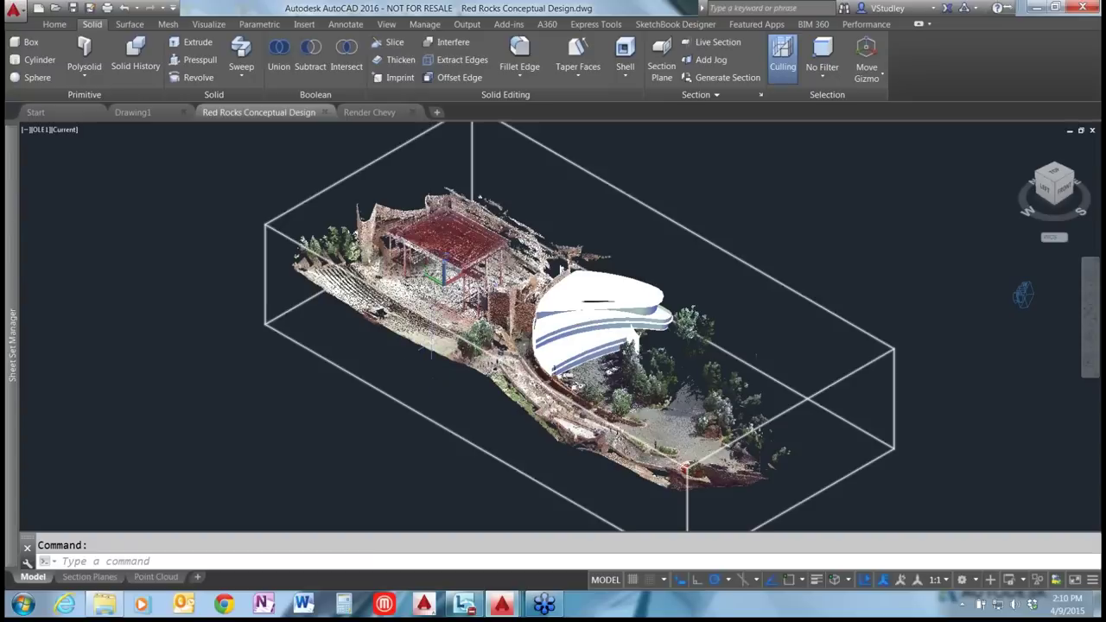
mouse_move(425, 349)
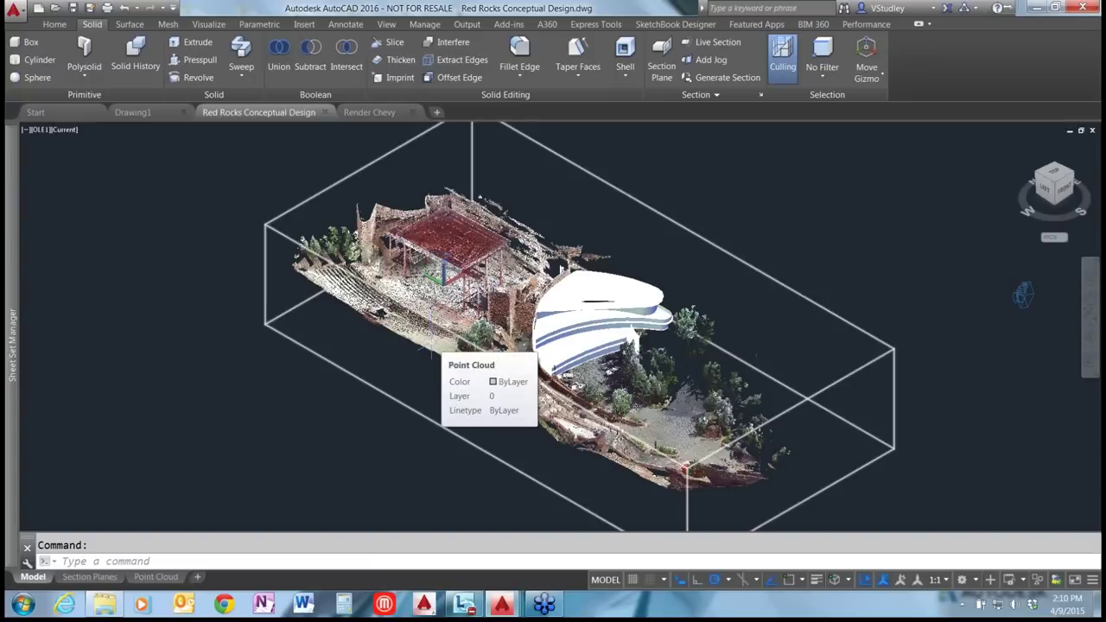
key(Escape)
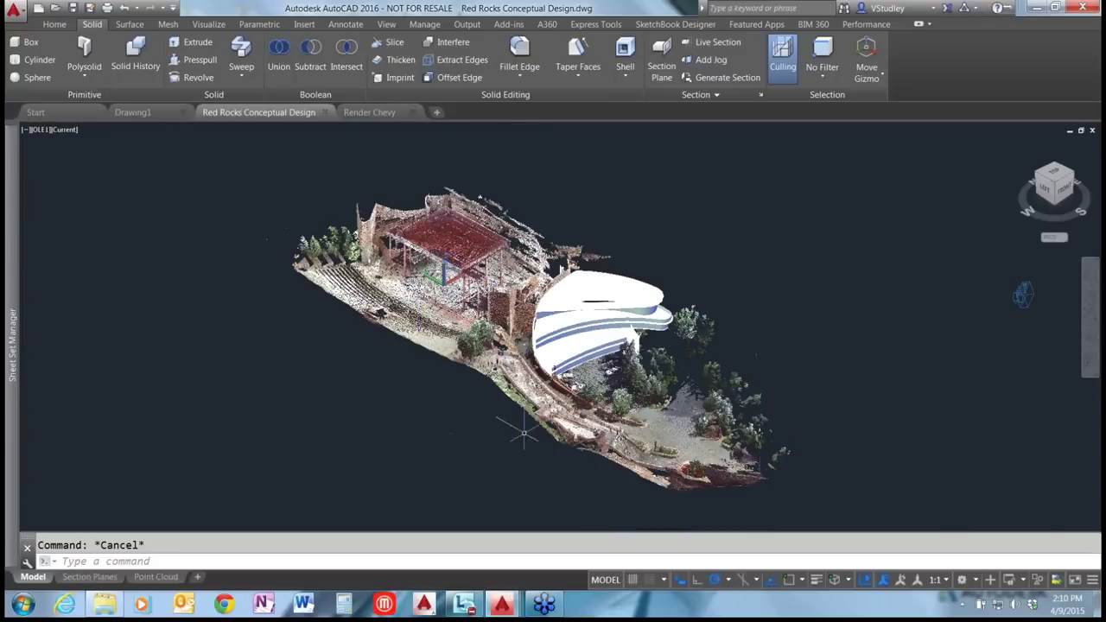
click(977, 580)
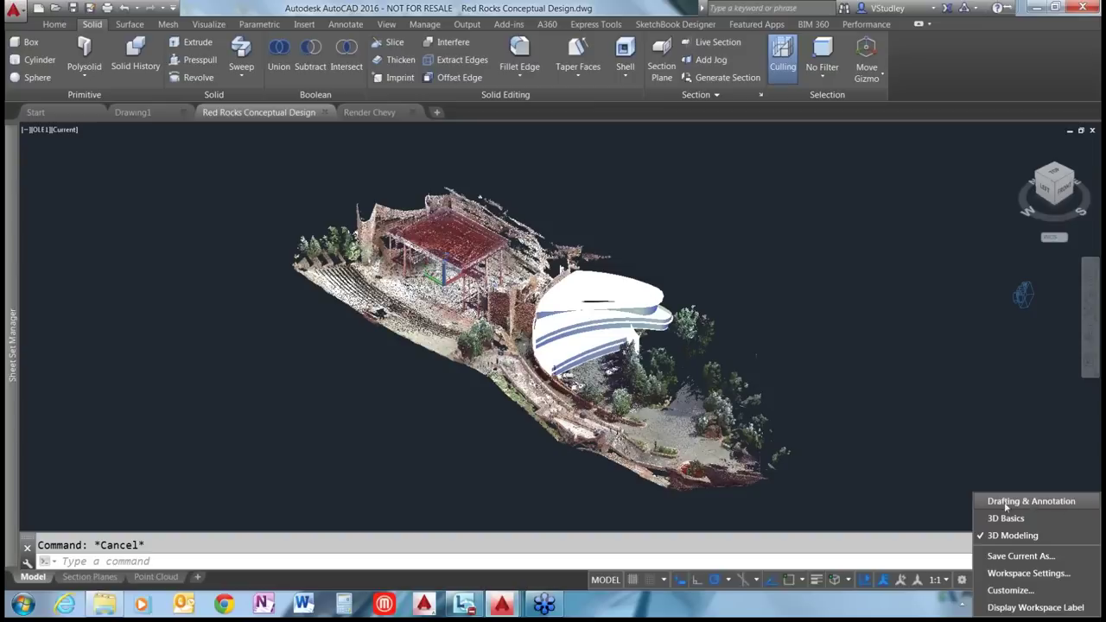
click(827, 236)
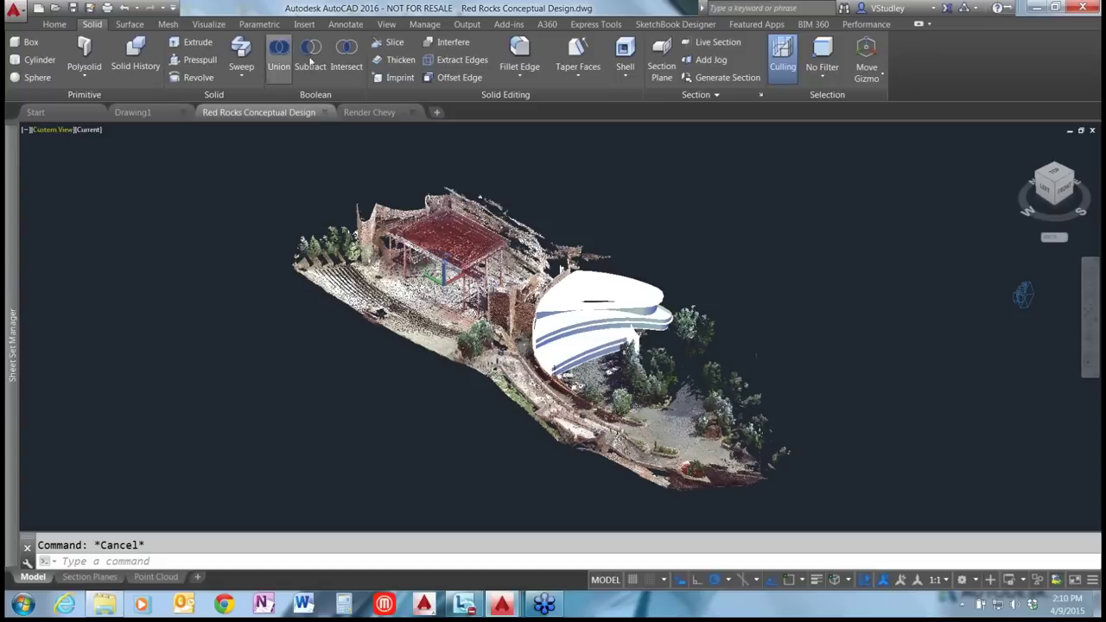
Create a section plane through the point cloud and building using the Orthographic option, aligned to Top.
click(54, 26)
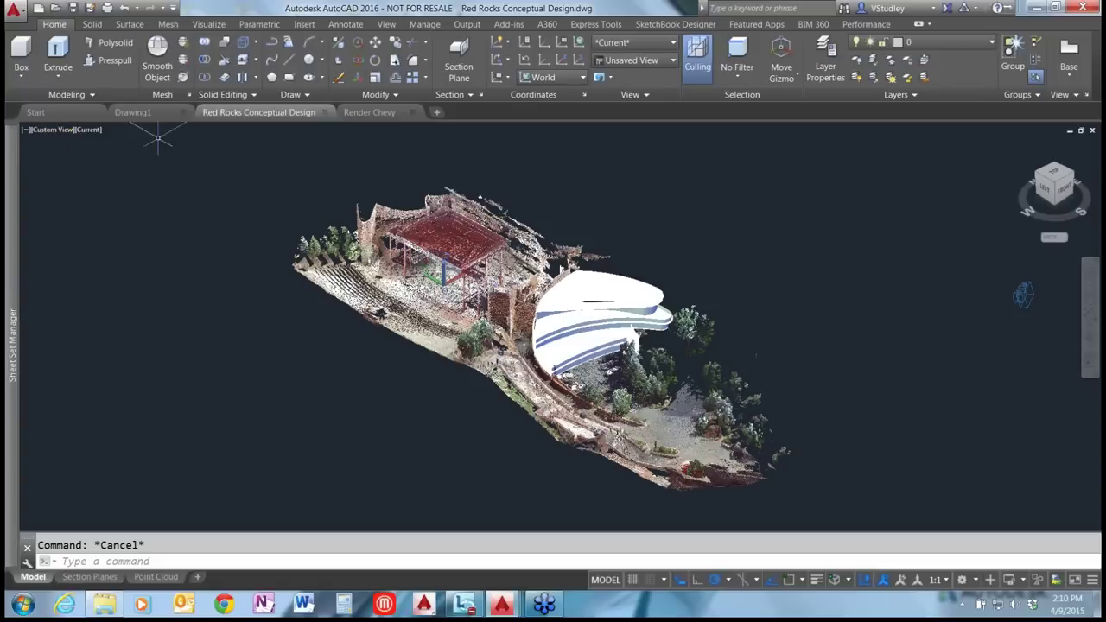
click(472, 94)
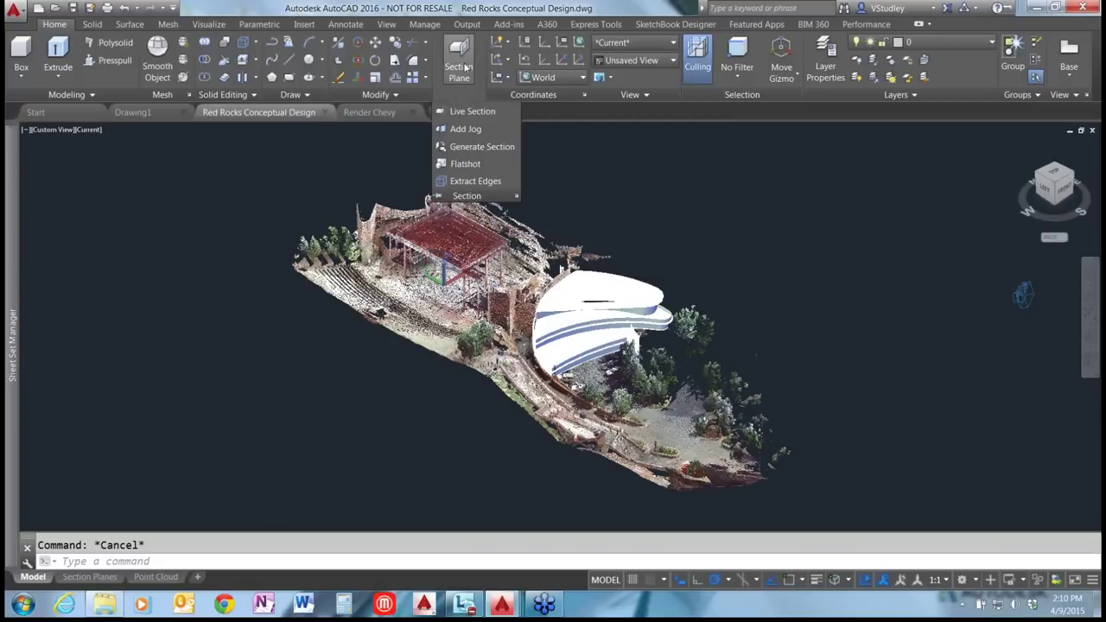
click(460, 62)
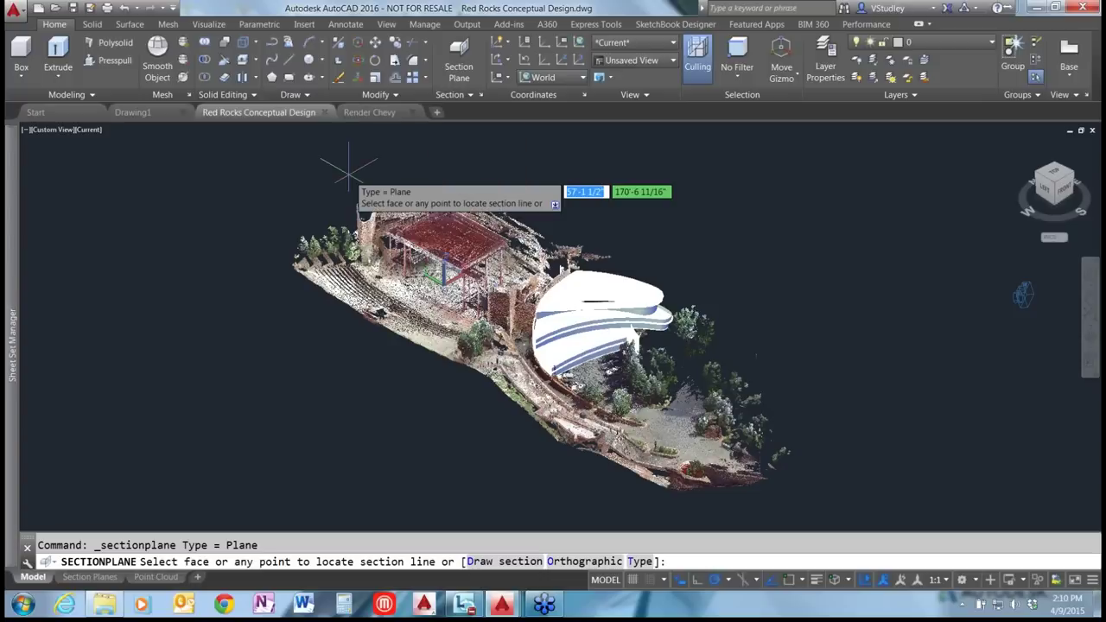
text(o)
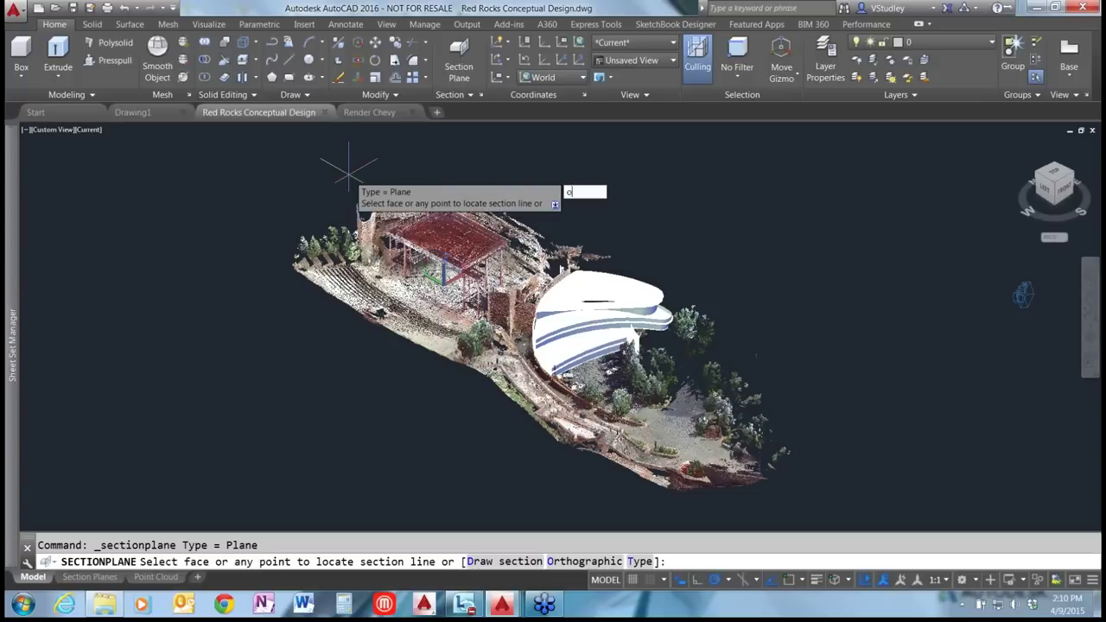
key(Return)
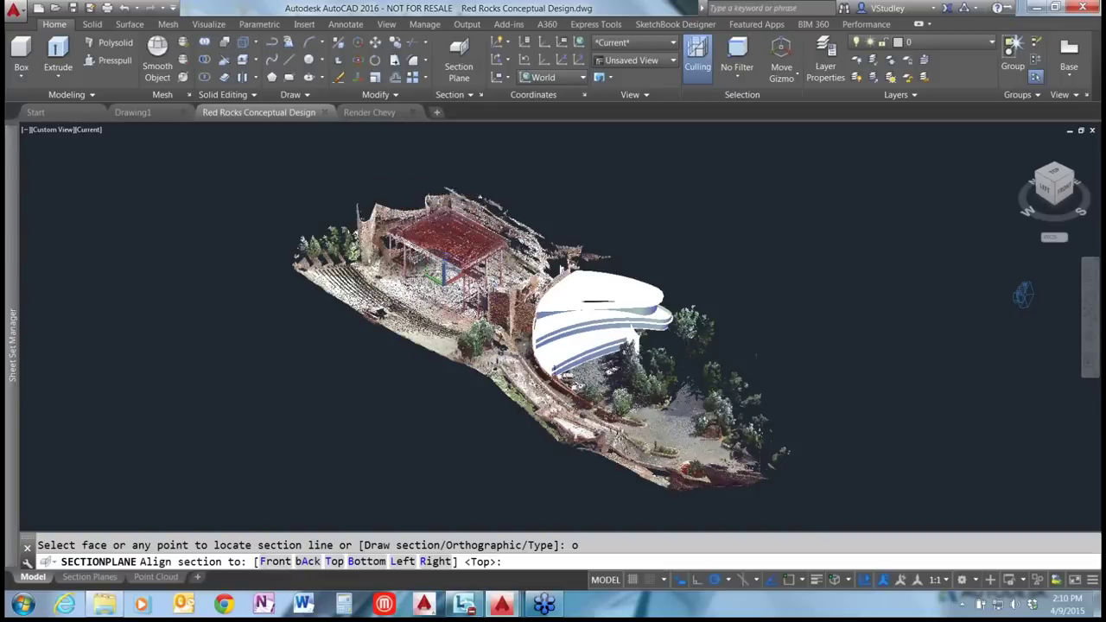
text(t)
key(Return)
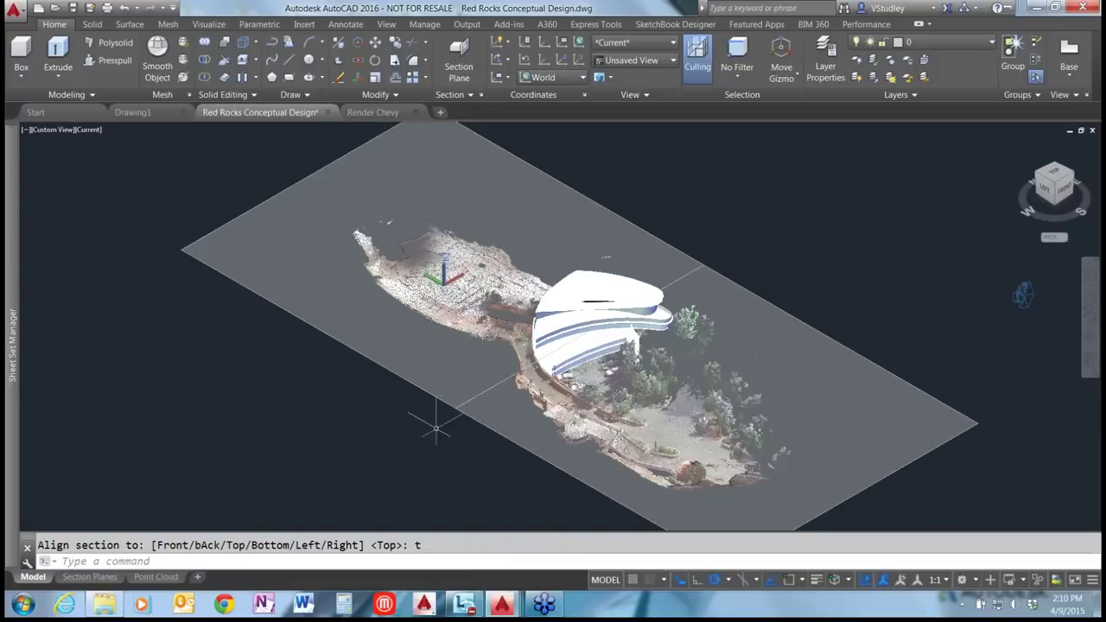
Select the horizontal section plane cutting through the point cloud and building.
click(471, 399)
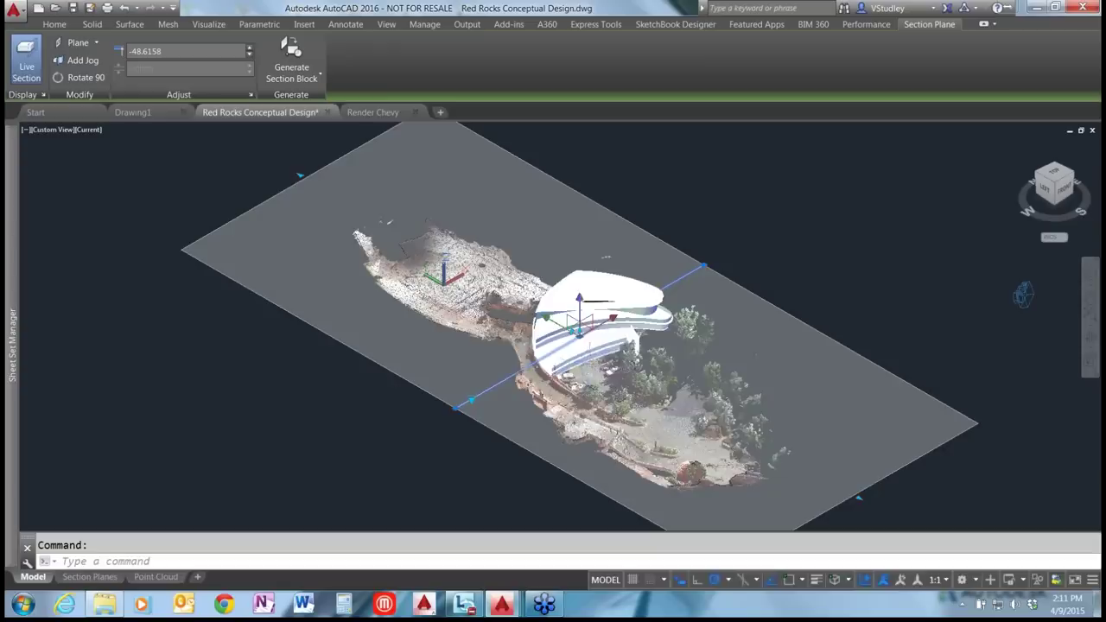
middle_drag(582, 372, 526, 355)
scroll(519, 417, up, 5)
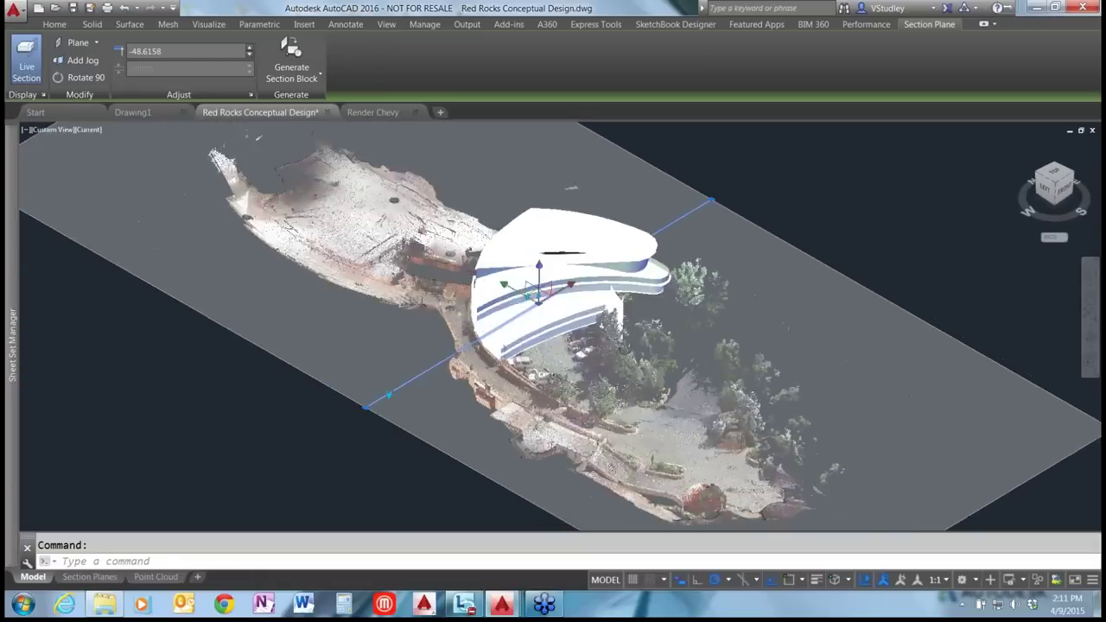
scroll(518, 418, down, 6)
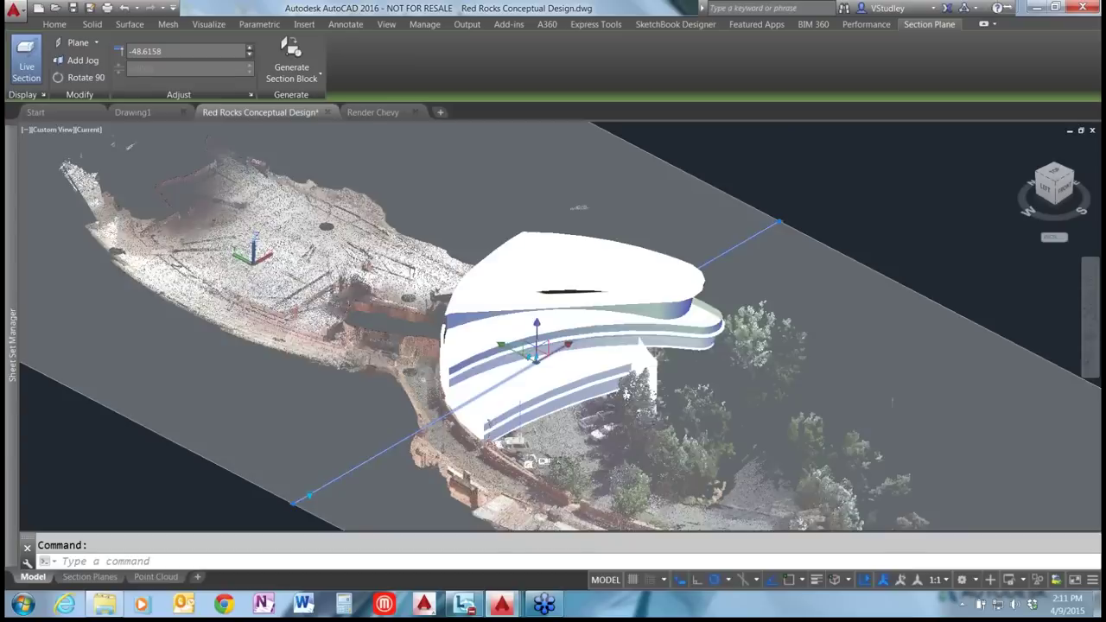
scroll(484, 432, up, 2)
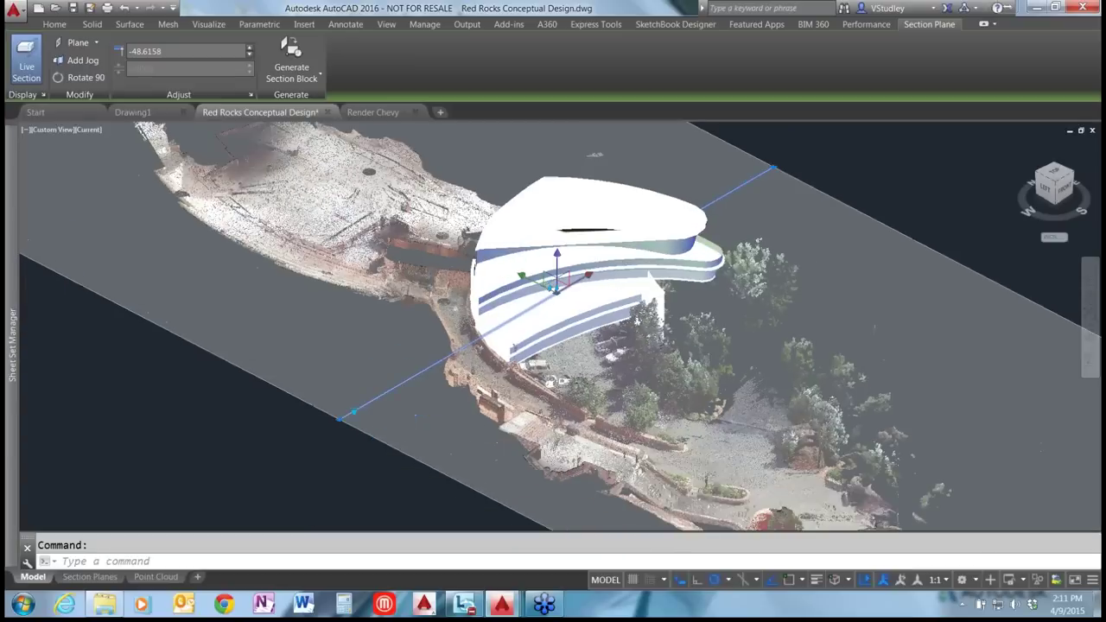
middle_drag(509, 410, 522, 361)
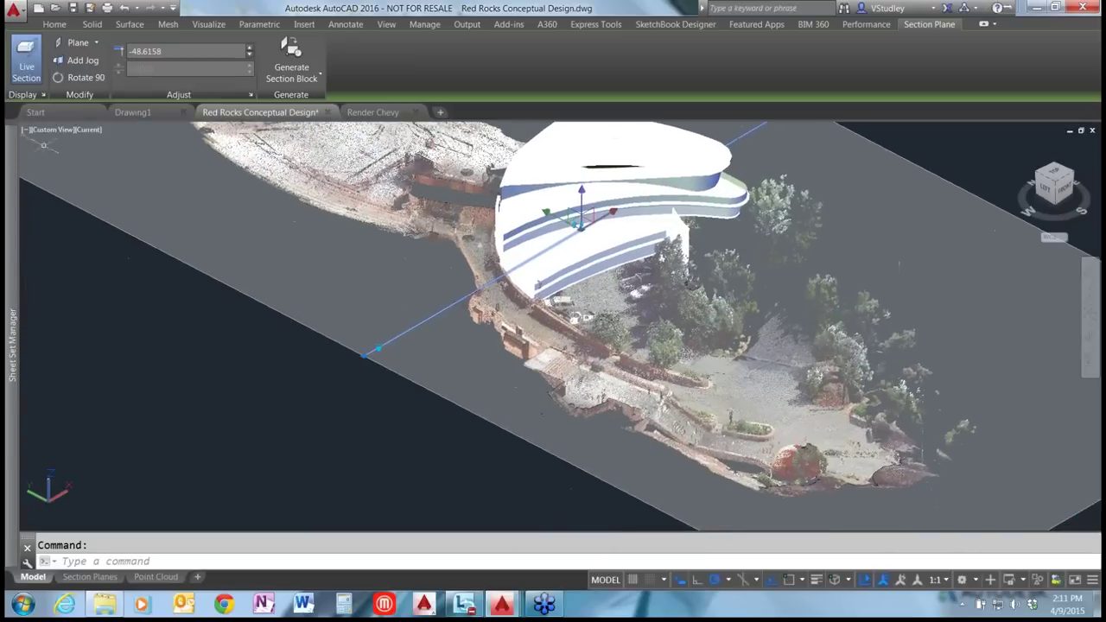
Toggle the section plane's live sectioning off and back on twice to compare the full and cut point cloud.
click(32, 63)
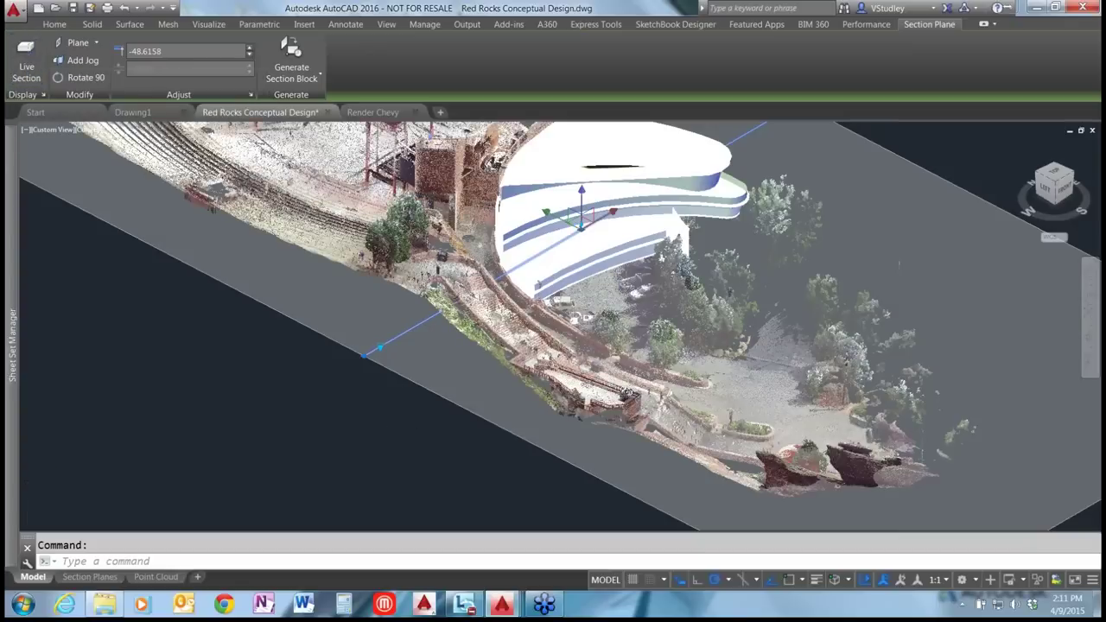
scroll(570, 424, up, 2)
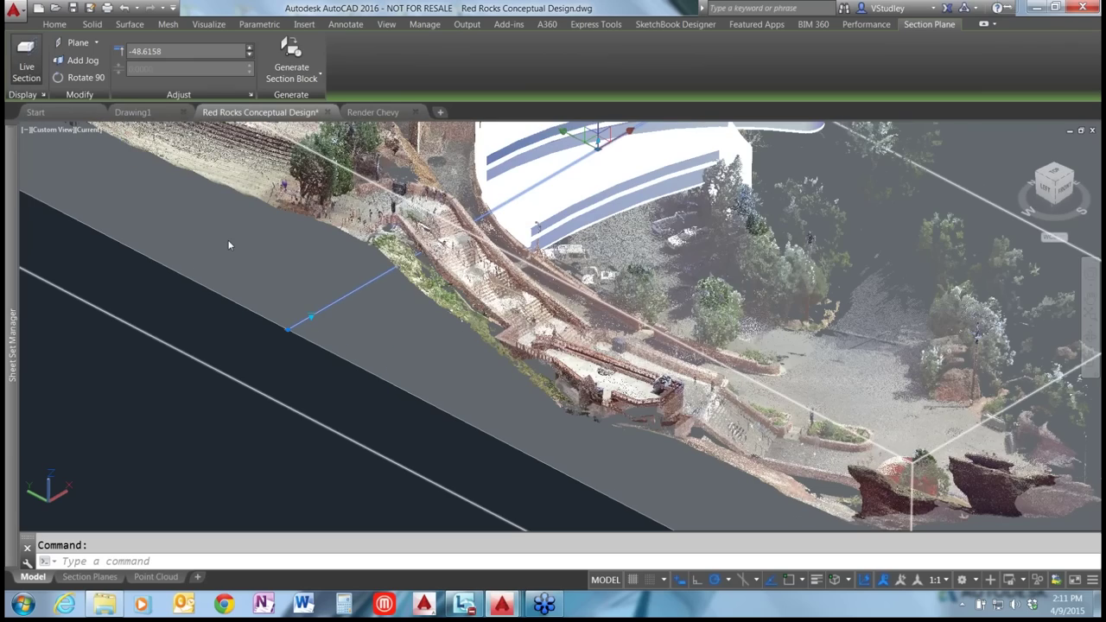
click(26, 60)
scroll(546, 367, down, 2)
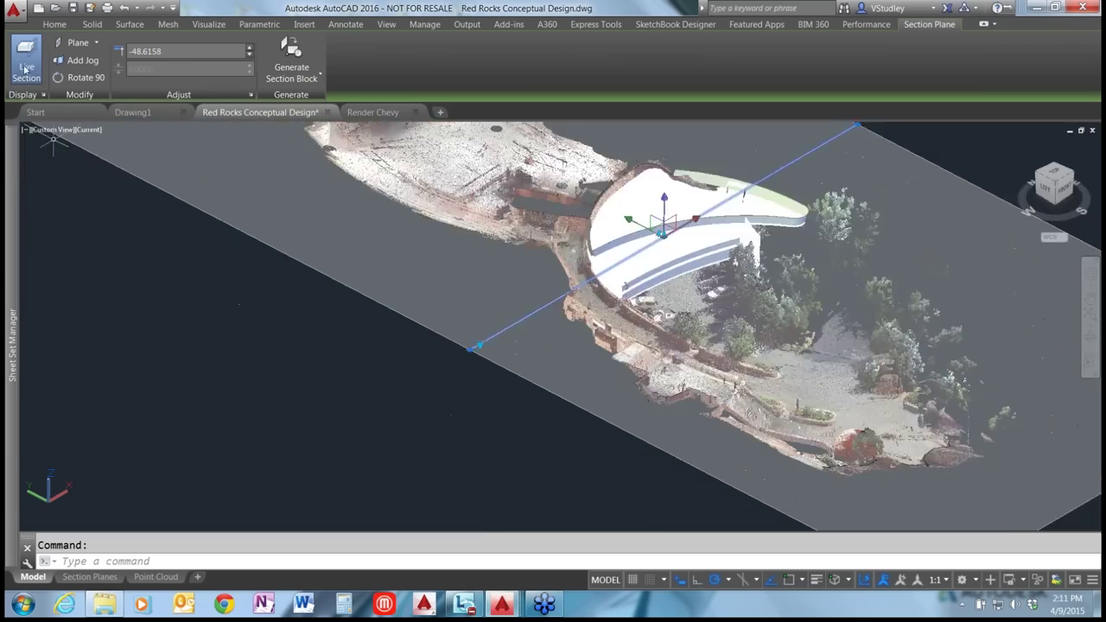
click(25, 68)
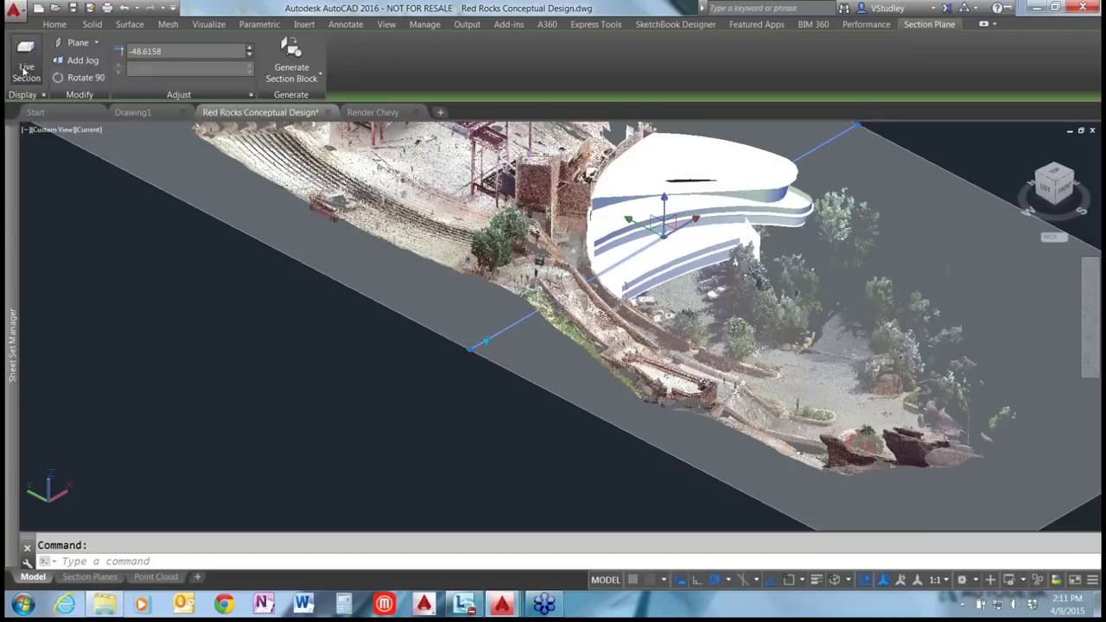
click(25, 69)
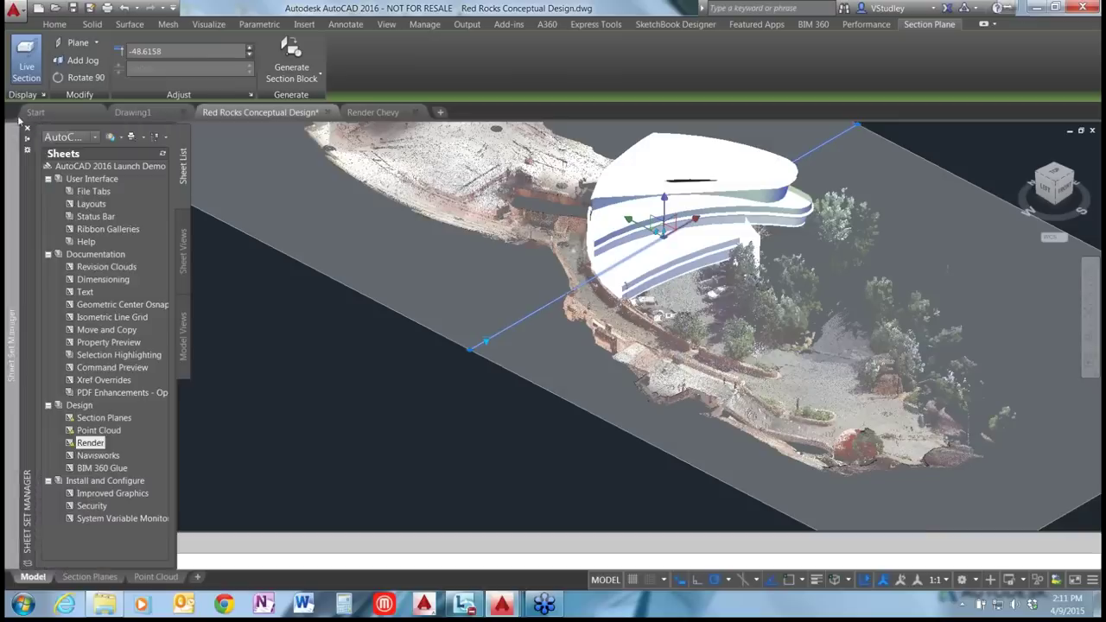
Change the section object's type from Plane to Slice.
click(86, 43)
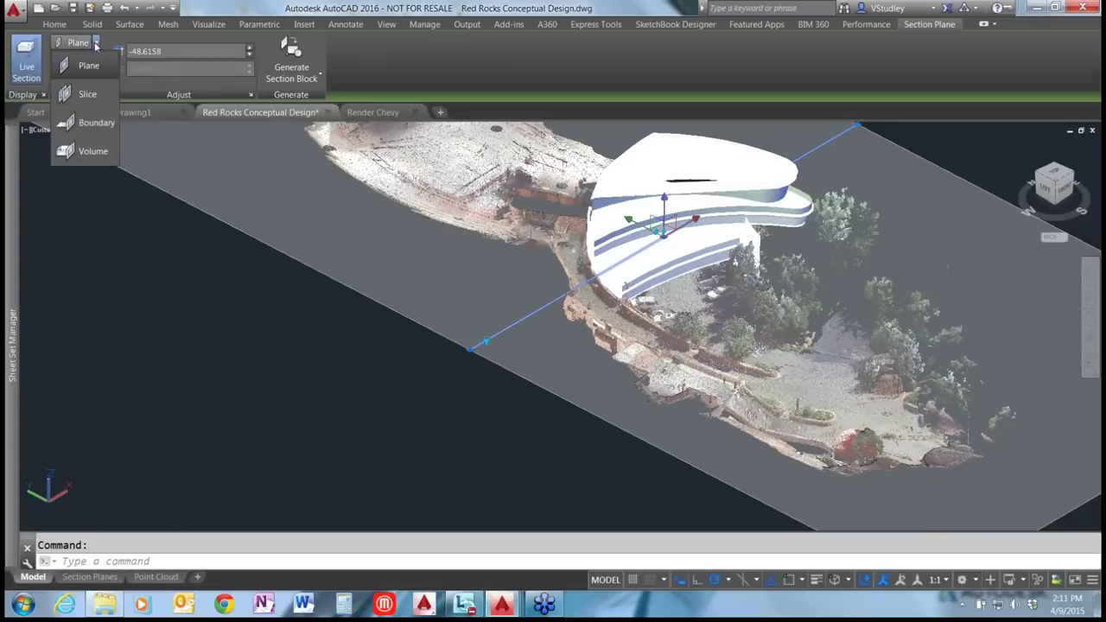
click(72, 100)
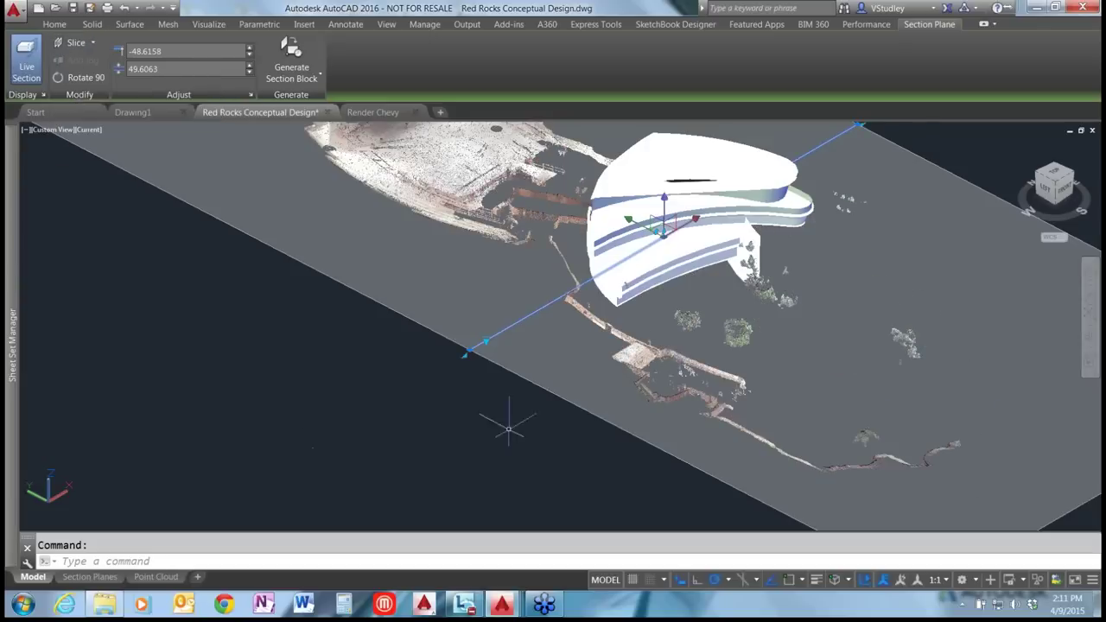
shift+middle_drag(511, 432, 409, 447)
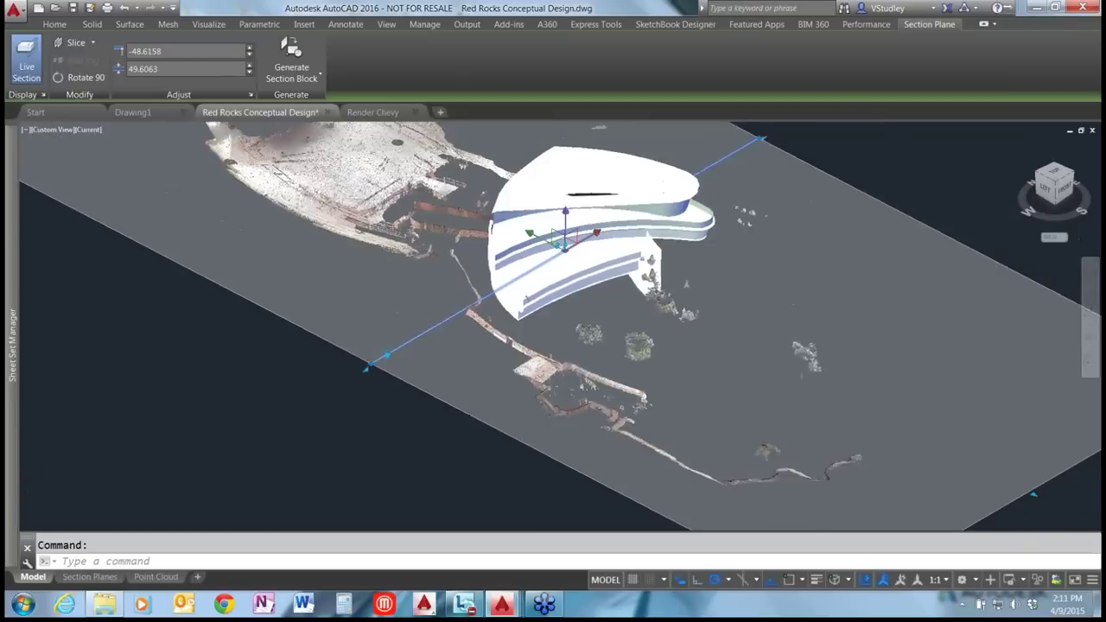
scroll(409, 446, down, 2)
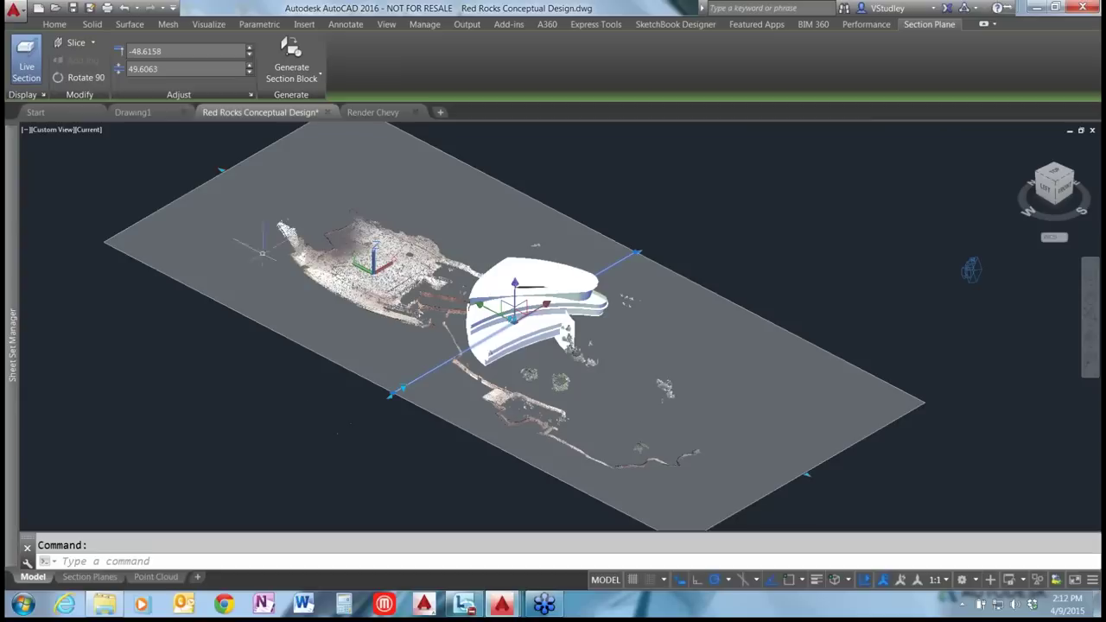
Rotate the section slice by 90 degrees twice so that it lies horizontally again, flipped over.
click(83, 77)
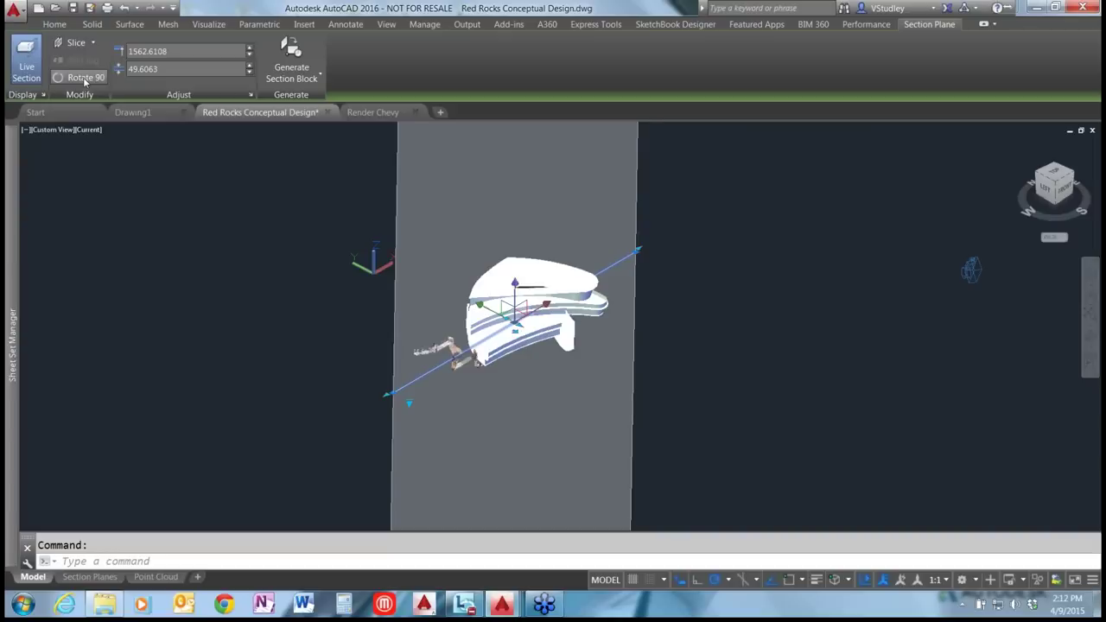
click(83, 77)
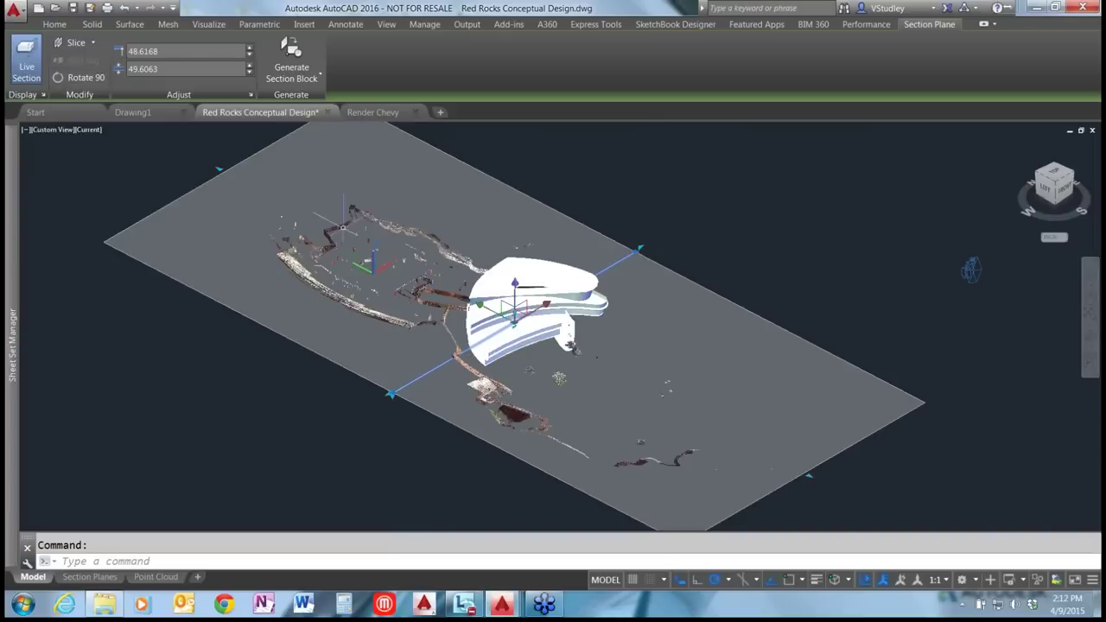
scroll(328, 416, up, 4)
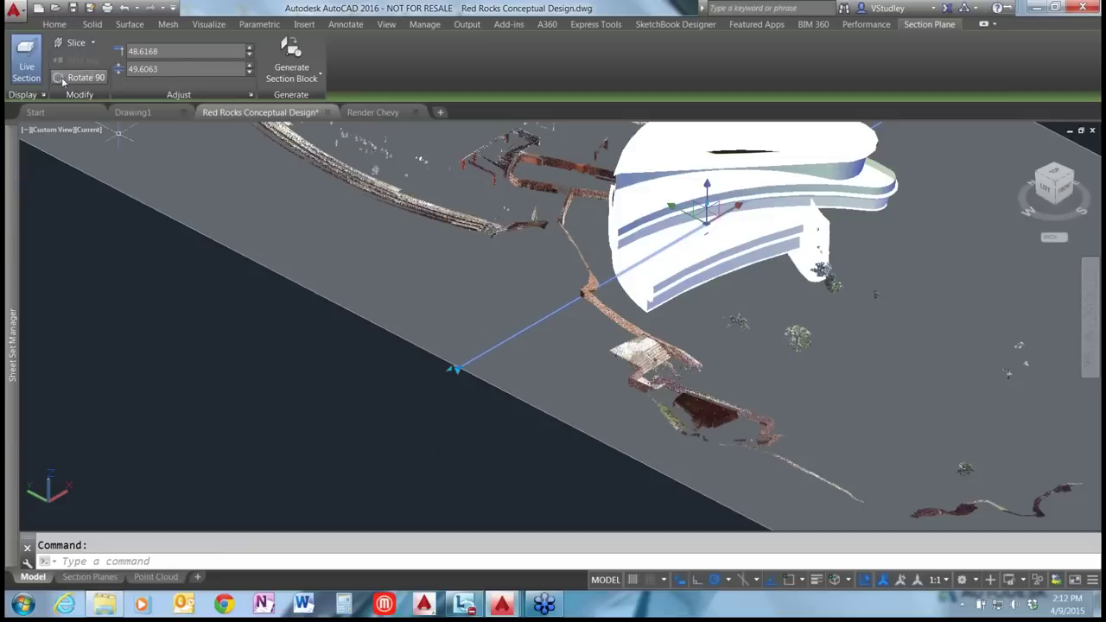
Set the slice's section offset to 20.
click(122, 52)
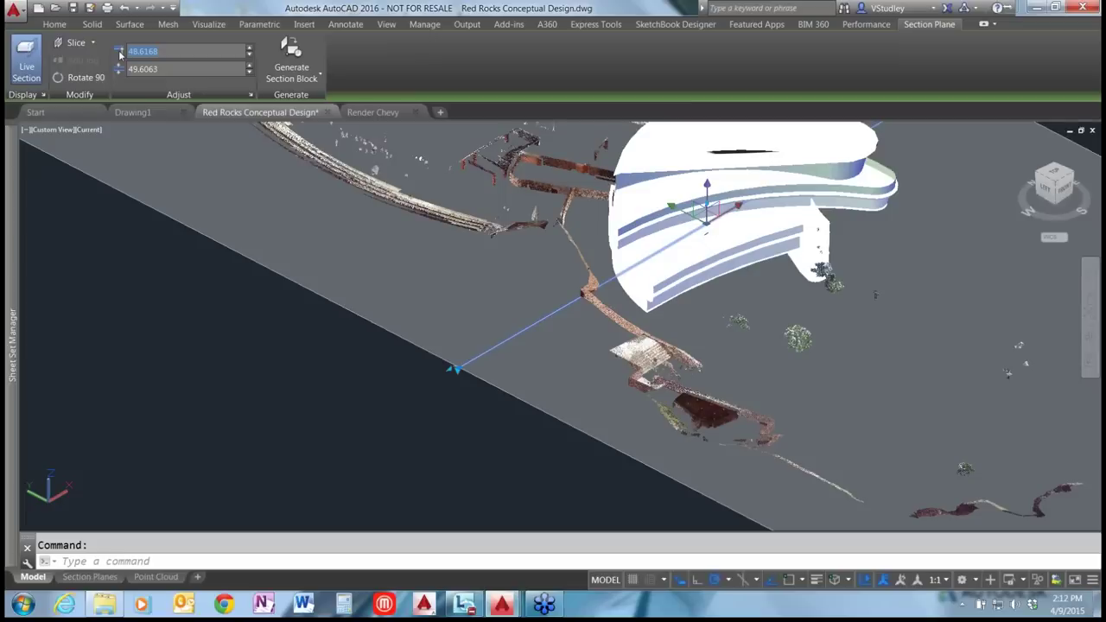
click(148, 52)
drag(145, 52, 152, 52)
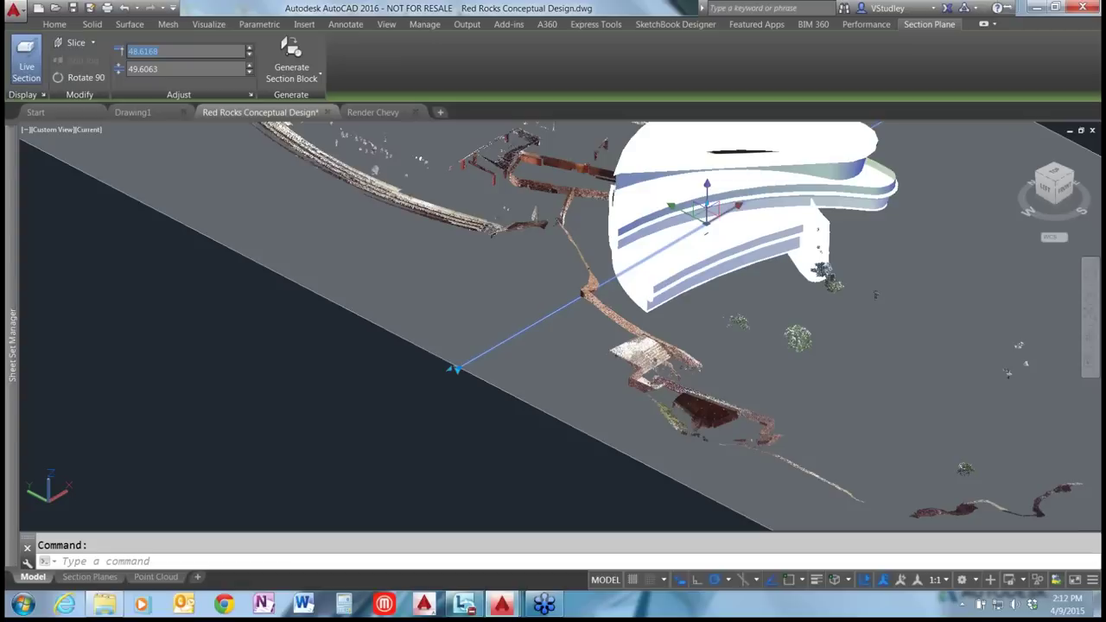
text(50)
click(120, 52)
text(20)
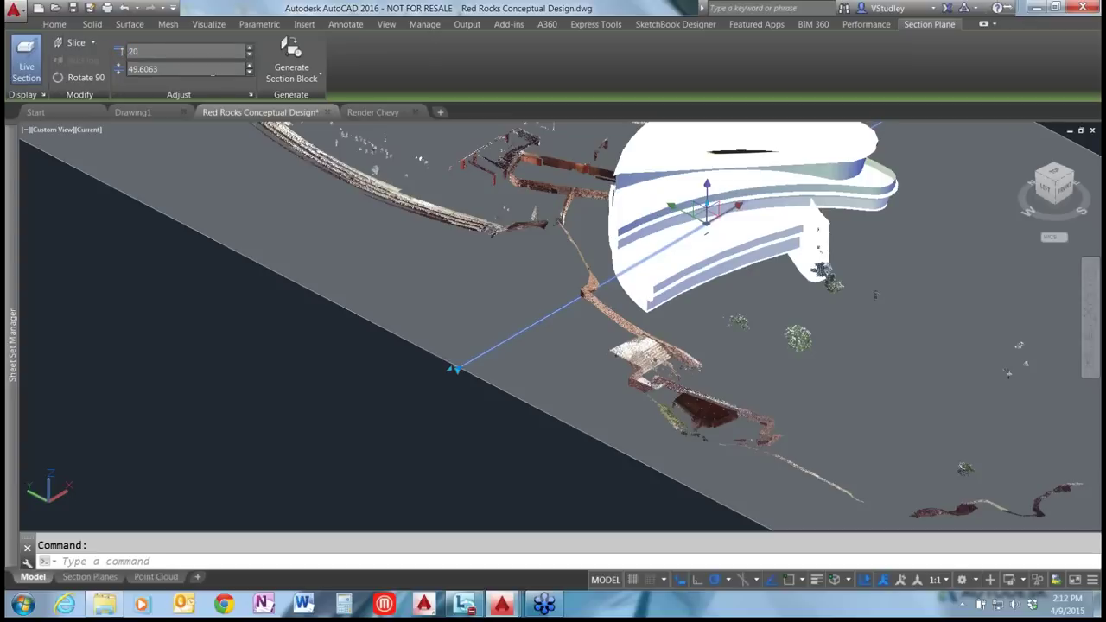
key(Return)
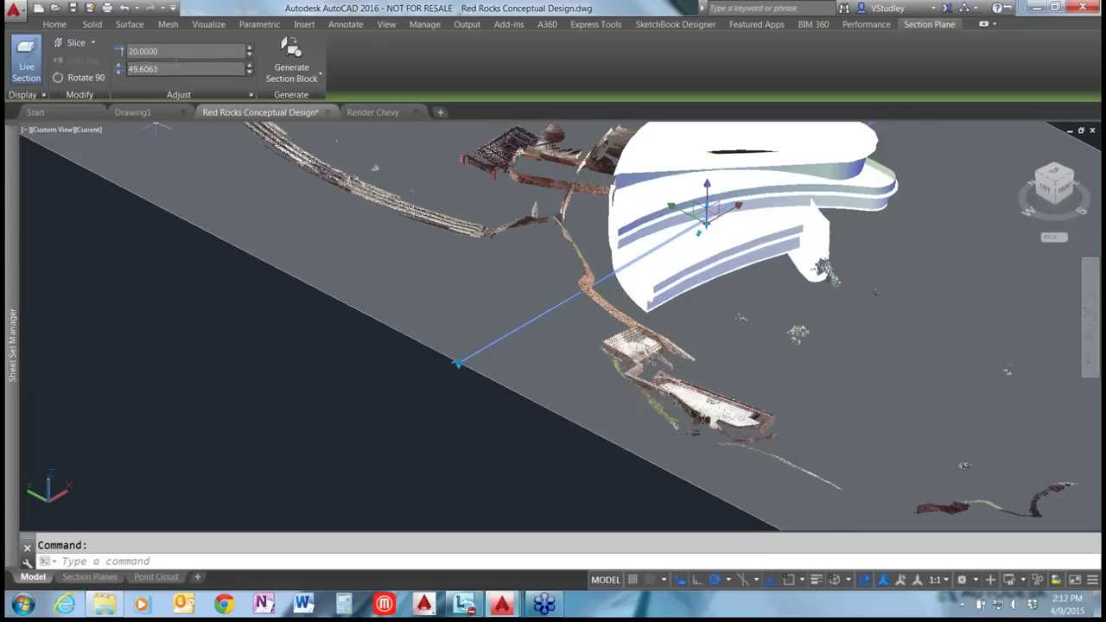
Set the section object's slice thickness to 20.
click(118, 73)
key(Escape)
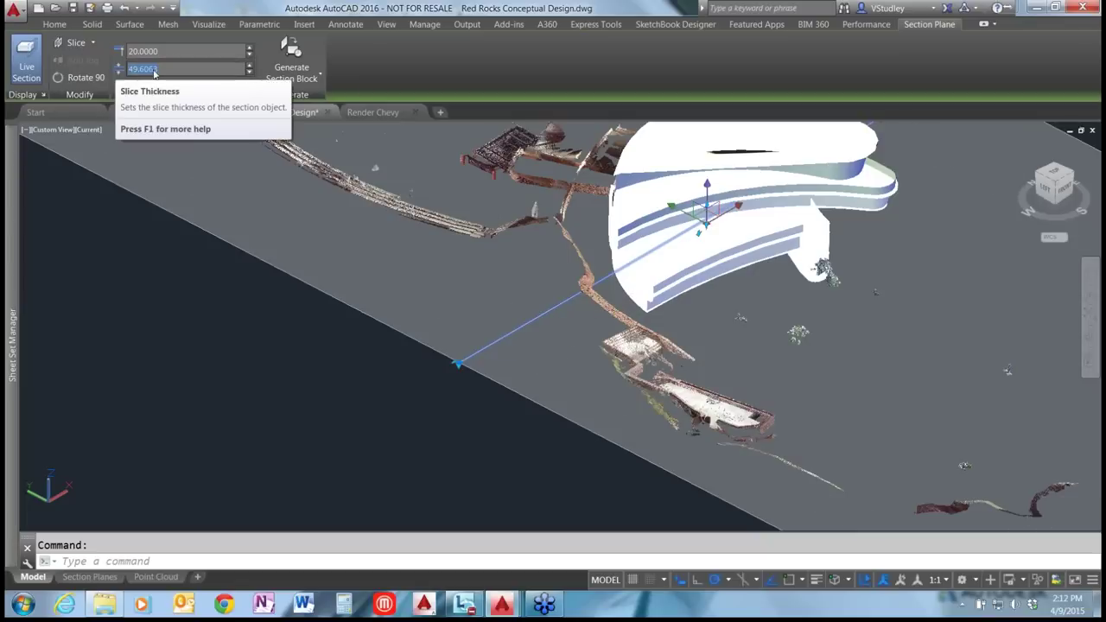
click(120, 69)
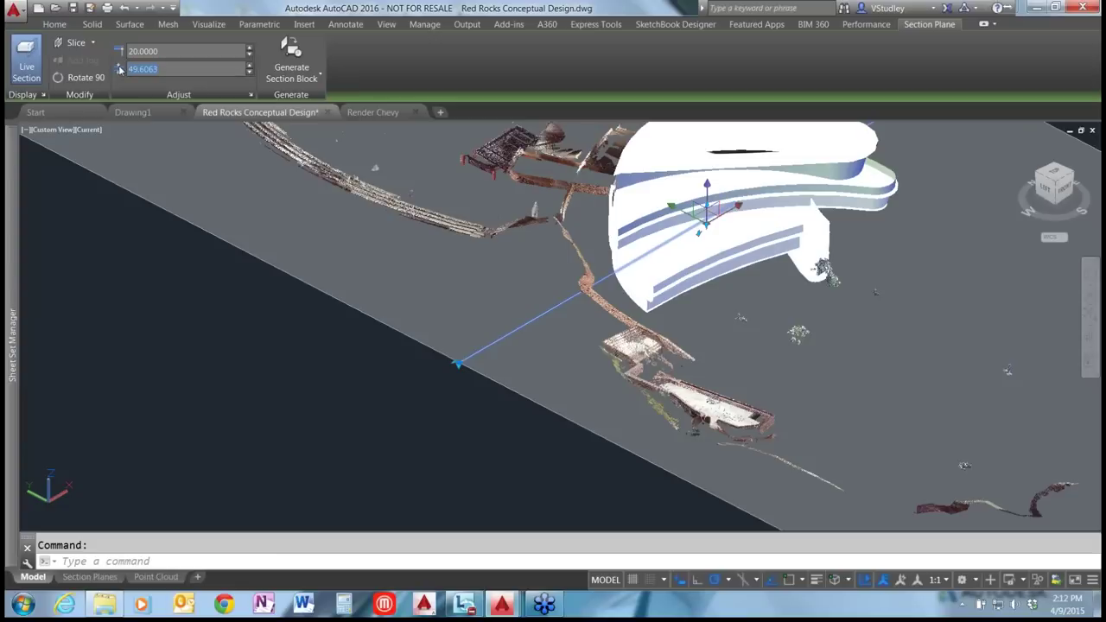
text(20)
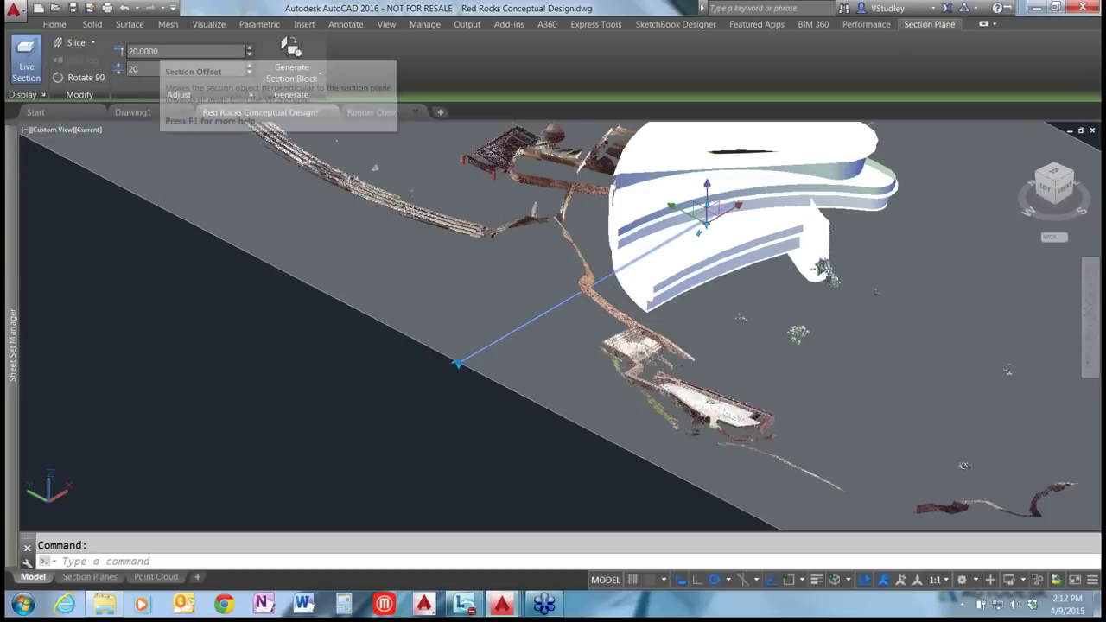
key(Return)
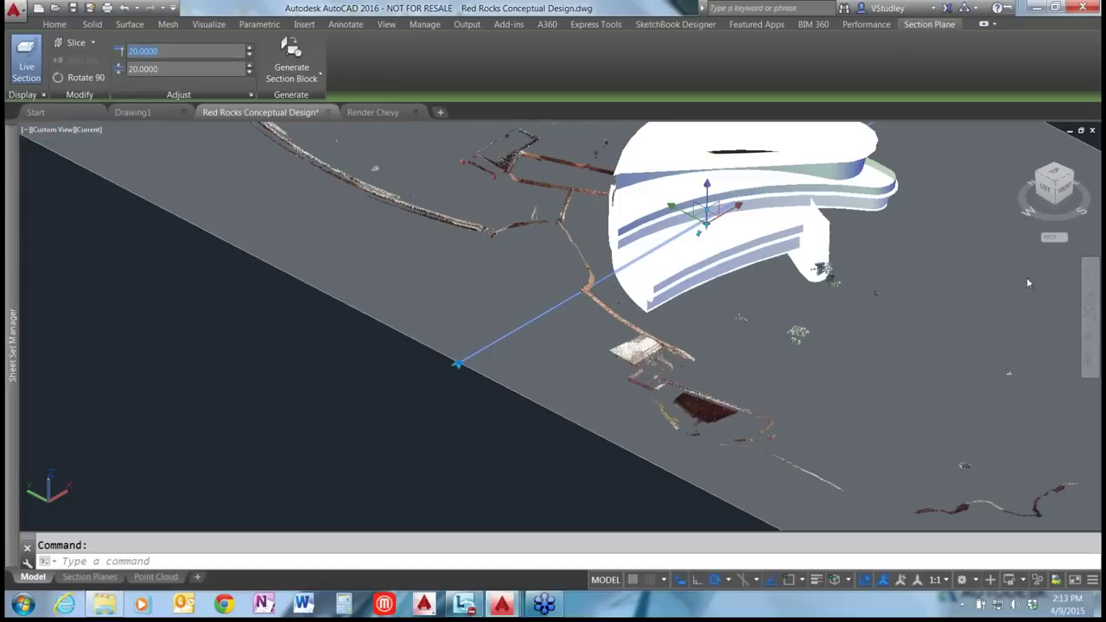
Examine the thickness of the horizontal section slice from the left side view, and return to an angled view.
click(335, 374)
click(339, 375)
click(1047, 190)
scroll(562, 327, up, 5)
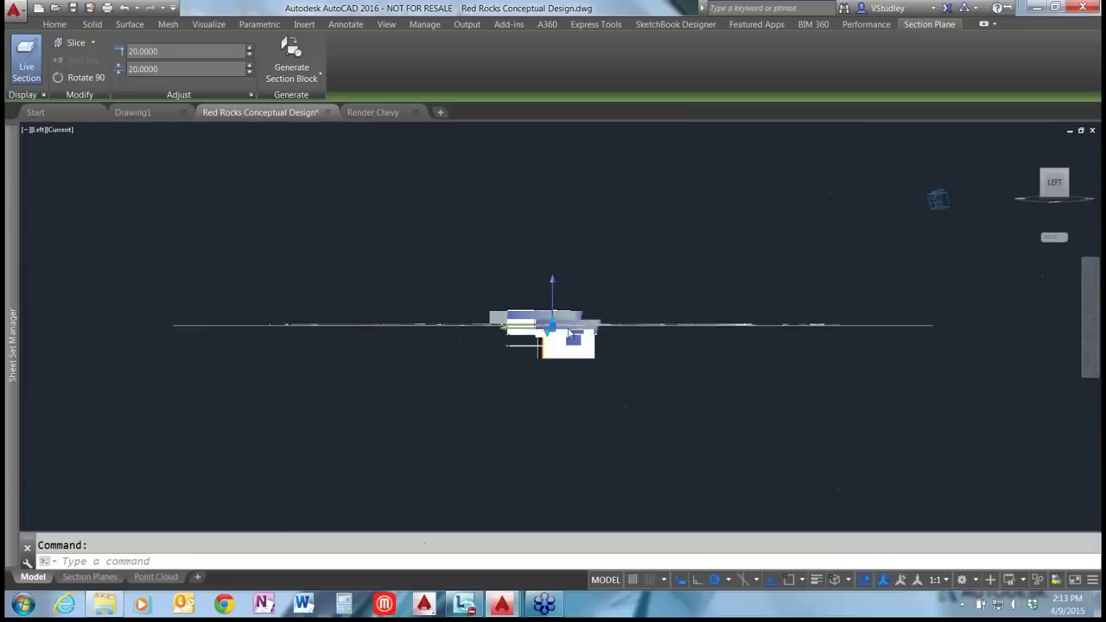
click(1020, 149)
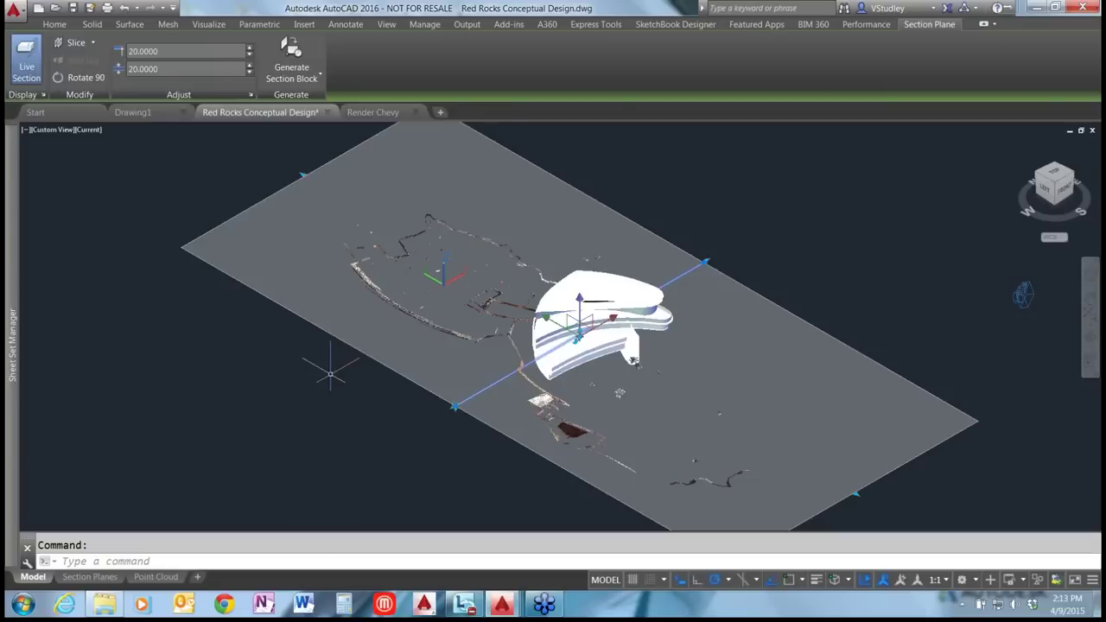
Switch the model to the southeast isometric view and reselect the section slice instead of the point cloud.
key(Escape)
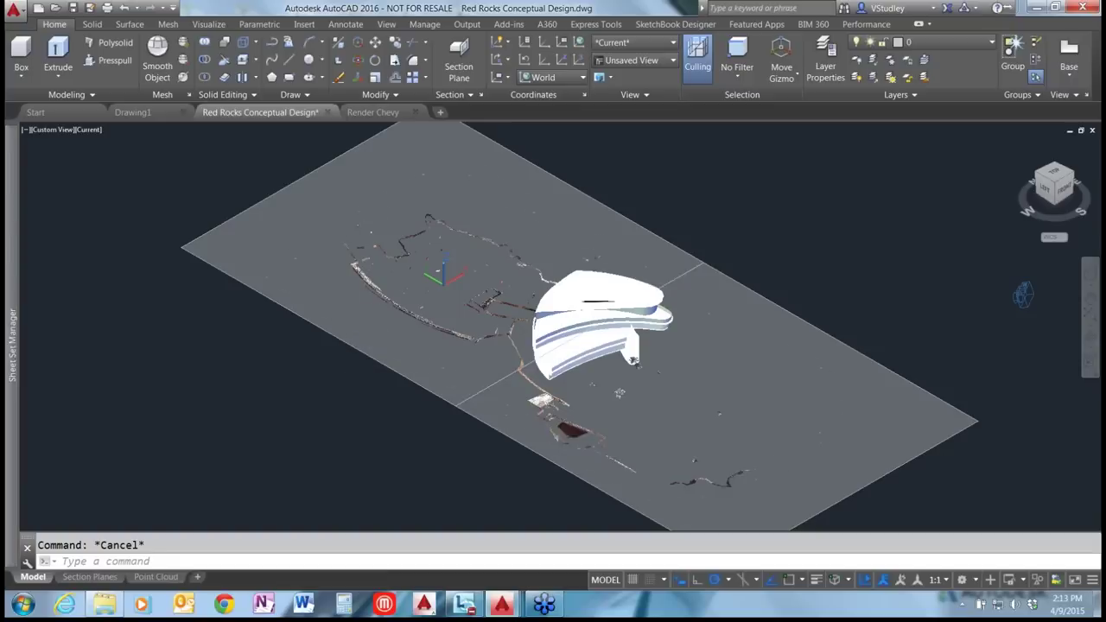
click(350, 313)
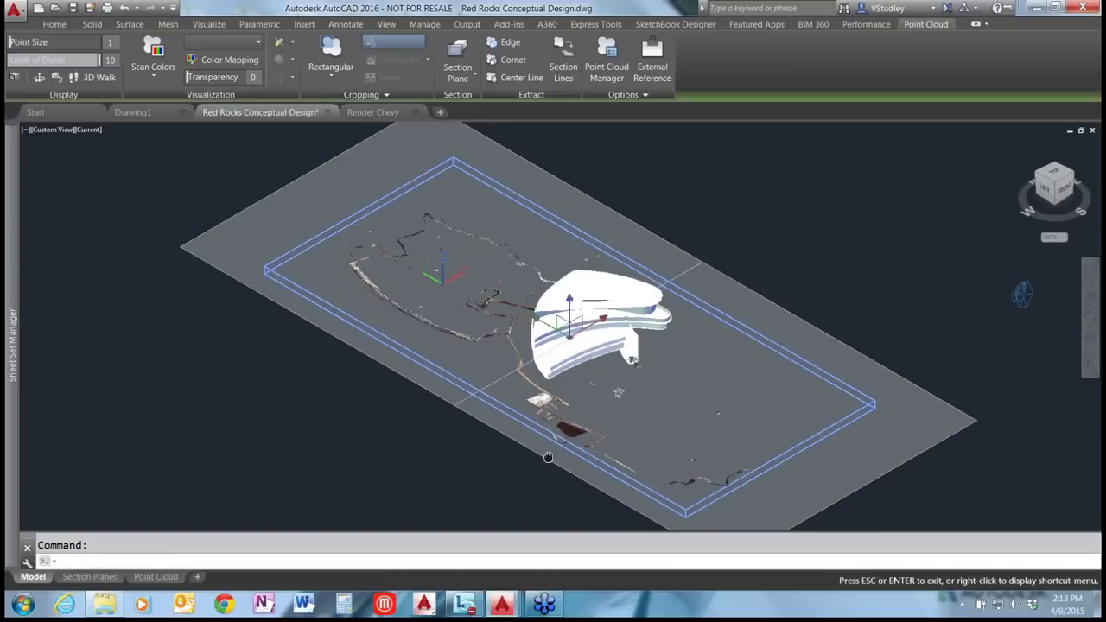
middle_drag(568, 472, 544, 435)
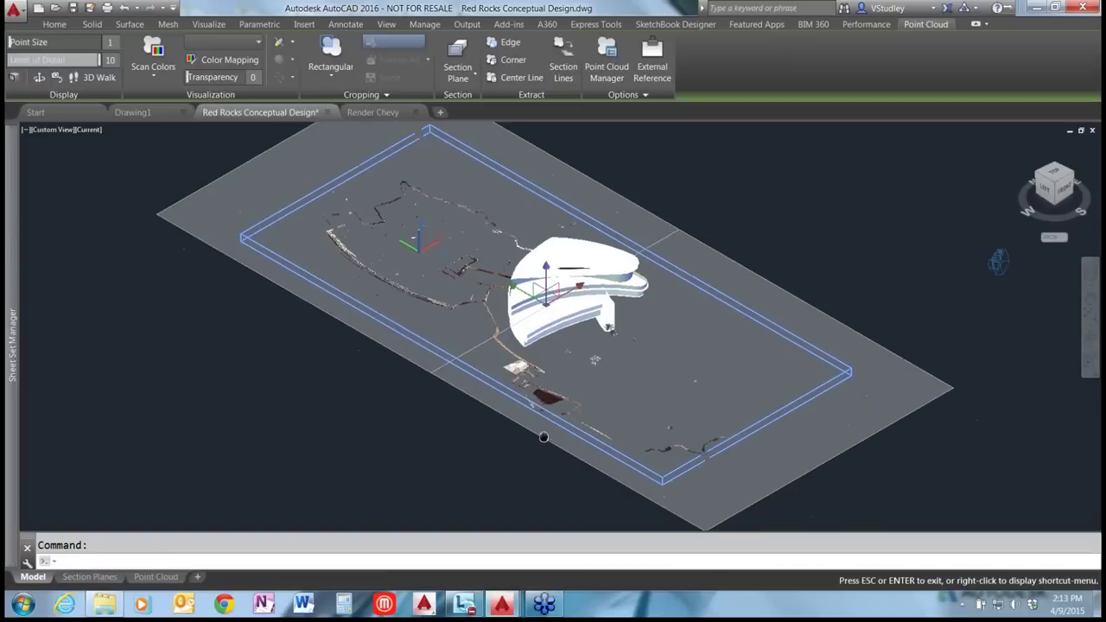
click(1045, 190)
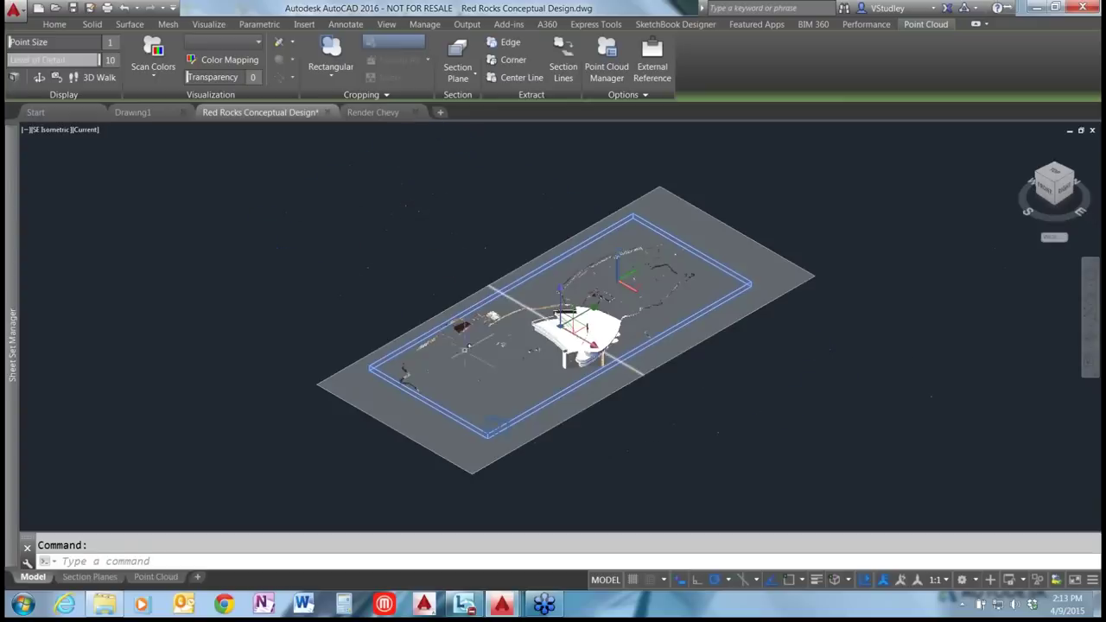
scroll(525, 308, up, 3)
key(Escape)
click(484, 280)
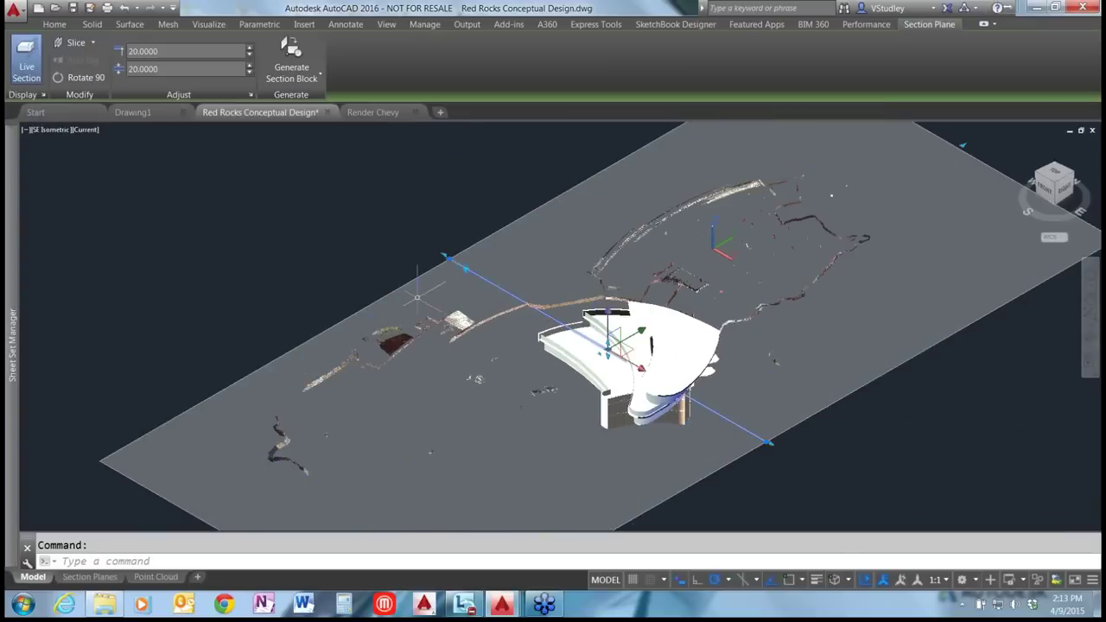
scroll(438, 263, up, 7)
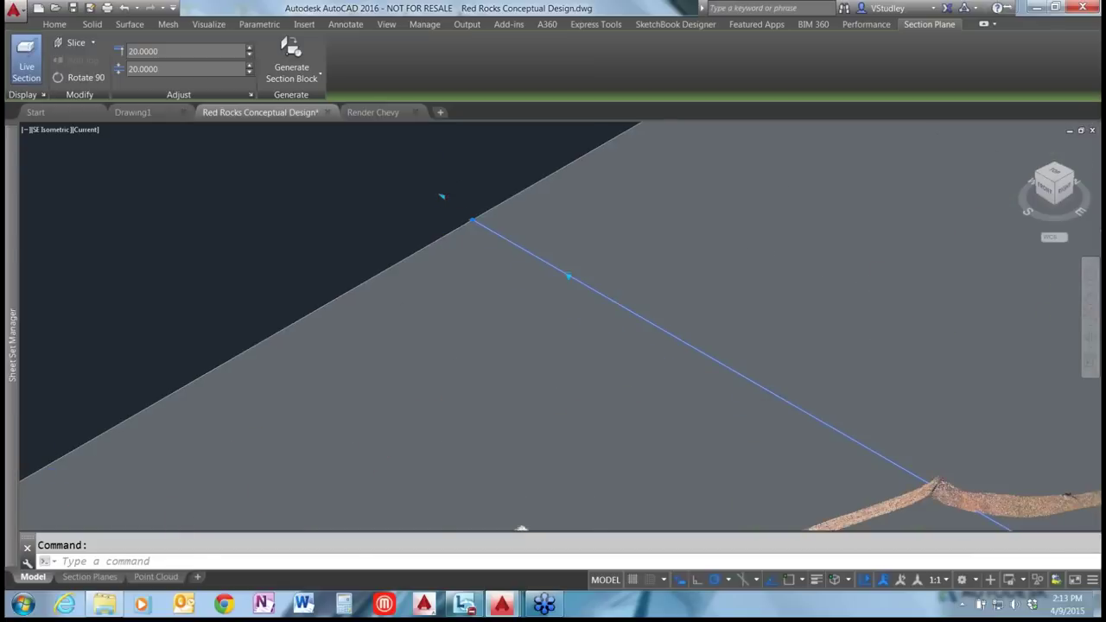
click(472, 220)
scroll(471, 221, down, 7)
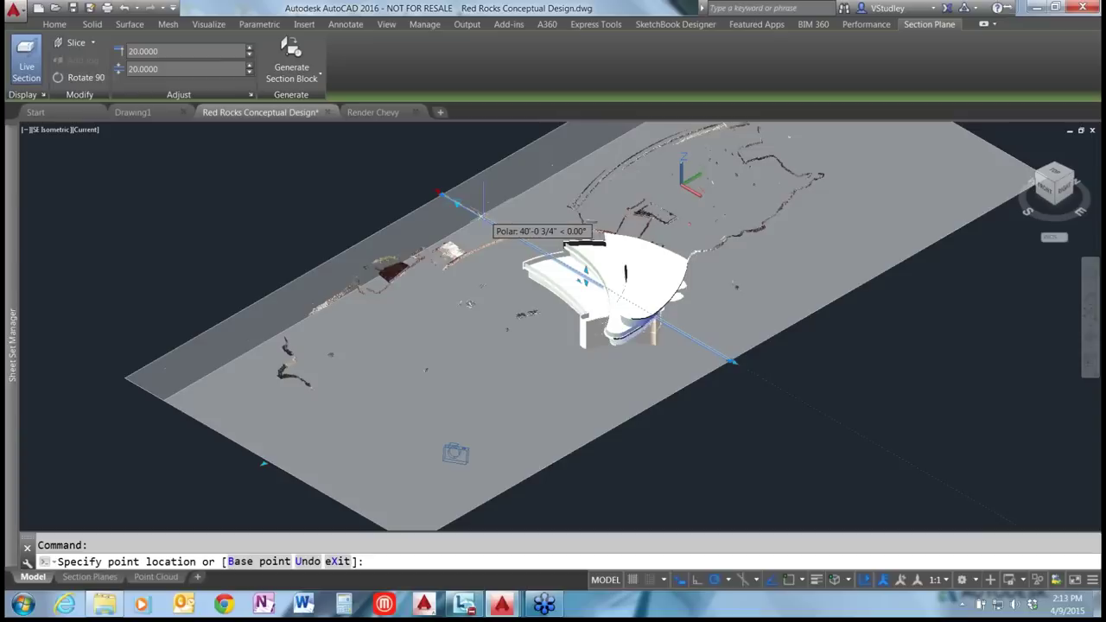
key(Escape)
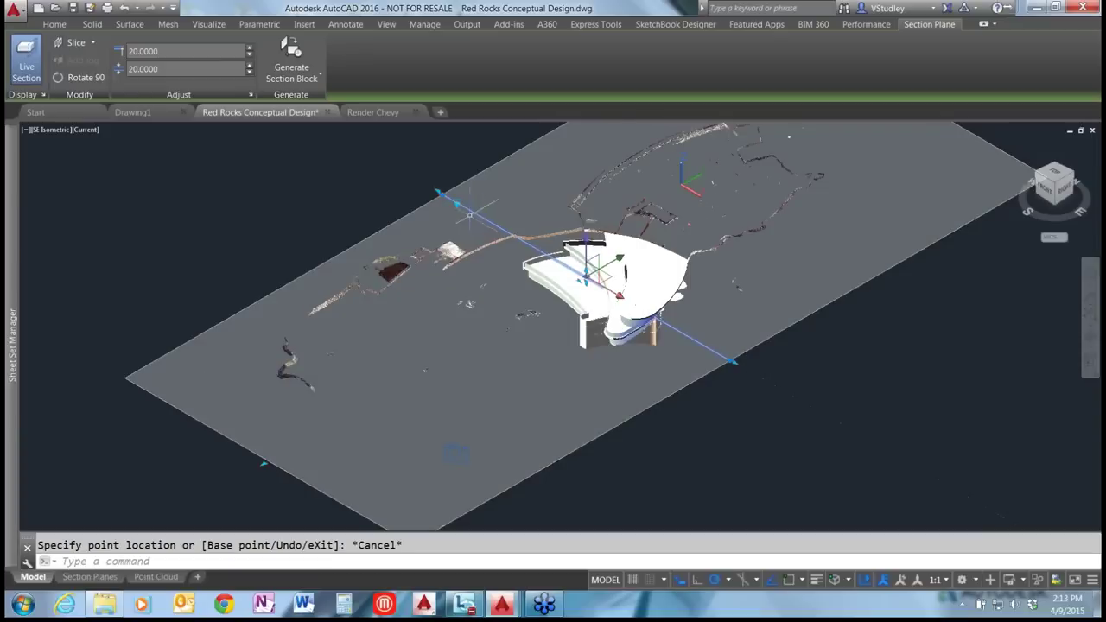
Change the section object's type from Slice to Plane and view the cut from the southwest isometric direction.
click(457, 201)
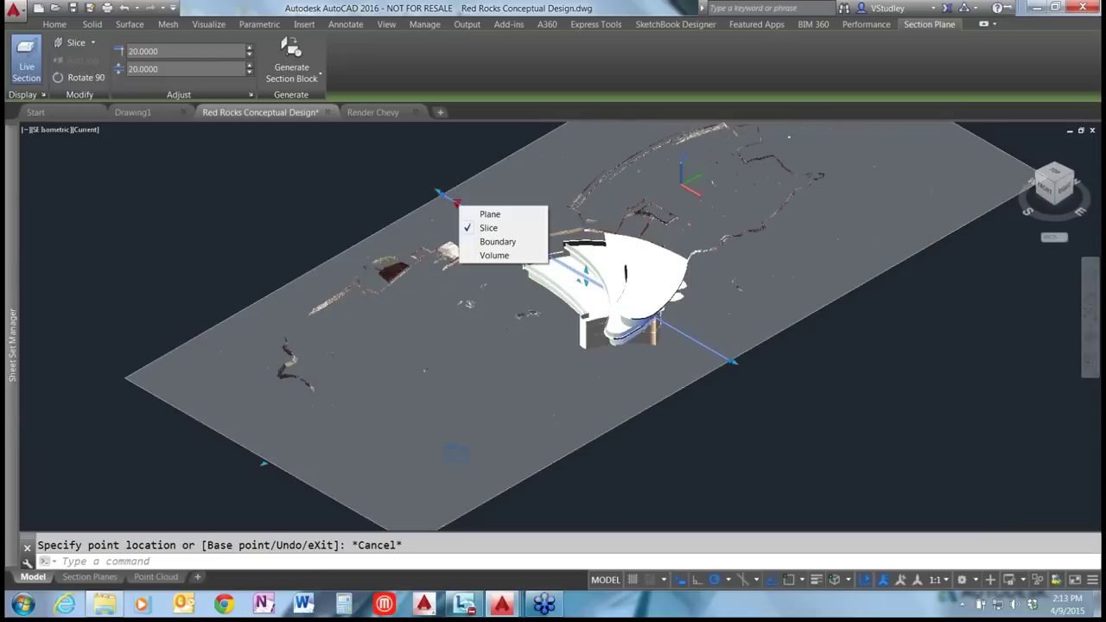
click(494, 256)
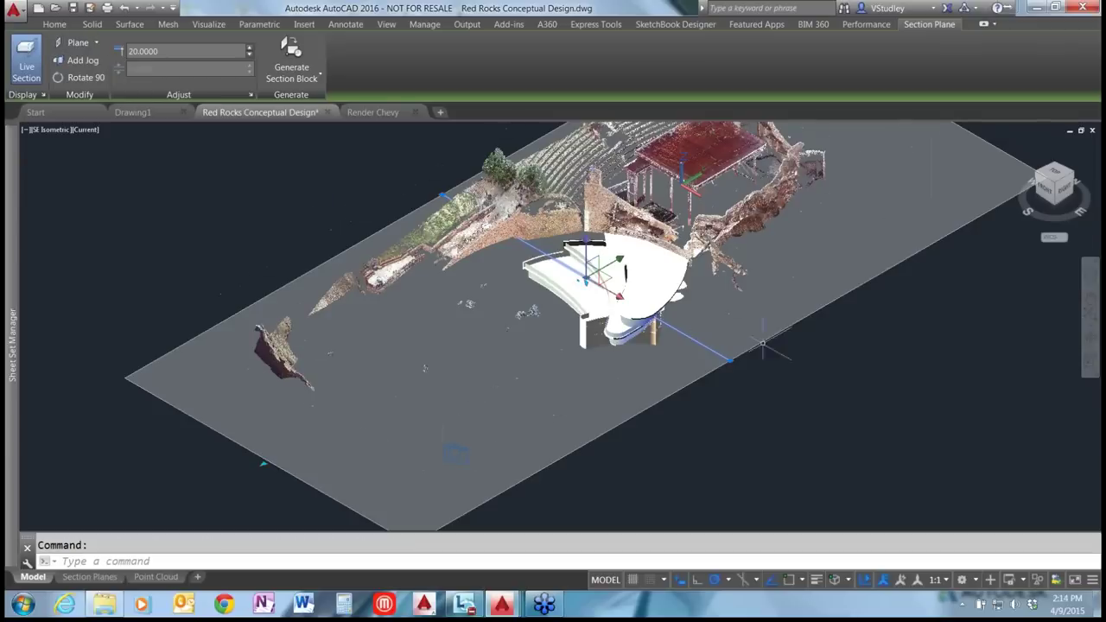
click(1037, 177)
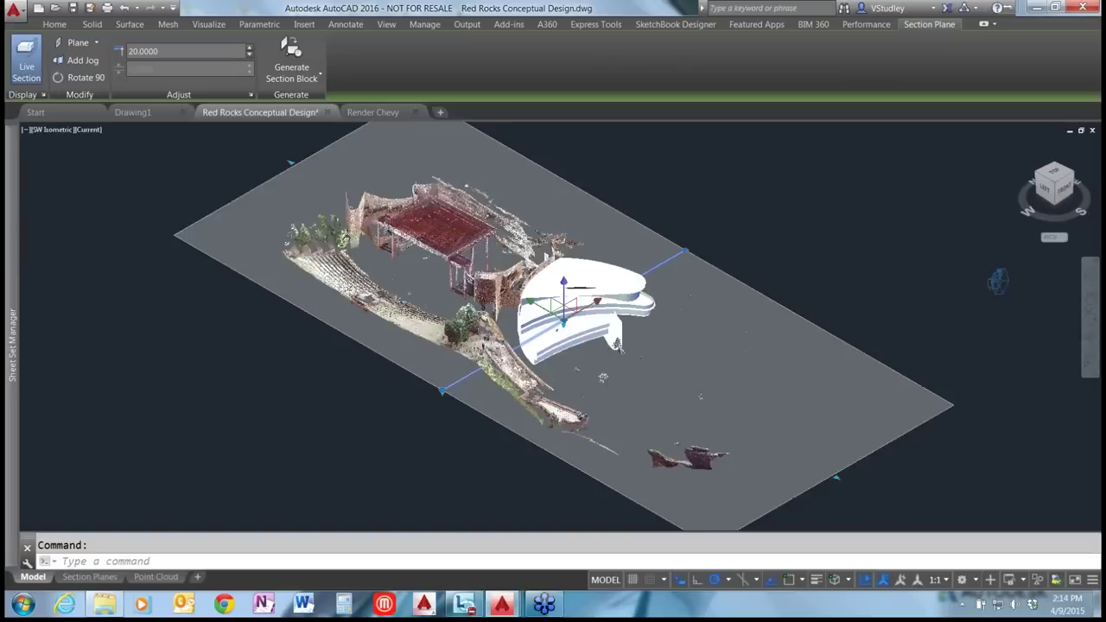
scroll(555, 333, up, 3)
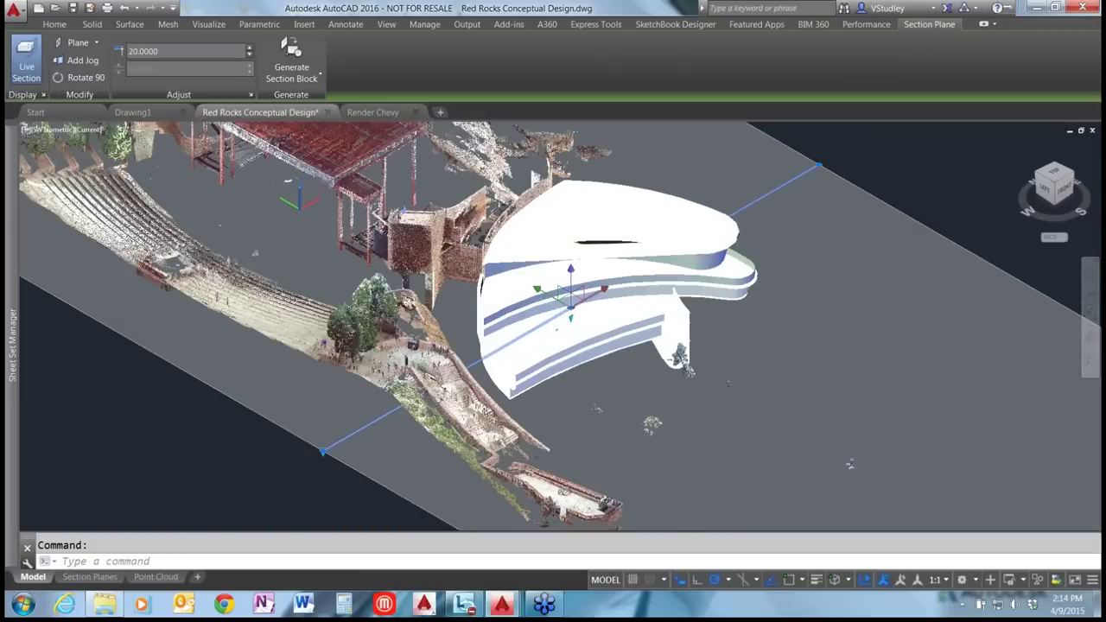
click(569, 319)
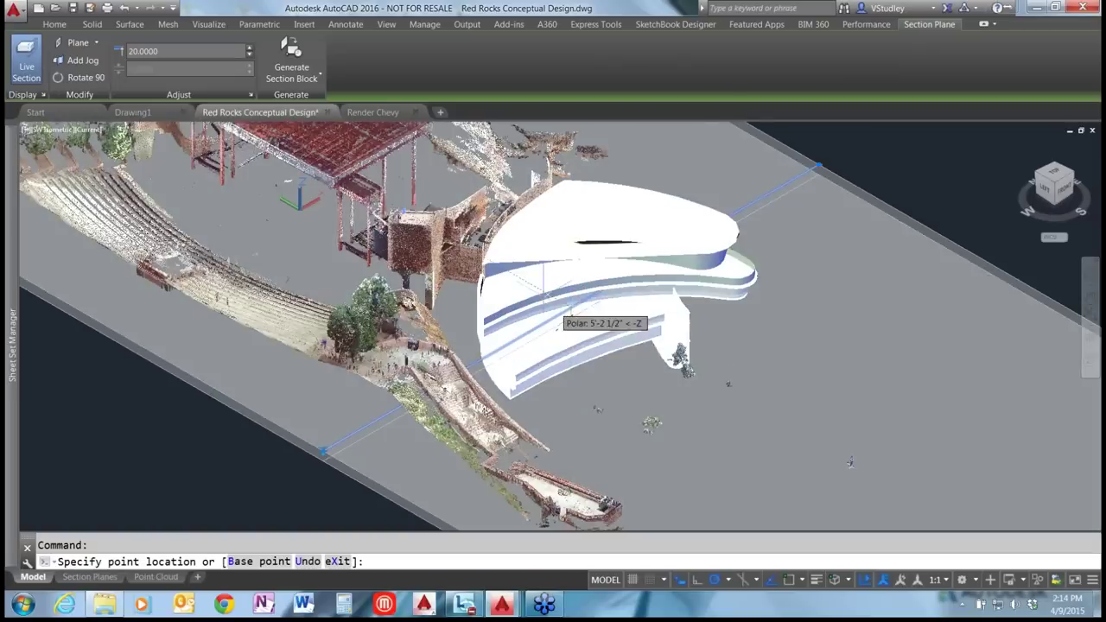
scroll(544, 298, down, 5)
key(Escape)
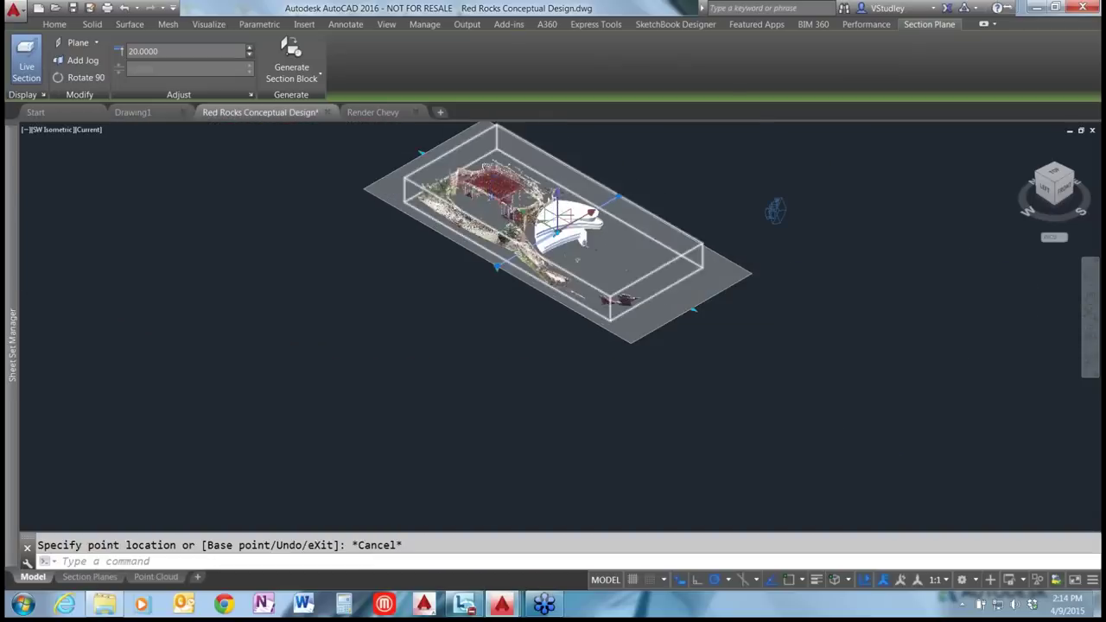
scroll(556, 216, up, 8)
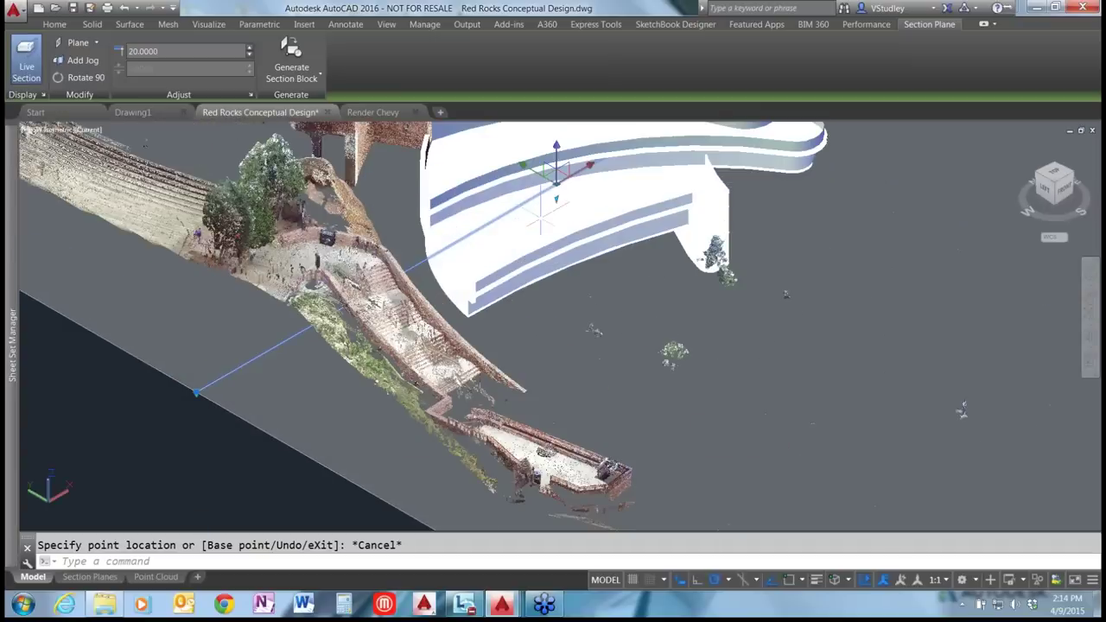
scroll(540, 221, down, 6)
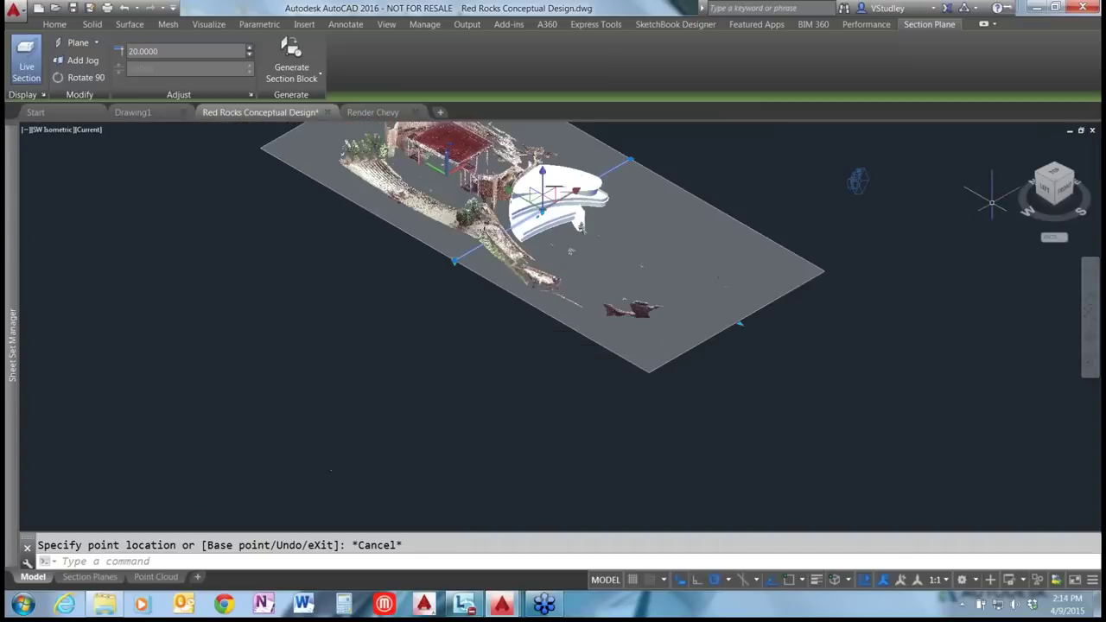
Change the section object's type from Plane back to Slice and deselect it.
click(95, 44)
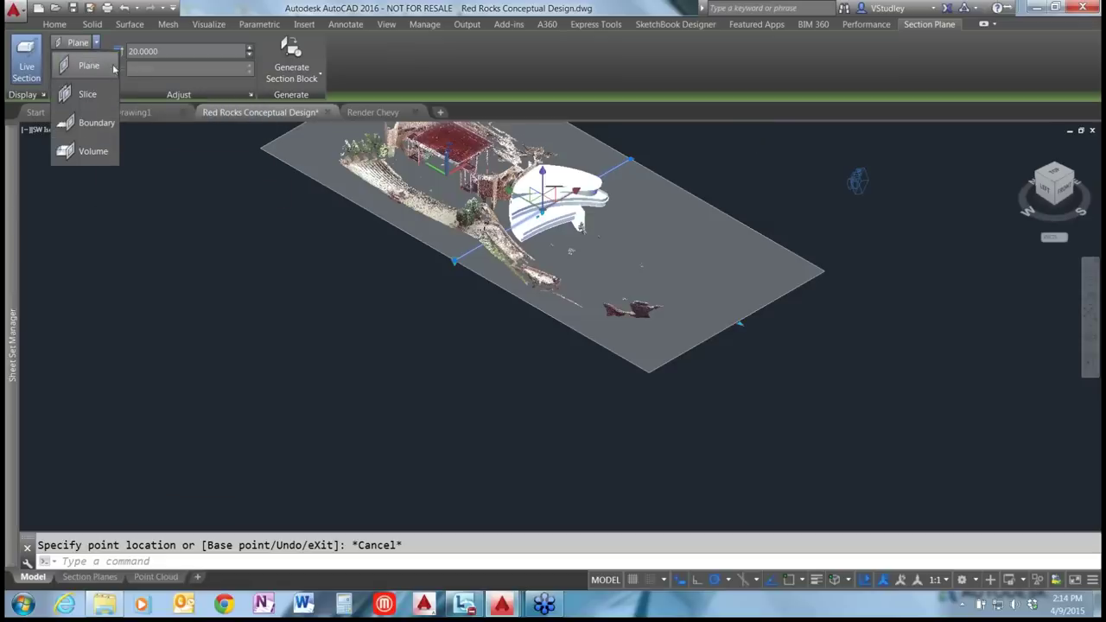
click(88, 94)
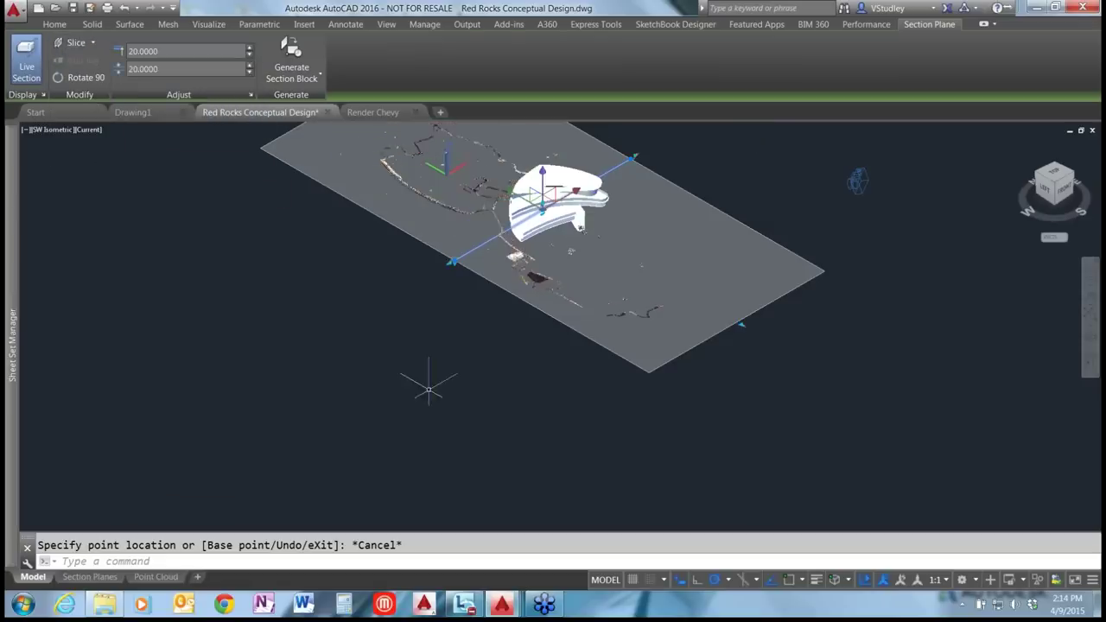
key(Escape)
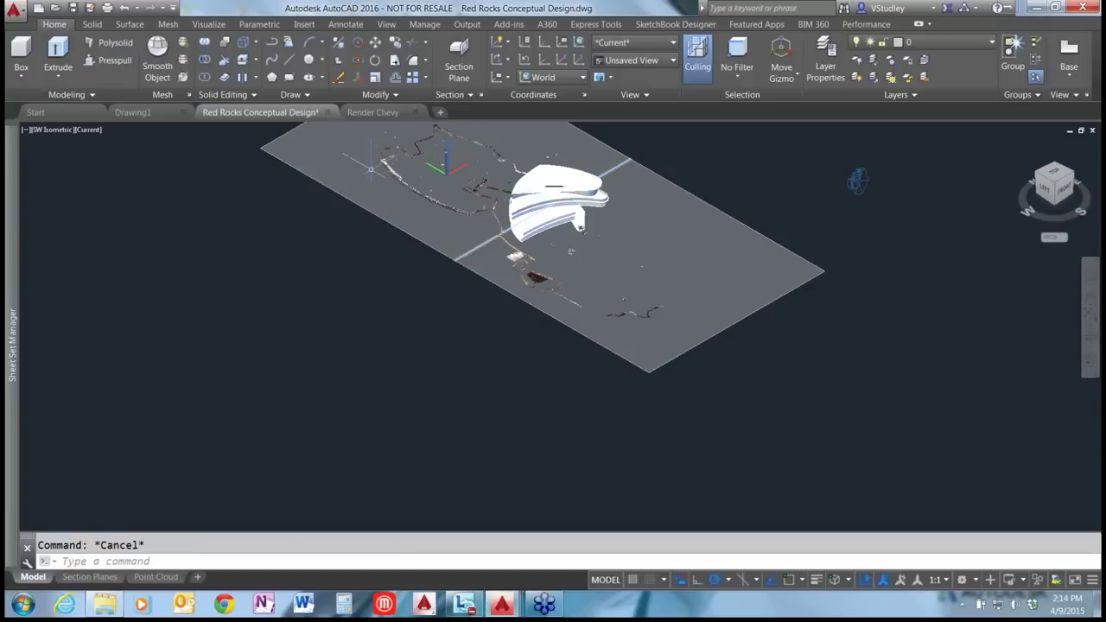
scroll(503, 229, up, 5)
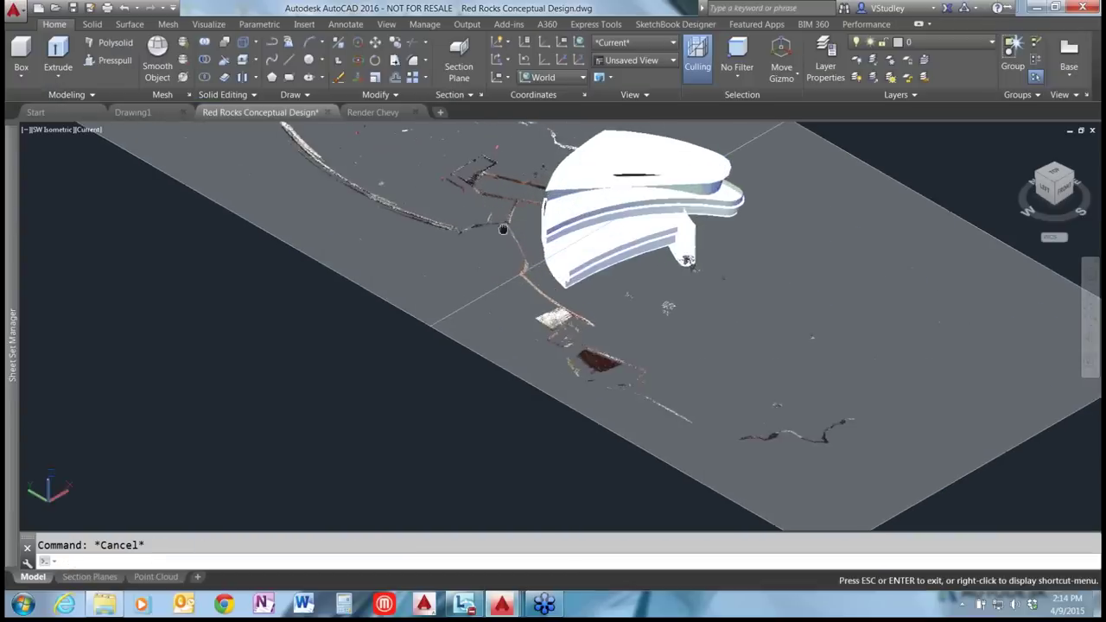
drag(503, 229, 542, 276)
key(Escape)
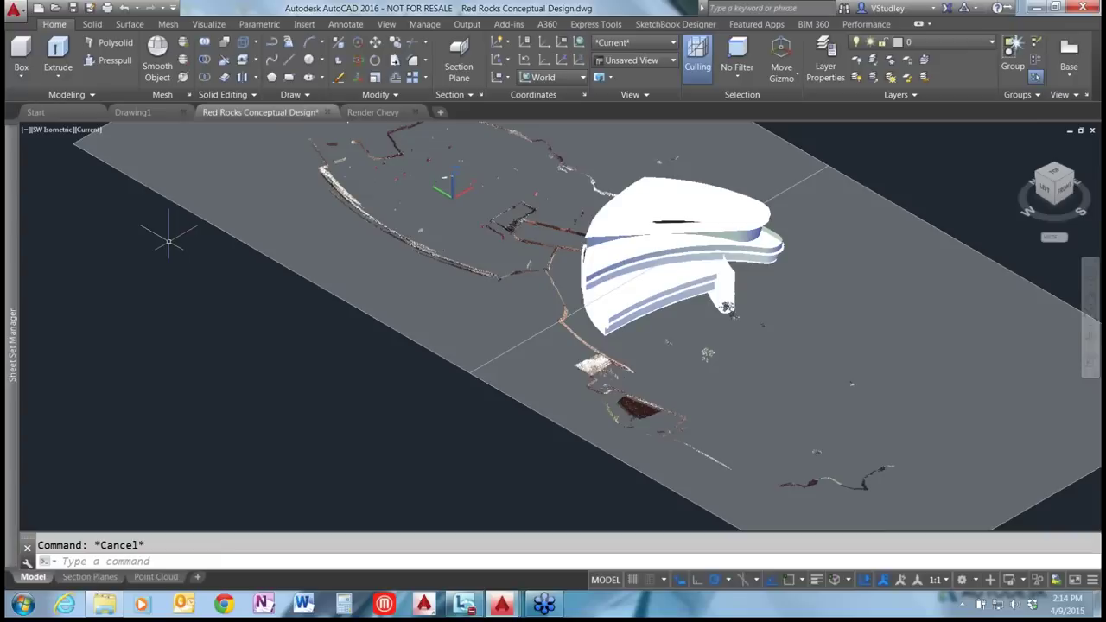
Delete the section object from the point cloud and building model.
click(471, 371)
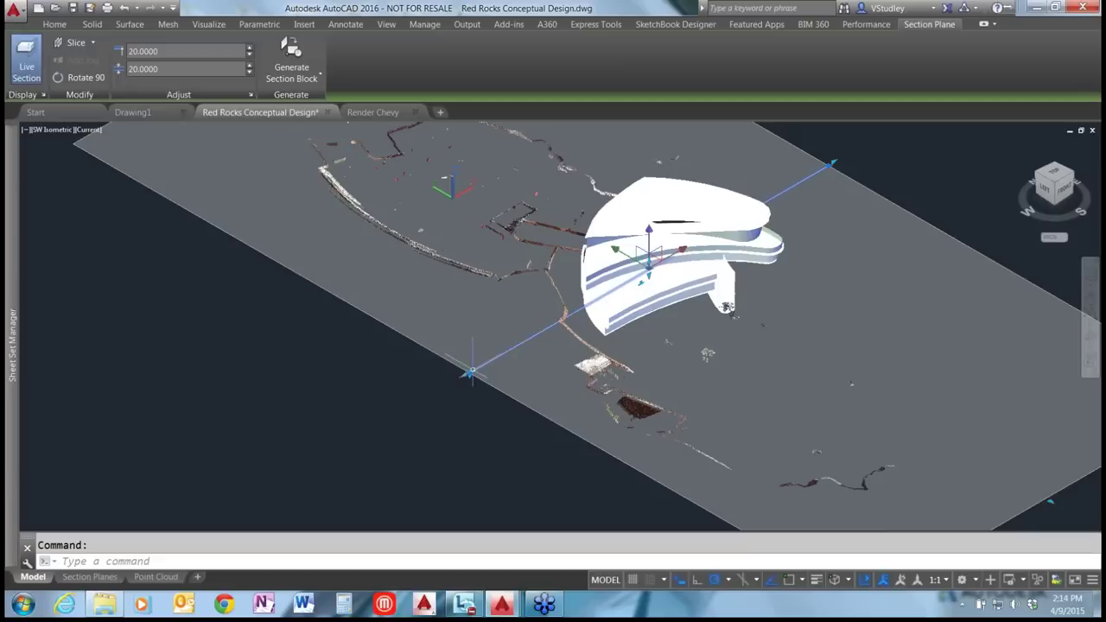
key(Escape)
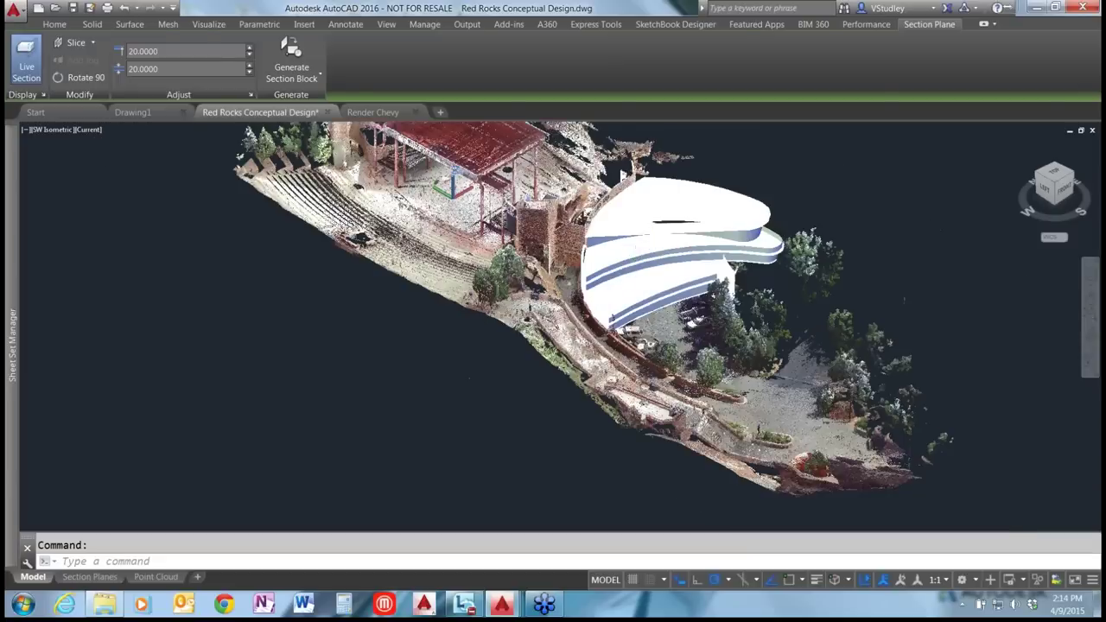
key(Delete)
Examine the complete, unsectioned point cloud and building model from the front-right side.
scroll(475, 370, down, 3)
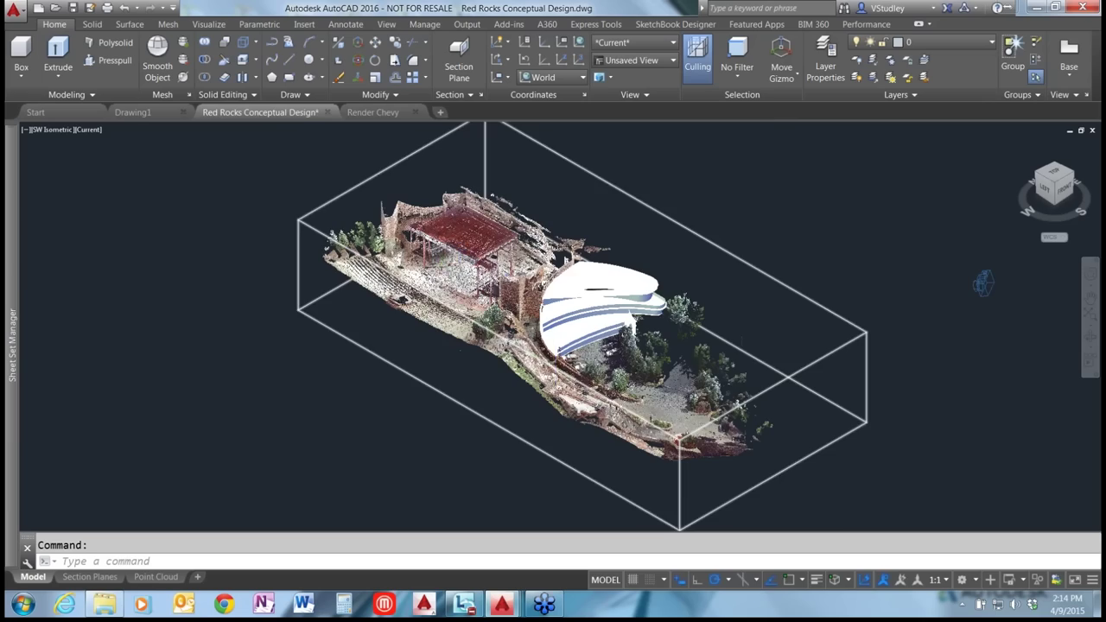
scroll(558, 365, up, 2)
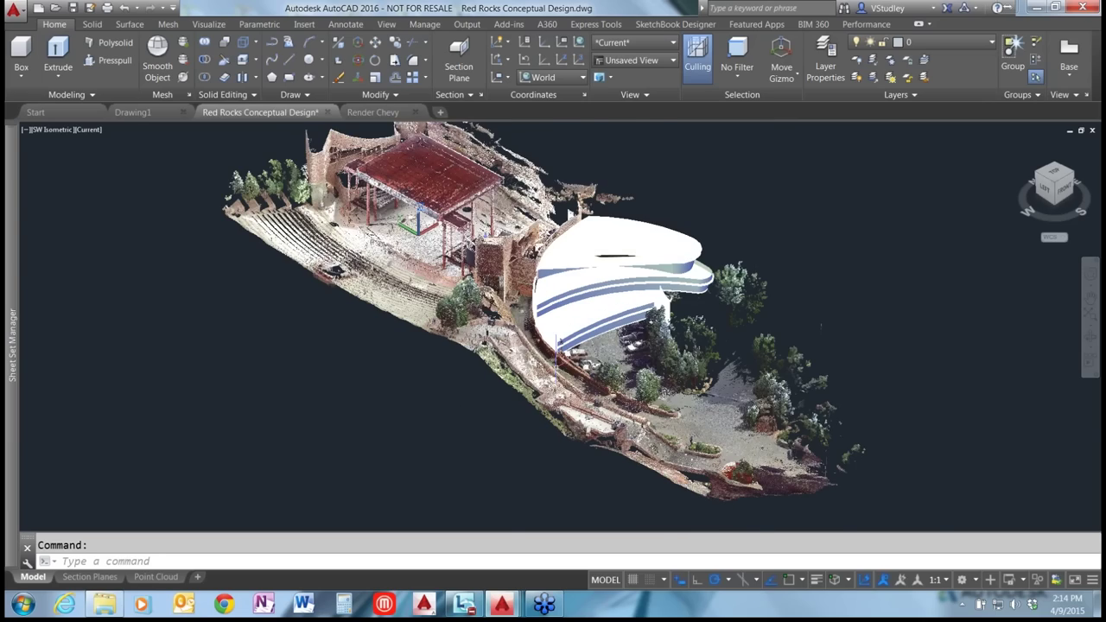
scroll(553, 358, up, 2)
shift+middle_drag(553, 359, 592, 298)
scroll(592, 298, down, 3)
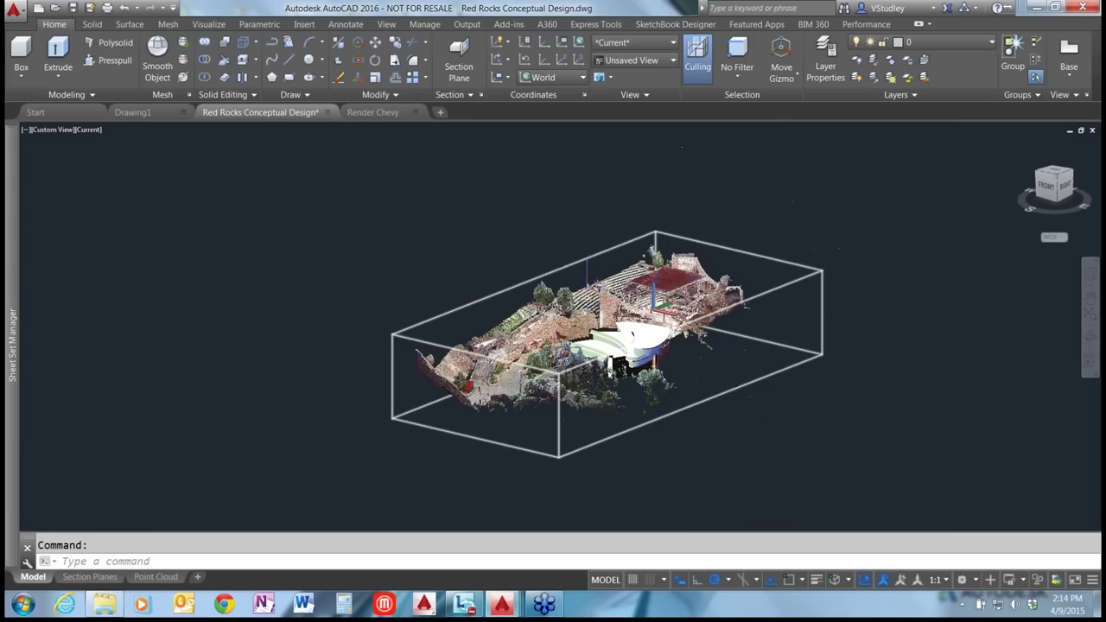
scroll(588, 302, up, 2)
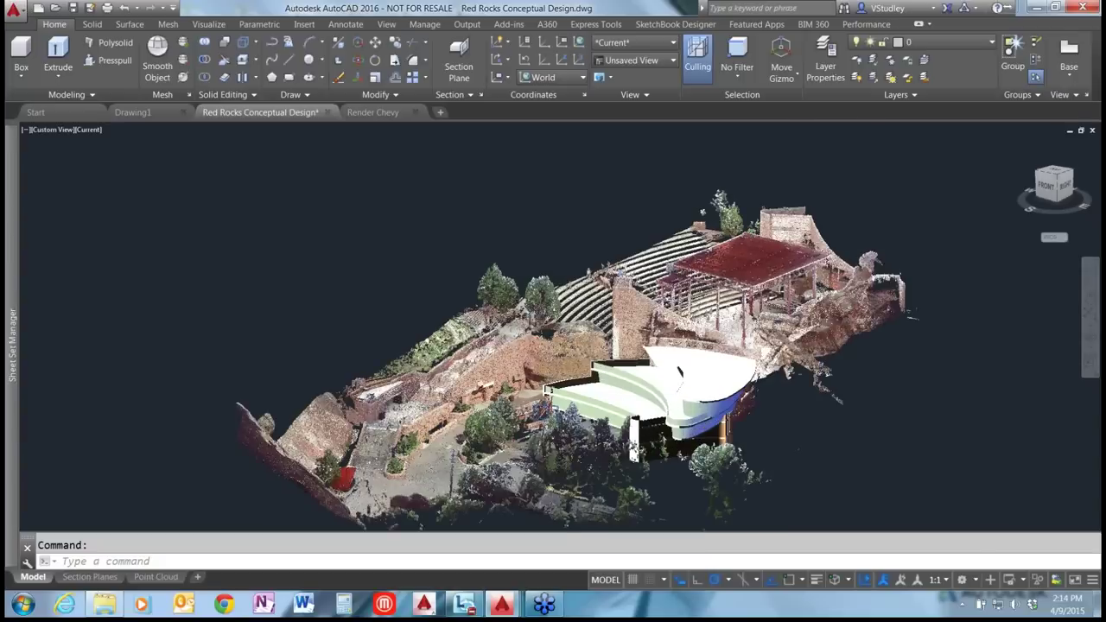
scroll(588, 303, up, 2)
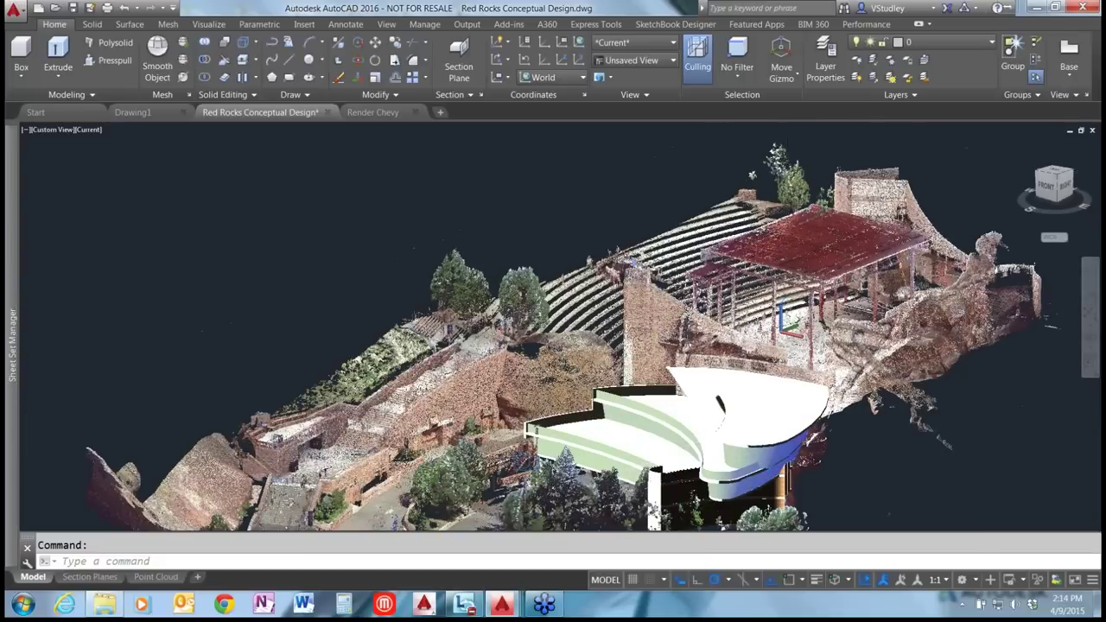
click(588, 303)
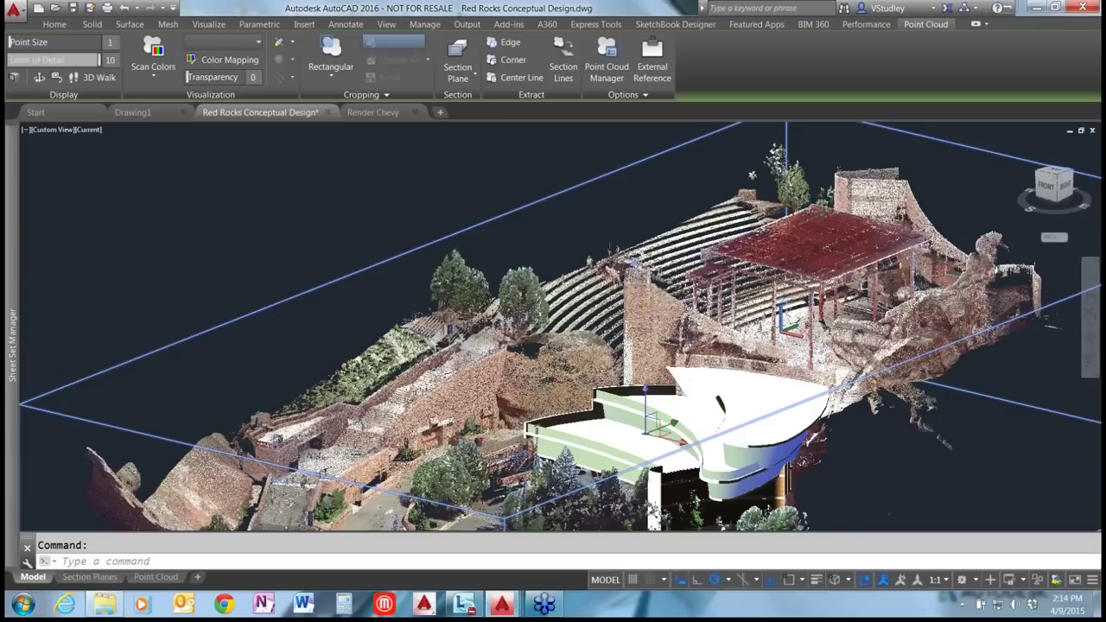
scroll(591, 247, down, 3)
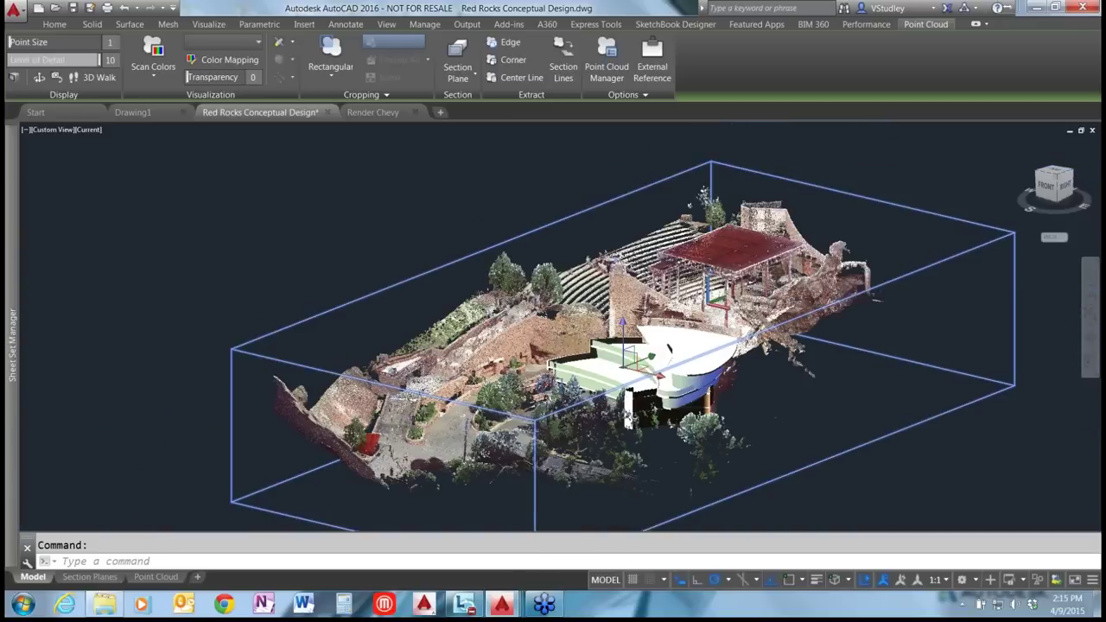
right_click(519, 268)
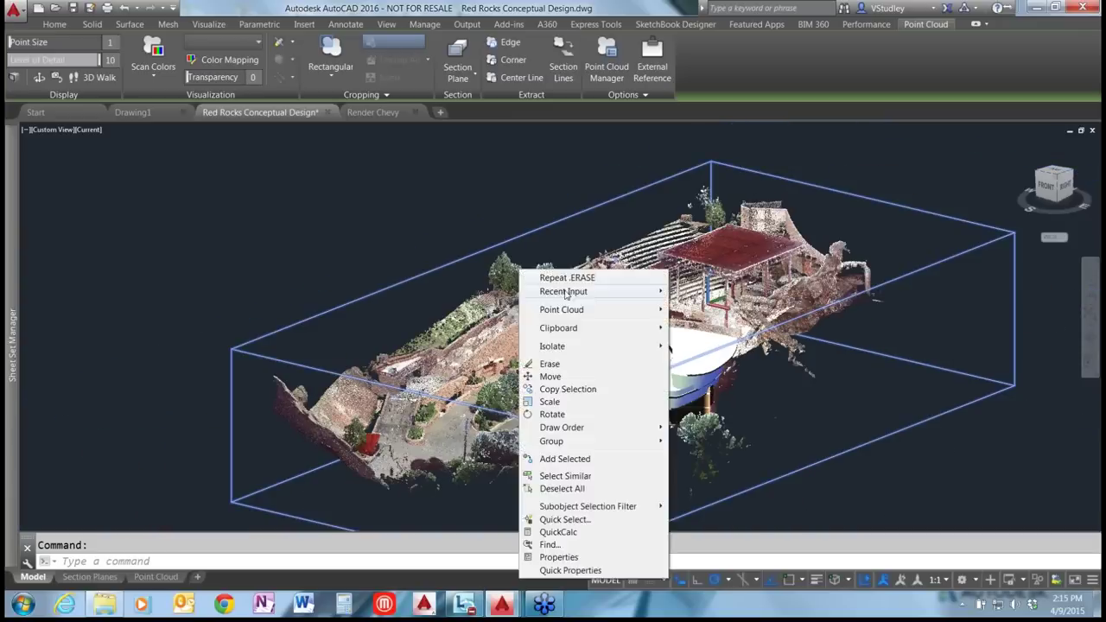
click(429, 322)
key(Escape)
Reduce the maximum point cloud points per drawing to about 5,575,875 in the 3D modeling options.
right_click(311, 267)
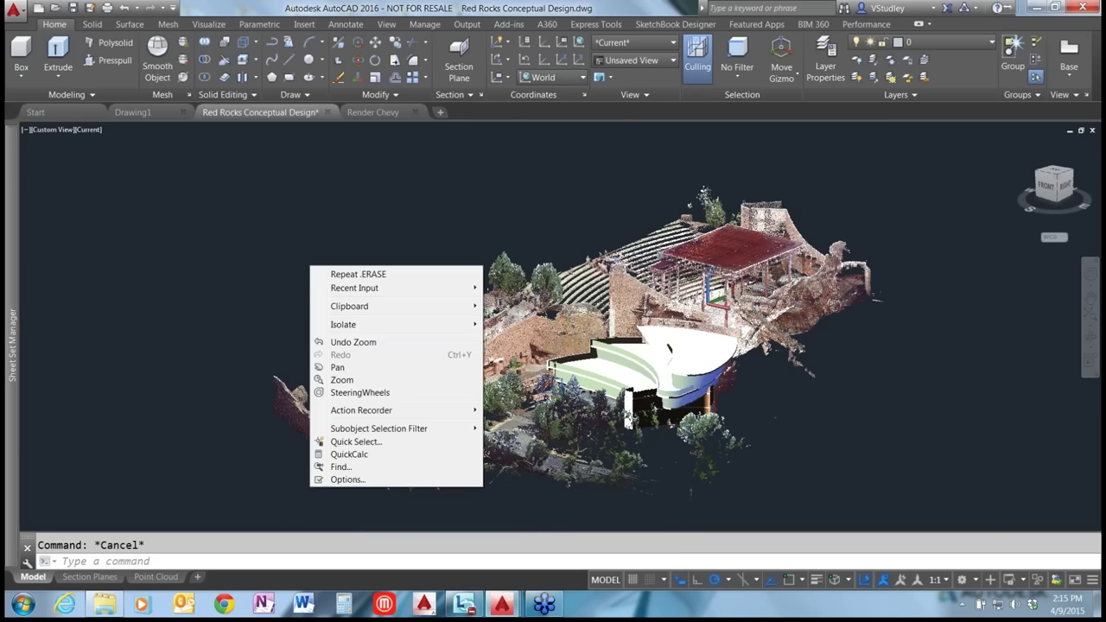
click(348, 480)
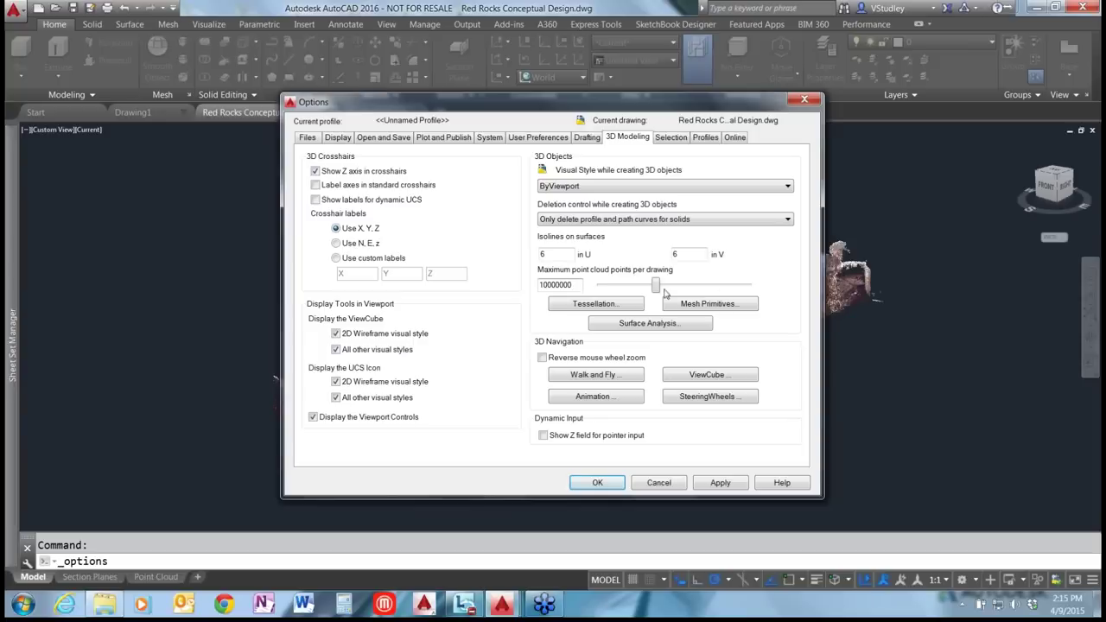
drag(658, 292, 628, 293)
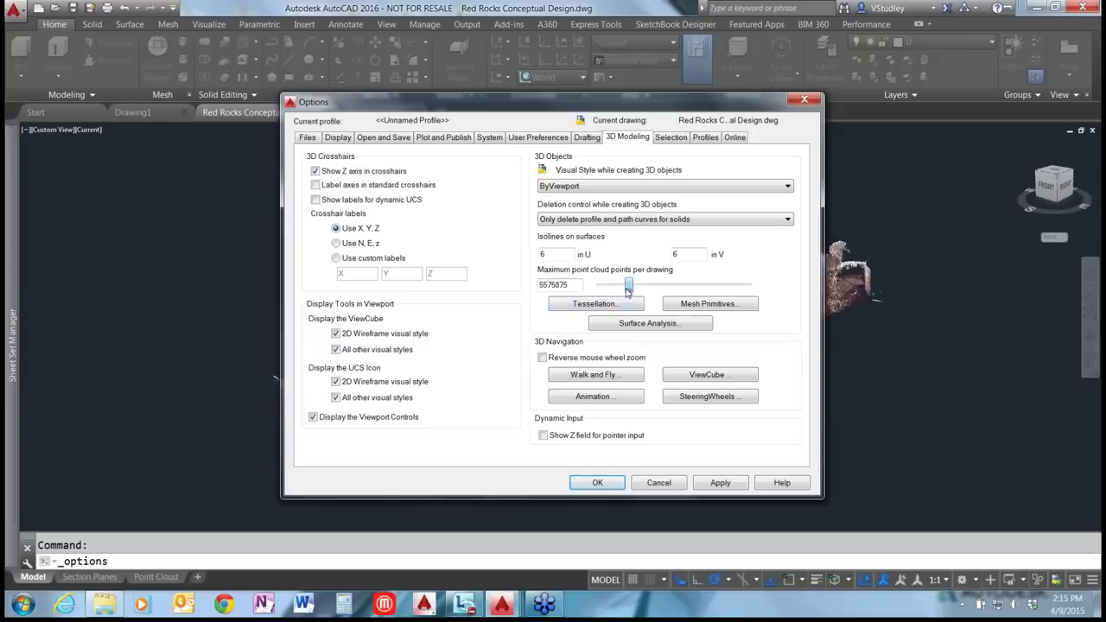
click(598, 483)
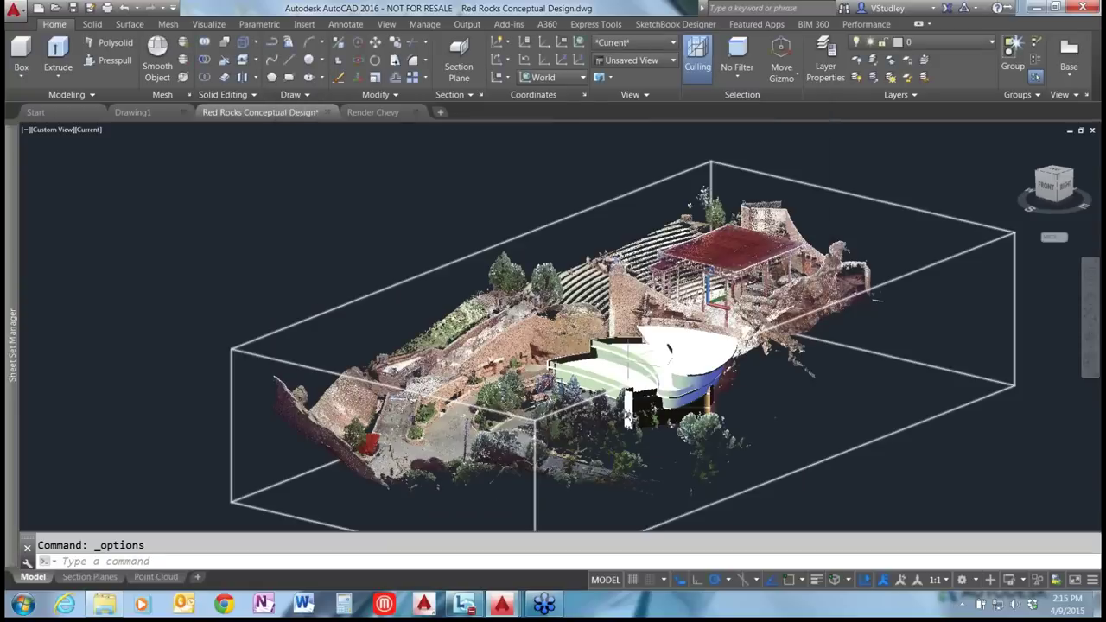
Set the maximum point cloud points per drawing to 2500000, apply it, and move the options dialog clear of the model.
text(op)
key(Return)
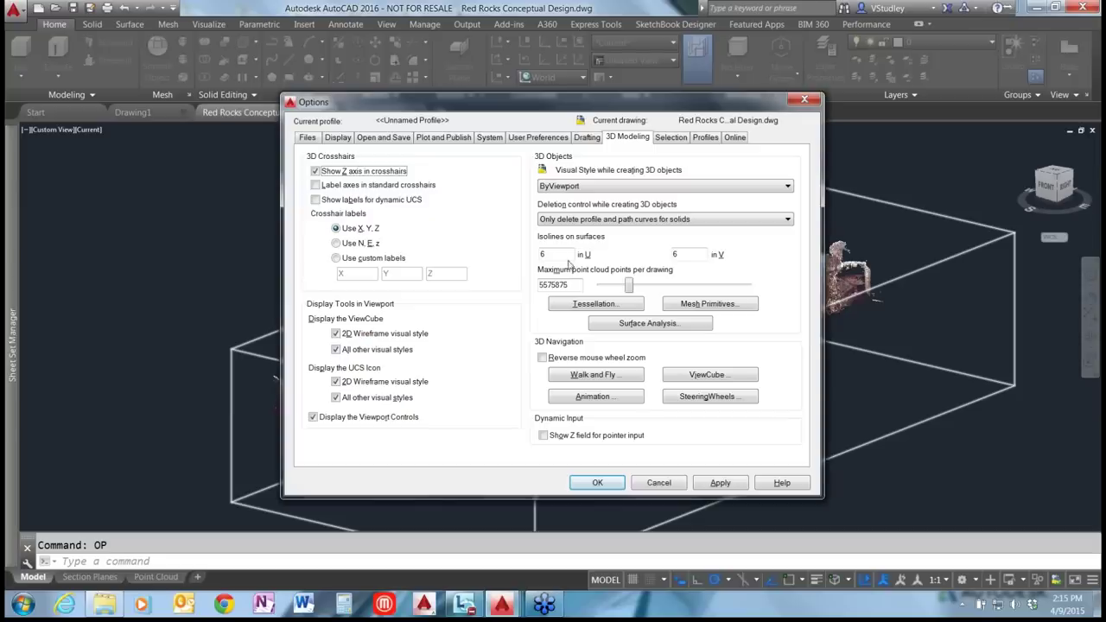
double_click(553, 285)
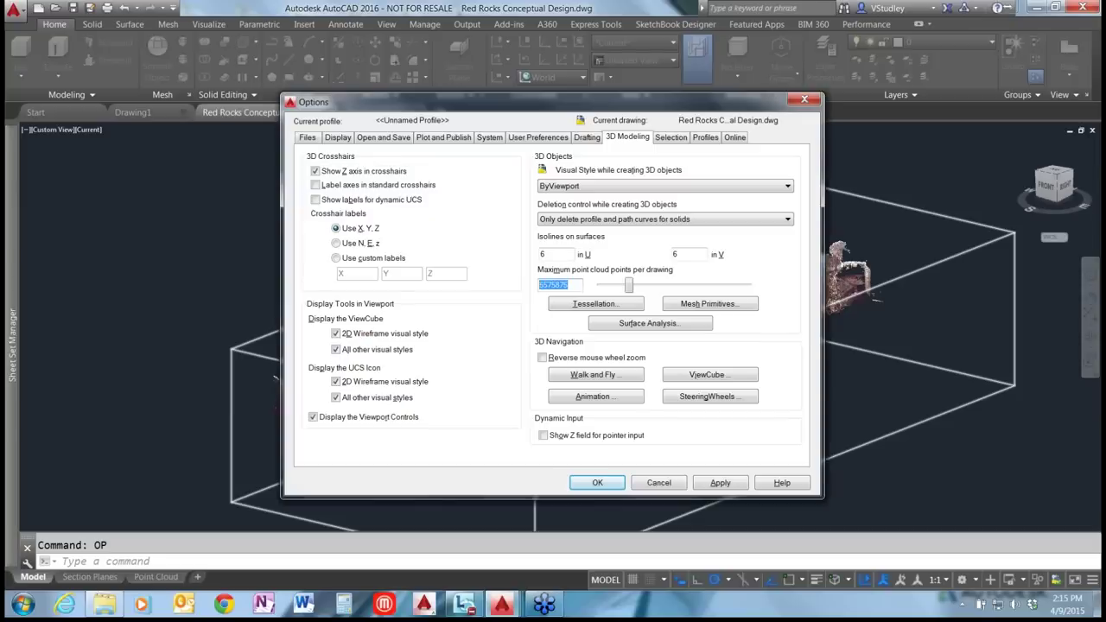
text(2500000)
click(720, 482)
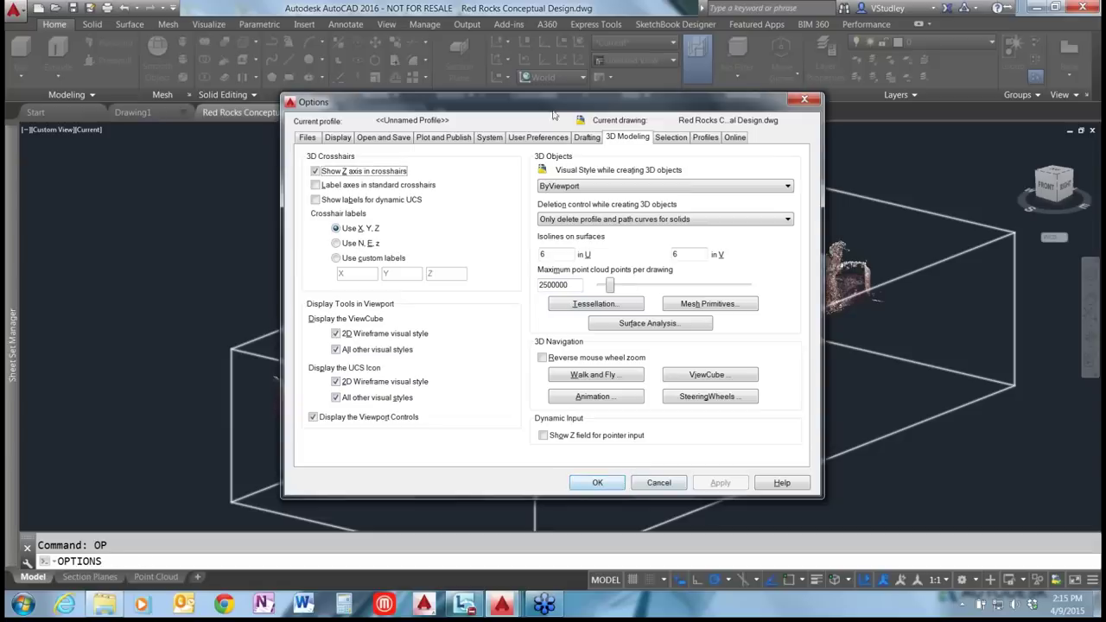
drag(553, 111, 226, 107)
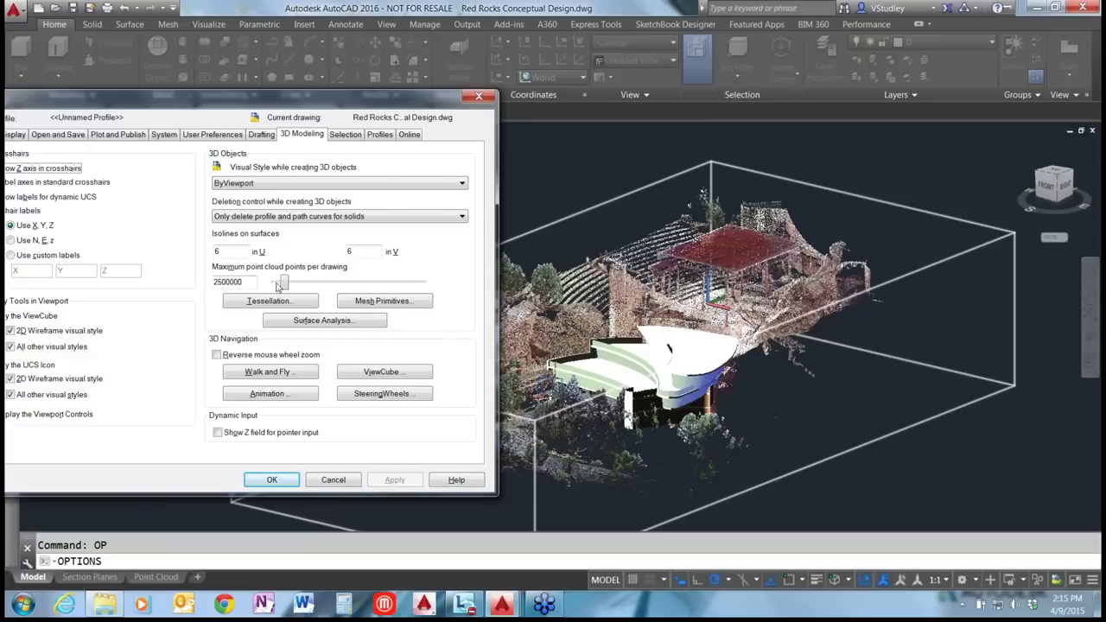
Raise the maximum point cloud points per drawing to about 10,338,521 and accept the options.
drag(285, 283, 334, 282)
click(372, 479)
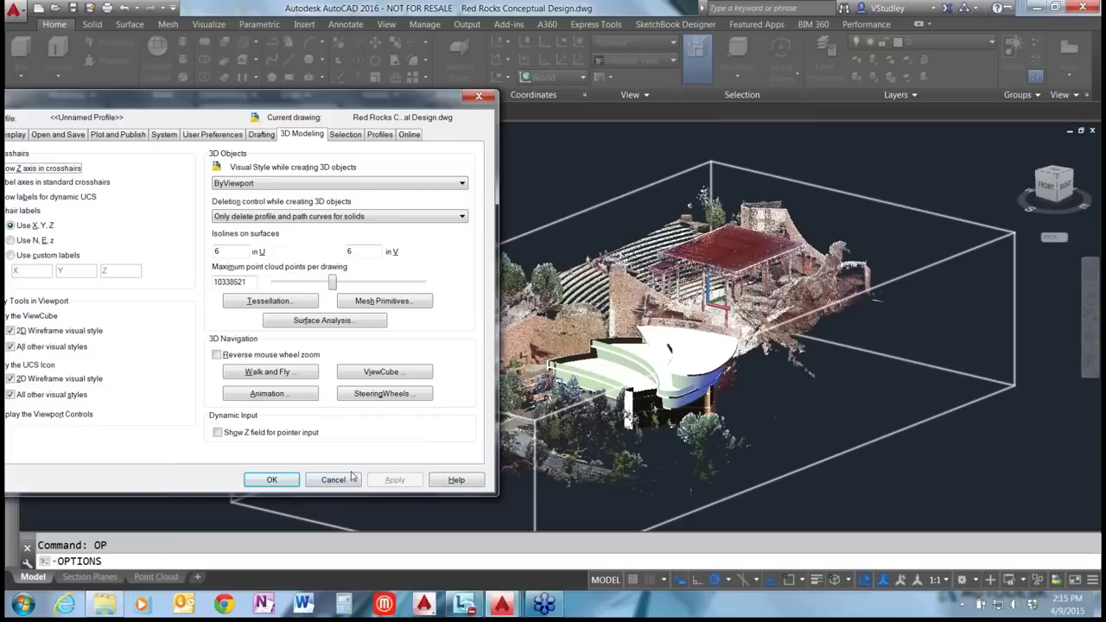
click(273, 481)
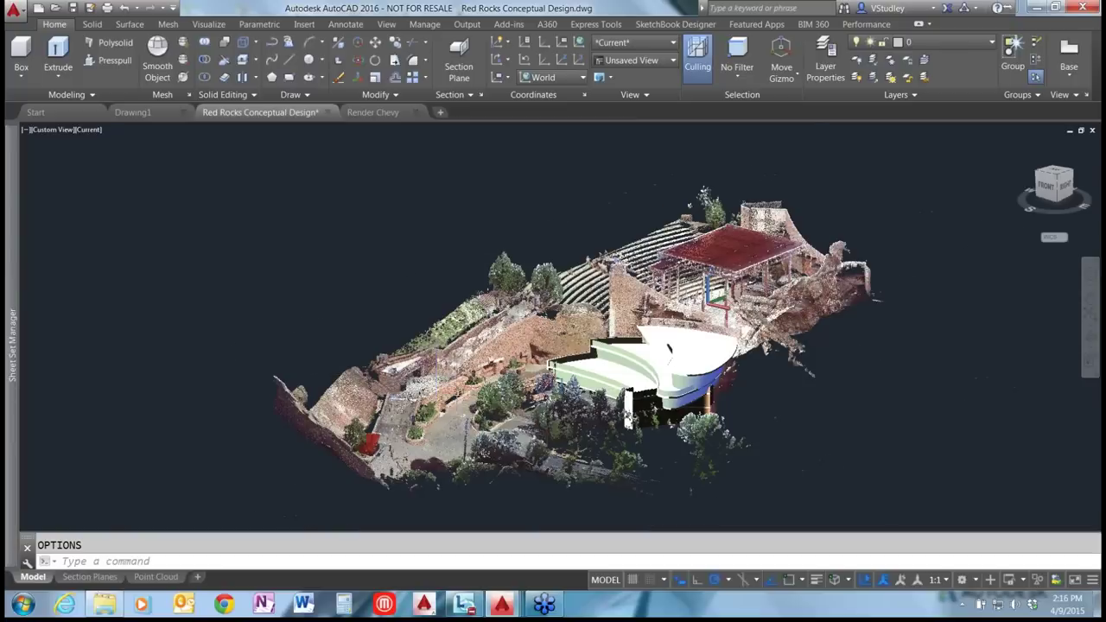
Examine the point cloud and building model from the front-left side above, looking closely at the stage roof and white building.
drag(570, 345, 653, 381)
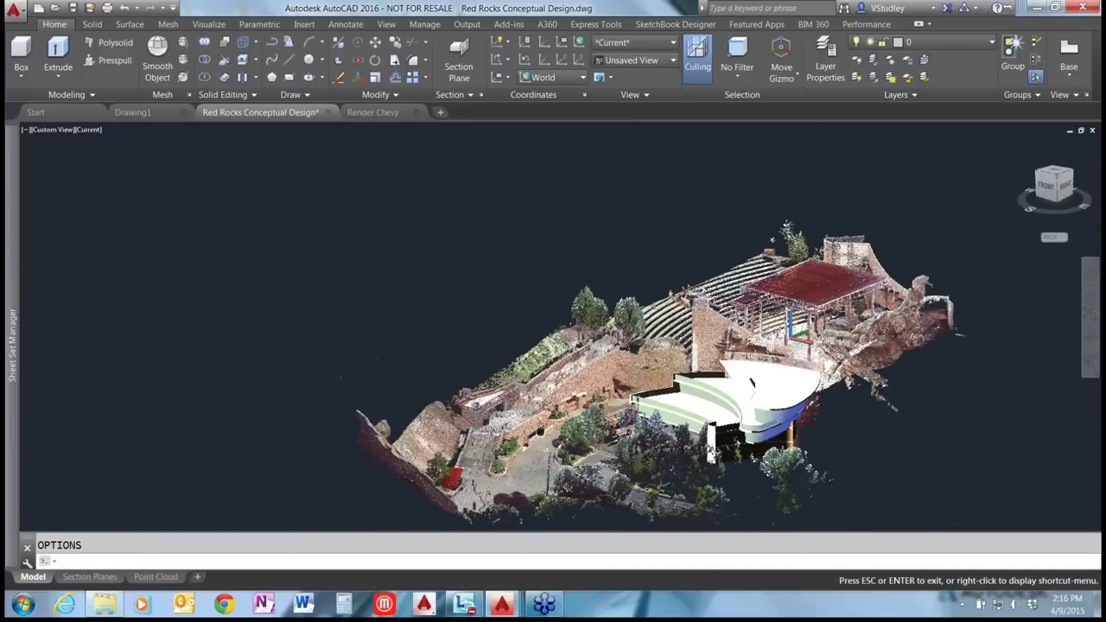
key(Escape)
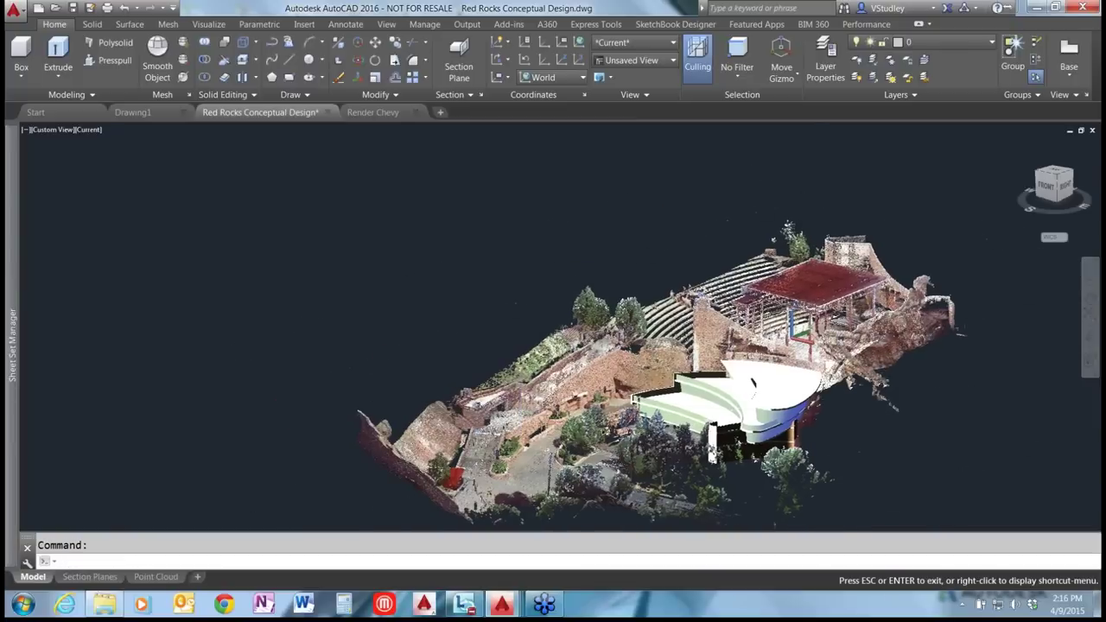
drag(753, 384, 412, 226)
key(Escape)
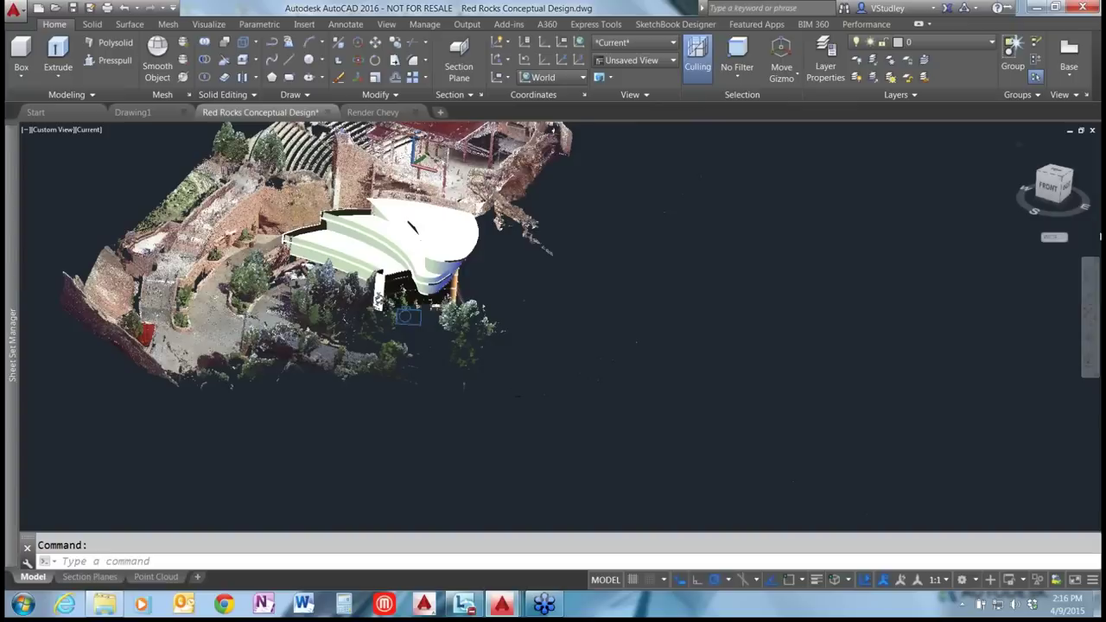
click(1019, 146)
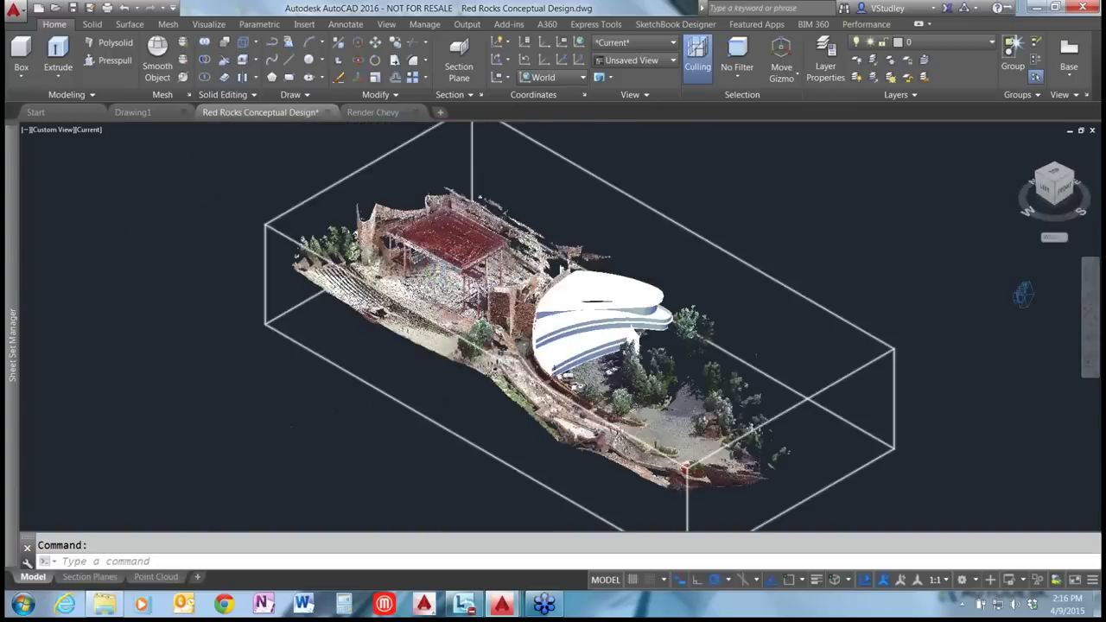
scroll(467, 328, up, 2)
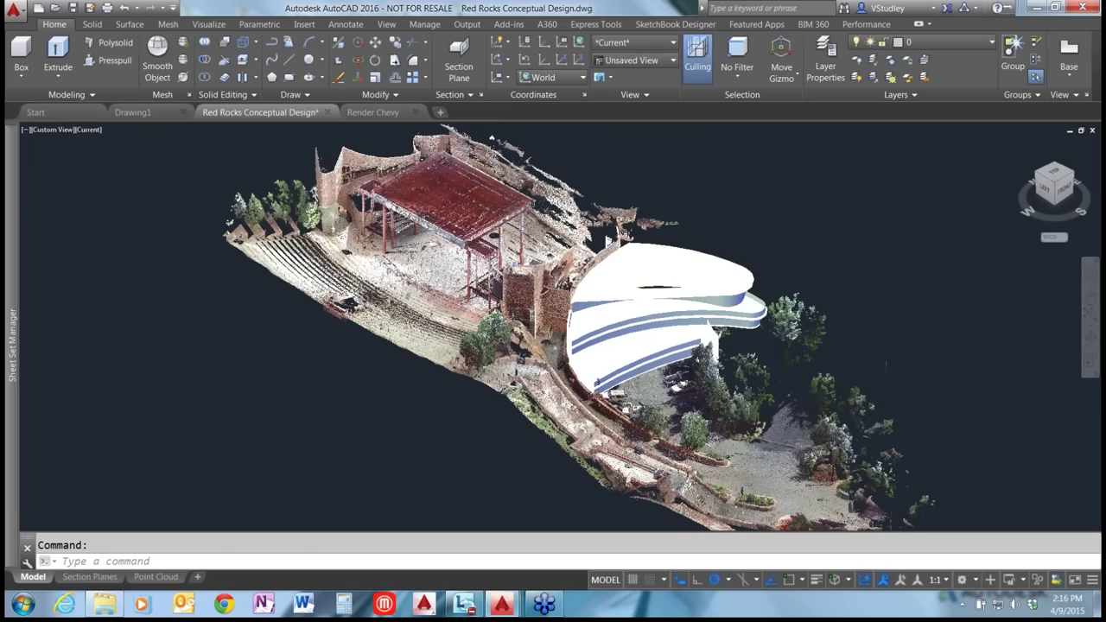
scroll(447, 332, up, 6)
scroll(483, 346, down, 6)
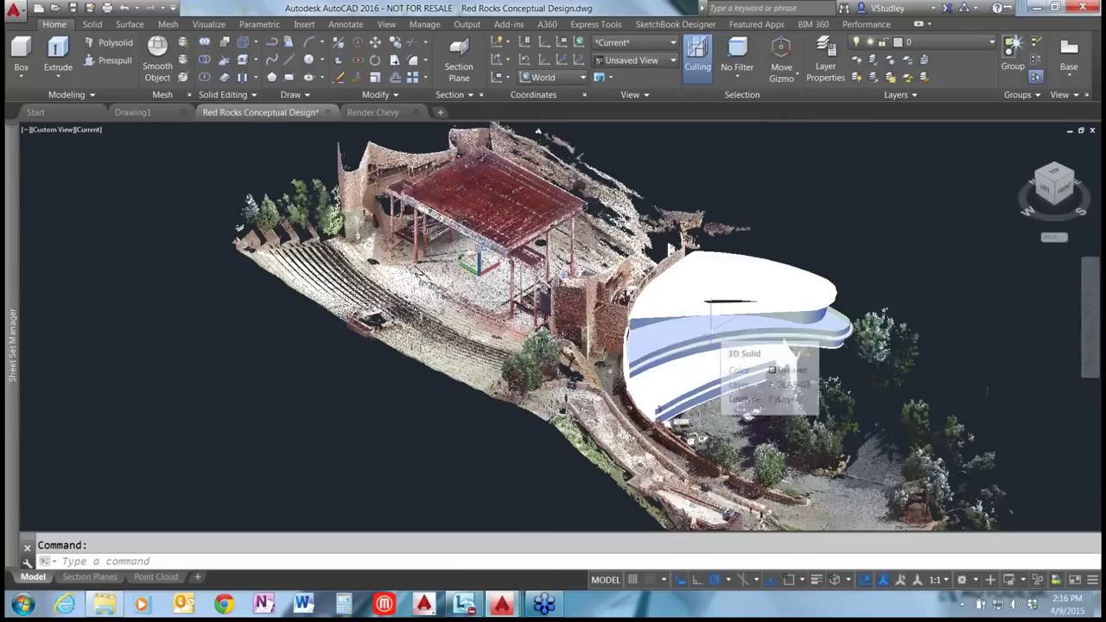
Isolate the point cloud so that the conceptual building model is hidden.
click(695, 324)
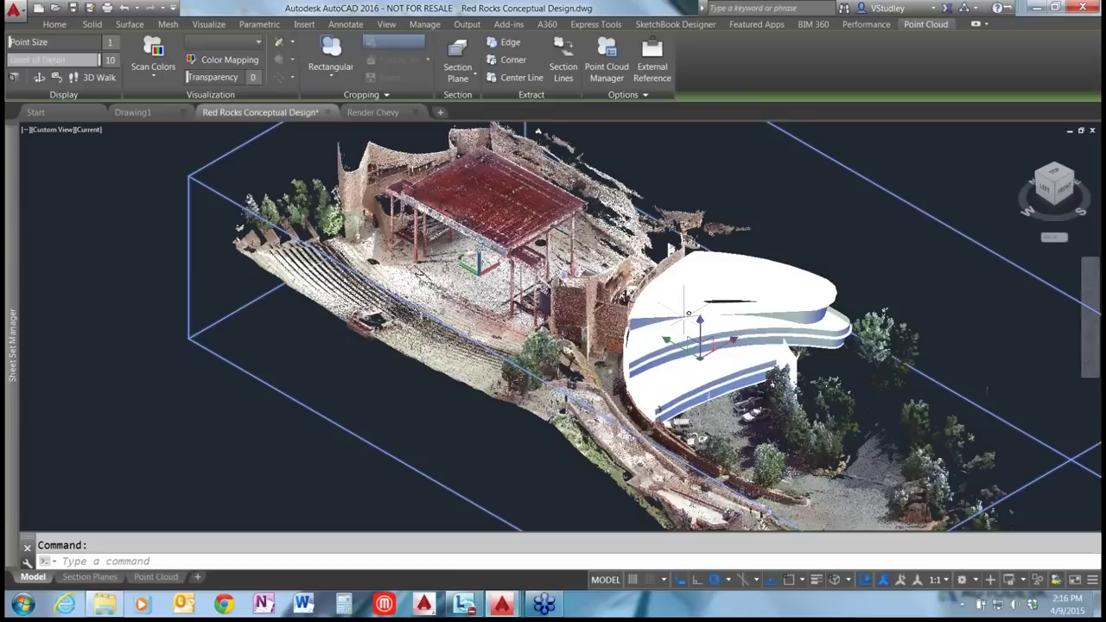
right_click(463, 239)
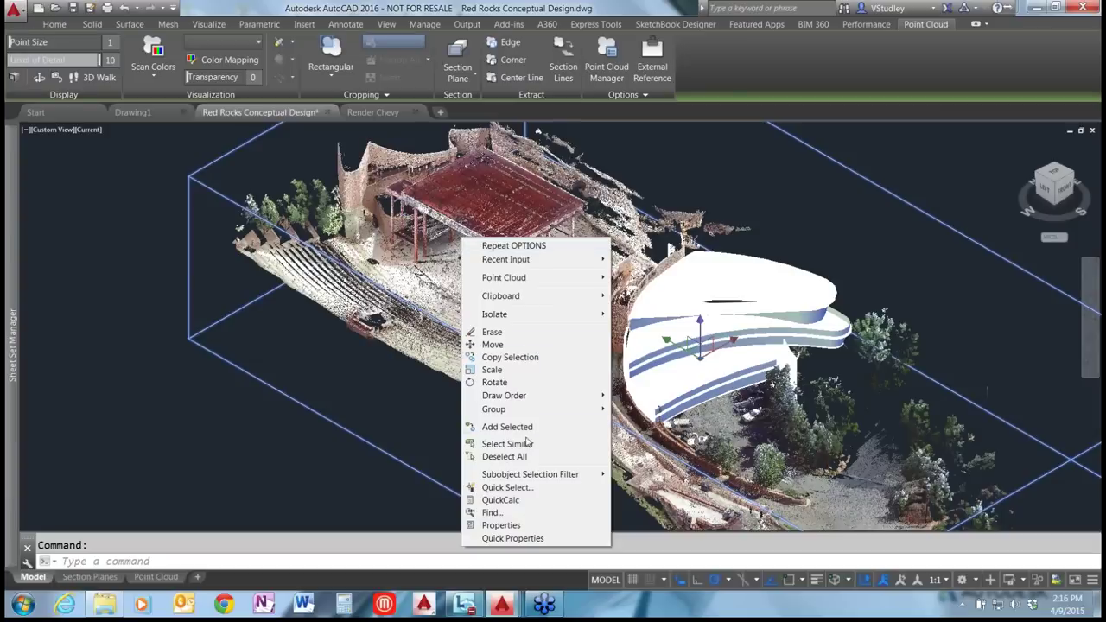
mouse_move(507, 276)
mouse_move(515, 411)
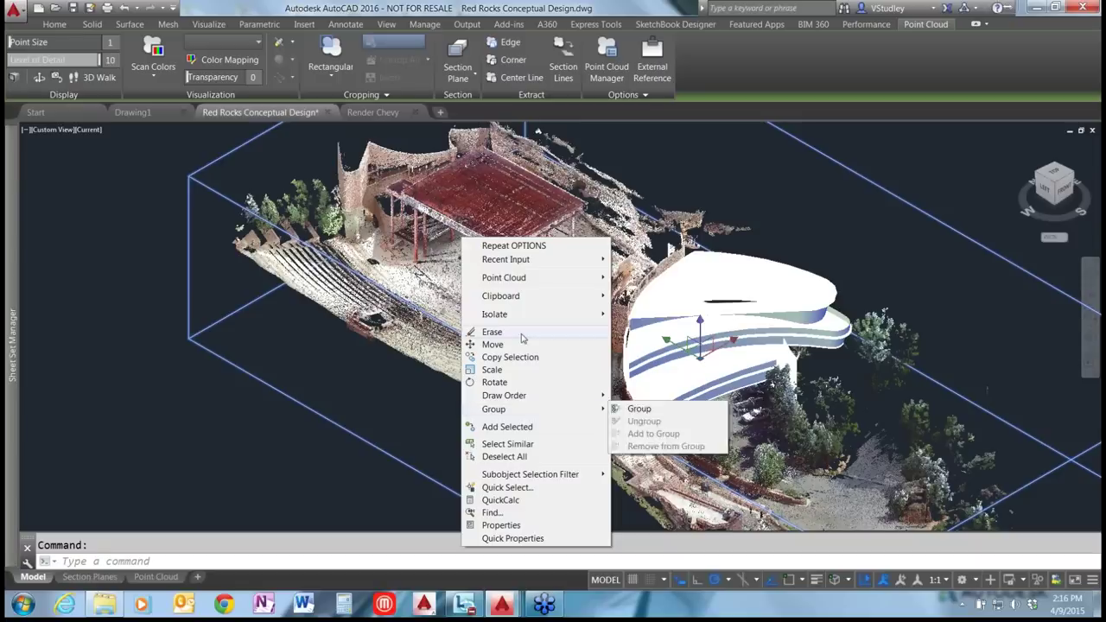
mouse_move(553, 316)
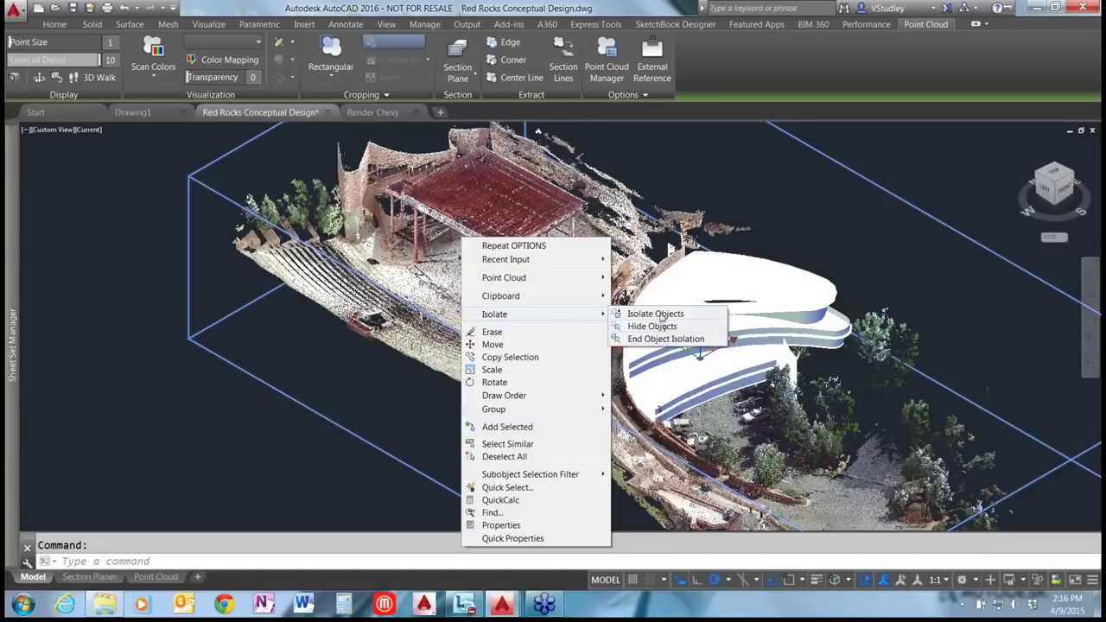
click(644, 314)
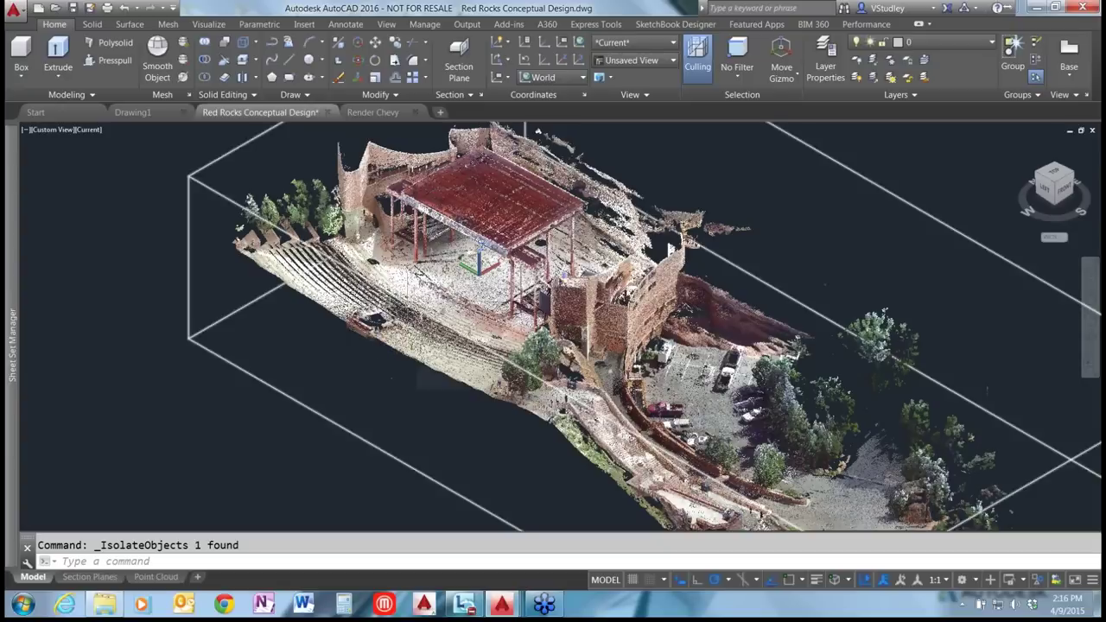
Crop the point cloud with a rectangular boundary around the red-roofed stage, keeping the points inside.
shift+middle_drag(443, 332, 447, 341)
shift+middle_drag(676, 269, 693, 306)
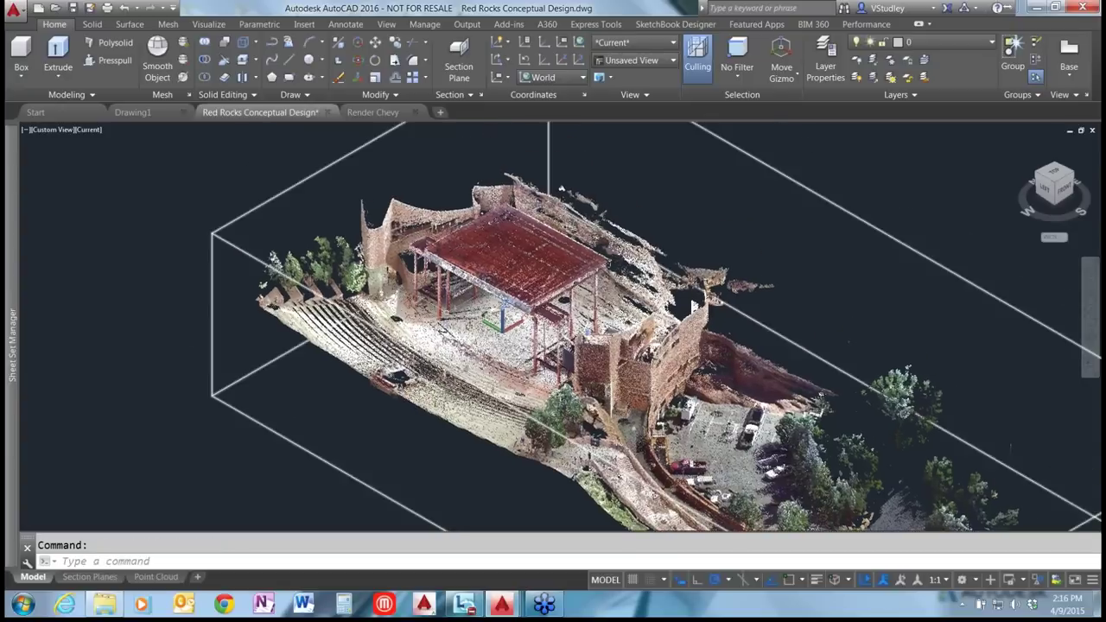
click(692, 306)
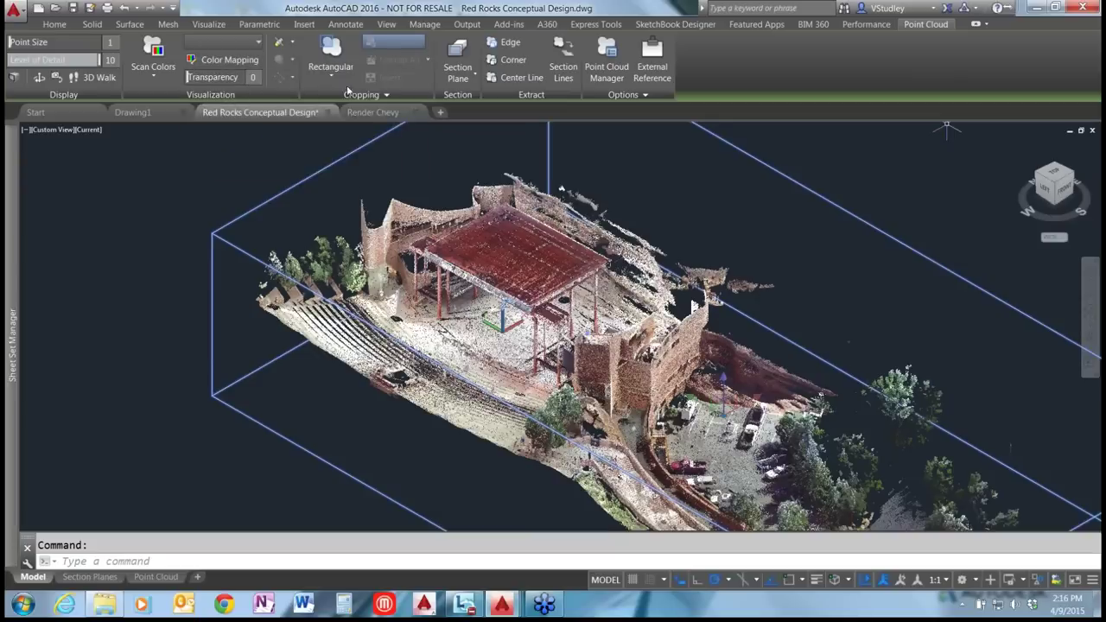
click(342, 82)
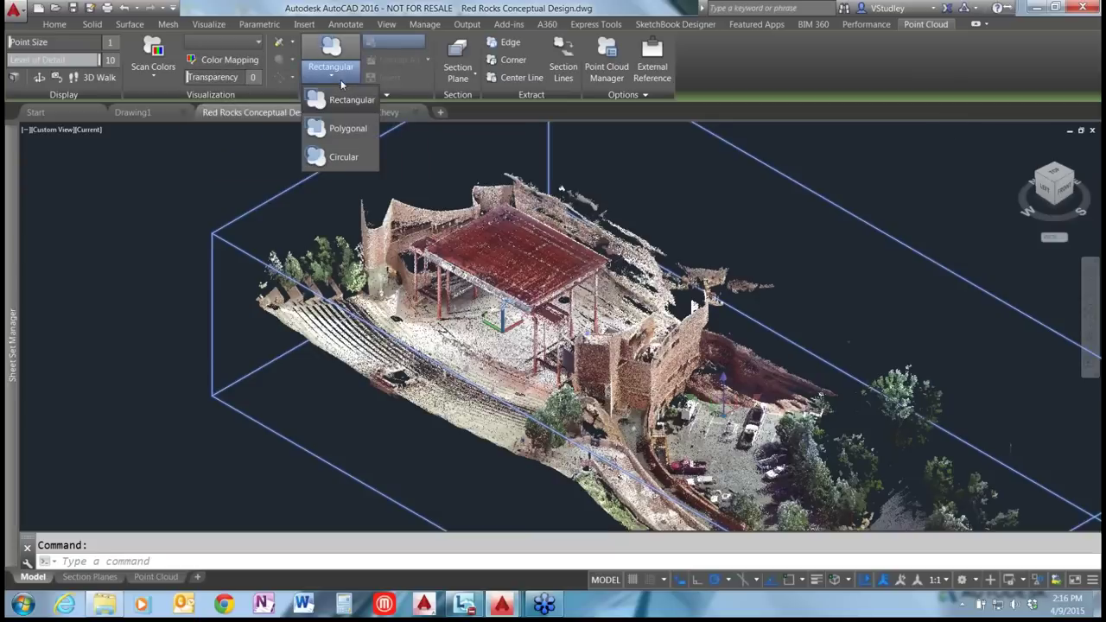
click(324, 99)
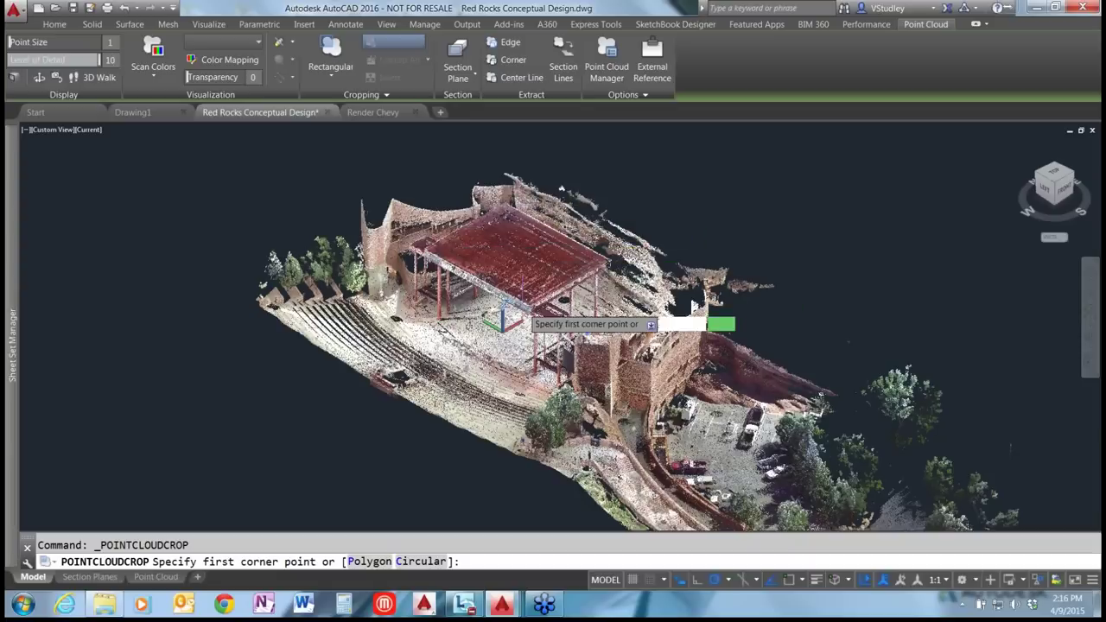
click(408, 179)
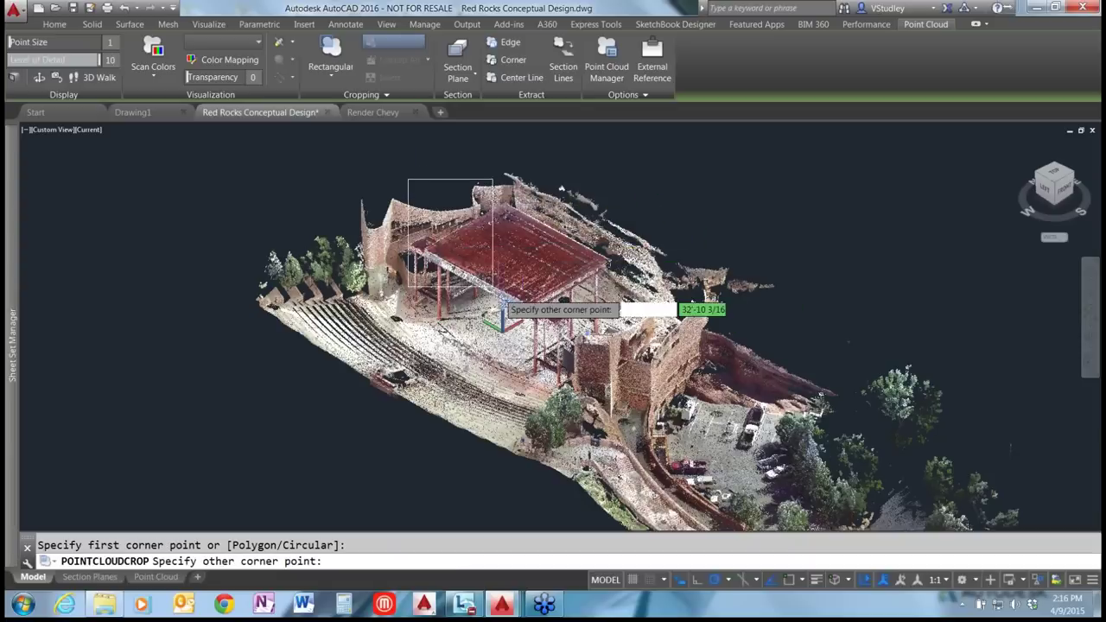
click(613, 411)
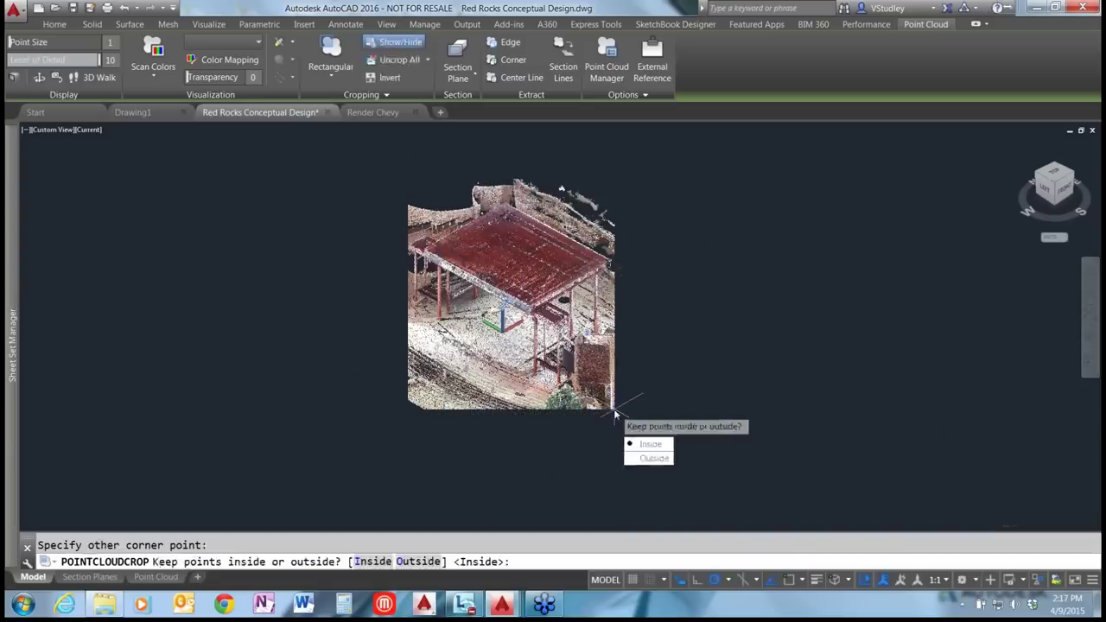
click(650, 443)
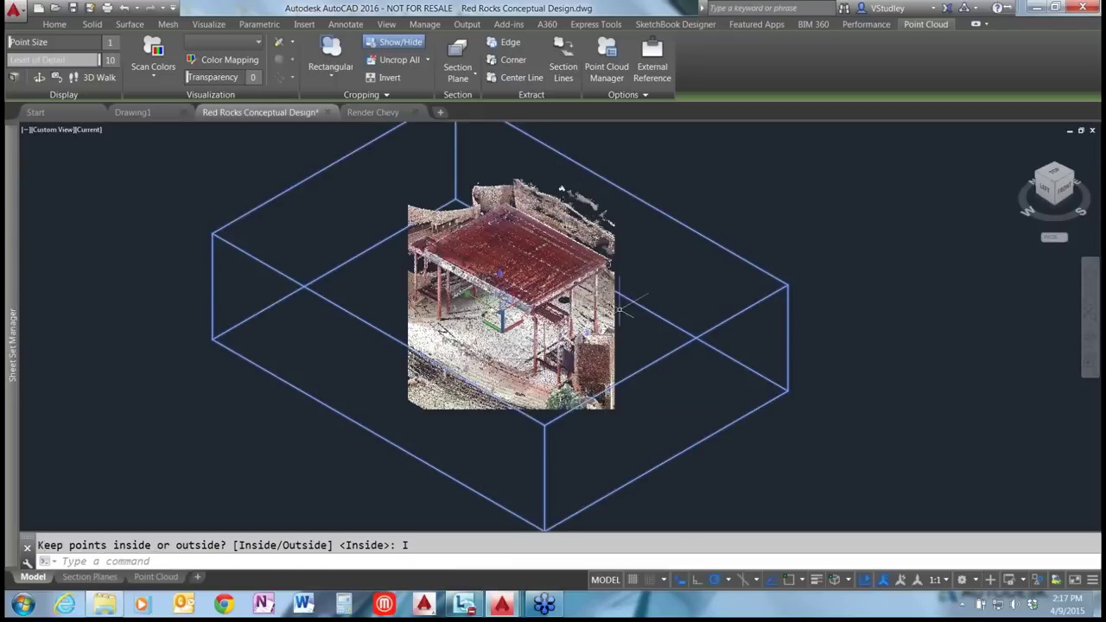
middle_drag(620, 308, 682, 304)
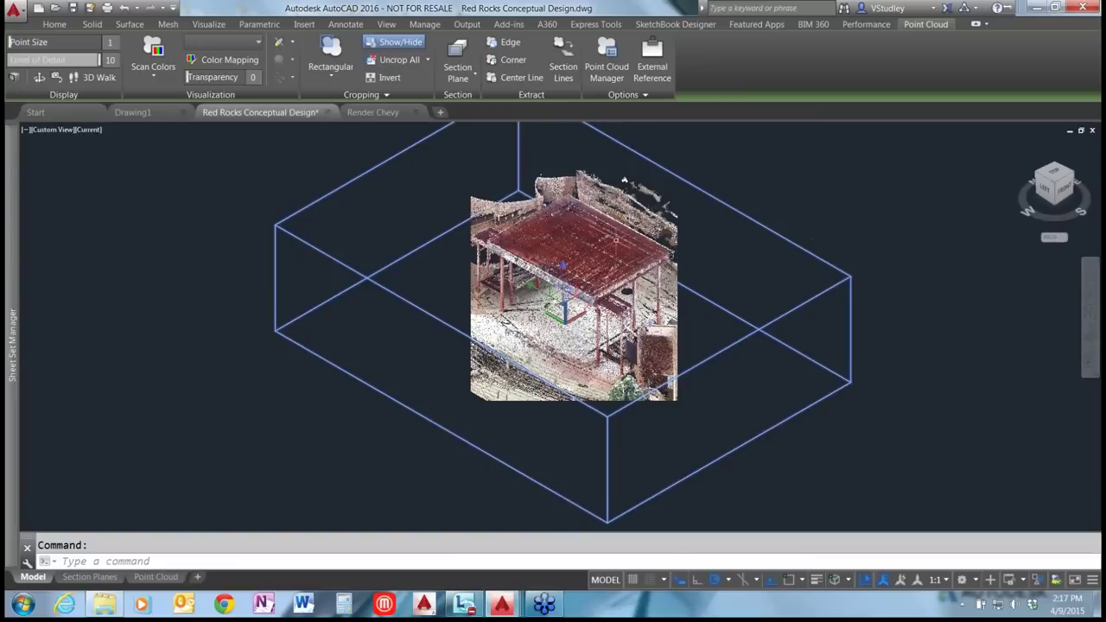
Check the list of crop states for the cropped point cloud, leaving the unsaved crop state current.
click(375, 96)
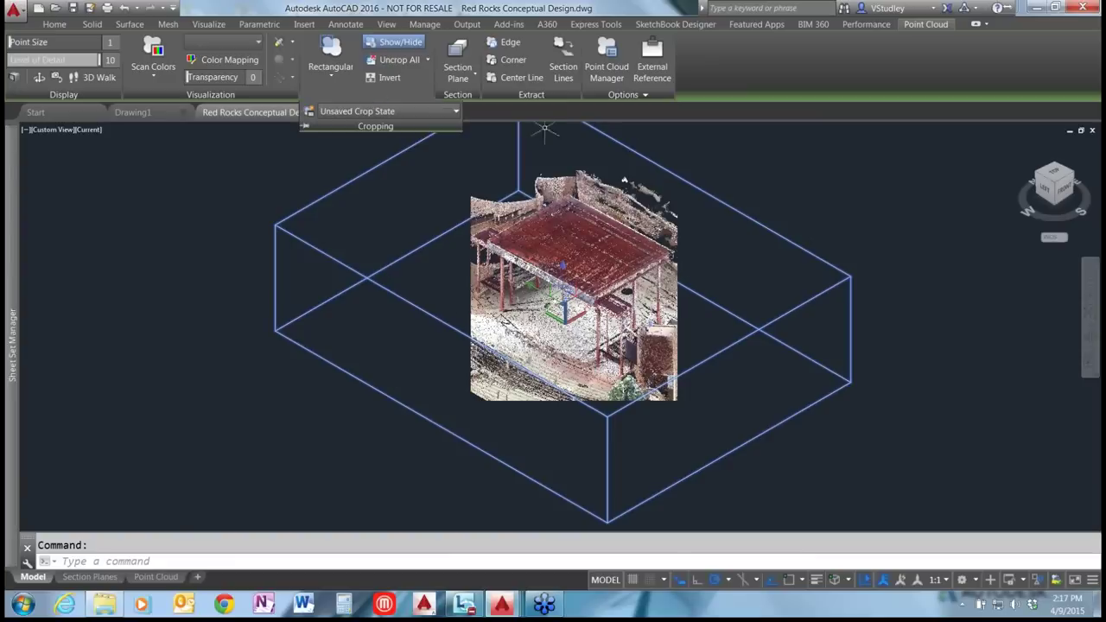
click(457, 112)
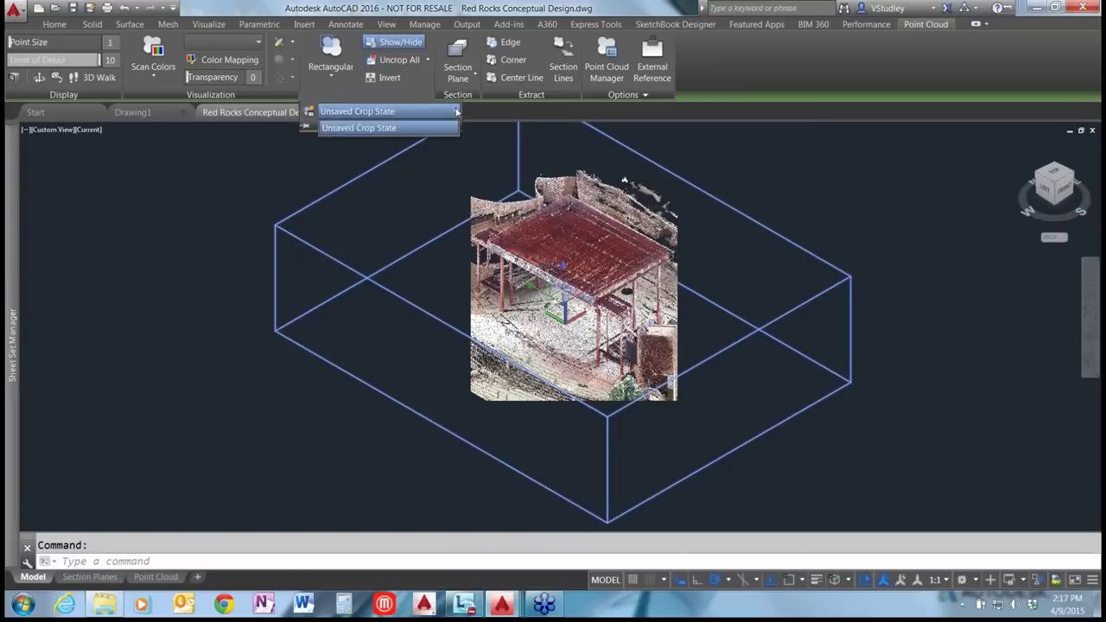
click(372, 126)
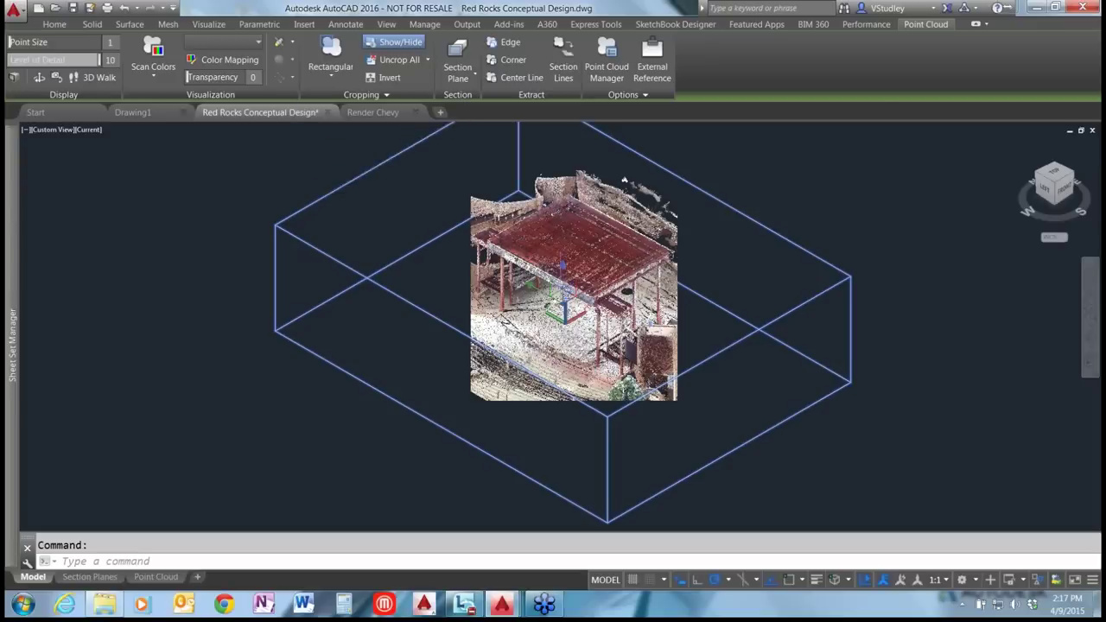
Deselect the point cloud and undo the rectangular crop.
key(Escape)
key(ctrl+z)
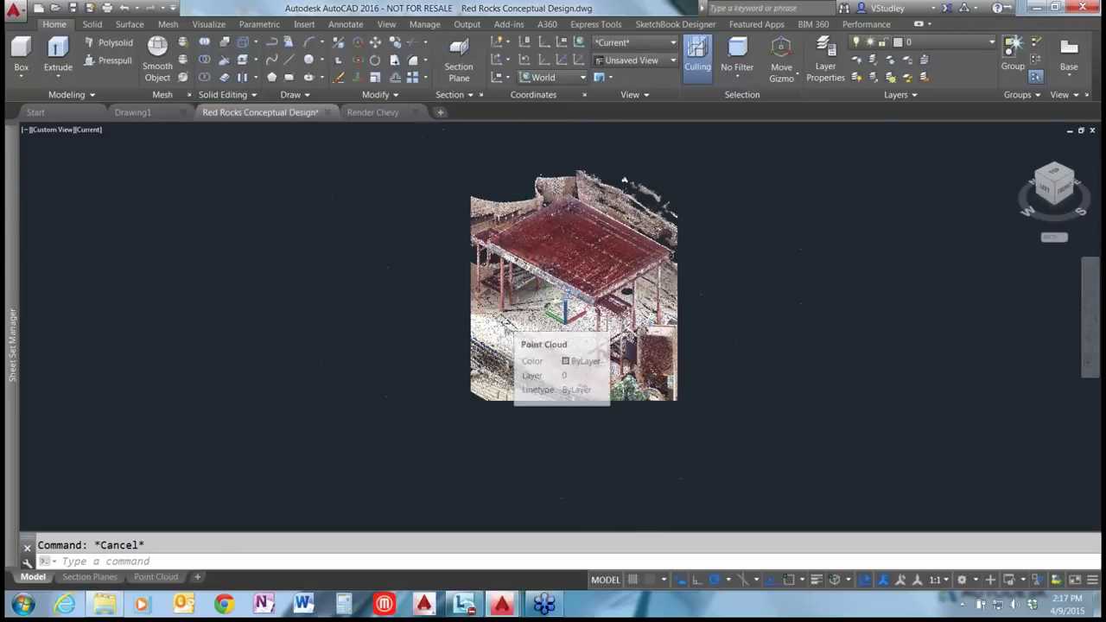
middle_drag(573, 319, 510, 329)
key(ctrl+z)
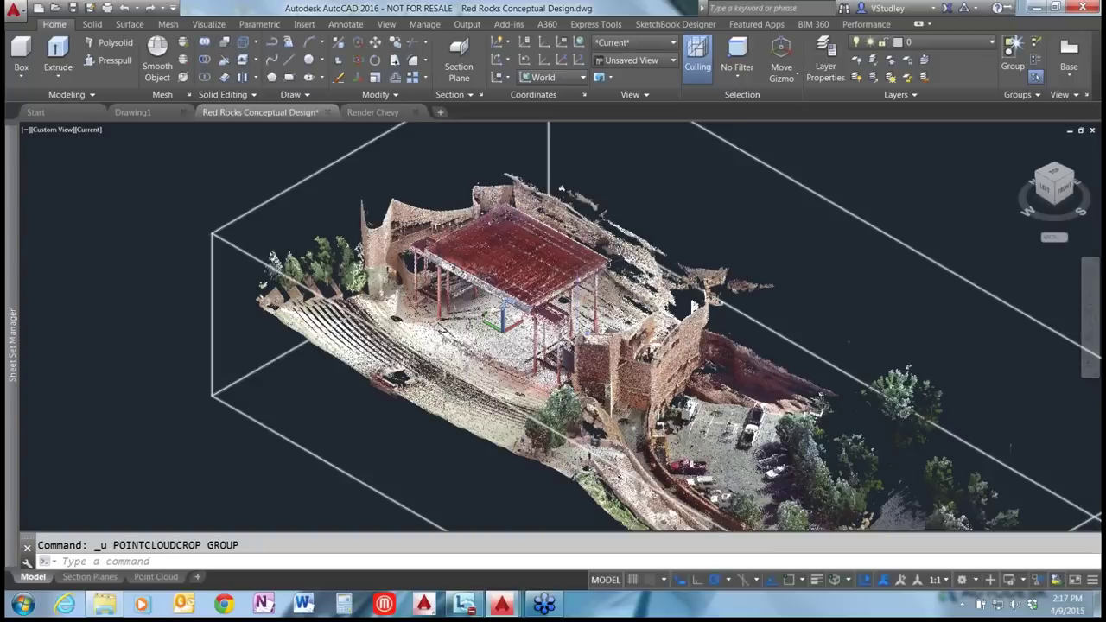
middle_drag(696, 307, 702, 261)
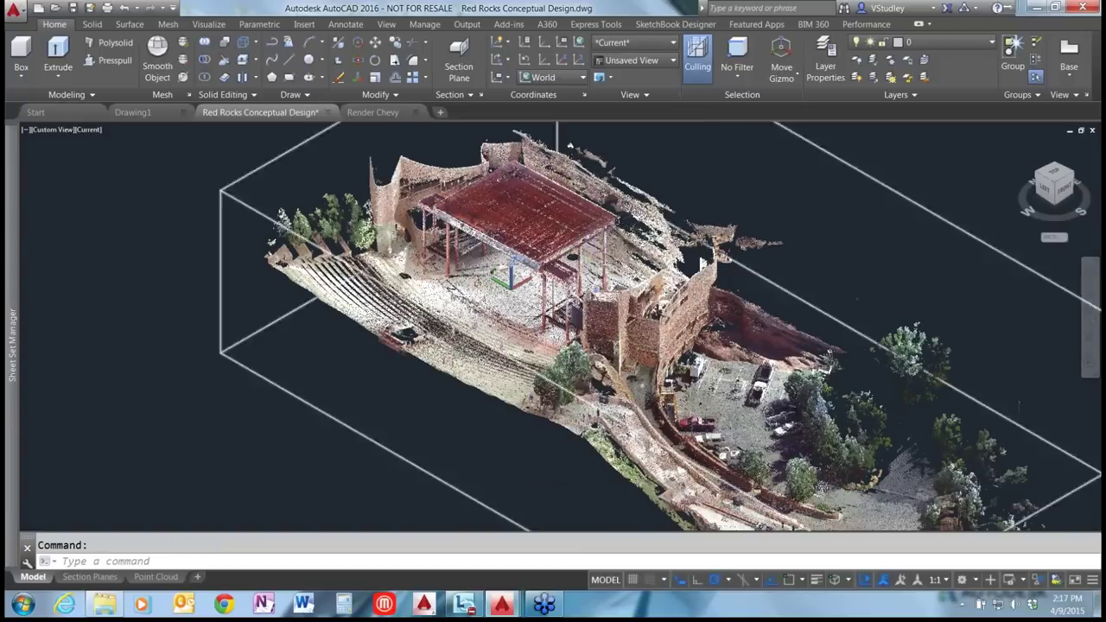
Place a live section plane lengthwise through the point cloud, crossing the red-roofed stage and the parking area.
click(703, 261)
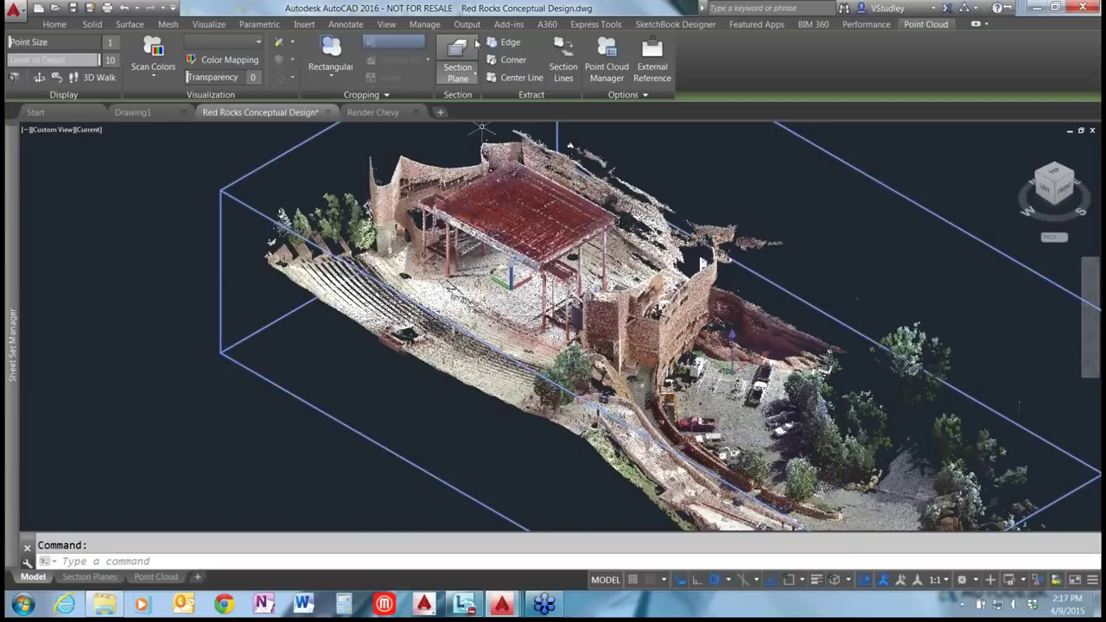
click(469, 78)
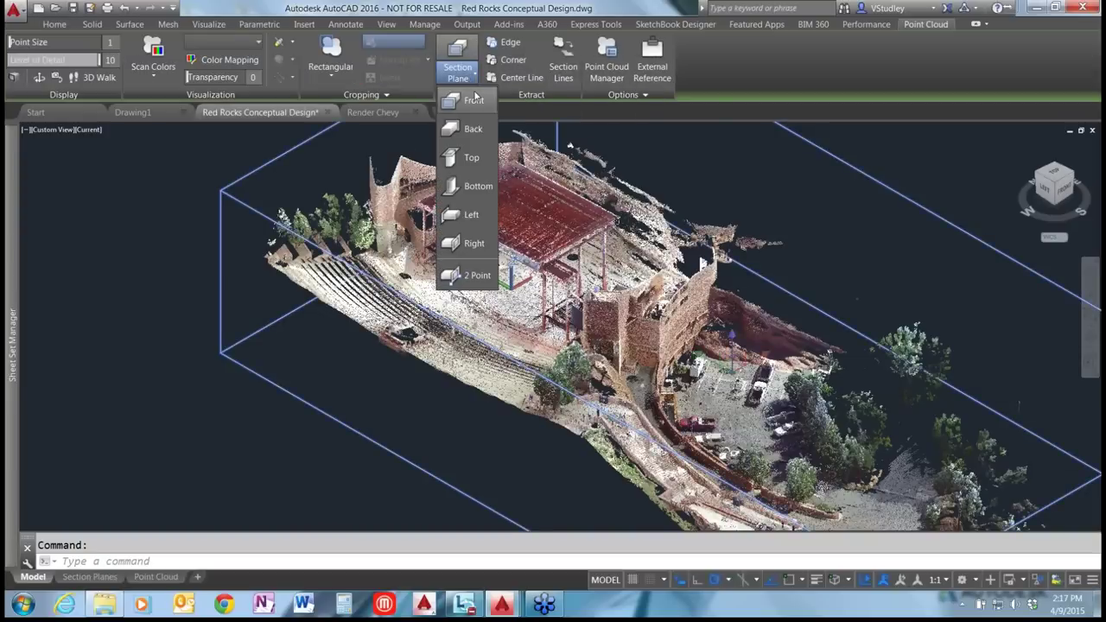
click(457, 275)
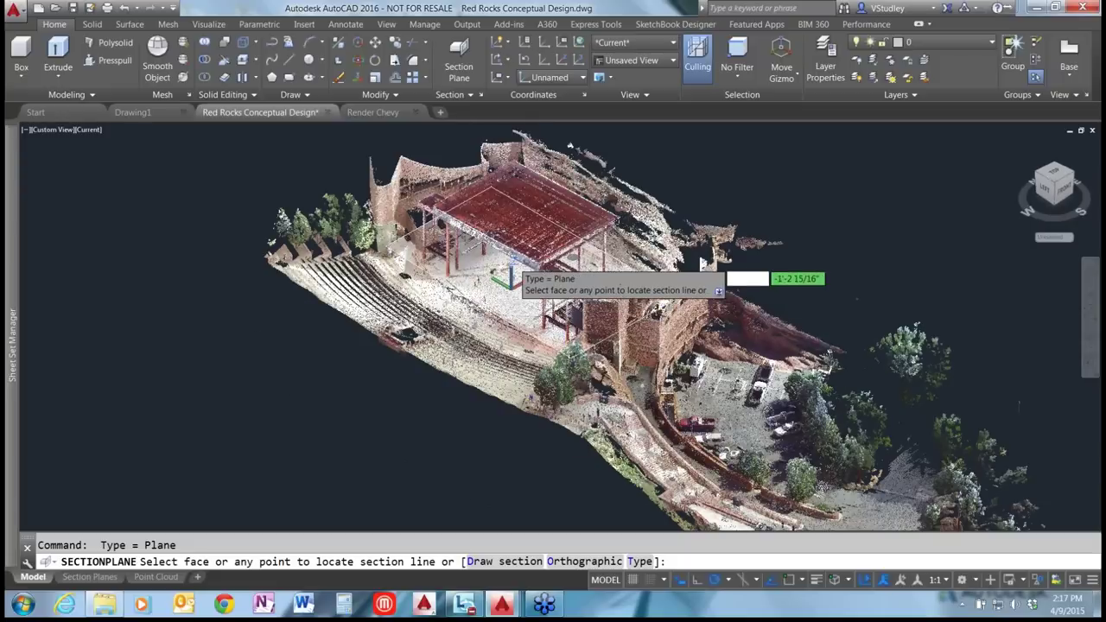
scroll(510, 274, up, 2)
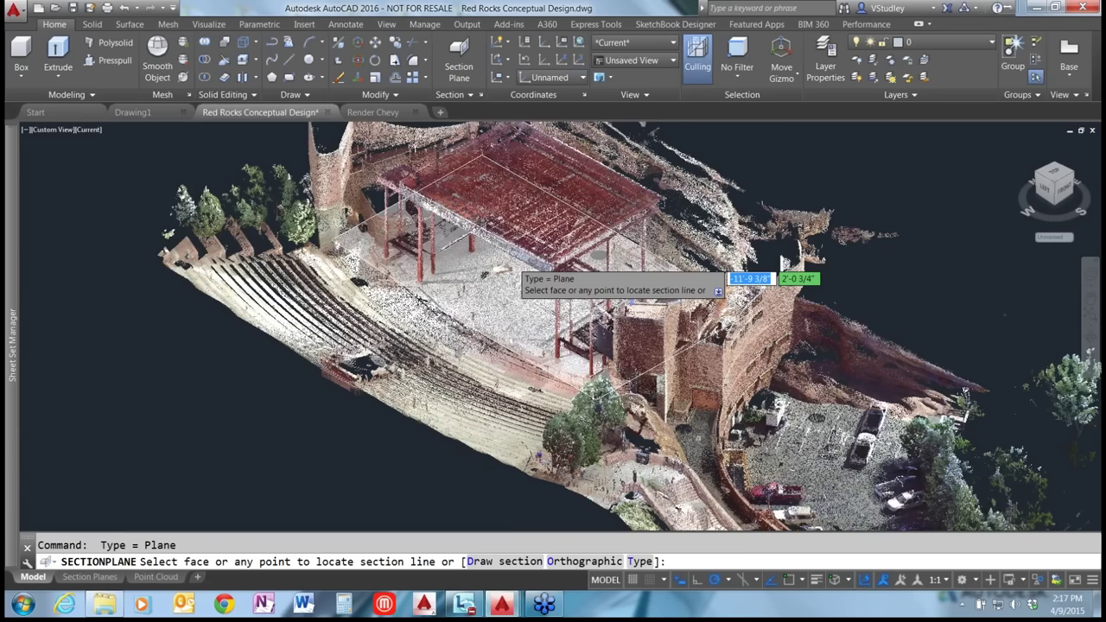
scroll(515, 271, up, 4)
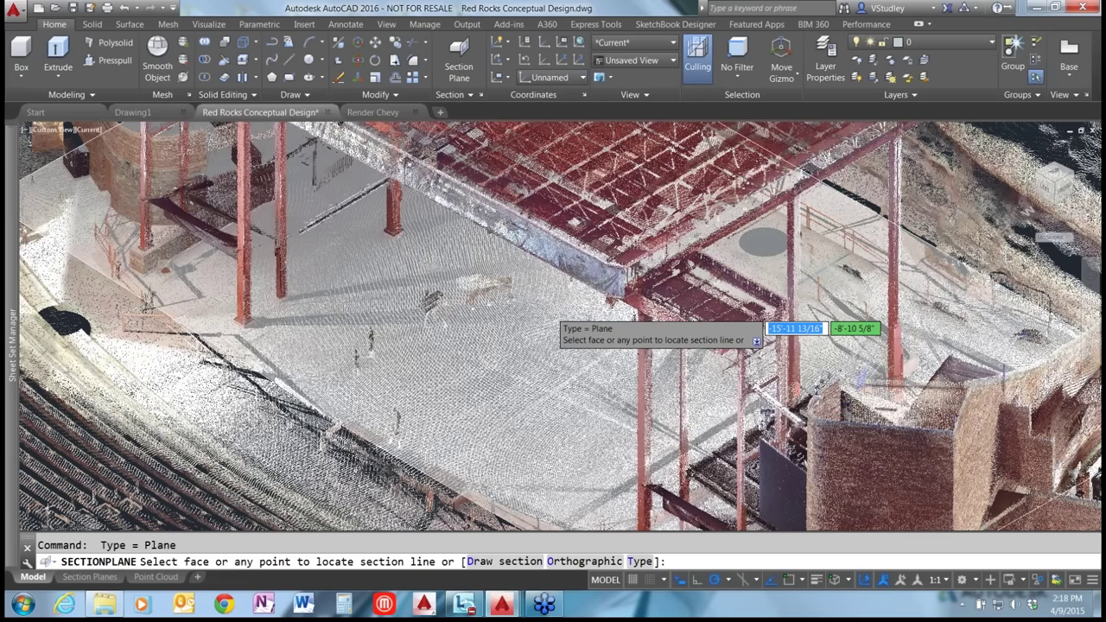
scroll(529, 358, down, 3)
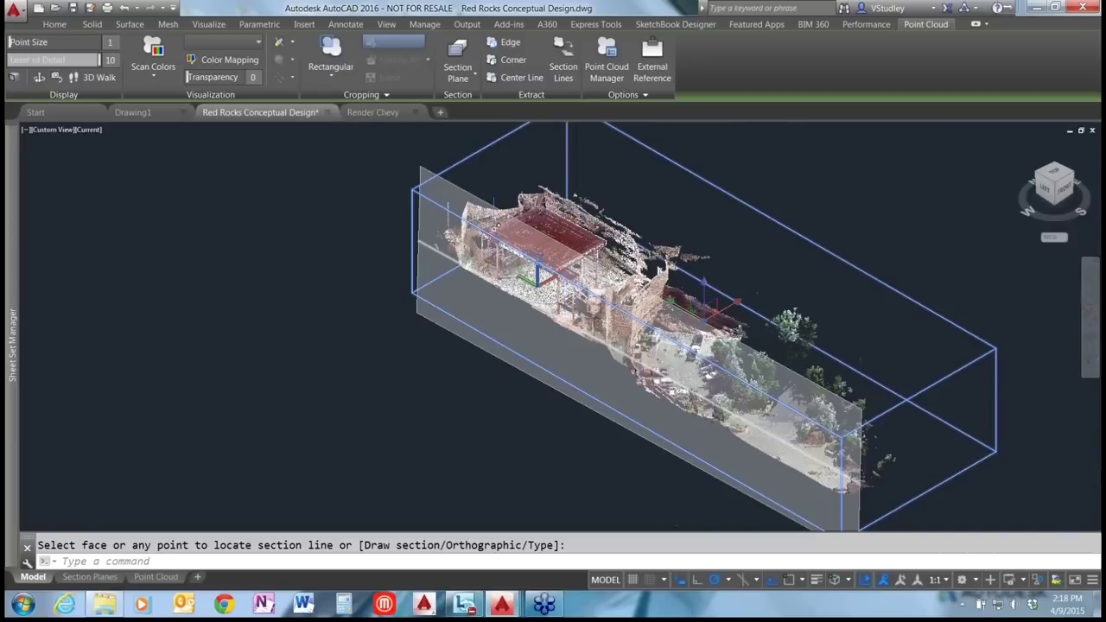
Change the section plane type to Slice and set its slice thickness to 20.
click(414, 248)
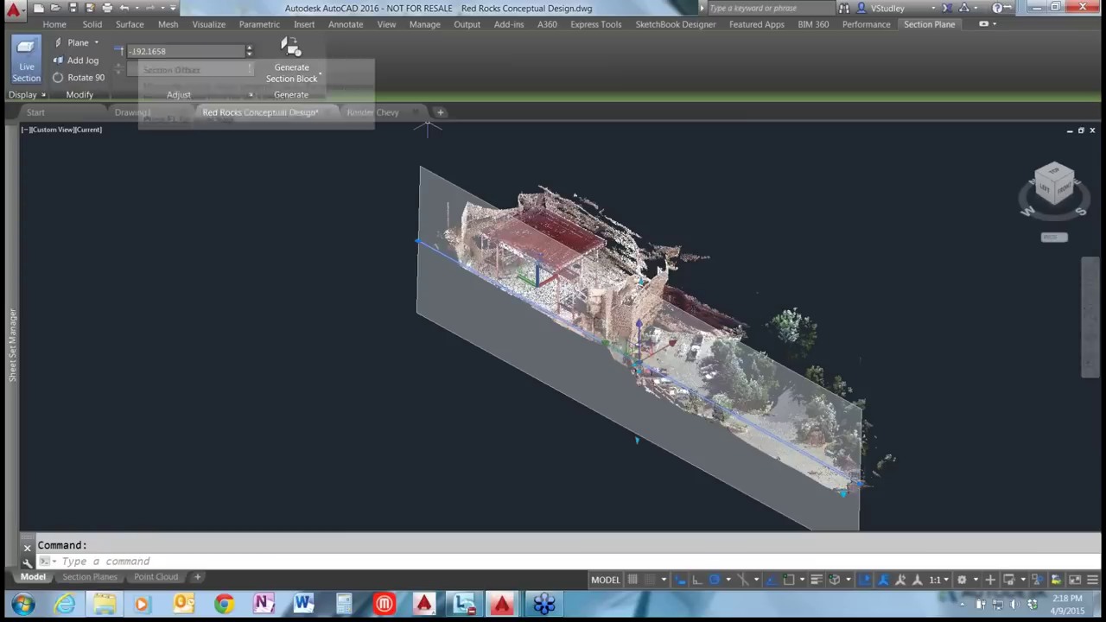
click(96, 42)
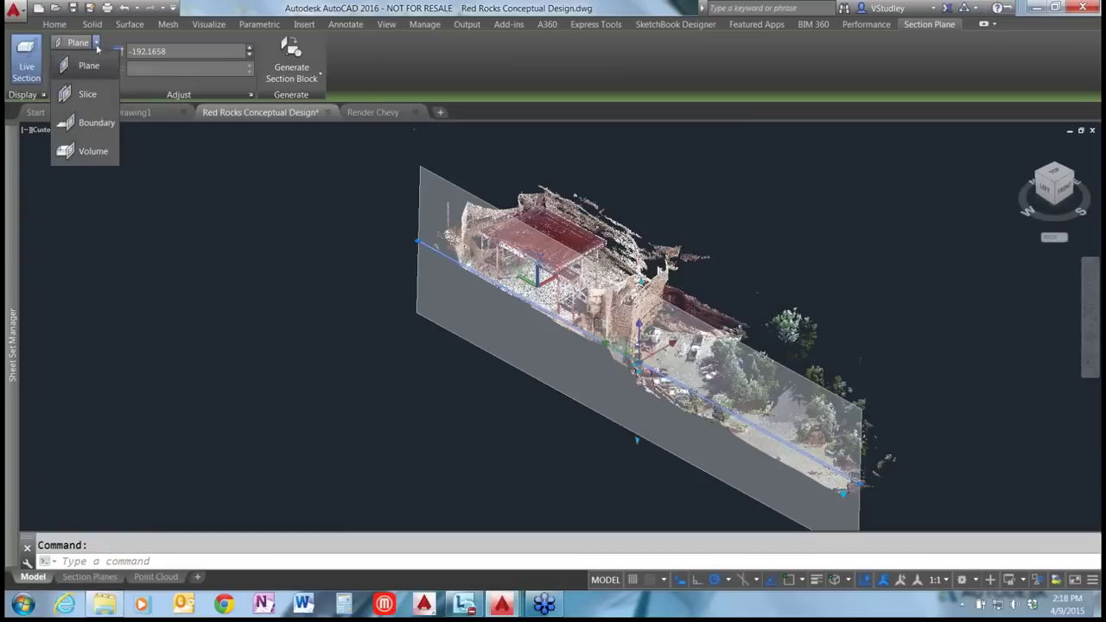
click(87, 95)
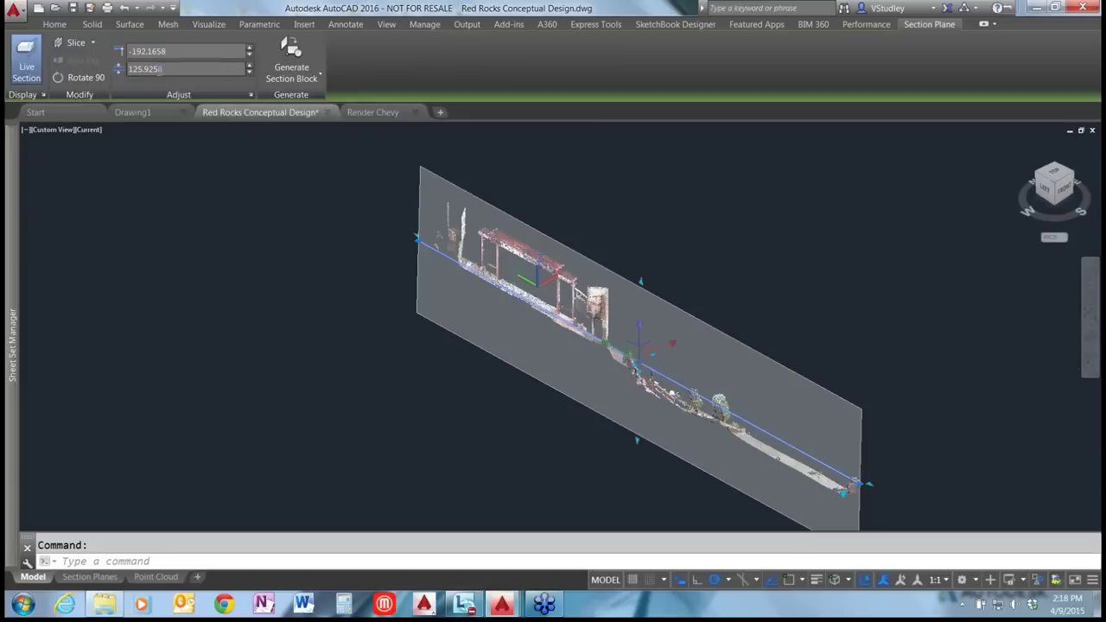
double_click(151, 69)
text(20)
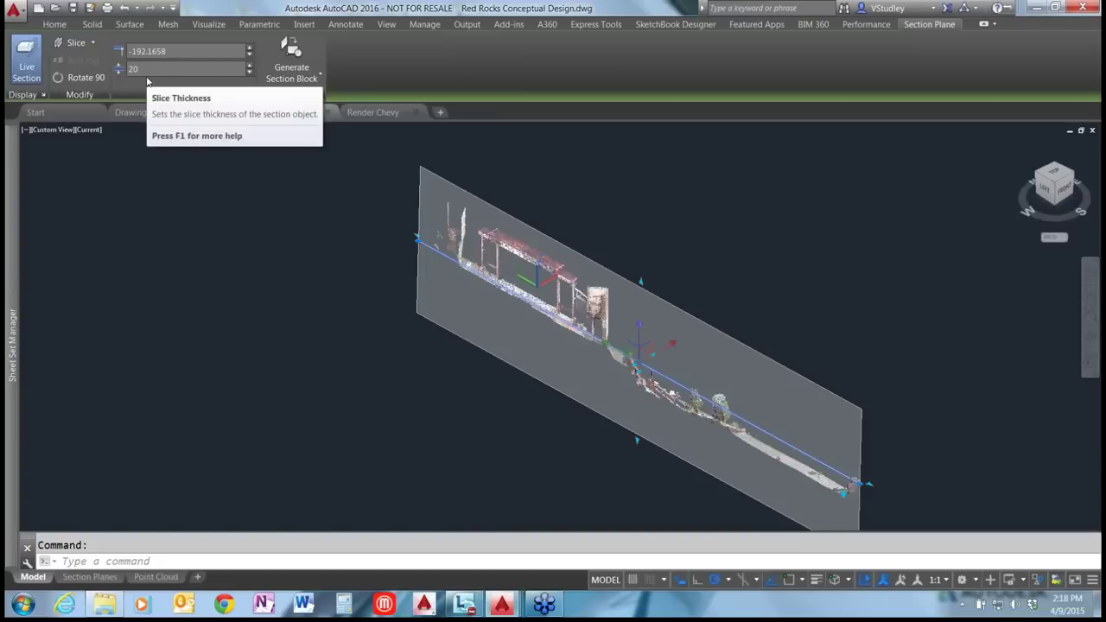
key(Return)
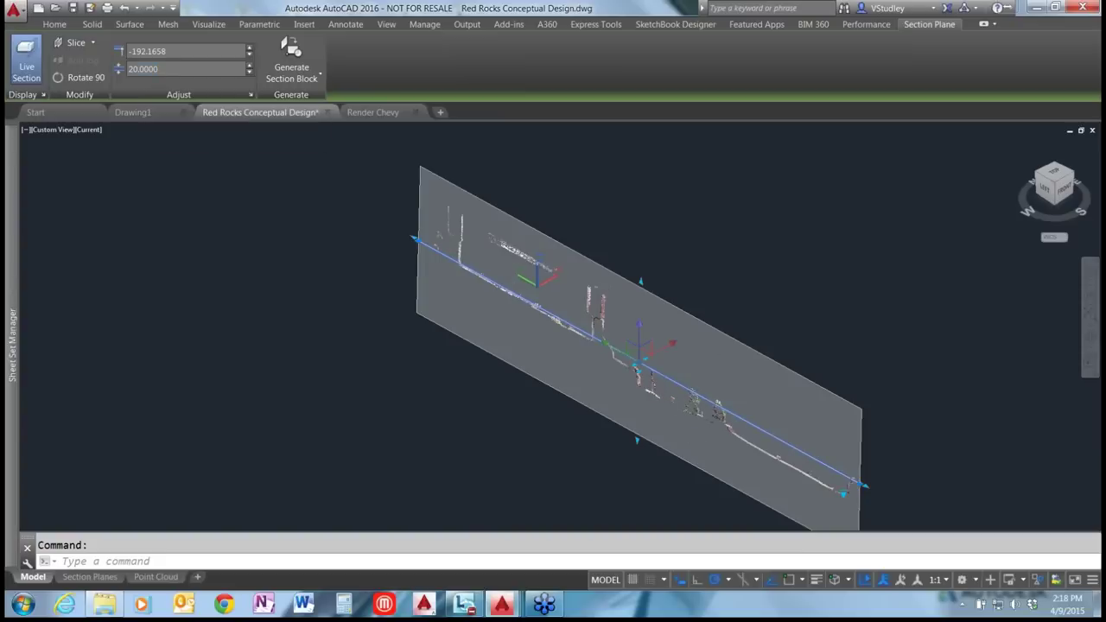
click(498, 405)
key(Escape)
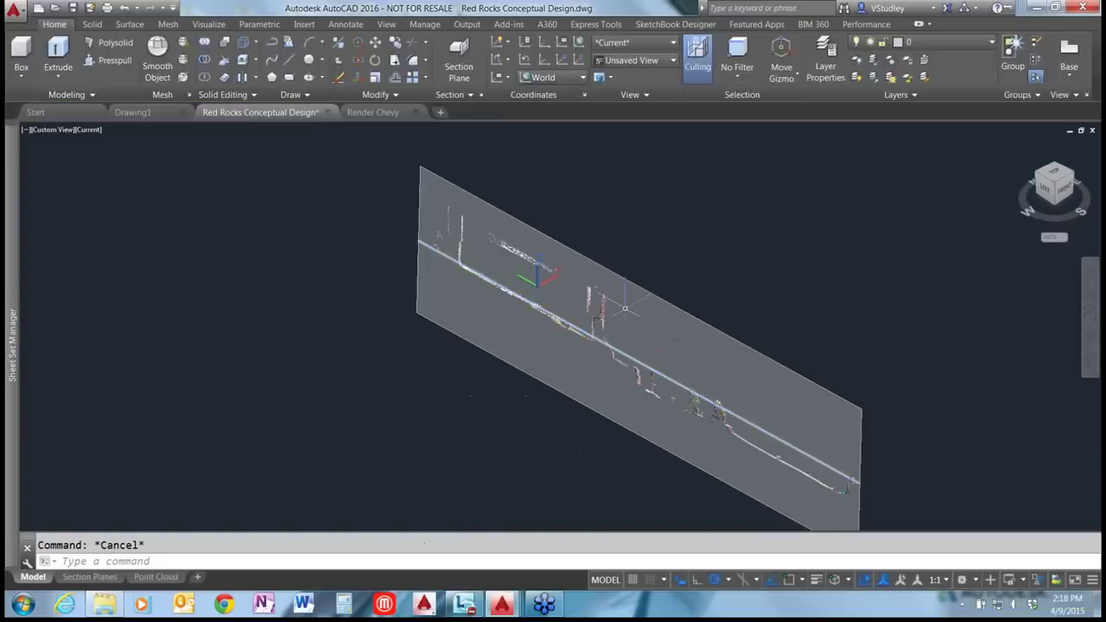
Start extracting section lines from the section plane, with the sliced point cloud as the source.
scroll(587, 302, up, 5)
shift+middle_drag(496, 262, 579, 226)
scroll(579, 221, down, 5)
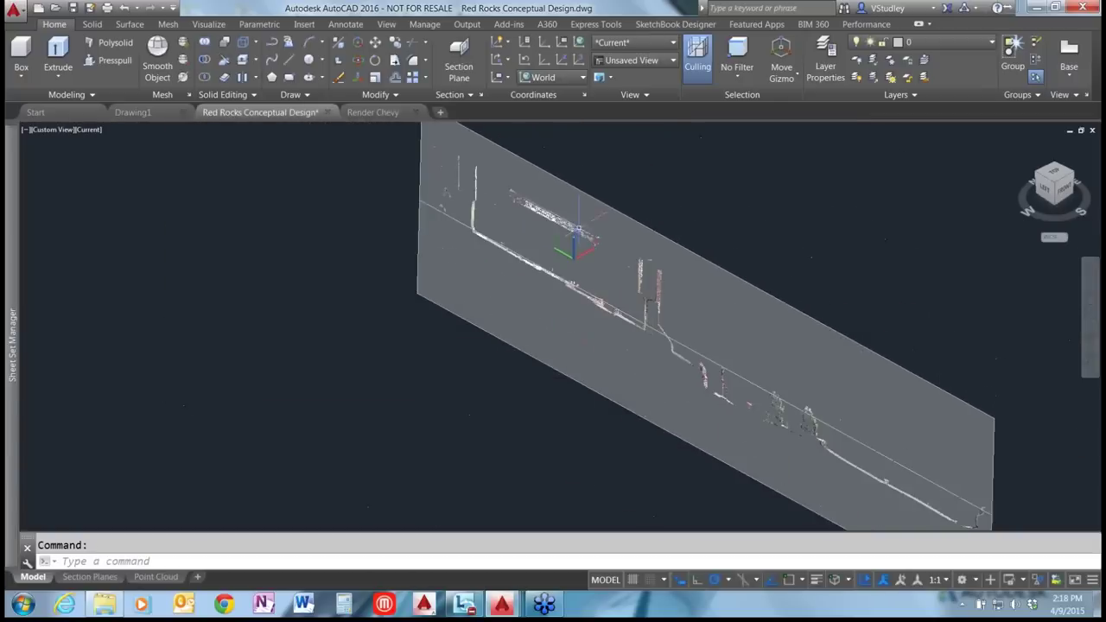
click(406, 199)
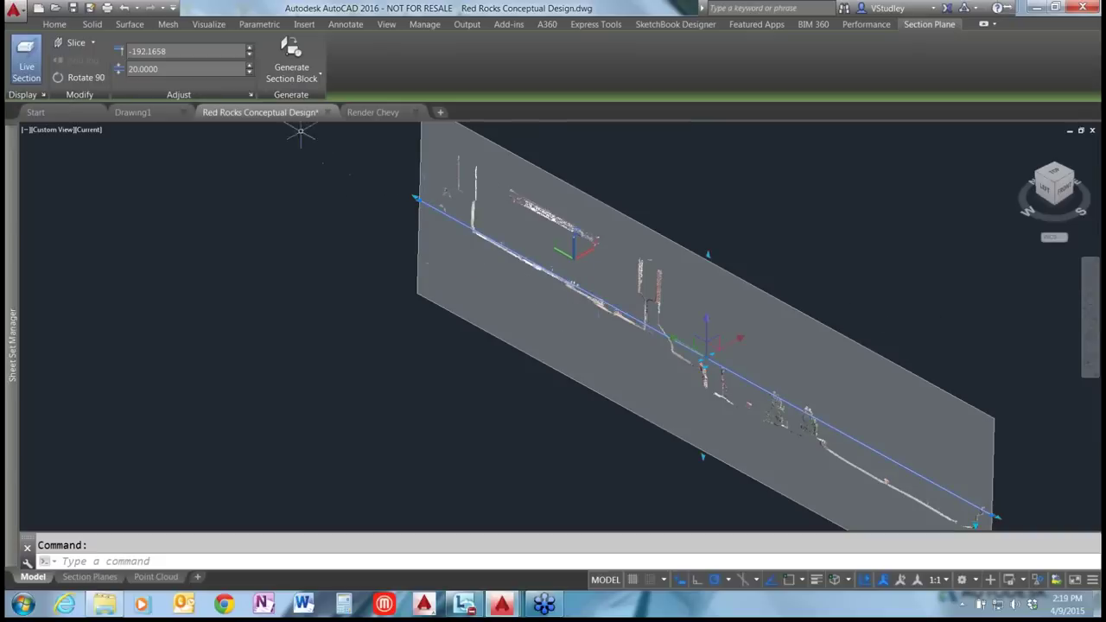
click(312, 79)
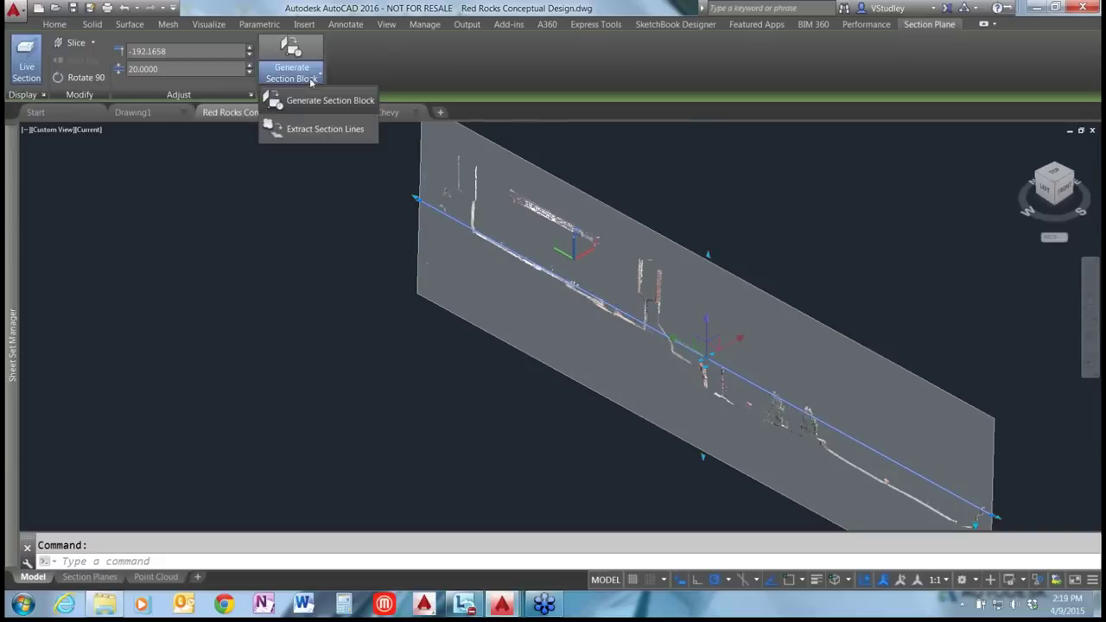
click(325, 129)
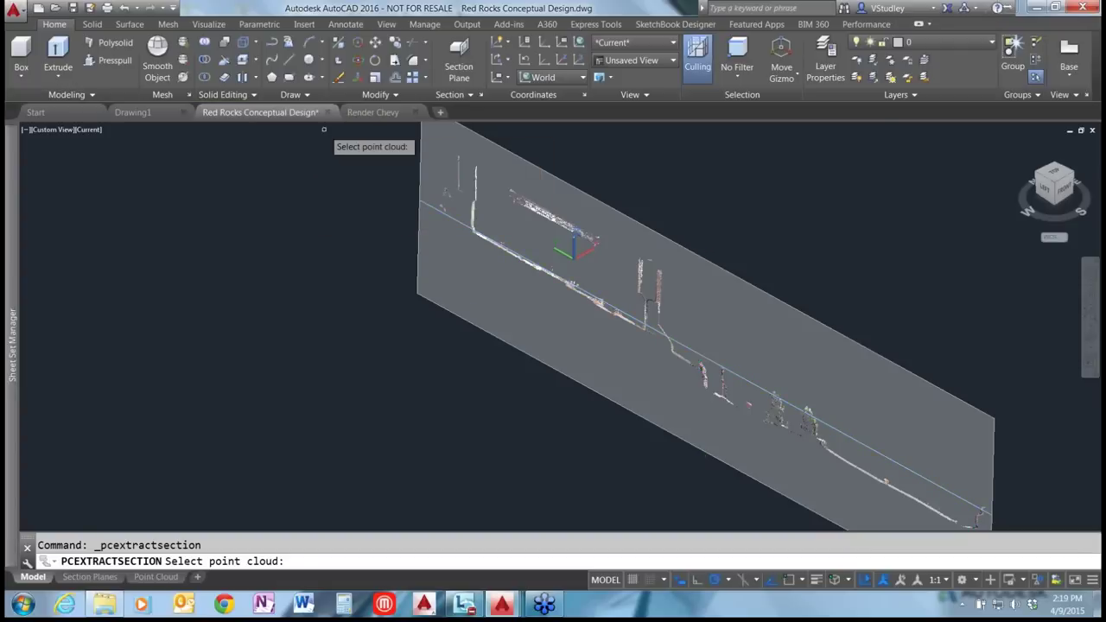
click(473, 216)
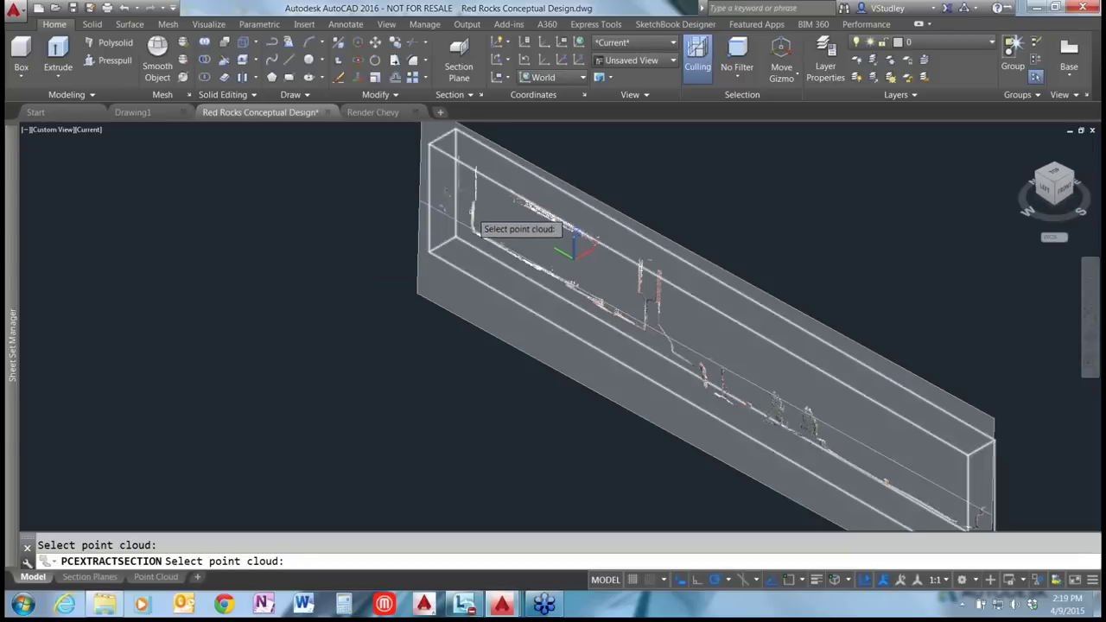
click(475, 220)
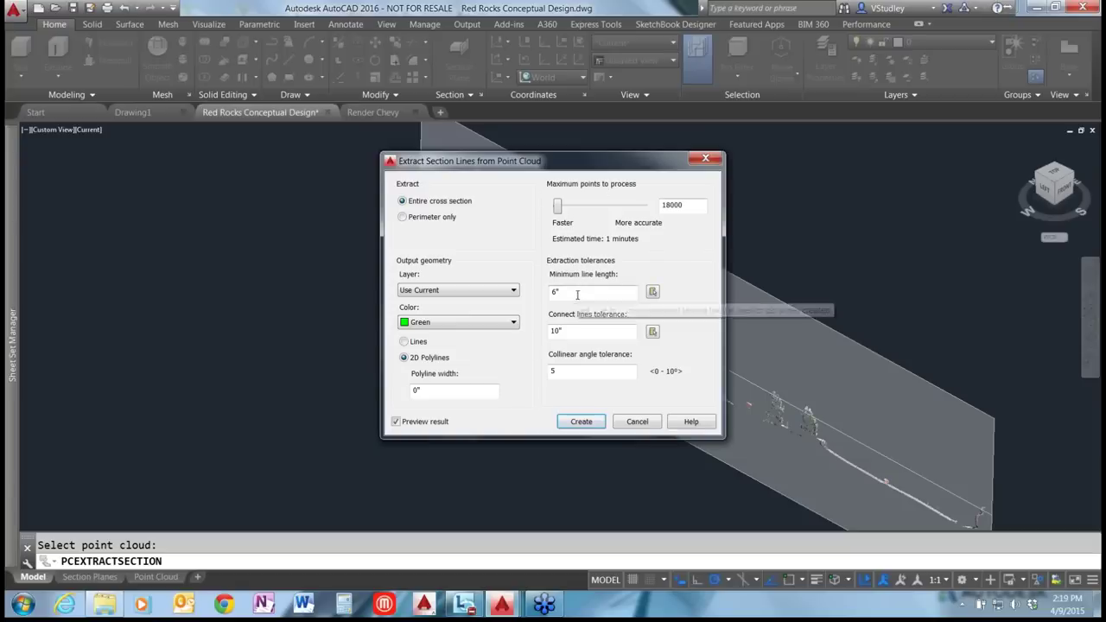
Set the extraction tolerances to a minimum line length of 2" and a connect lines tolerance of 2'.
drag(577, 296, 550, 295)
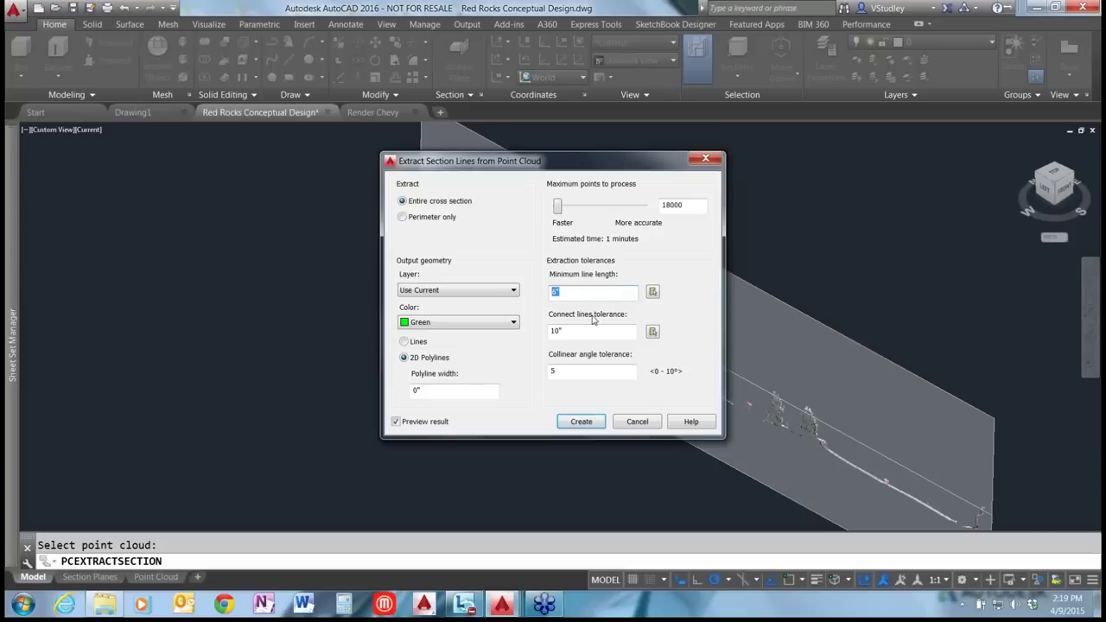
text(2)
text(")
drag(569, 331, 554, 331)
text(2)
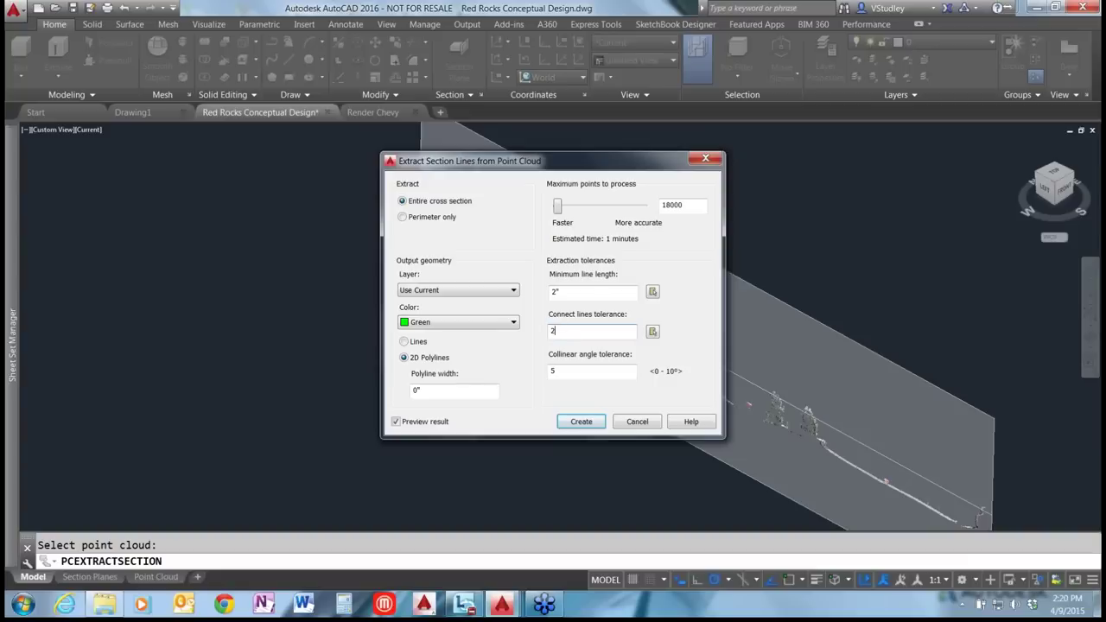
Set the output color to Red and generate a preview of the extracted section lines as 2D polylines.
click(514, 322)
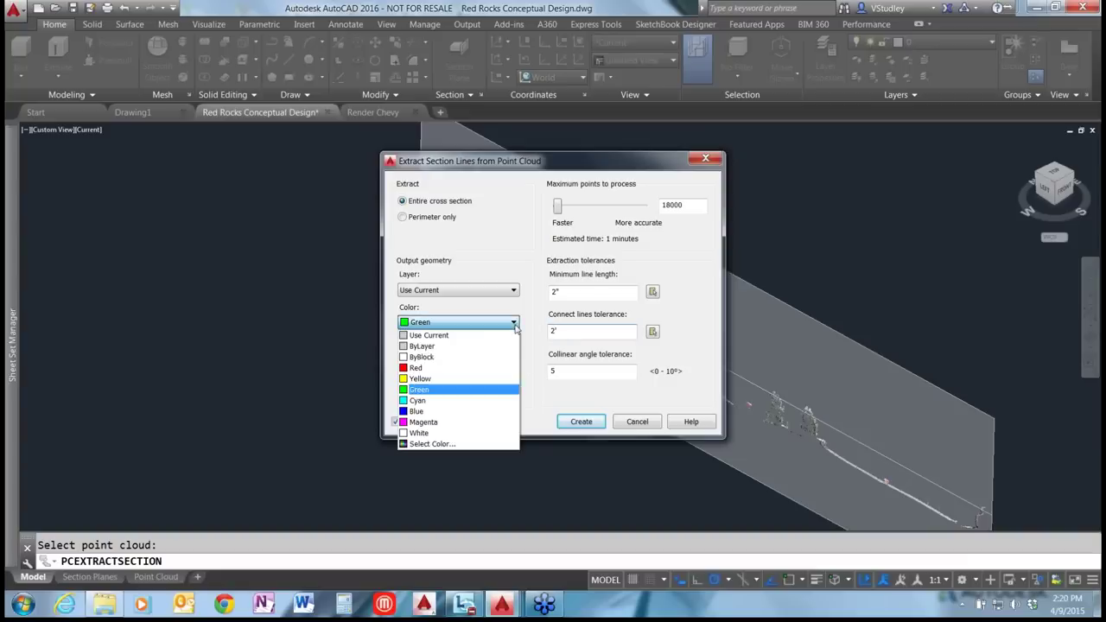
click(478, 368)
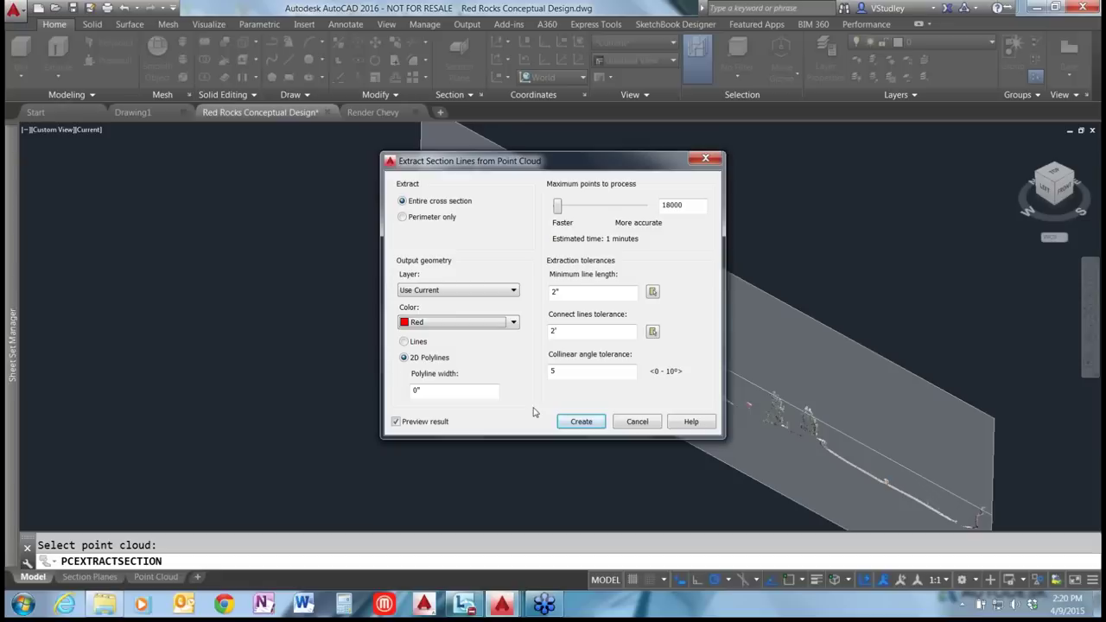
click(581, 421)
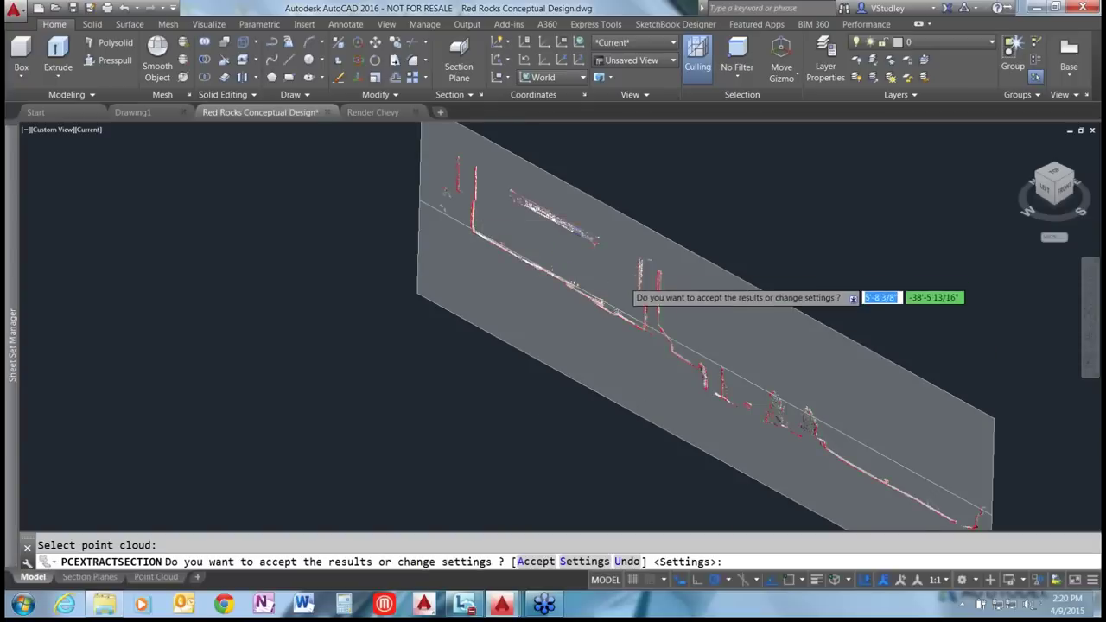
Examine how closely the previewed section lines follow the scanned walls, floor and stage roof.
scroll(641, 298, up, 3)
scroll(648, 300, up, 4)
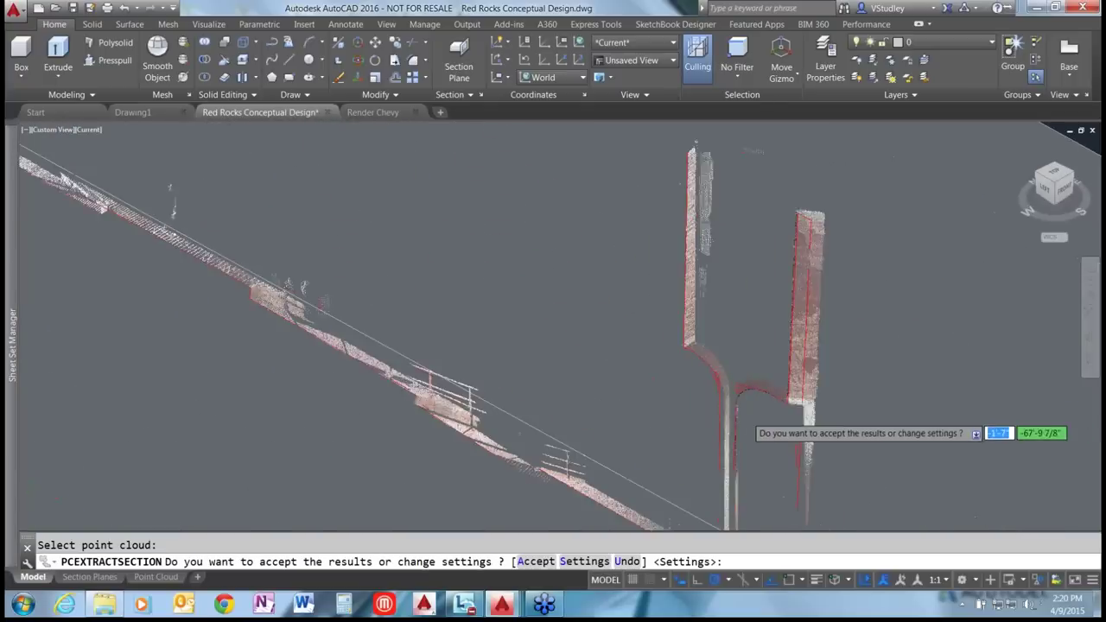
scroll(735, 337, up, 5)
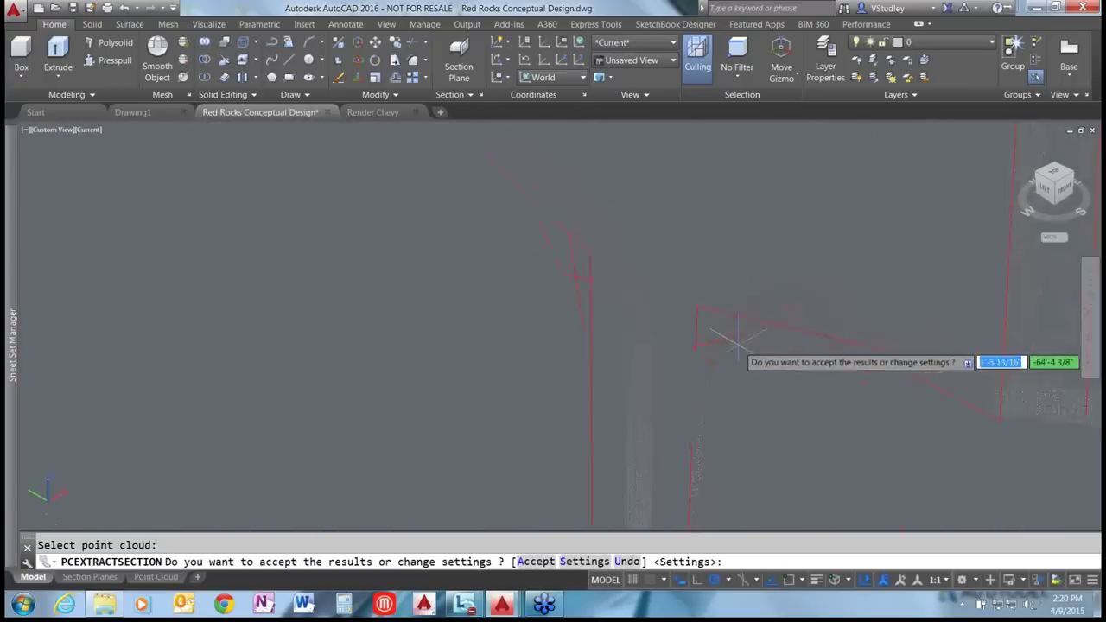
scroll(735, 337, down, 5)
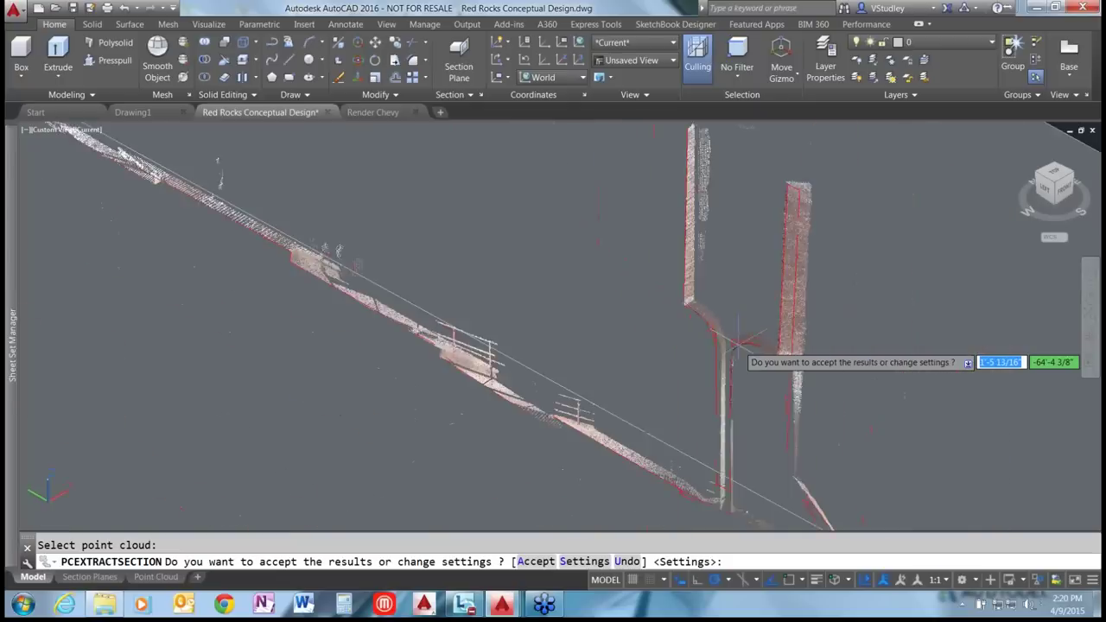
scroll(734, 337, down, 5)
scroll(623, 229, up, 3)
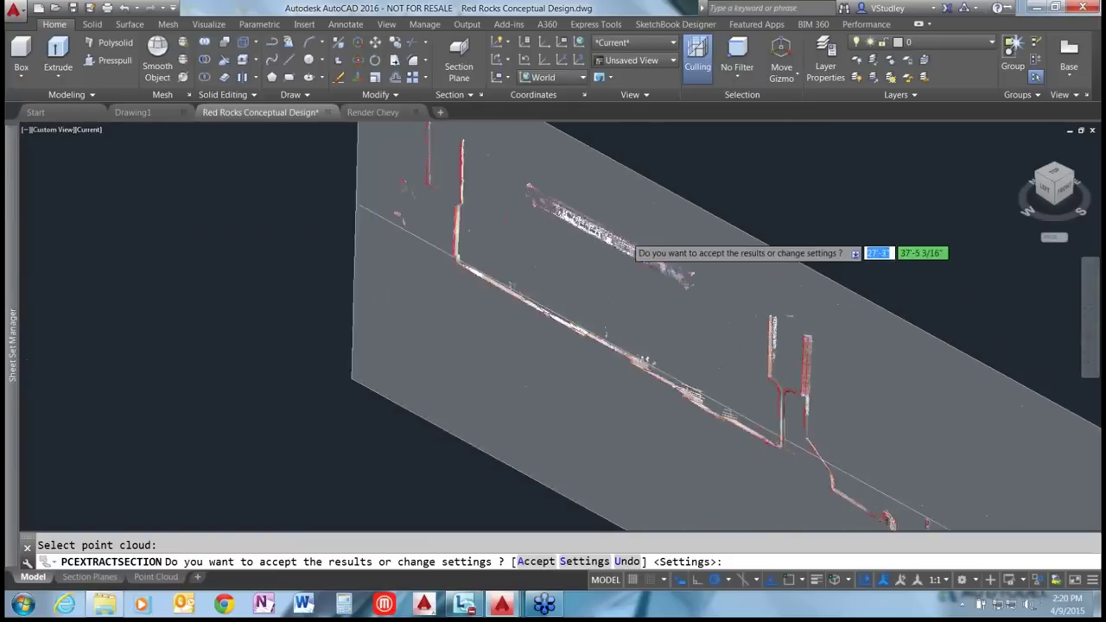
scroll(629, 245, up, 6)
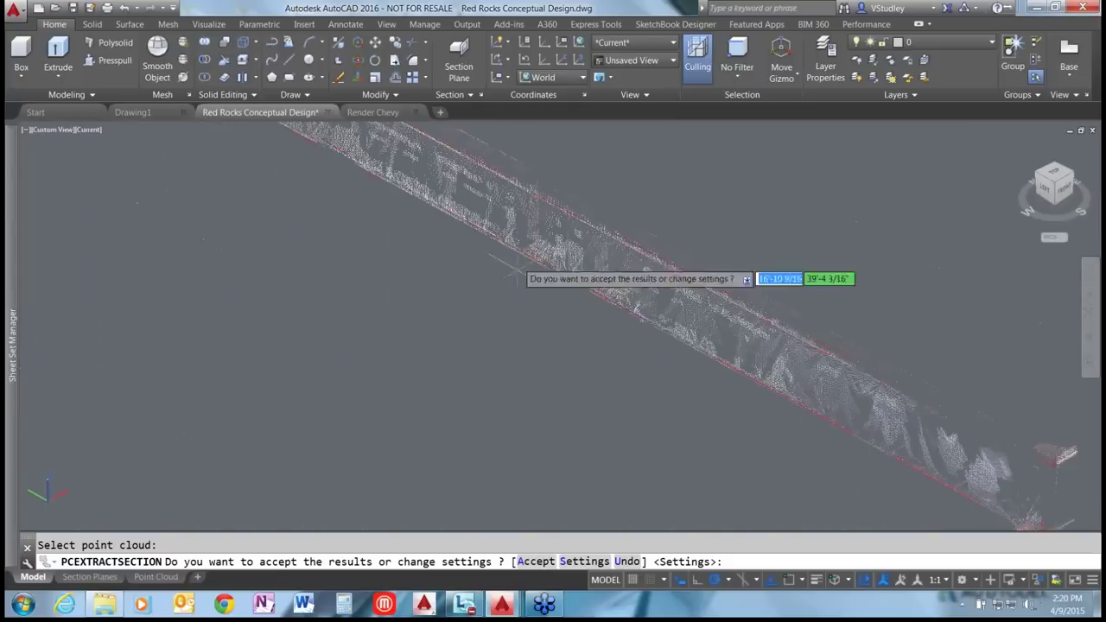
scroll(521, 226, down, 8)
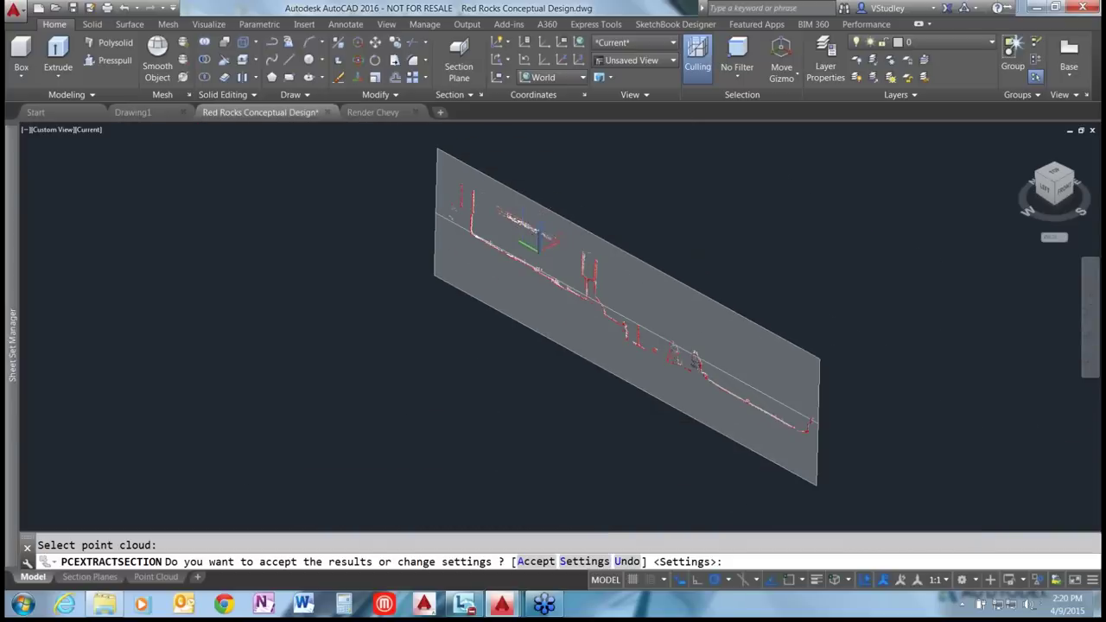
Review the extraction settings, regenerate the section lines unchanged, and accept the result.
click(584, 562)
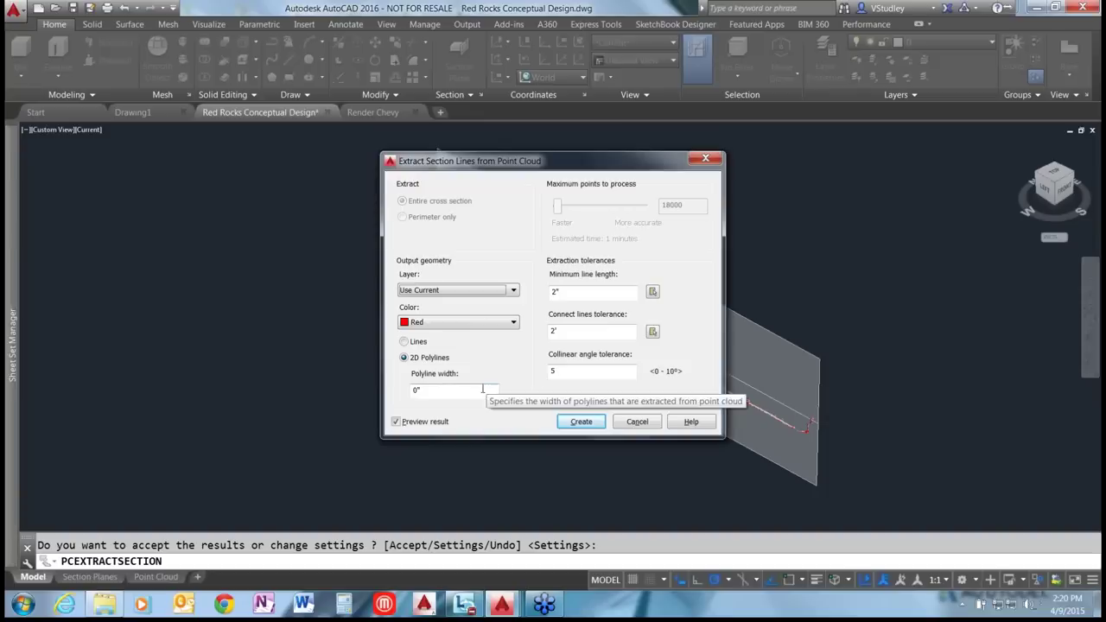
click(570, 421)
text(a)
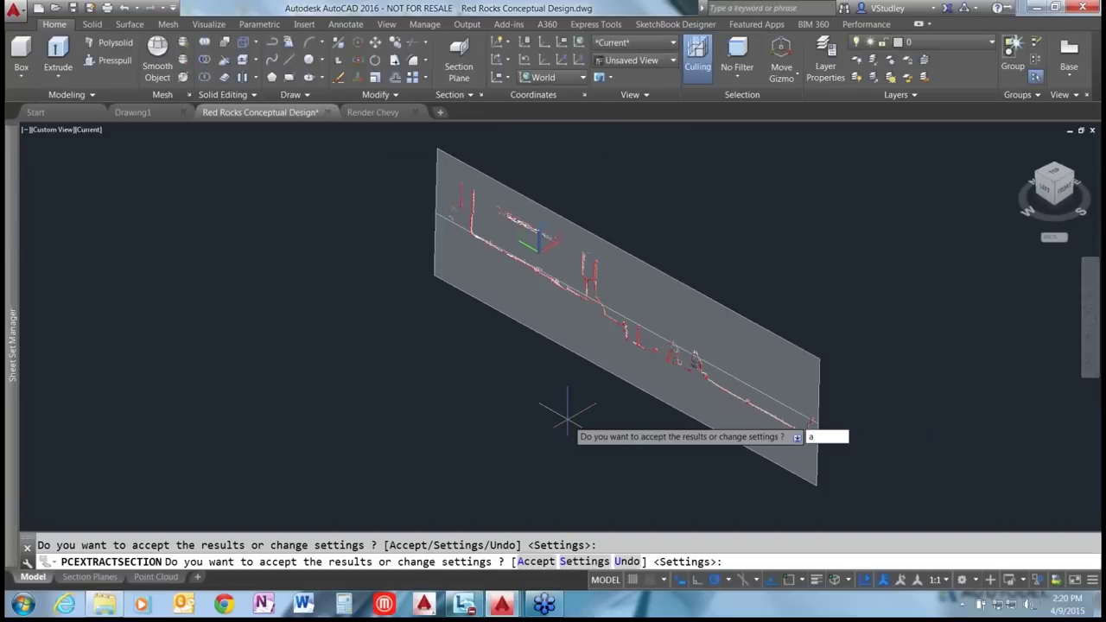
key(Return)
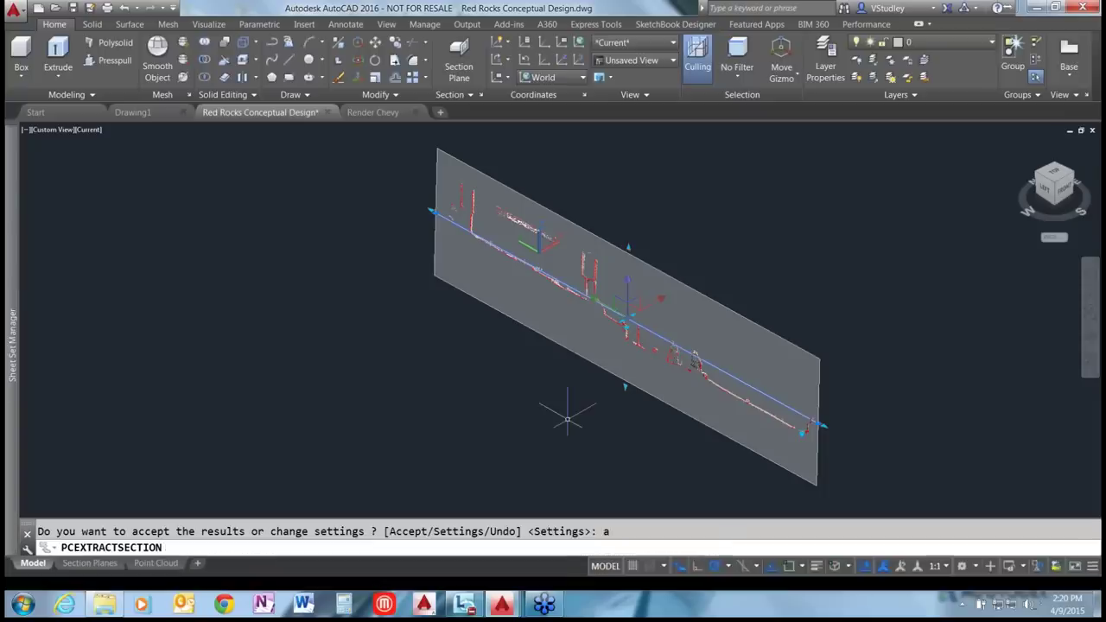
key(Escape)
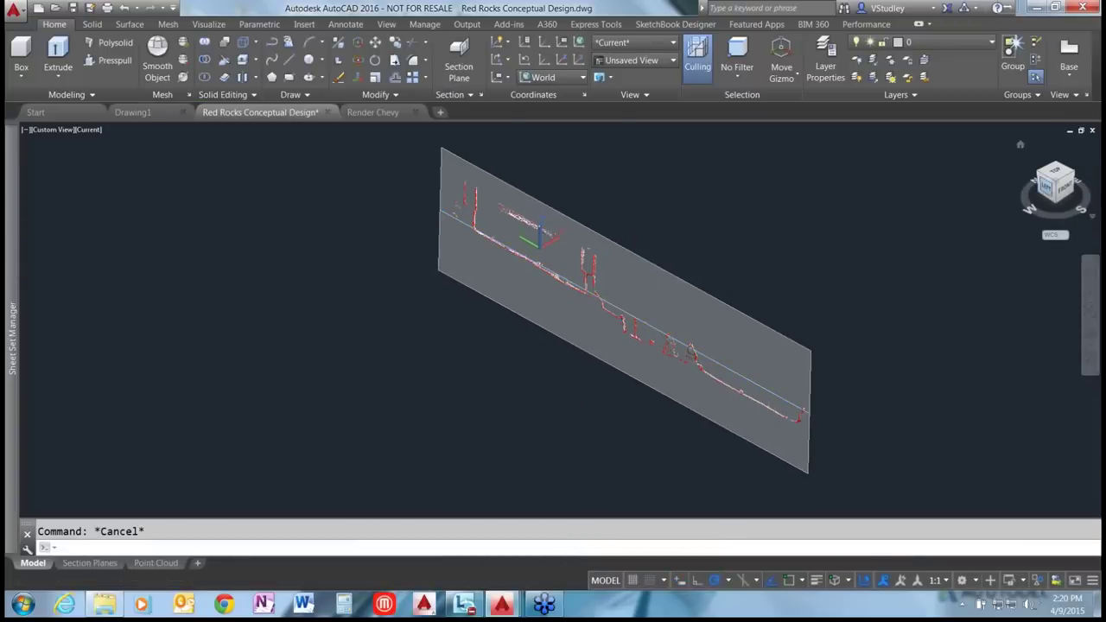
Switch to the Left view and examine the extracted section lines around the stage roof and walls.
drag(1056, 183, 1049, 185)
click(1048, 189)
scroll(519, 320, up, 5)
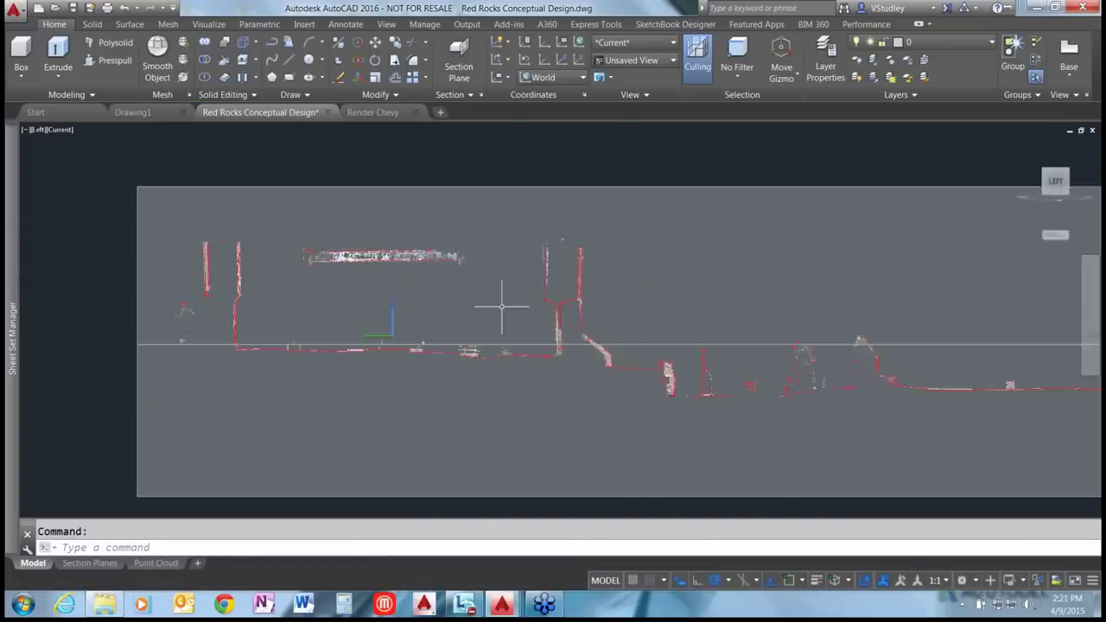
scroll(181, 269, up, 2)
scroll(199, 269, up, 2)
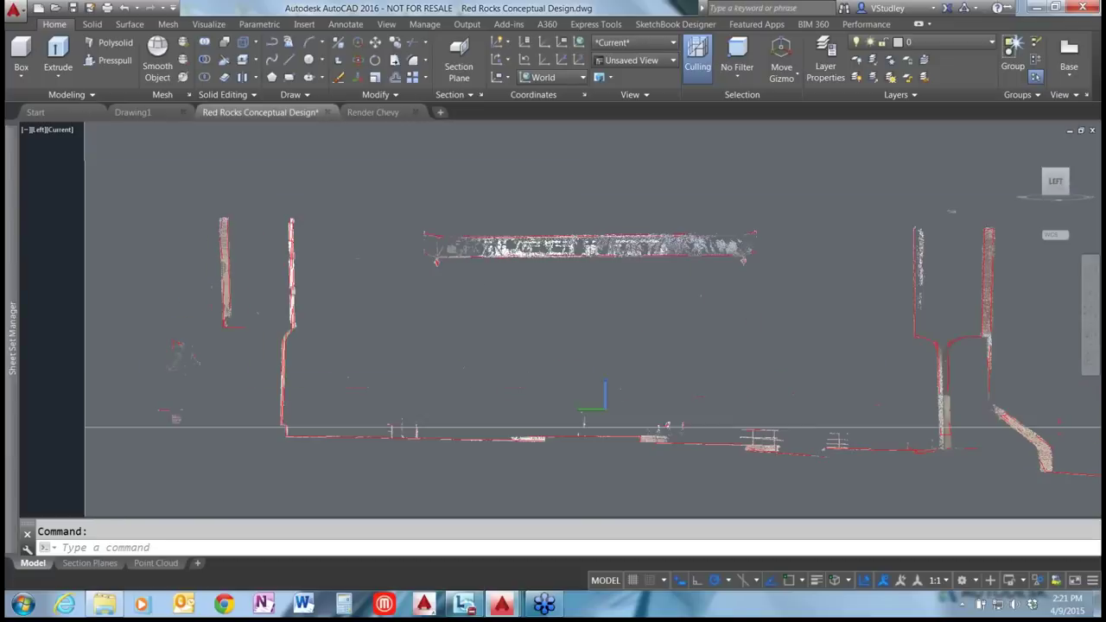
Examine the extracted section lines along the whole length of the slice and around the stage roof and walls.
scroll(340, 272, down, 4)
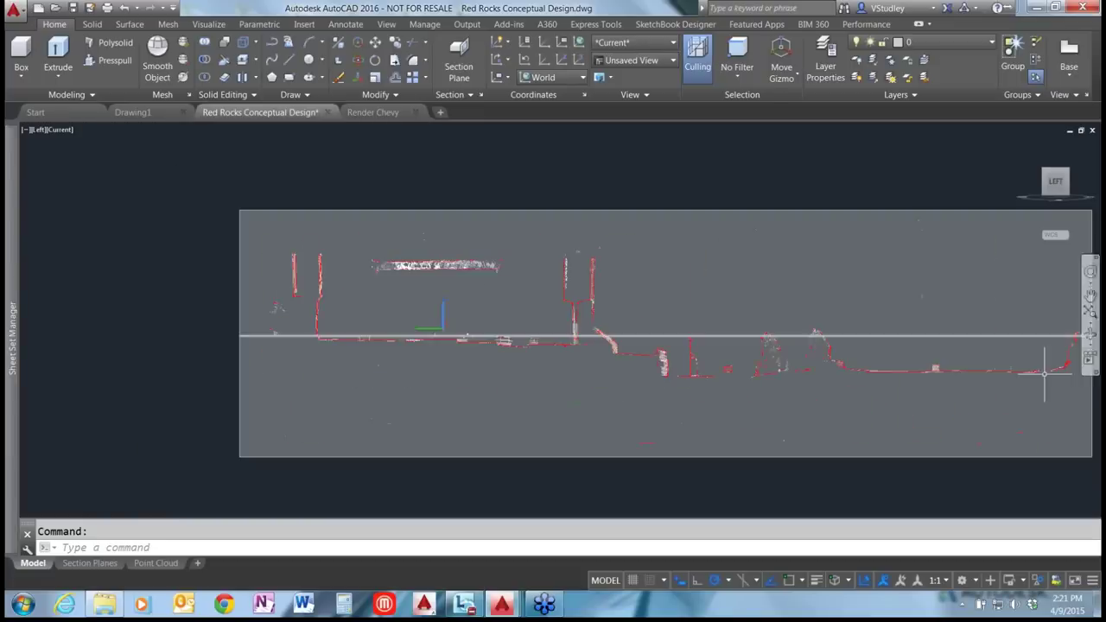
middle_drag(772, 352, 646, 329)
scroll(600, 366, up, 2)
scroll(568, 366, up, 2)
key(Escape)
scroll(493, 219, up, 2)
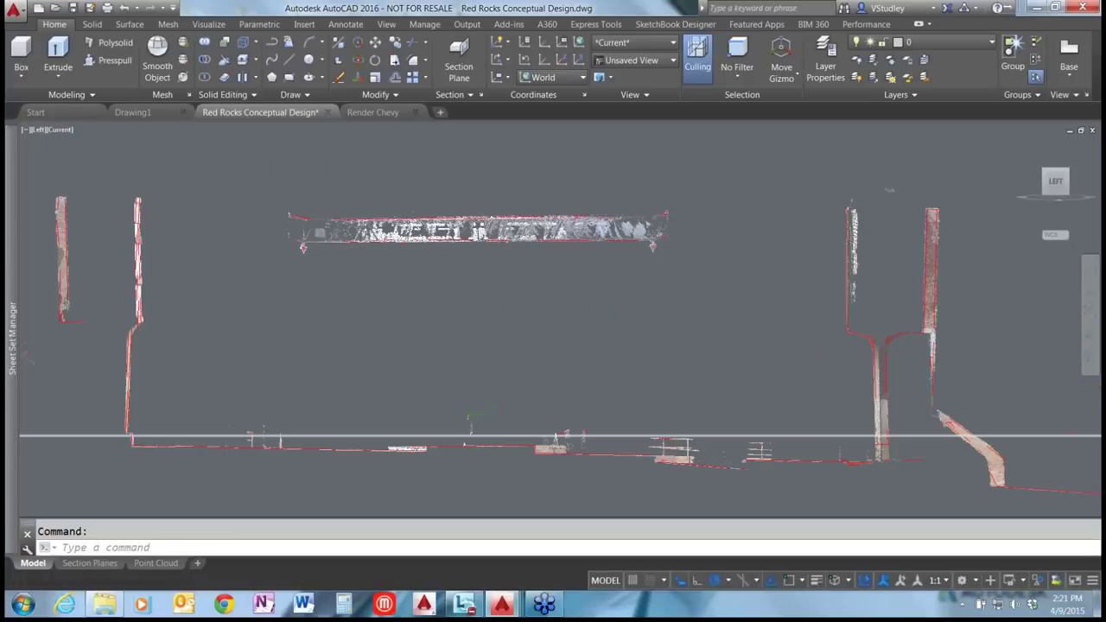
scroll(473, 260, down, 3)
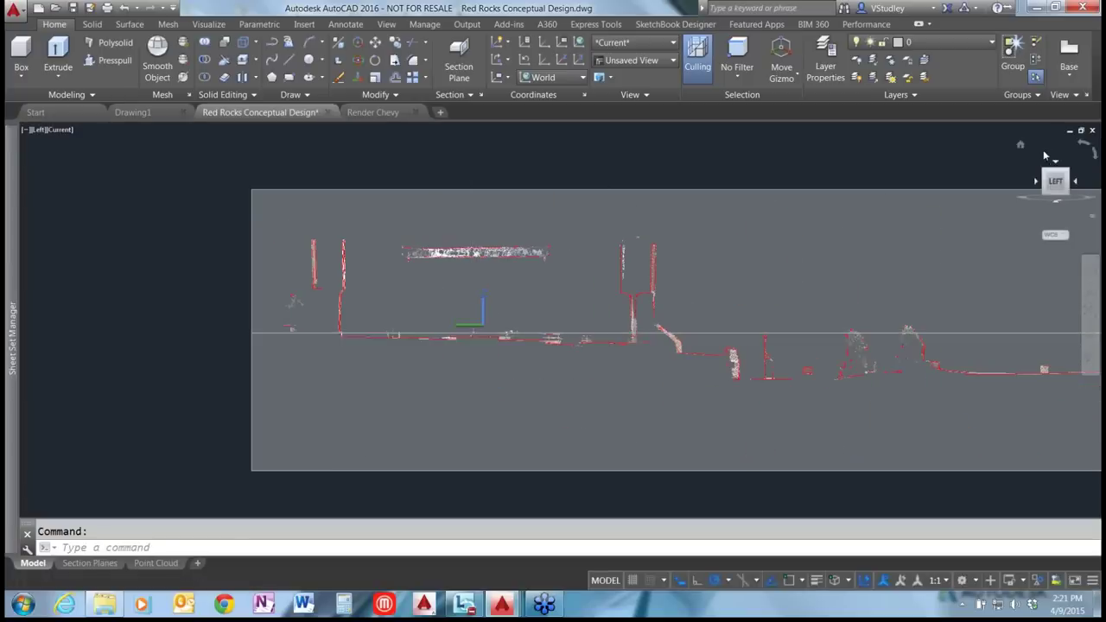
Return to the home view and erase all the extracted red section lines from the sliced cloud.
click(1022, 144)
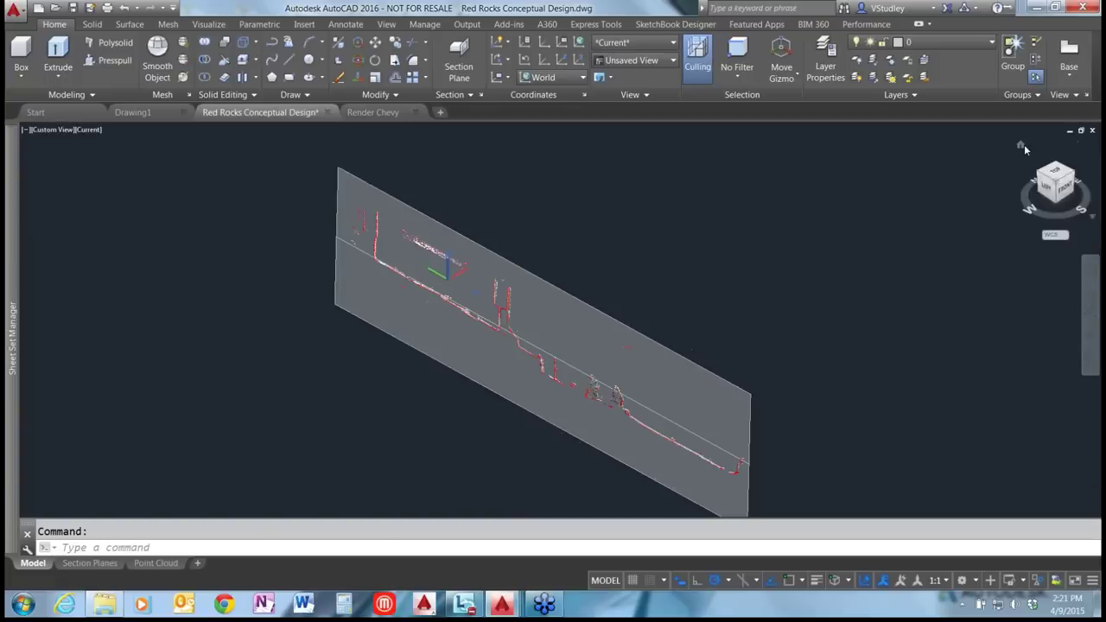
click(217, 153)
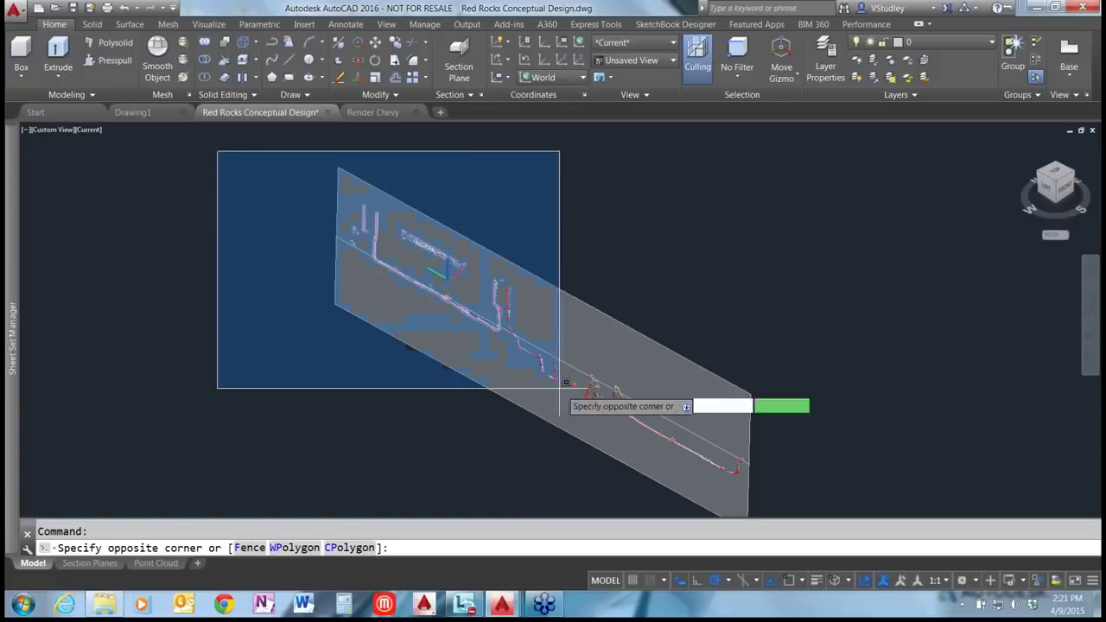
click(592, 425)
key(Delete)
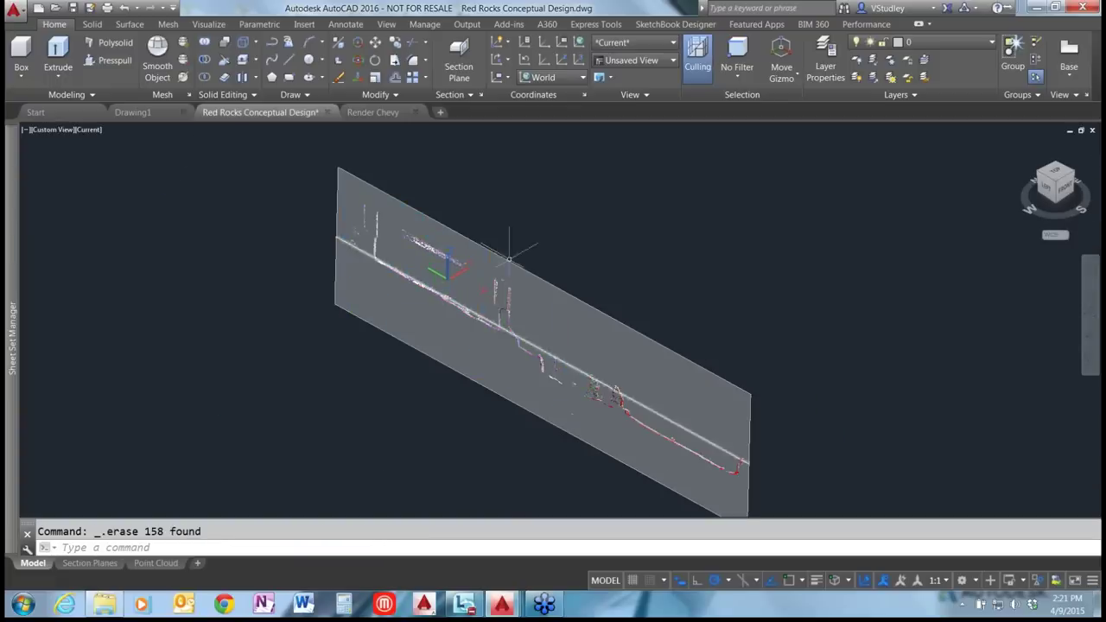
click(454, 209)
scroll(454, 208, down, 2)
click(694, 437)
key(Delete)
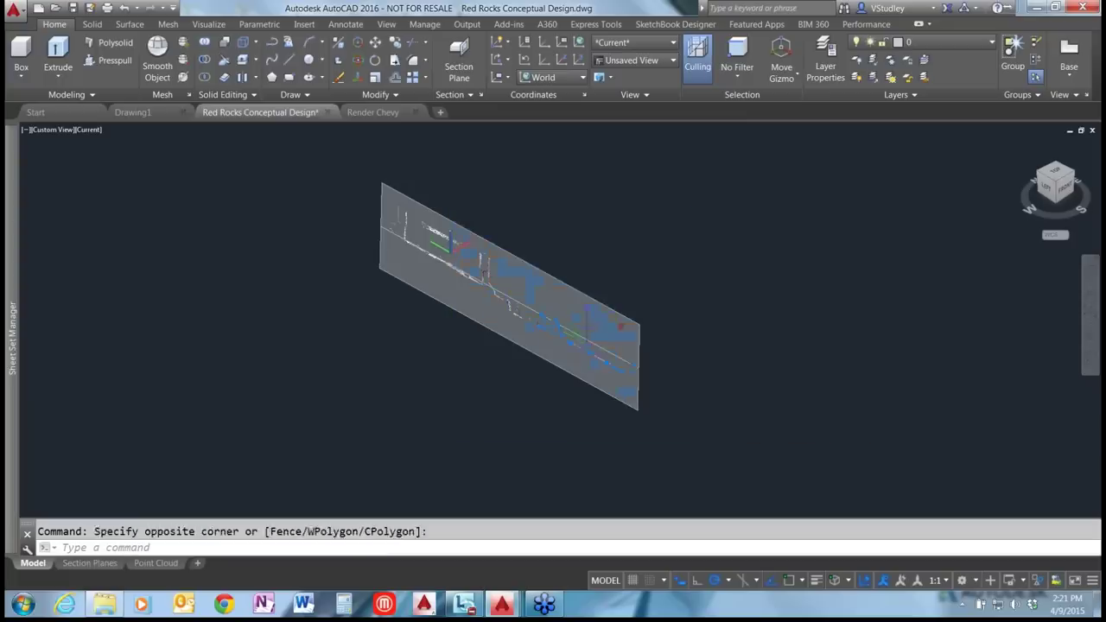
Delete the section plane that slices the point cloud.
scroll(508, 302, up, 3)
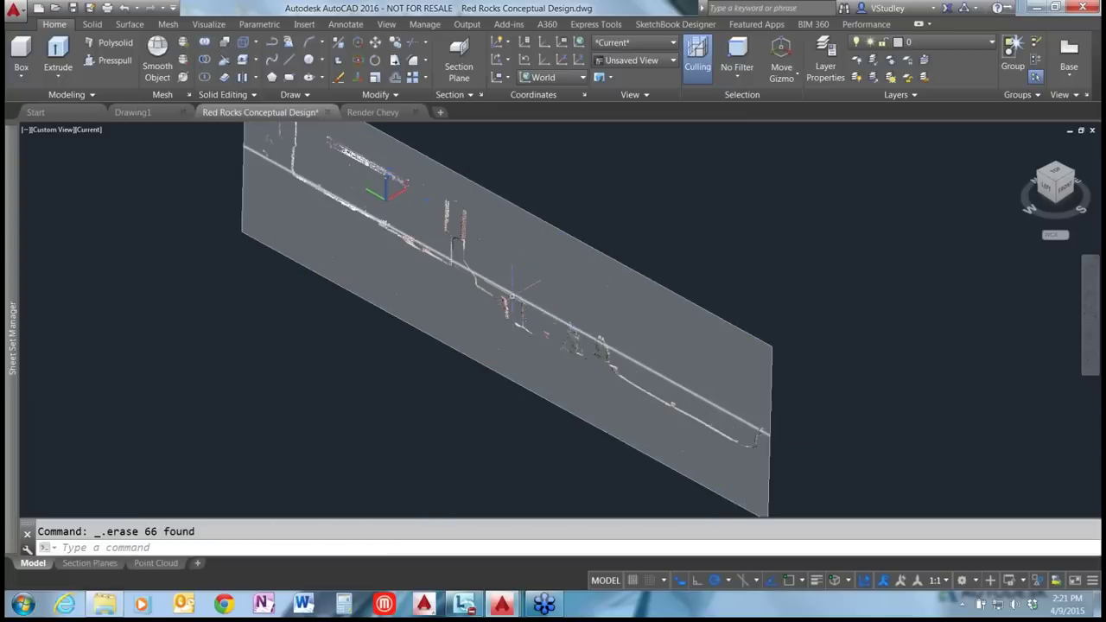
click(388, 344)
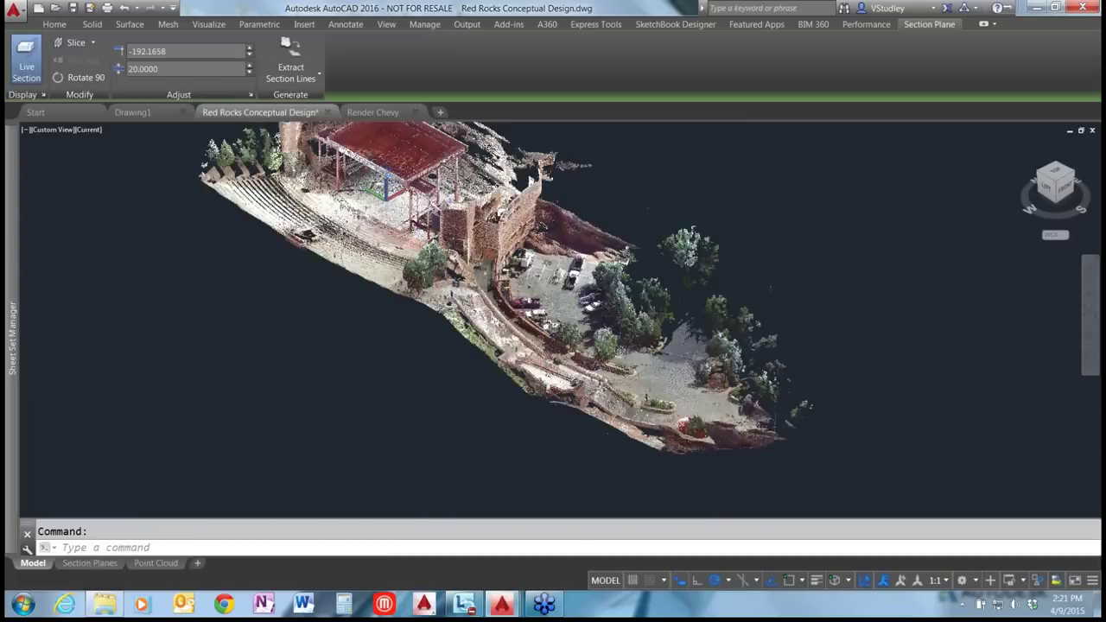
key(Delete)
scroll(383, 291, down, 3)
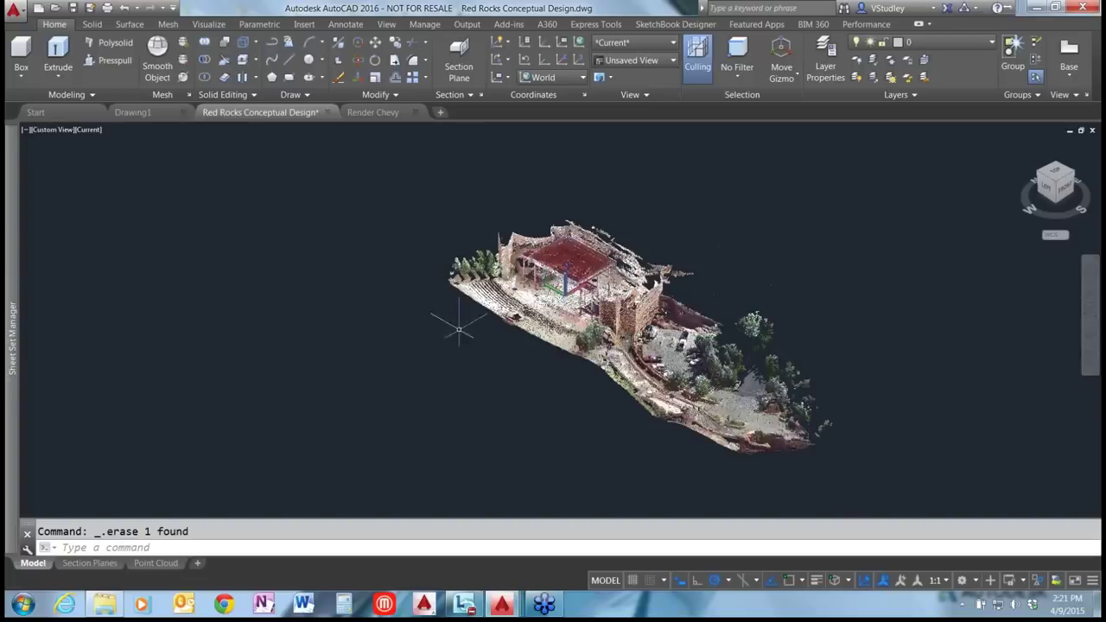
Inspect the full point cloud around the stage, seating rows and brick building.
scroll(494, 321, up, 3)
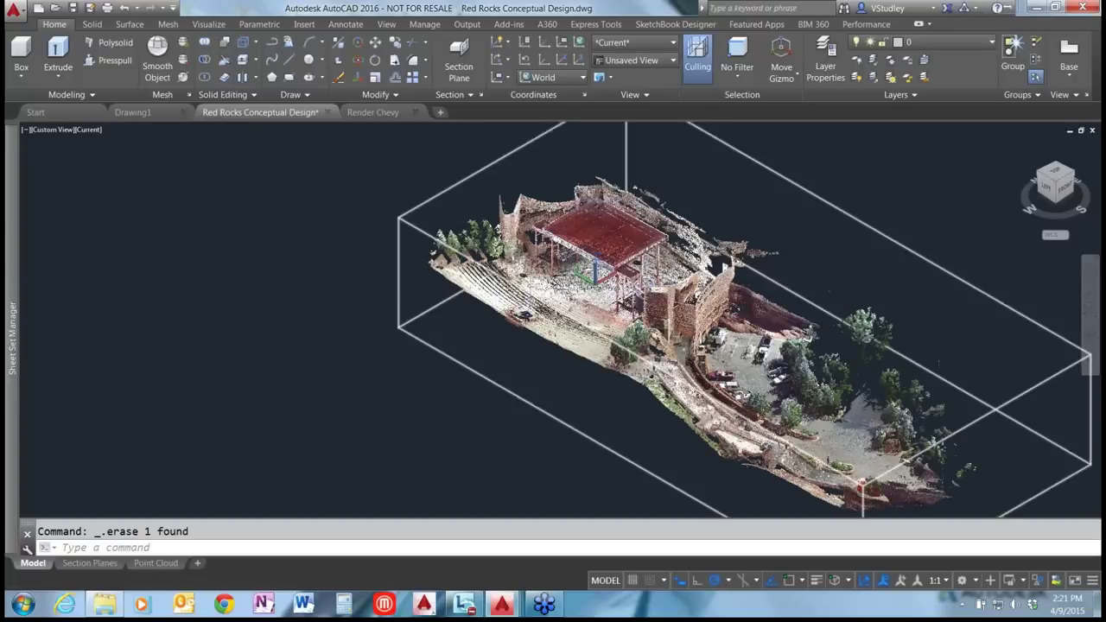
scroll(532, 313, up, 2)
scroll(380, 182, down, 1)
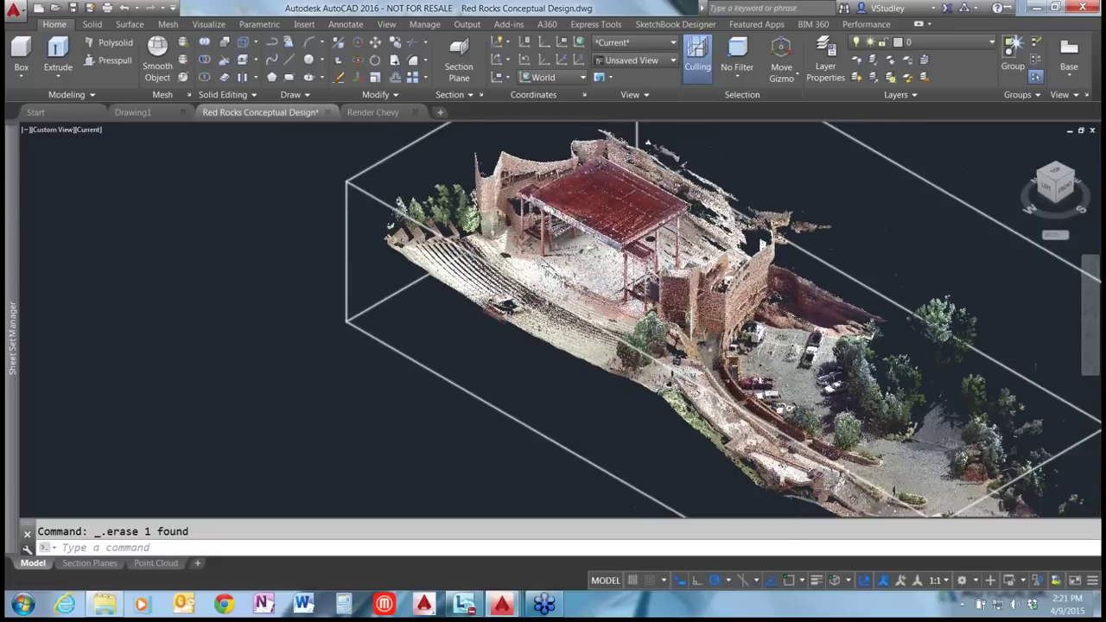
scroll(696, 290, up, 2)
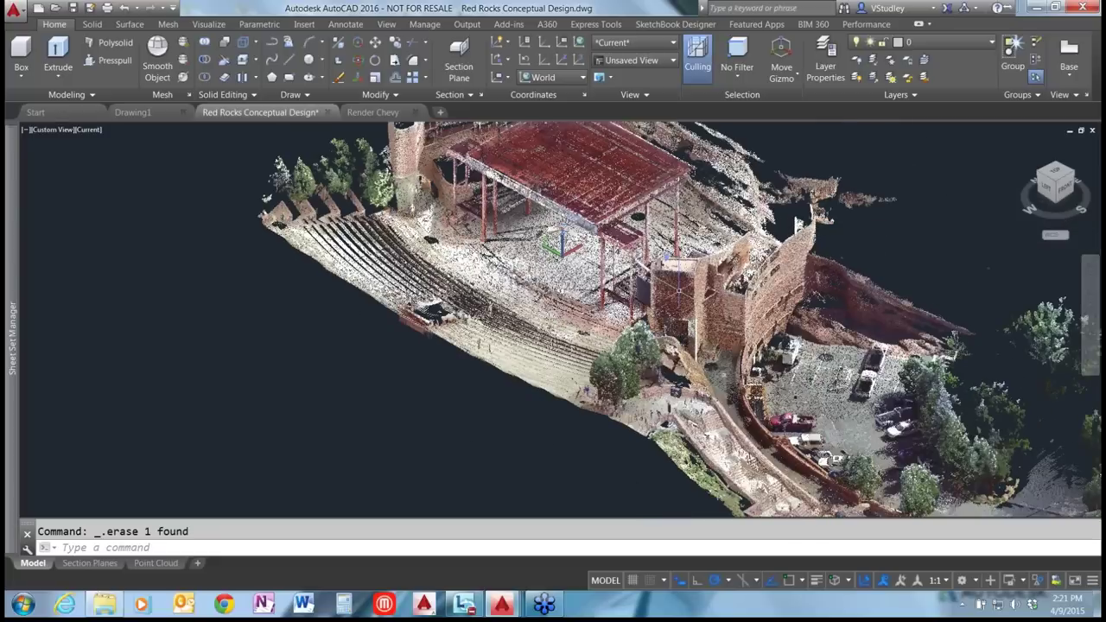
scroll(691, 294, up, 3)
scroll(725, 316, down, 2)
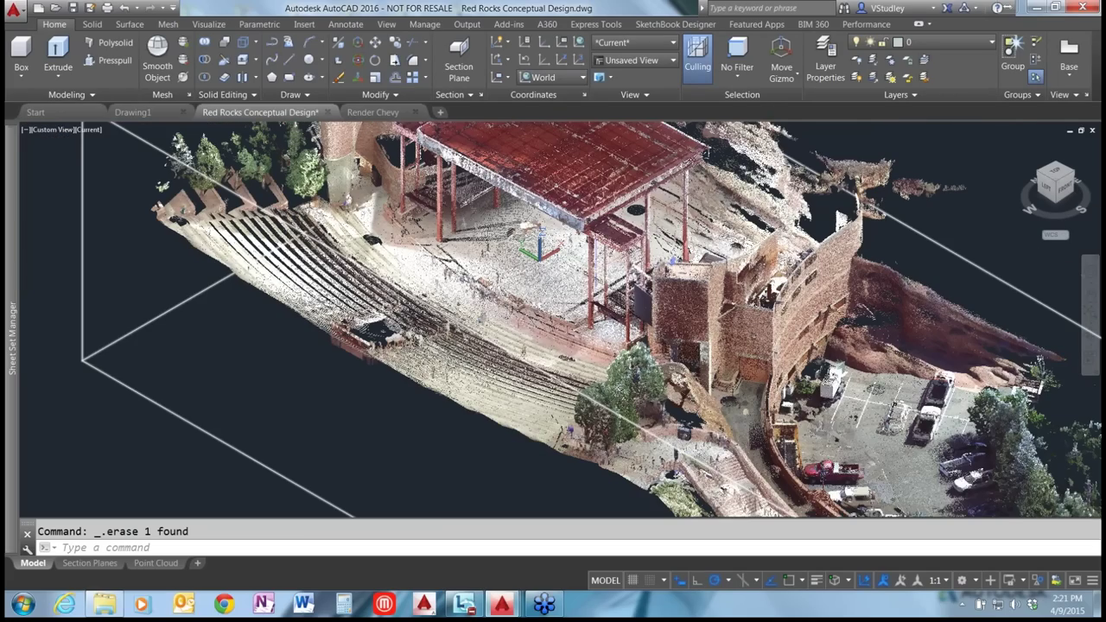
scroll(670, 328, up, 4)
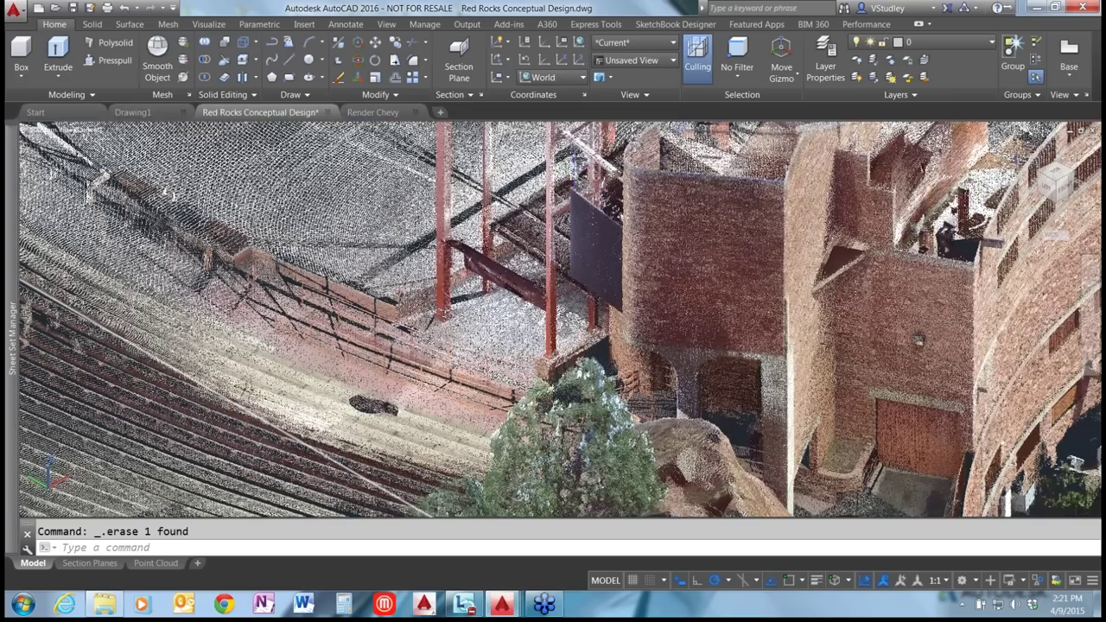
scroll(624, 186, down, 3)
Try a point cloud transparency of 52, reset it to 0 and deselect the cloud.
click(623, 186)
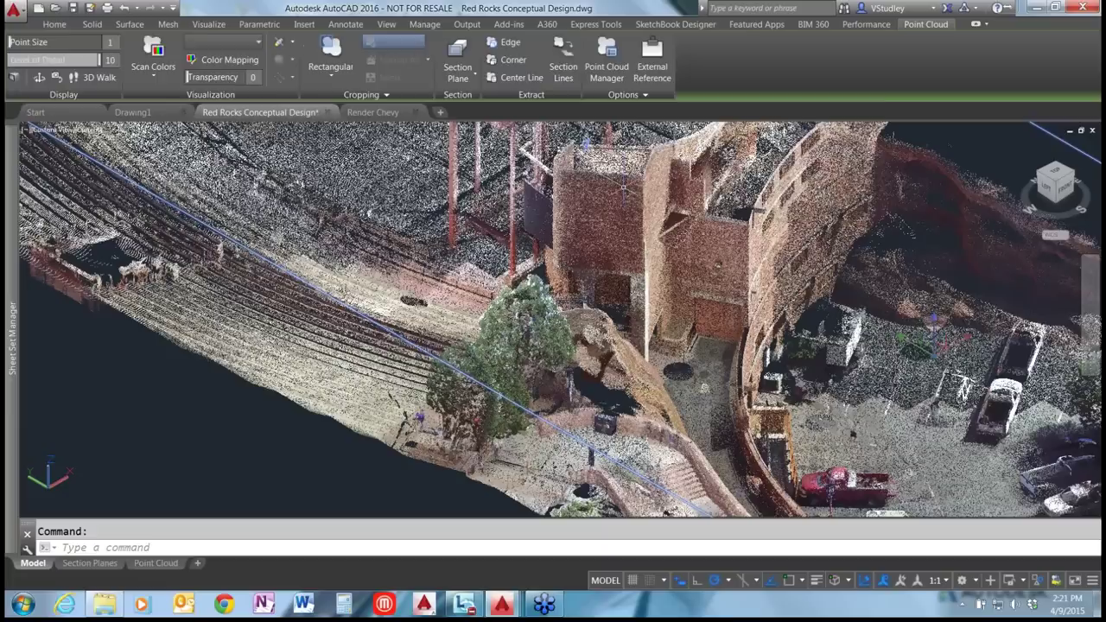
key(Escape)
click(617, 209)
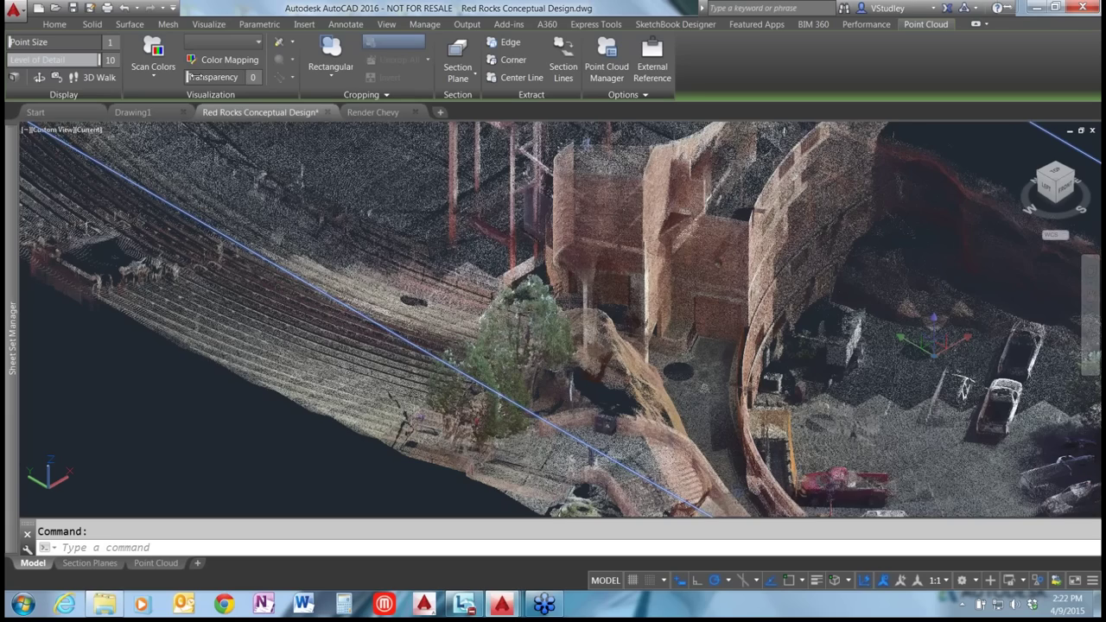
drag(188, 77, 223, 77)
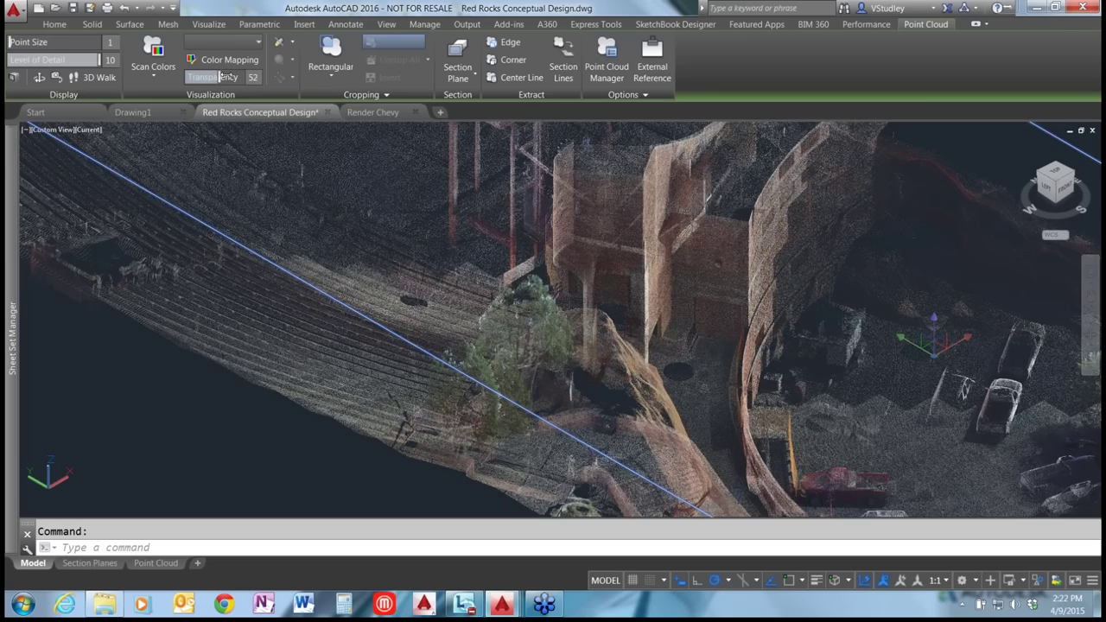
drag(223, 77, 185, 77)
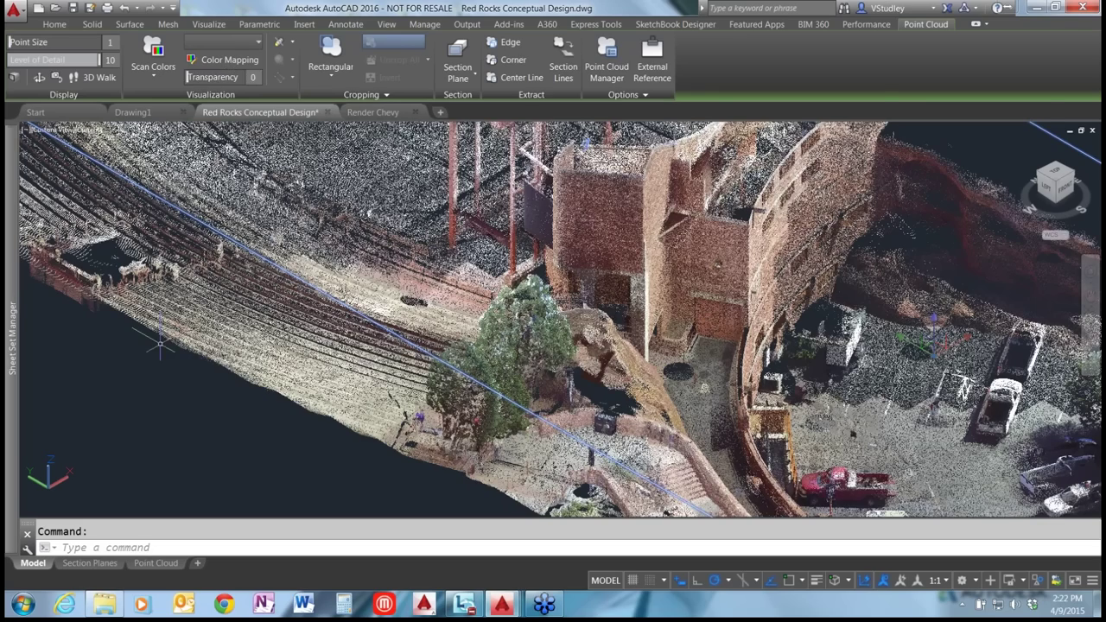
key(Escape)
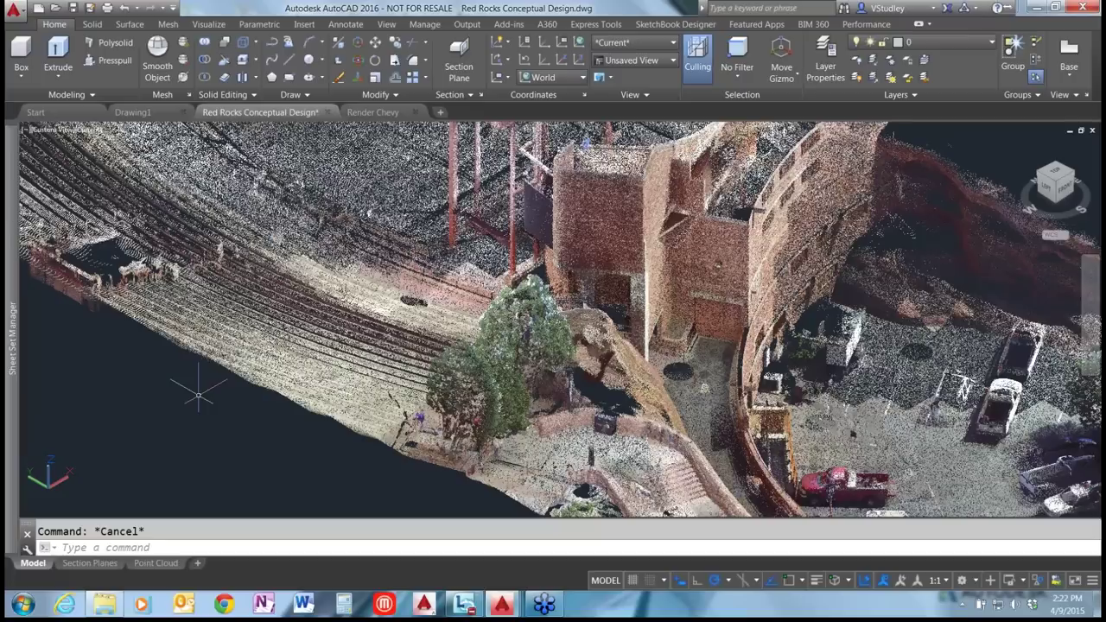
Draw a small horizontal rectangle directly on the upper part of the brick wall beside the stage, aligned to the wall's plane.
text(rect)
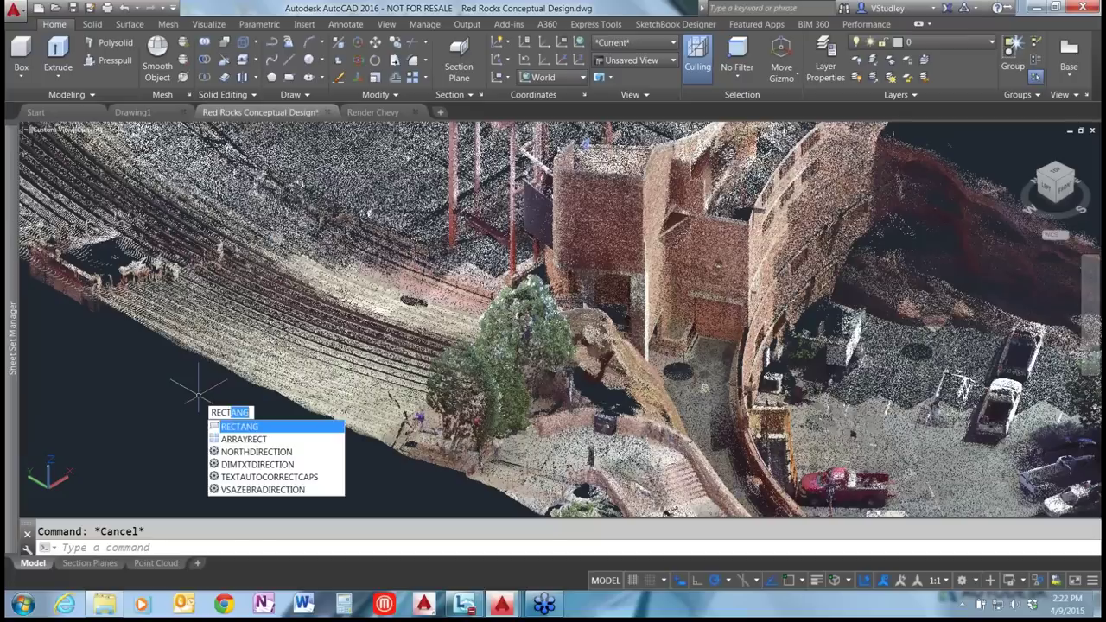
key(Return)
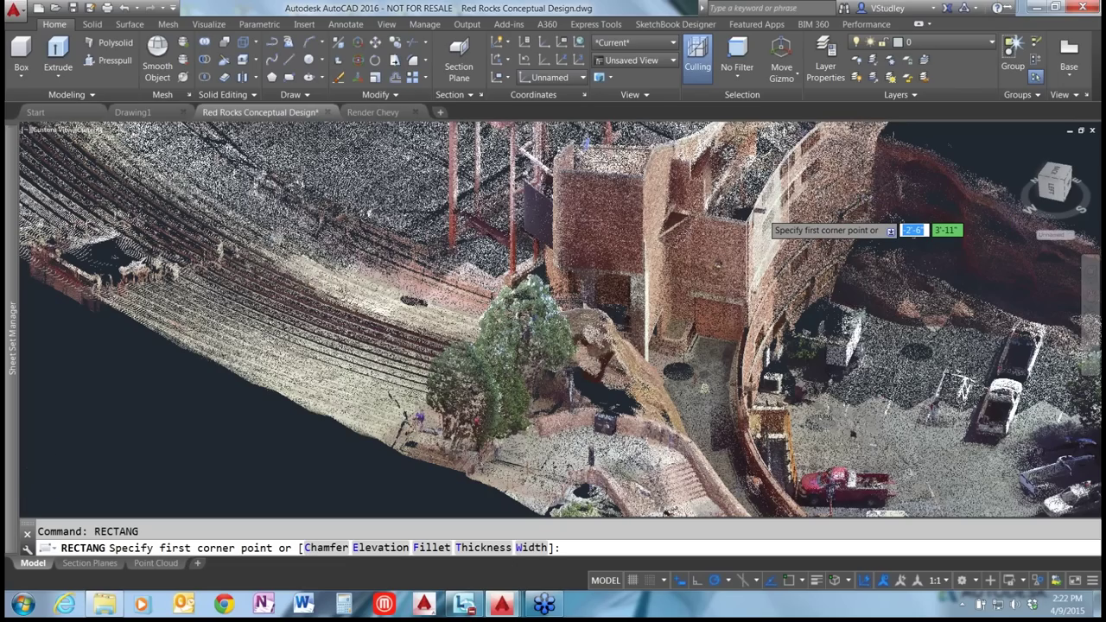
scroll(750, 221, up, 2)
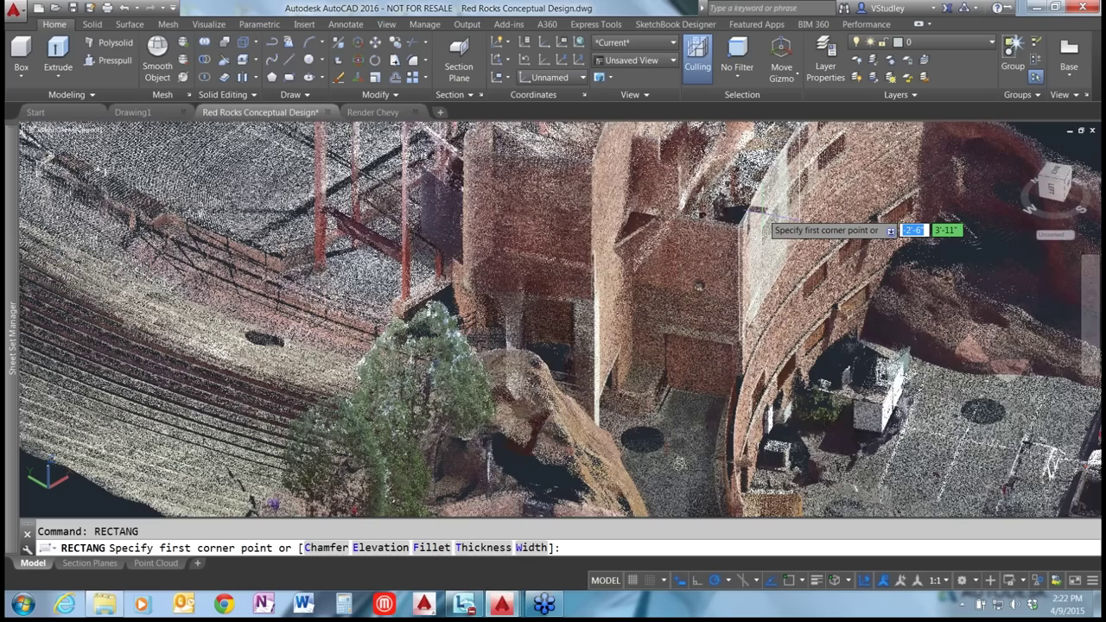
scroll(750, 216, up, 2)
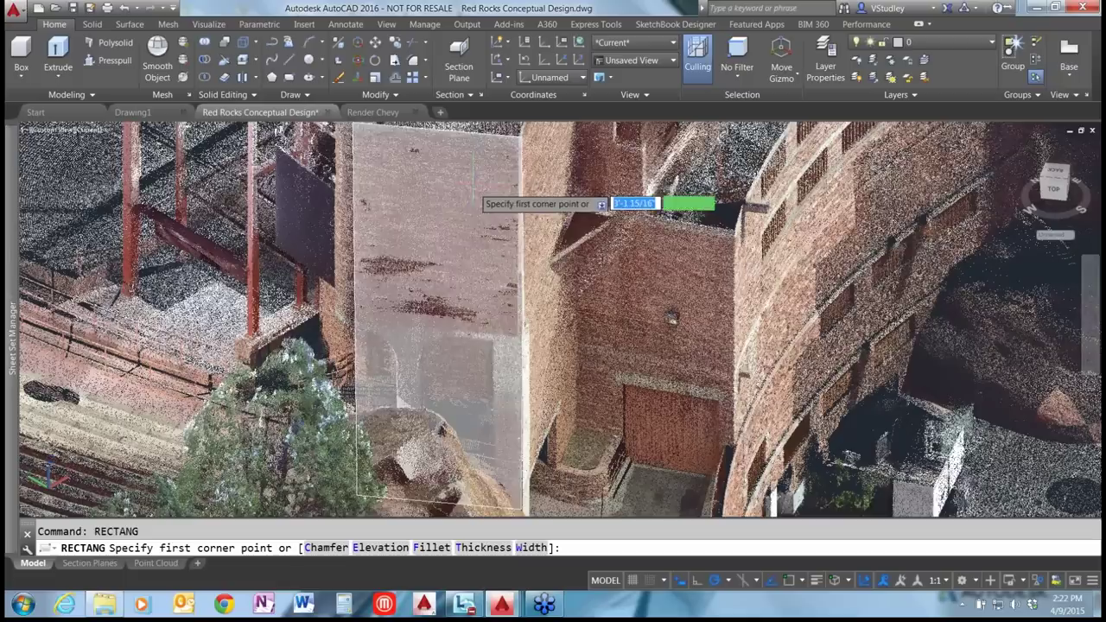
click(477, 185)
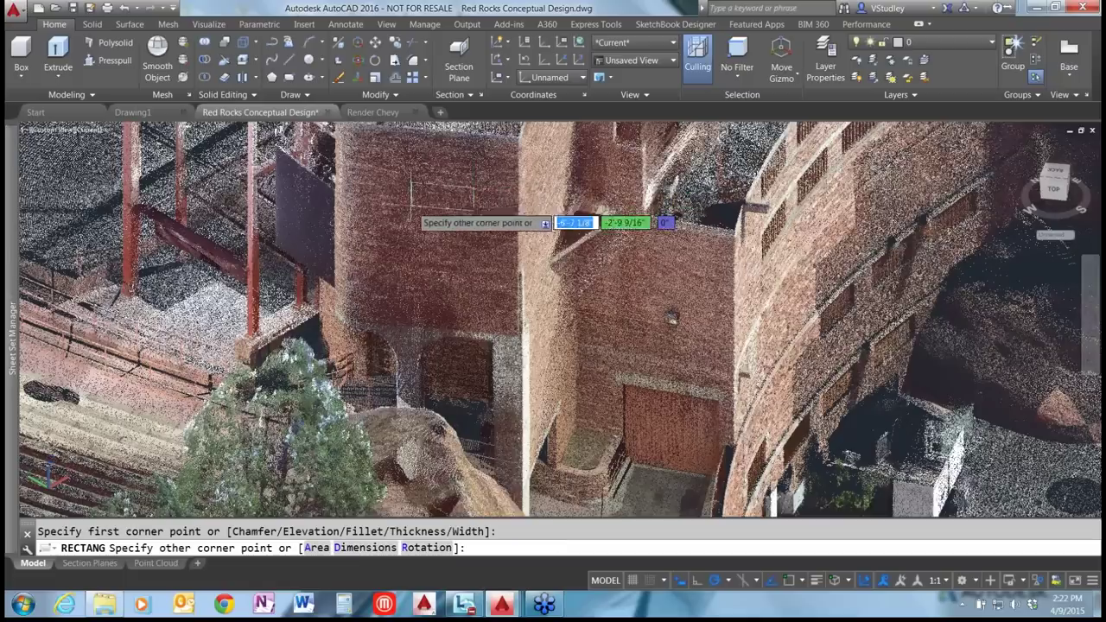
click(391, 222)
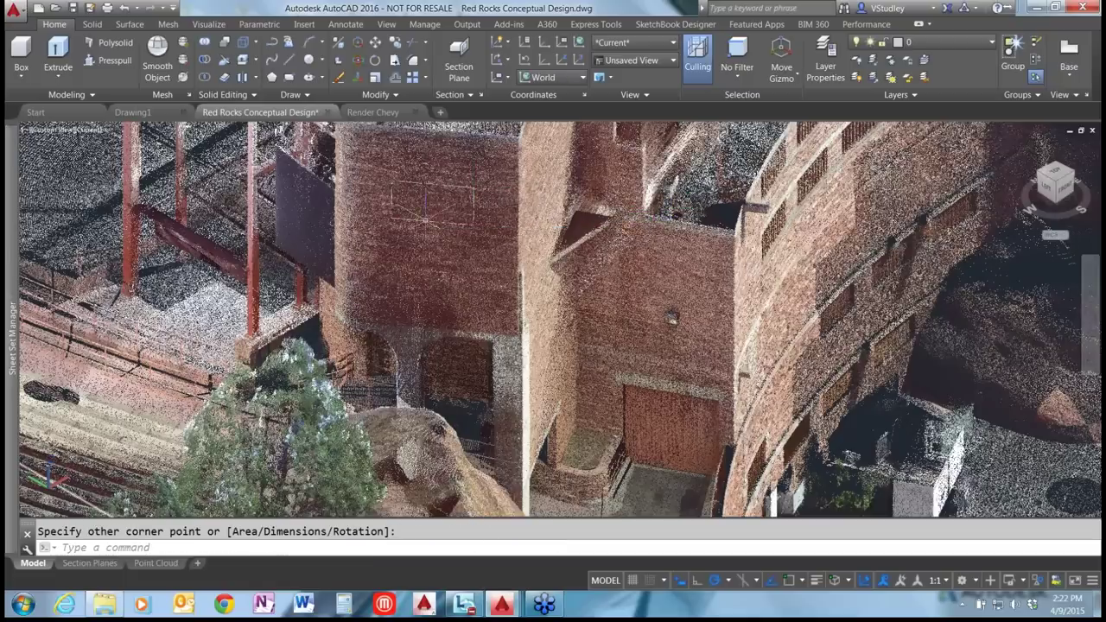
Extrude the rectangle on the brick wall into a solid with a height of 6.
click(58, 52)
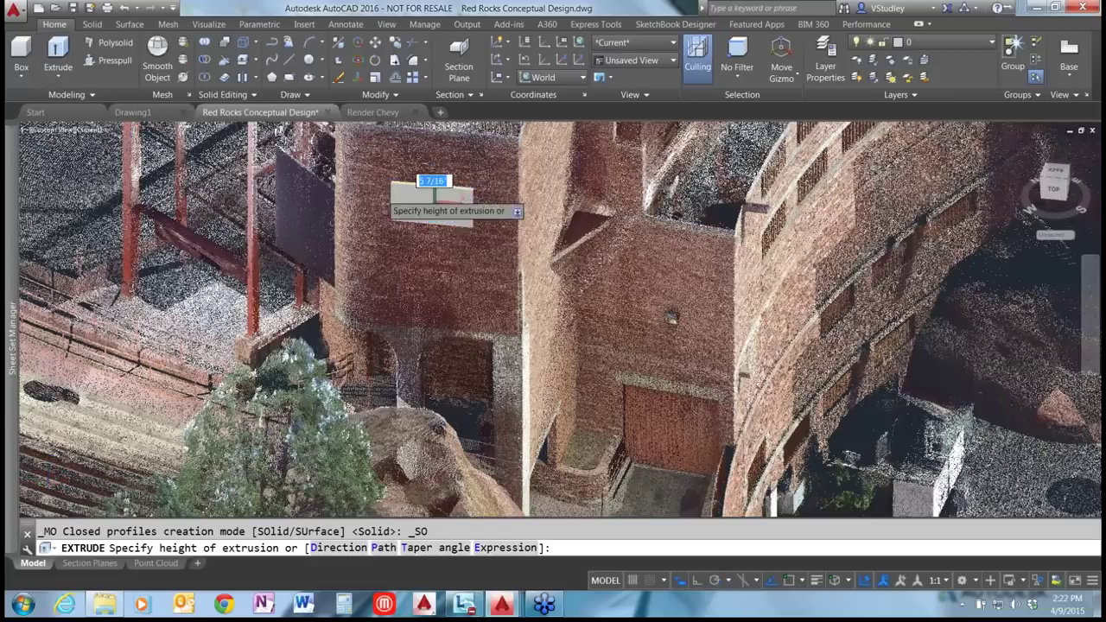
text(6)
key(Return)
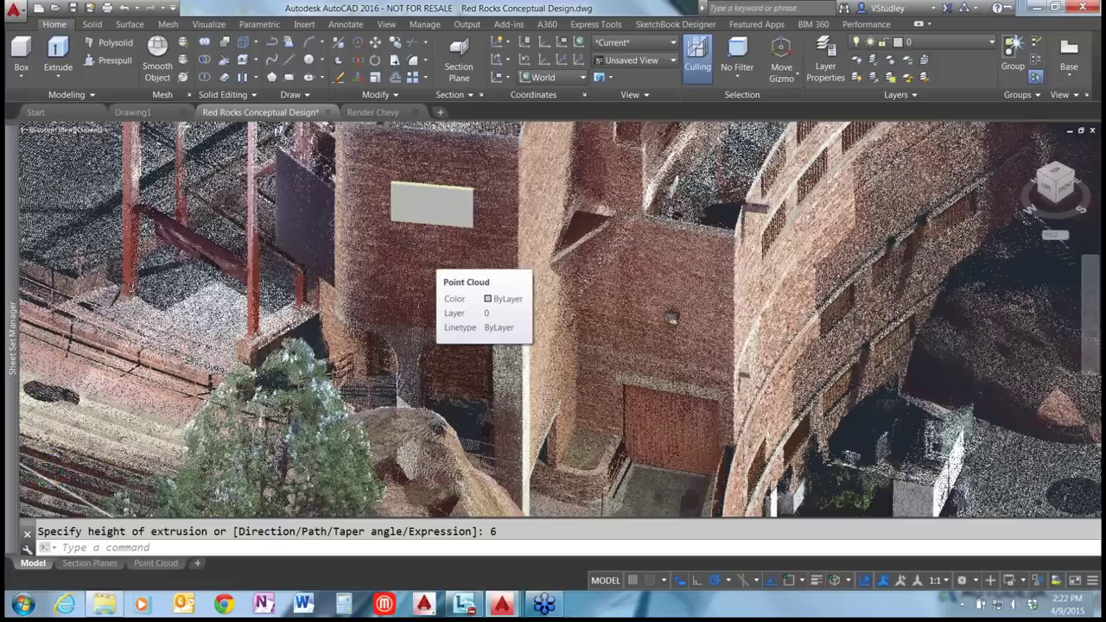
key(Escape)
Enable the point cloud Edge mode in the 3D object snap settings and check that it is active.
scroll(432, 259, down, 3)
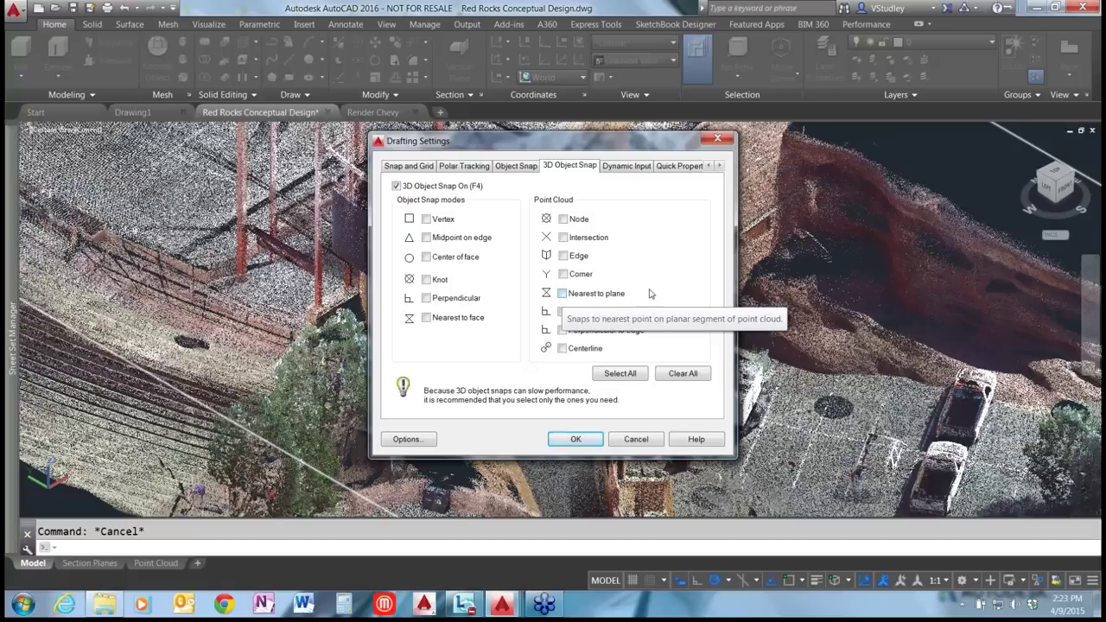
click(564, 256)
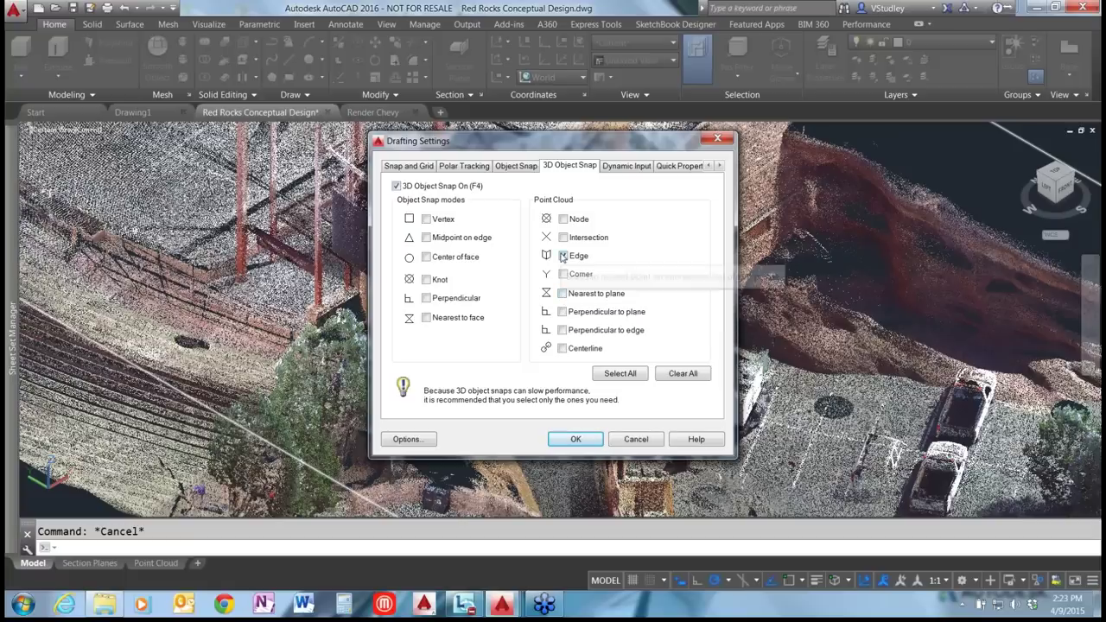
click(577, 441)
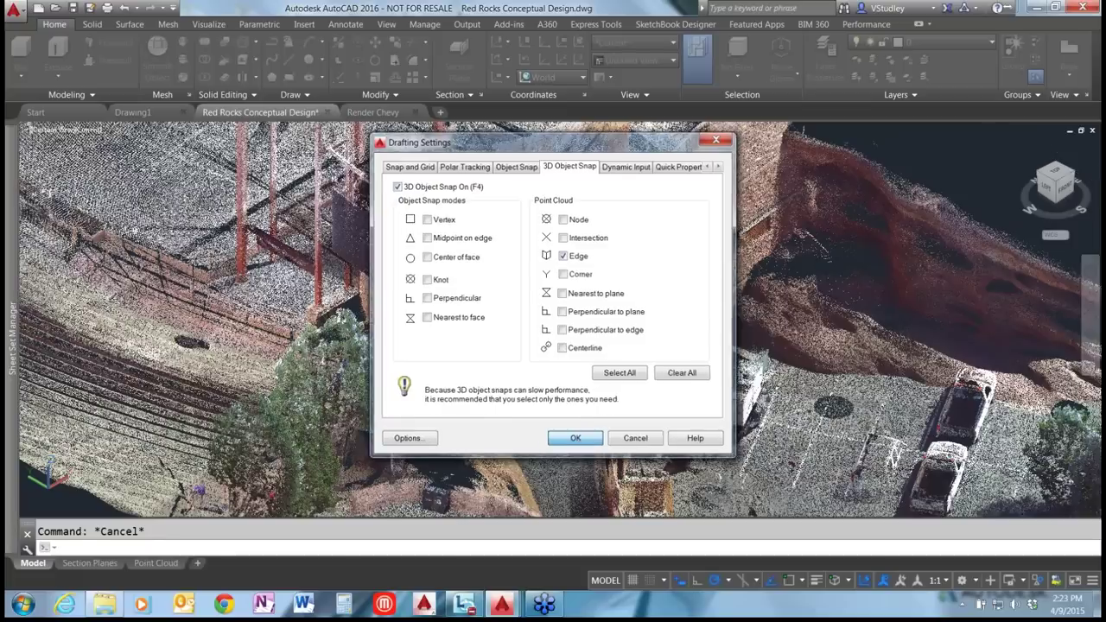
click(849, 586)
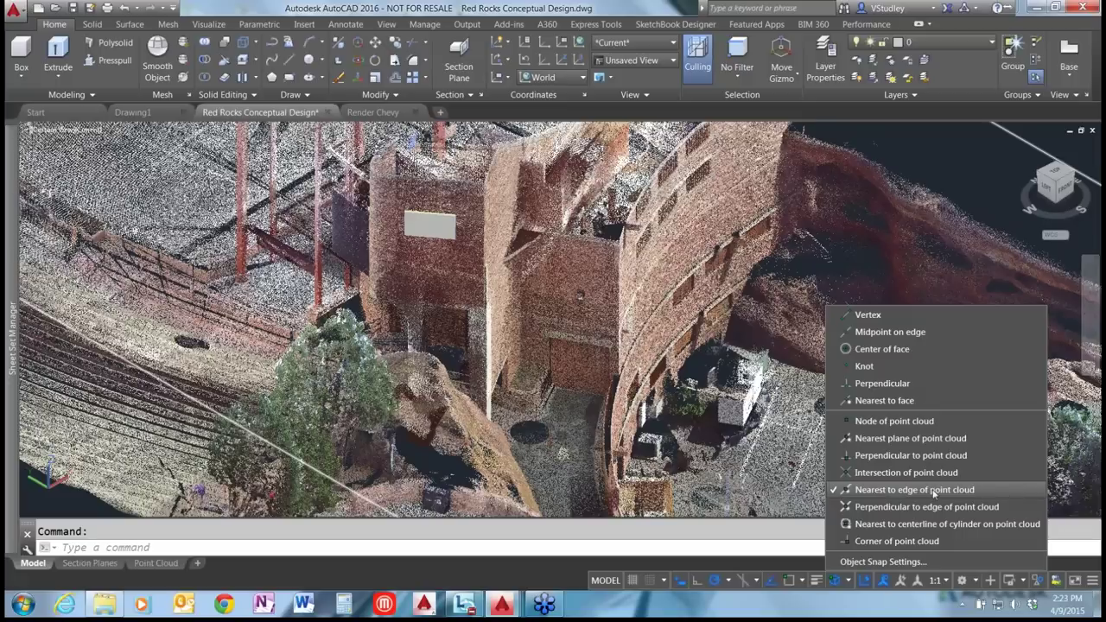
click(597, 273)
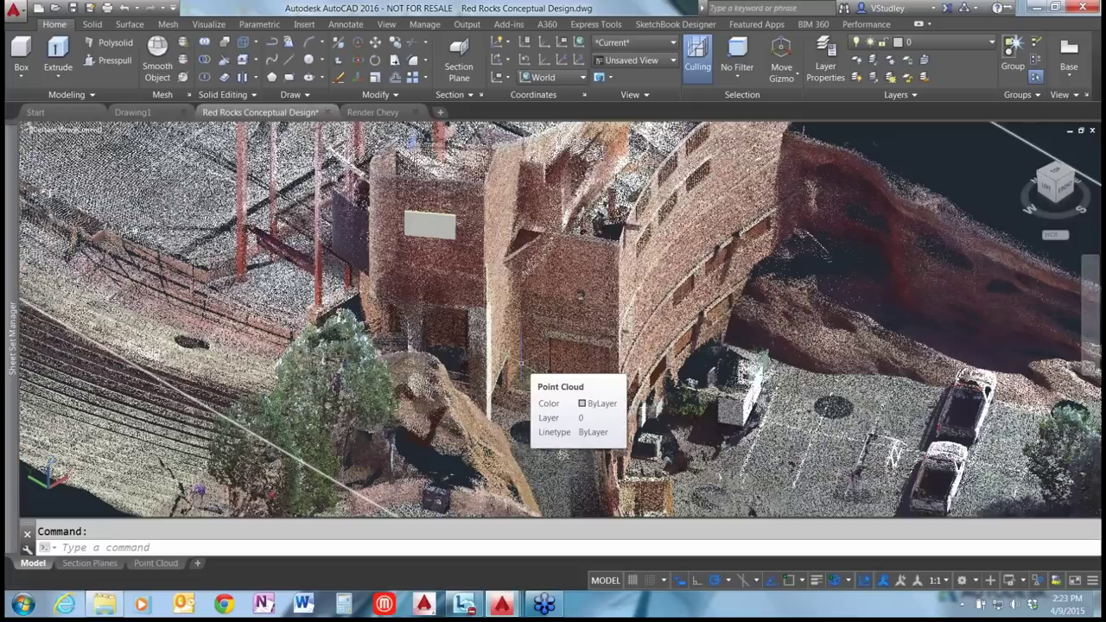
Draw a vertical line snapped to the point cloud edge where the flat brick wall above the garage door meets the curved wall.
text(l)
key(Return)
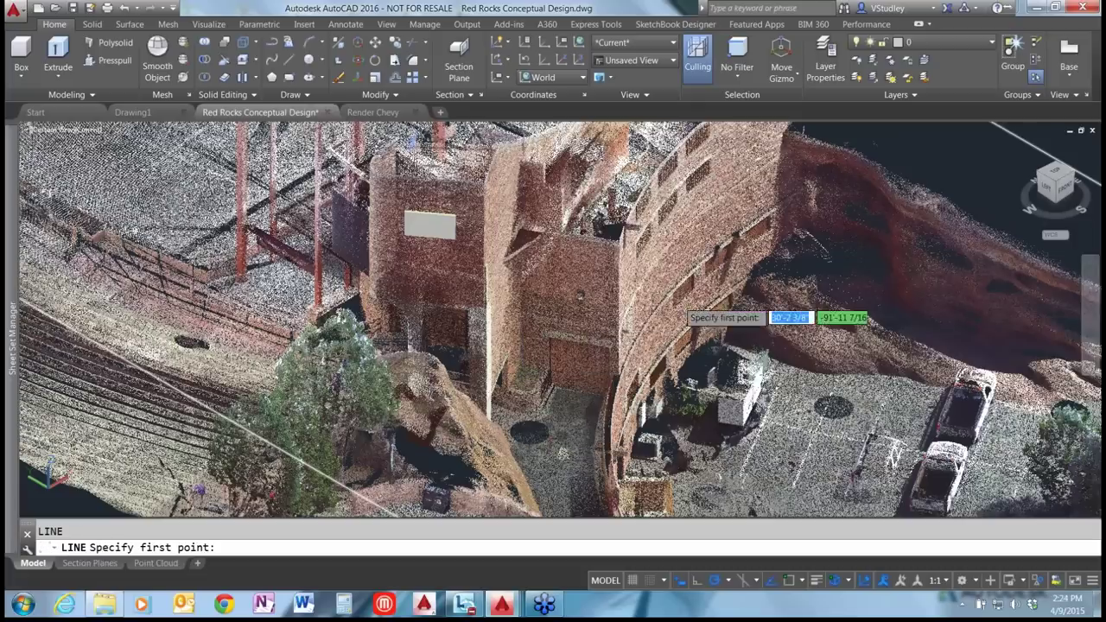
shift+middle_drag(635, 355, 635, 352)
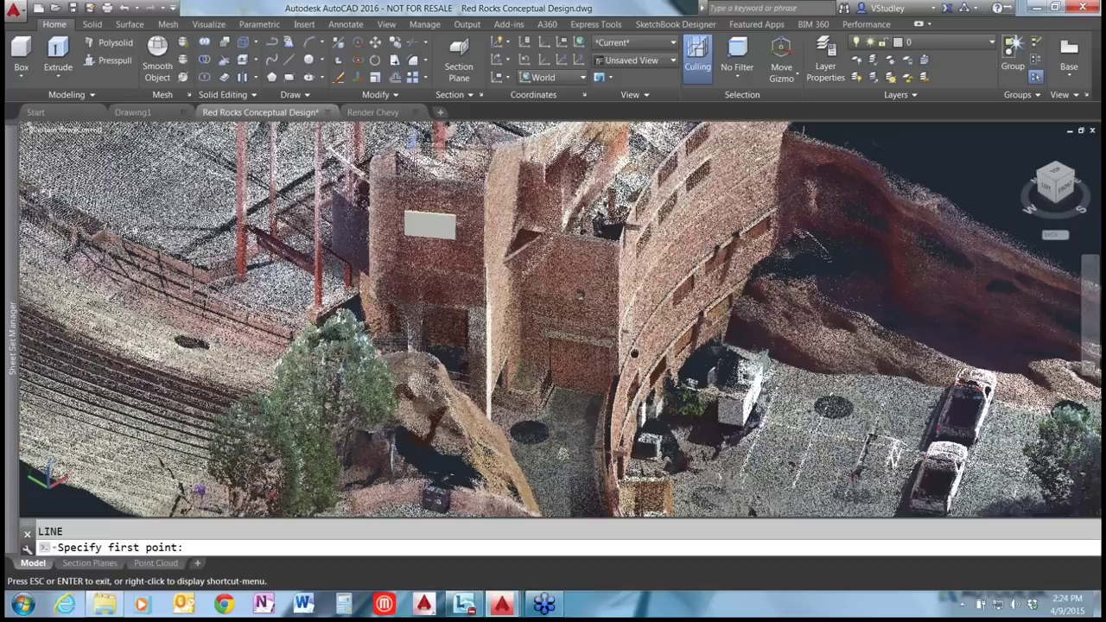
shift+middle_drag(635, 352, 636, 352)
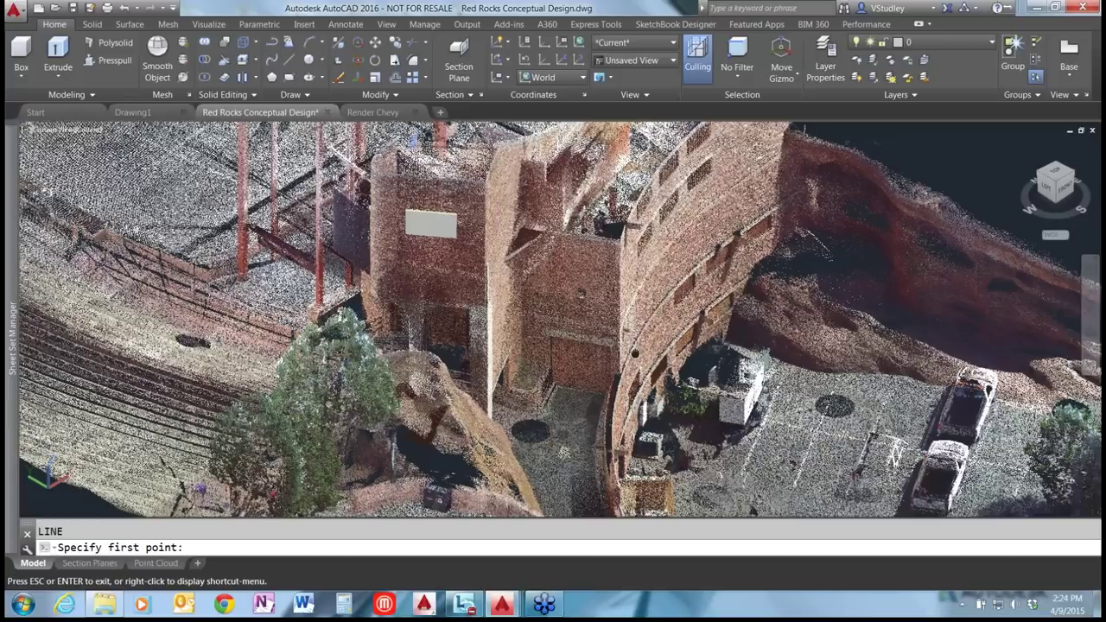
scroll(459, 221, up, 5)
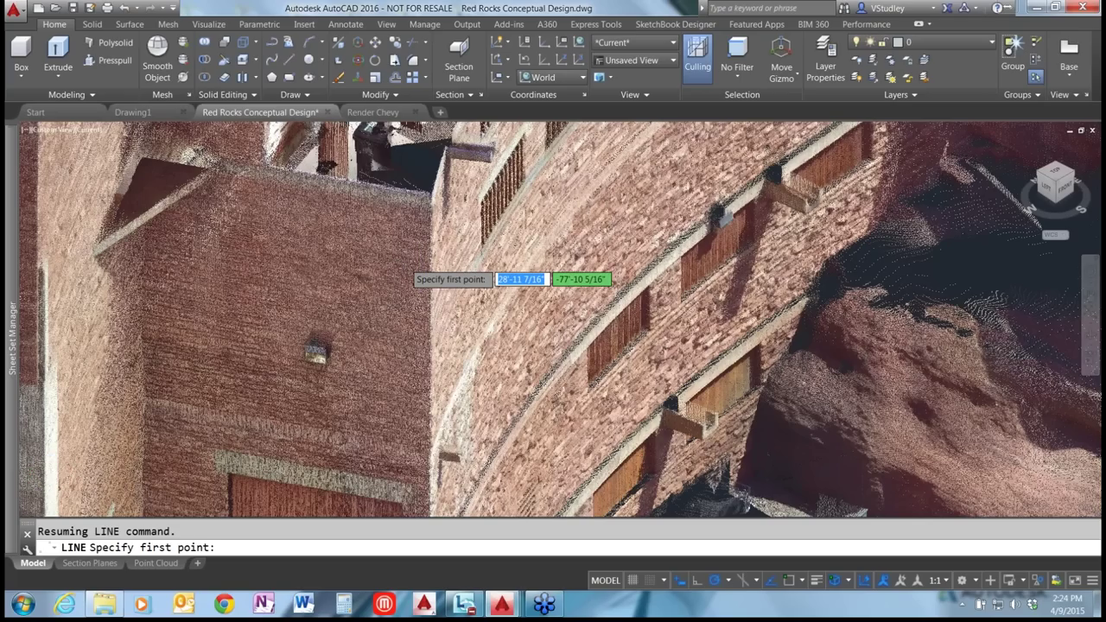
scroll(406, 272, down, 3)
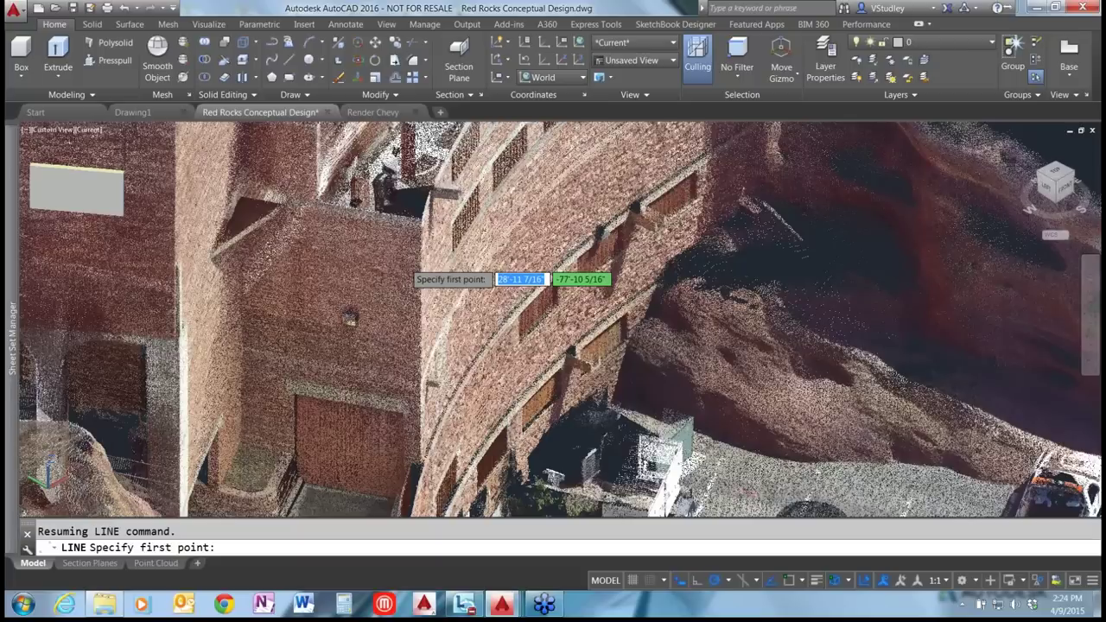
scroll(407, 271, down, 2)
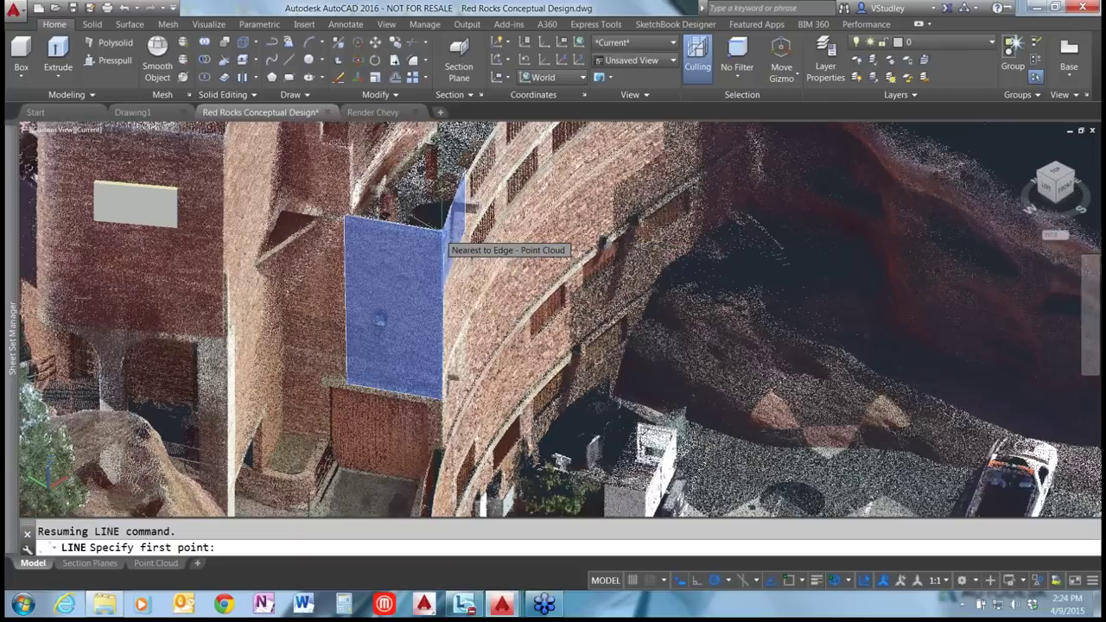
click(444, 245)
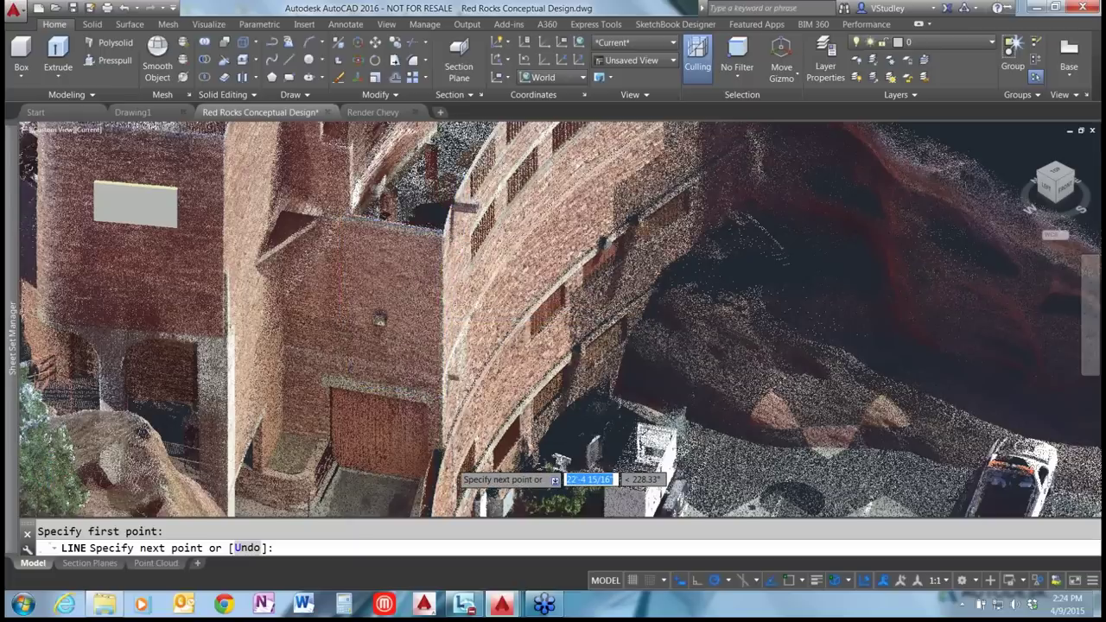
scroll(449, 463, up, 2)
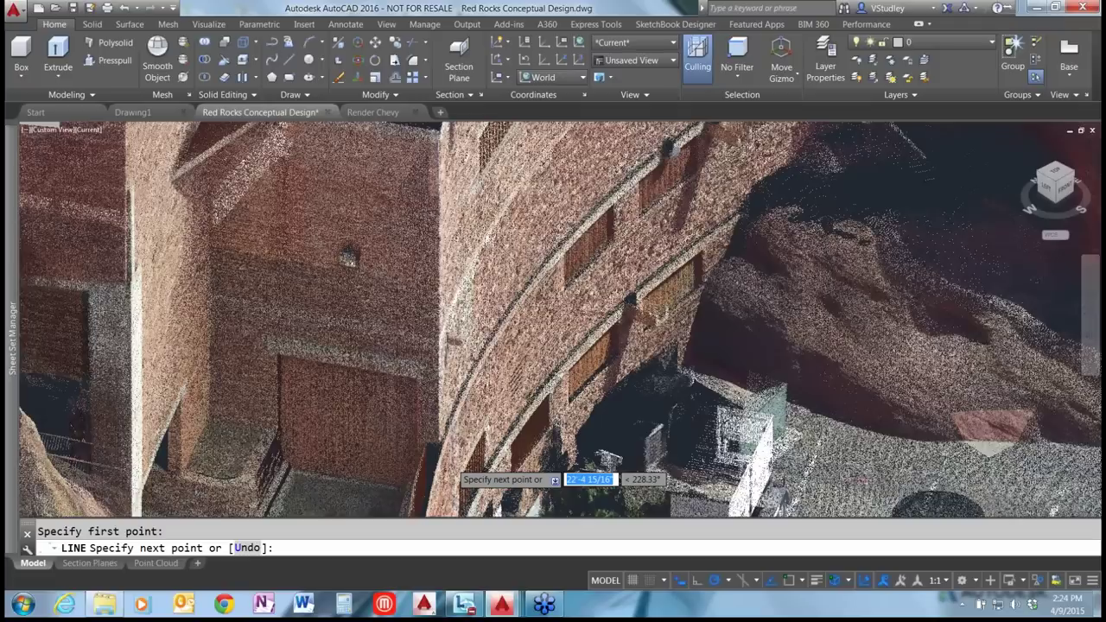
scroll(456, 473, up, 2)
click(433, 393)
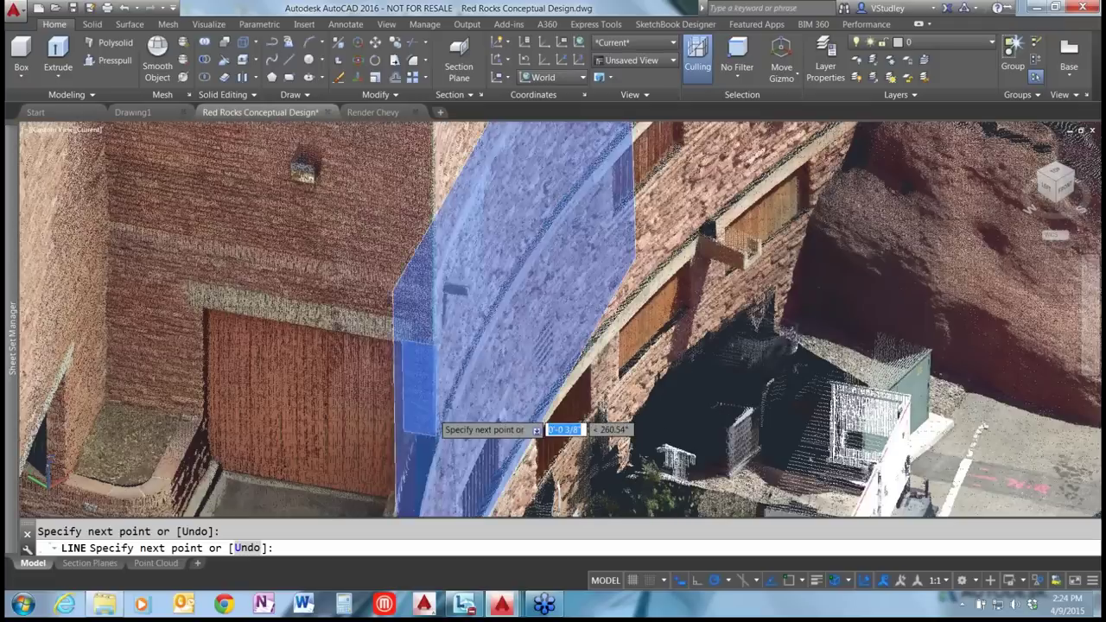
key(Return)
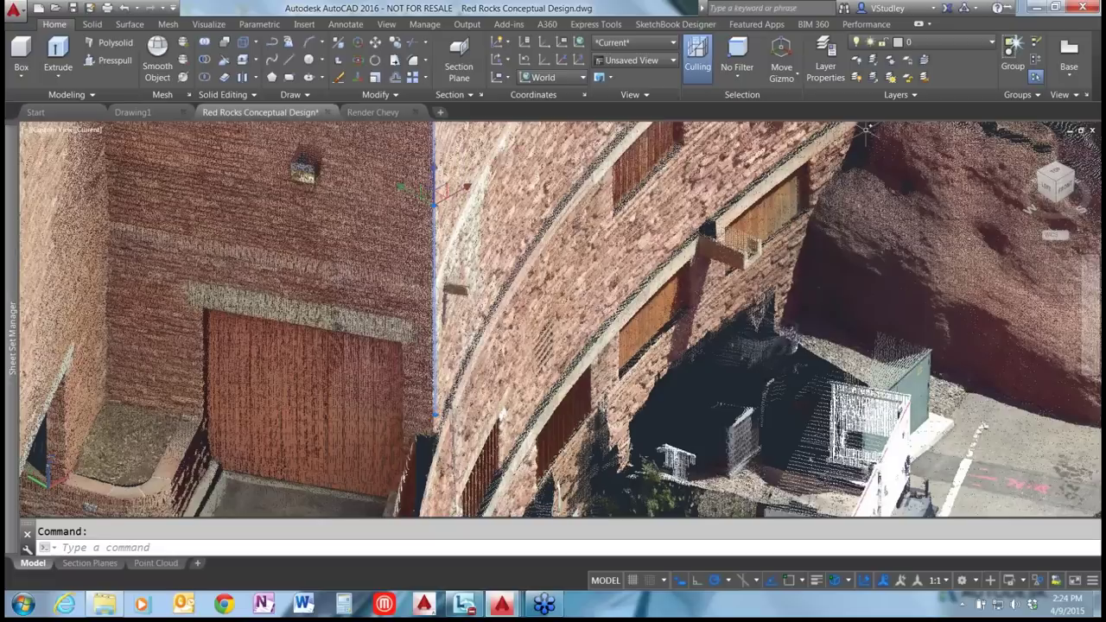
Move the vertical wall edge line to the A-WALL-Side layer and clear the selection.
click(983, 43)
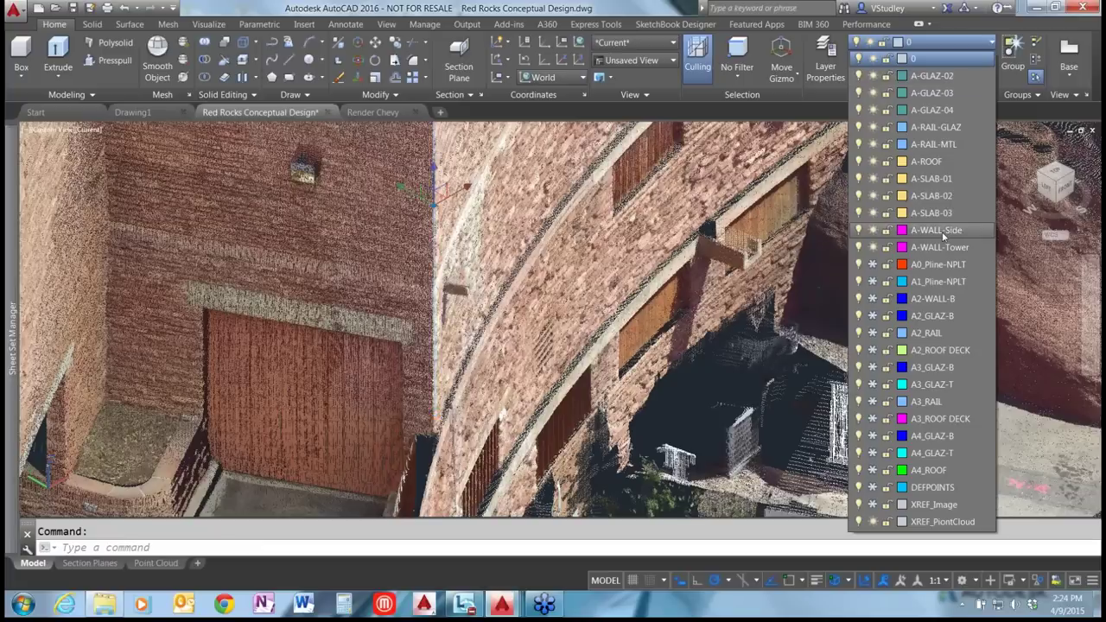
key(Escape)
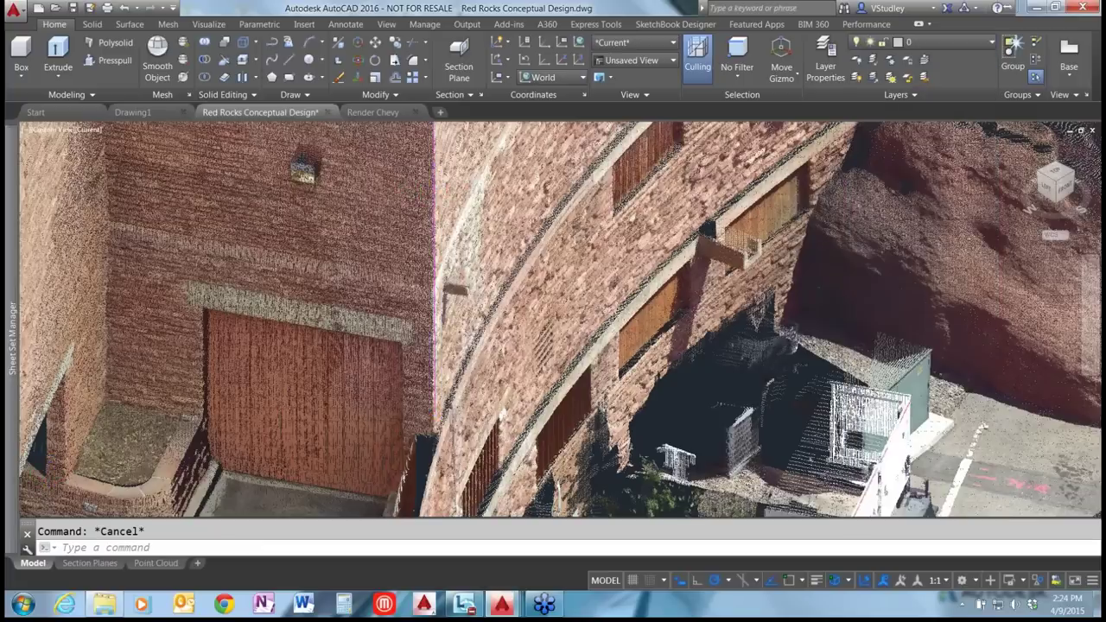
scroll(523, 339, down, 3)
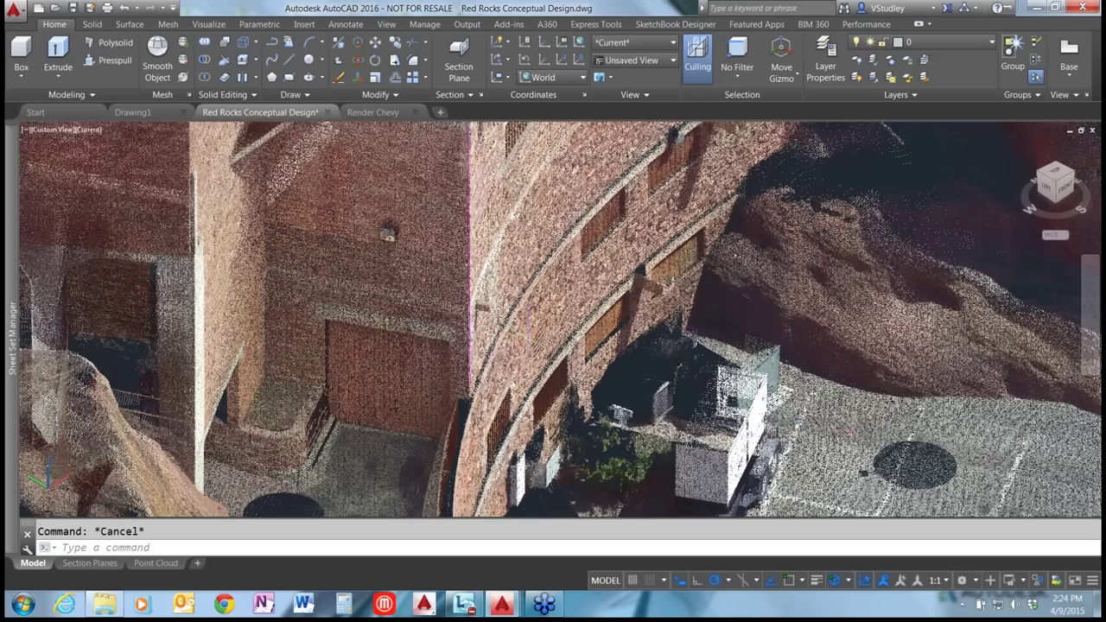
shift+middle_drag(830, 476, 881, 479)
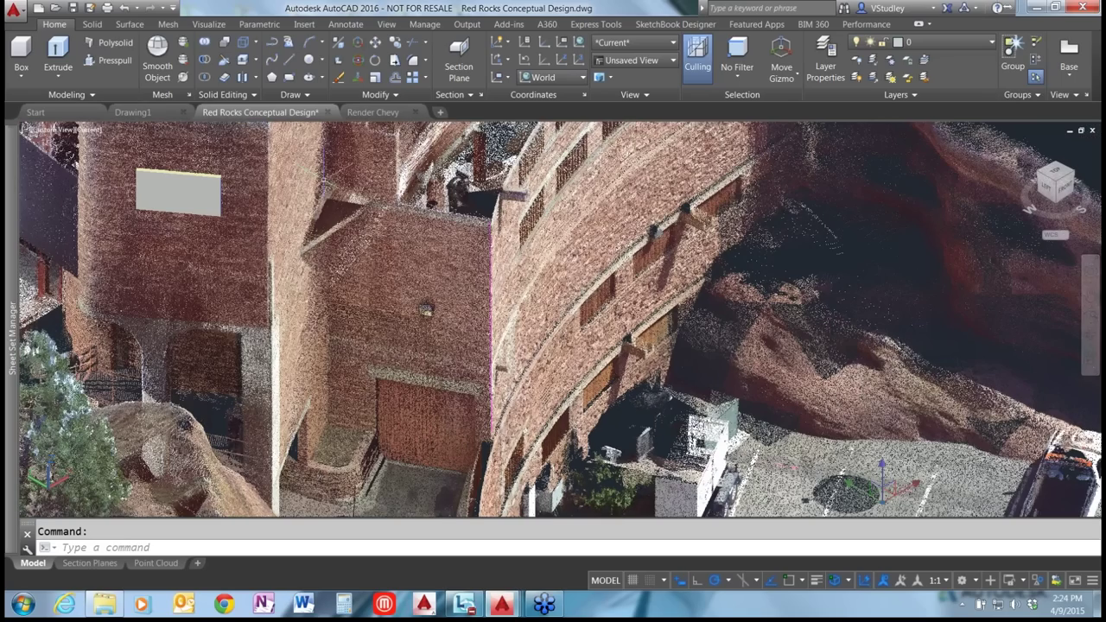
Switch the 3D object snap from nearest to edge of point cloud to corner of point cloud.
click(486, 476)
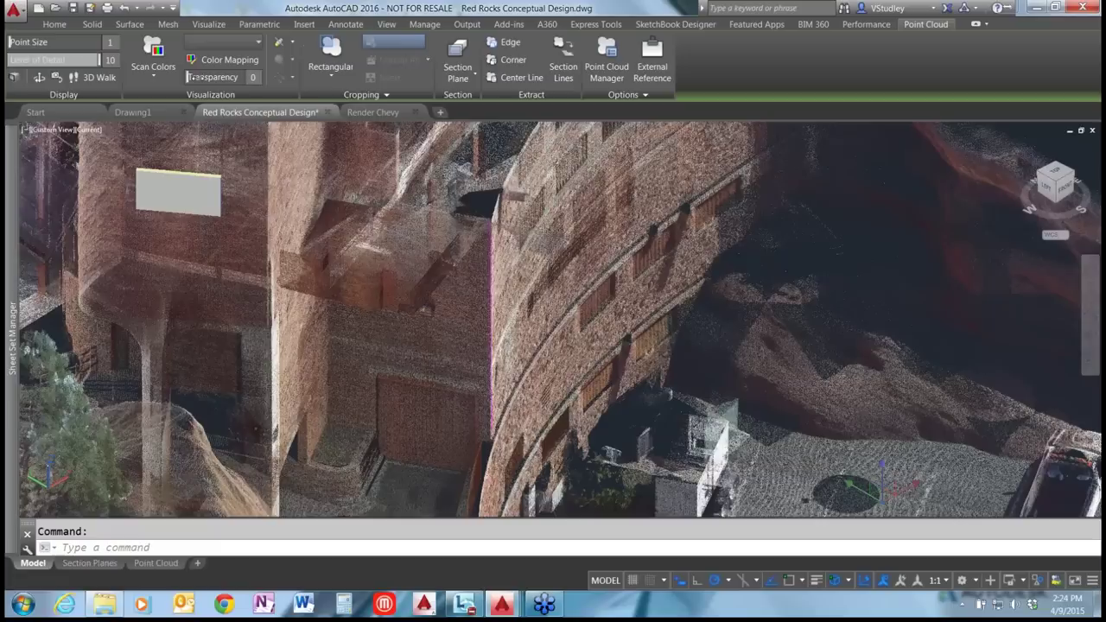
mouse_move(195, 77)
mouse_down()
mouse_move(230, 77)
mouse_move(186, 77)
mouse_up()
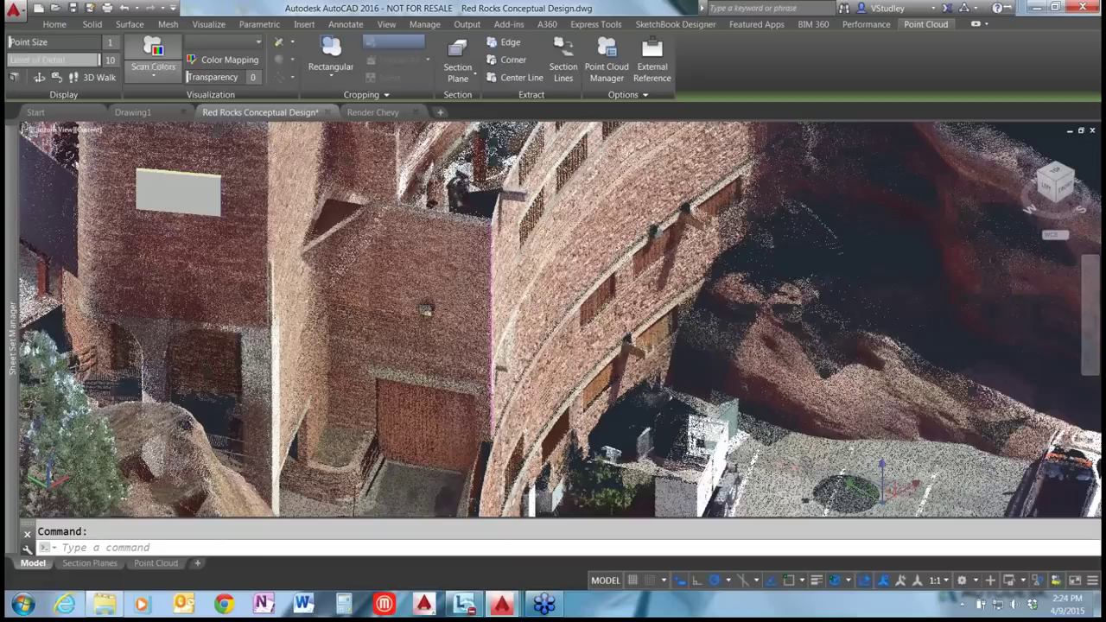
click(850, 582)
click(894, 489)
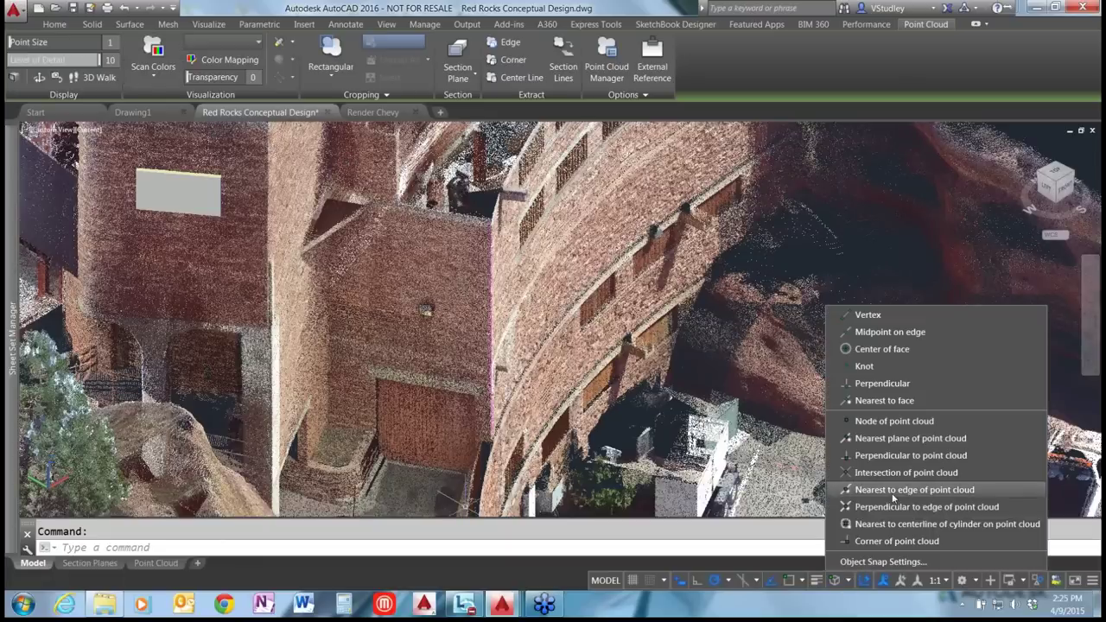
click(901, 543)
click(847, 583)
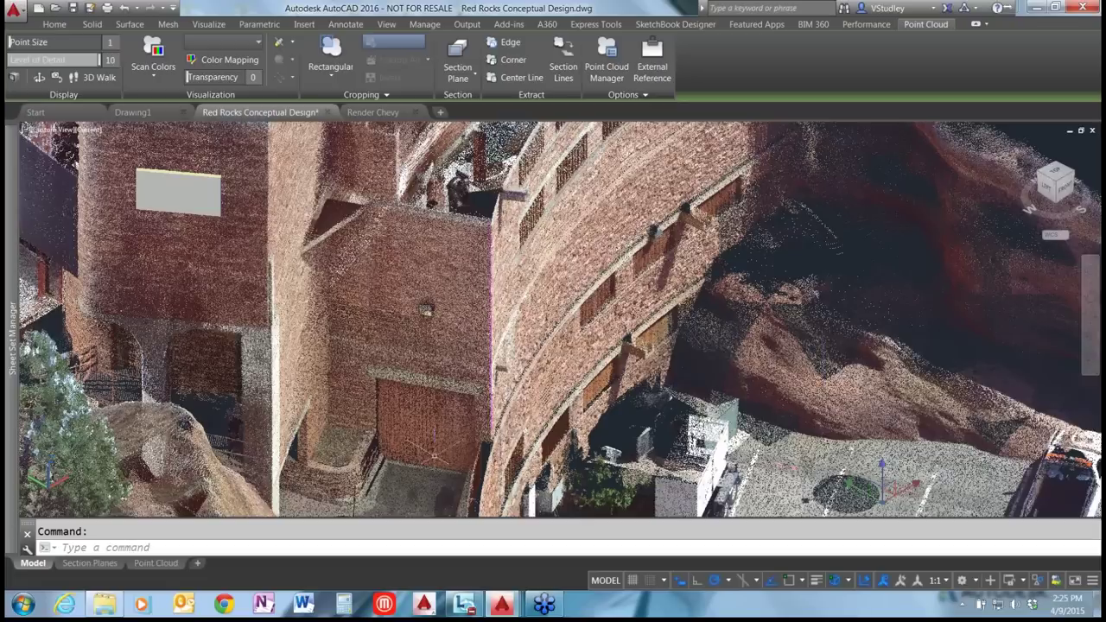
Draw a line along the back of the planter beside the garage door, between the two point cloud corners at the brick wall.
mouse_move(541, 313)
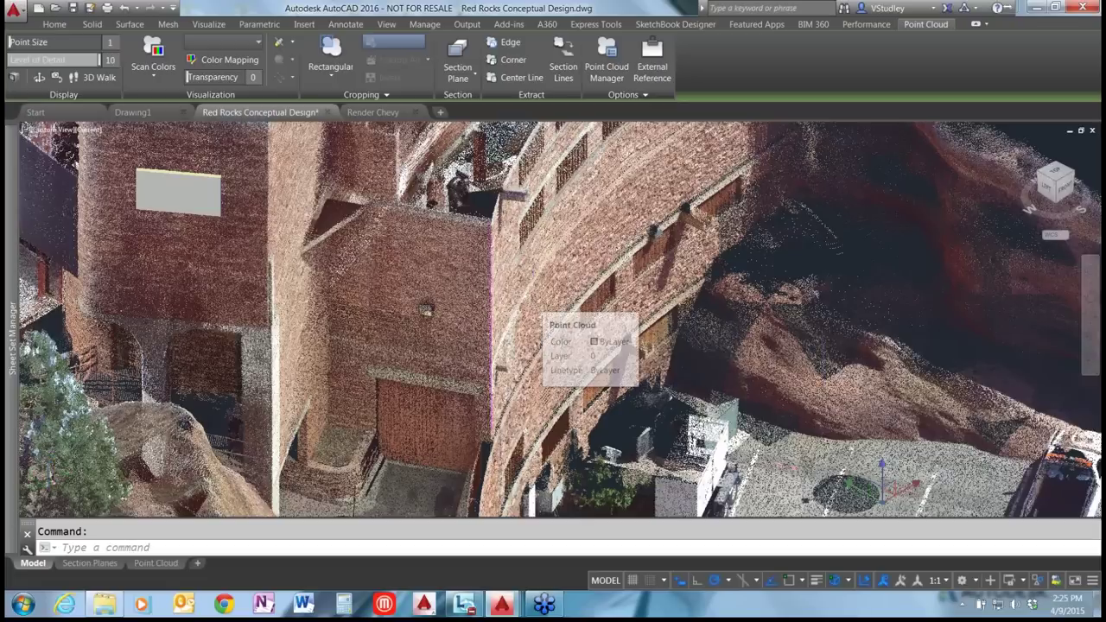
shift+middle_drag(541, 313, 1079, 356)
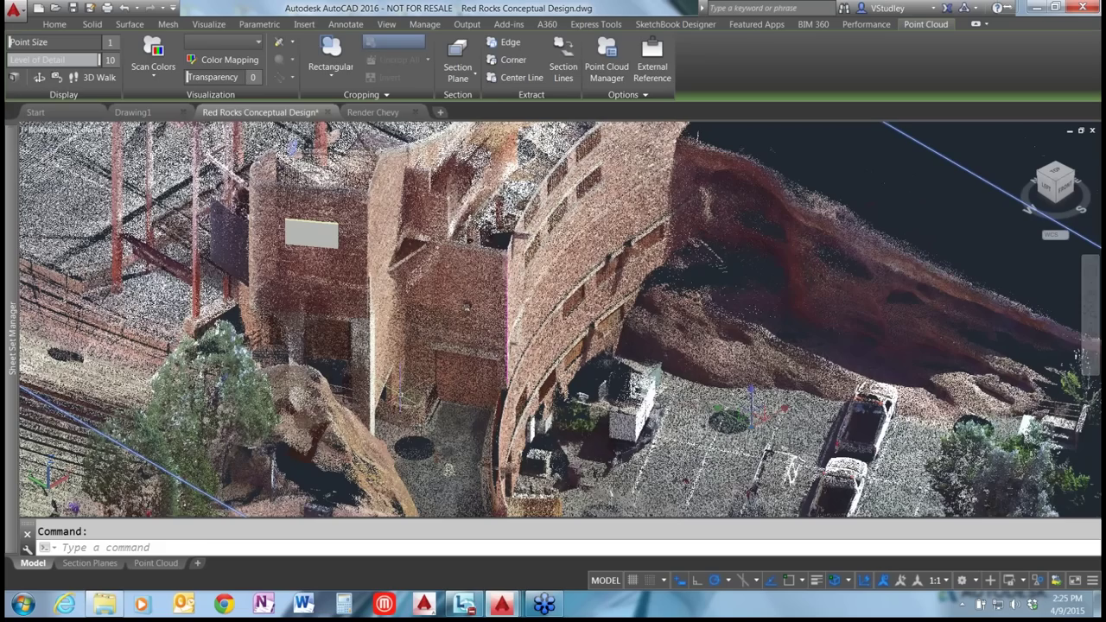
scroll(423, 391, up, 5)
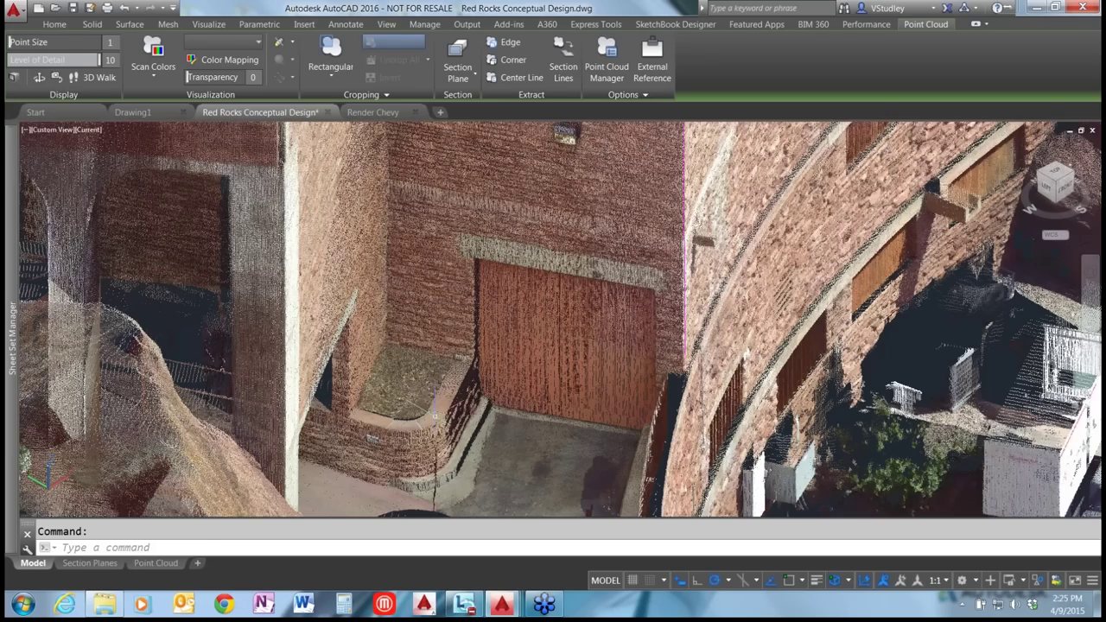
text(line)
key(Return)
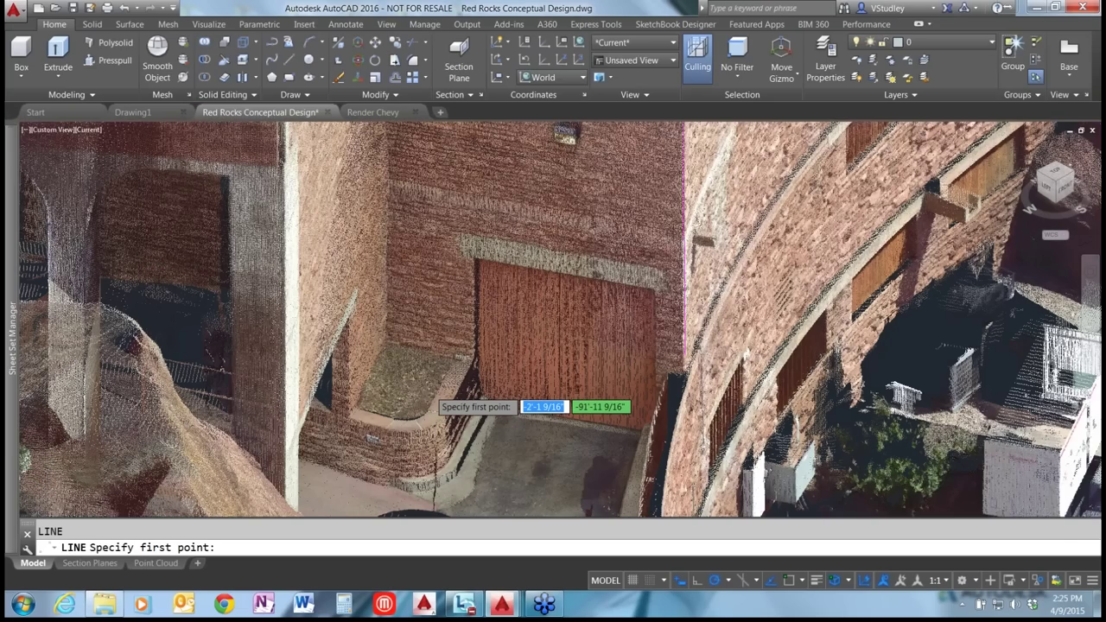
scroll(432, 399, up, 3)
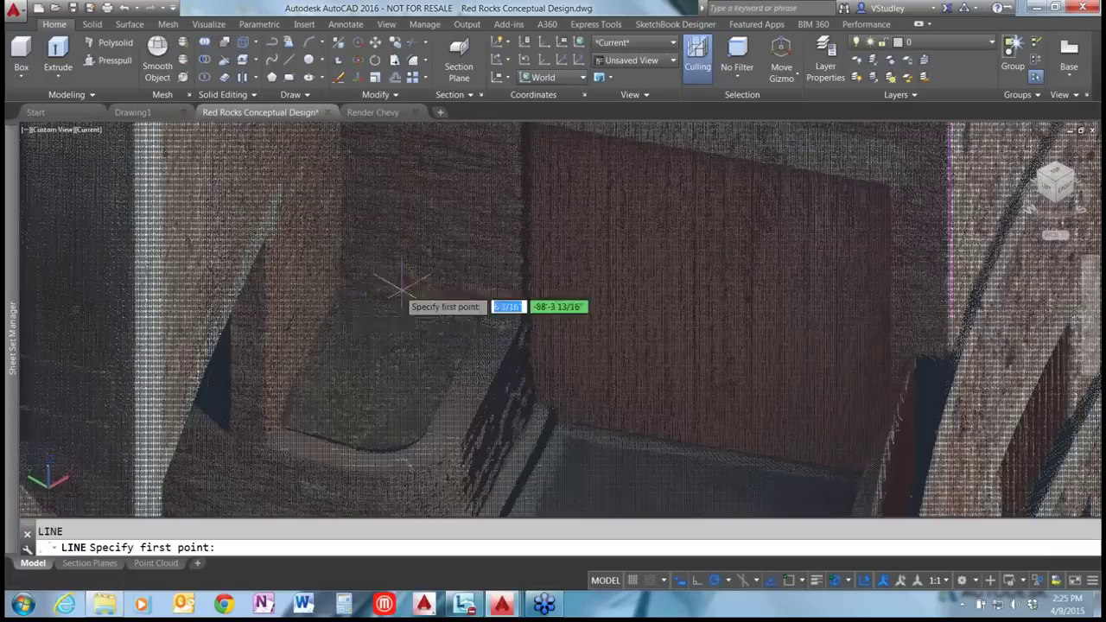
click(346, 297)
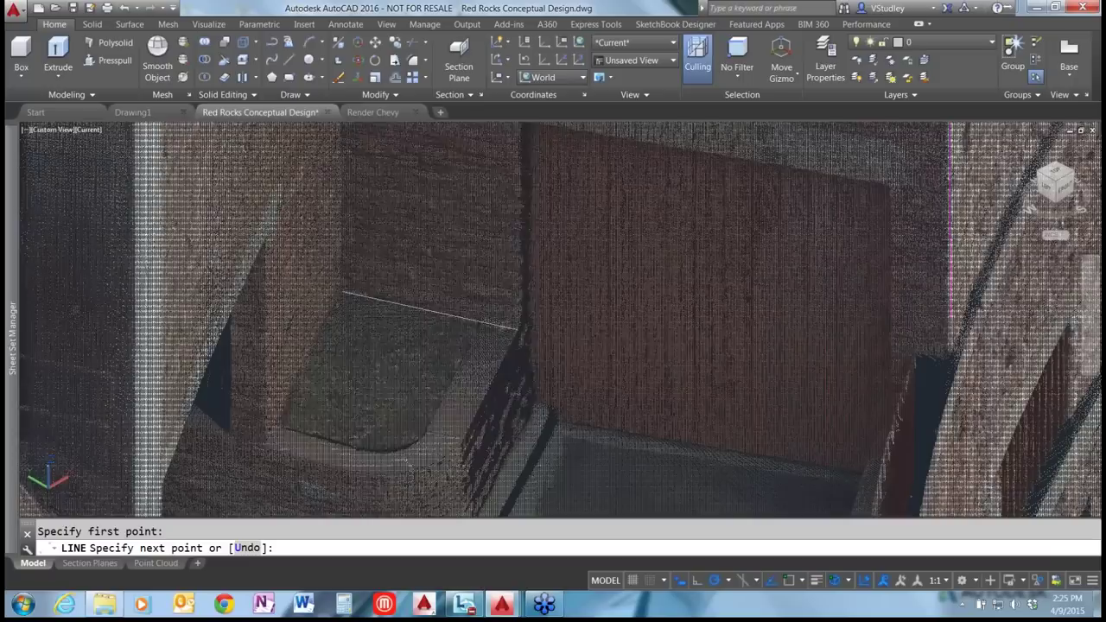
click(520, 329)
key(Return)
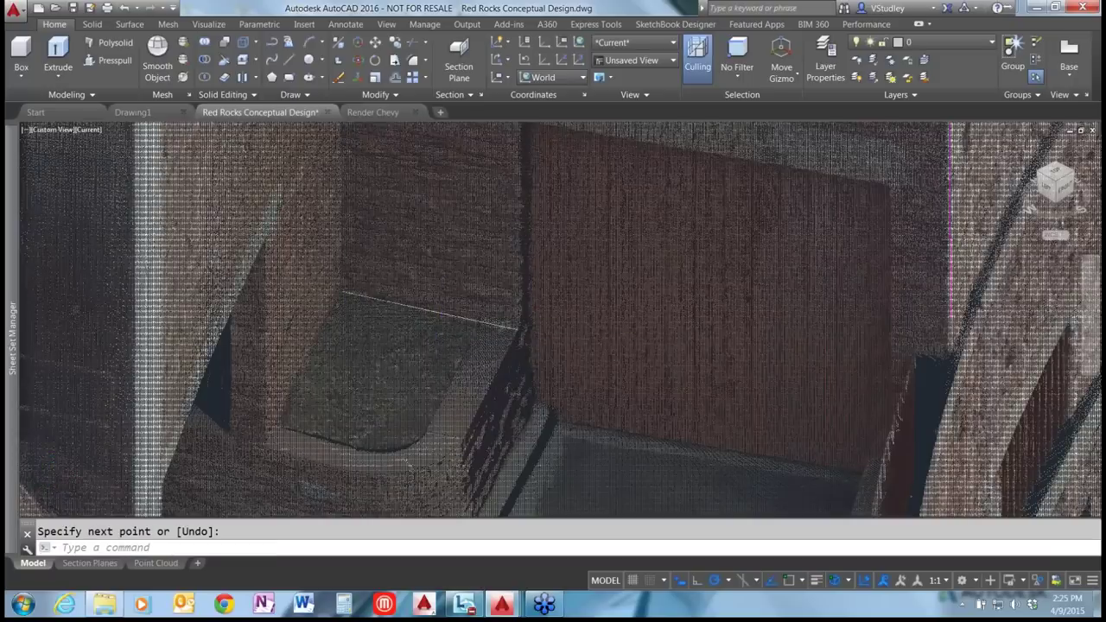
Set the 3D object snap to nearest to centerline of cylinder on point cloud.
scroll(300, 286, down, 3)
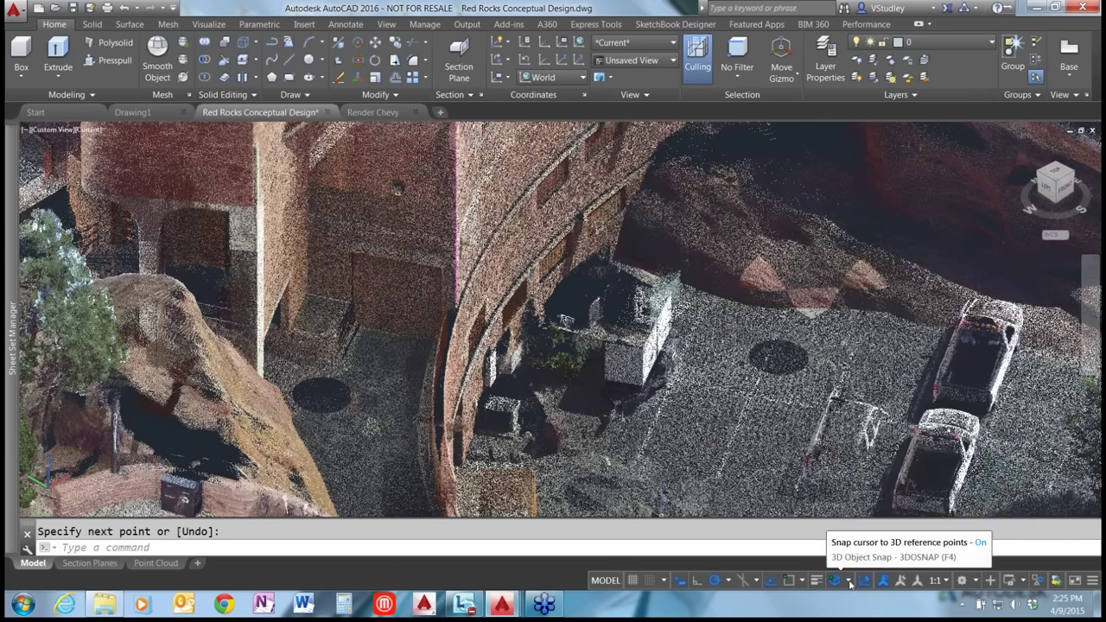
click(848, 580)
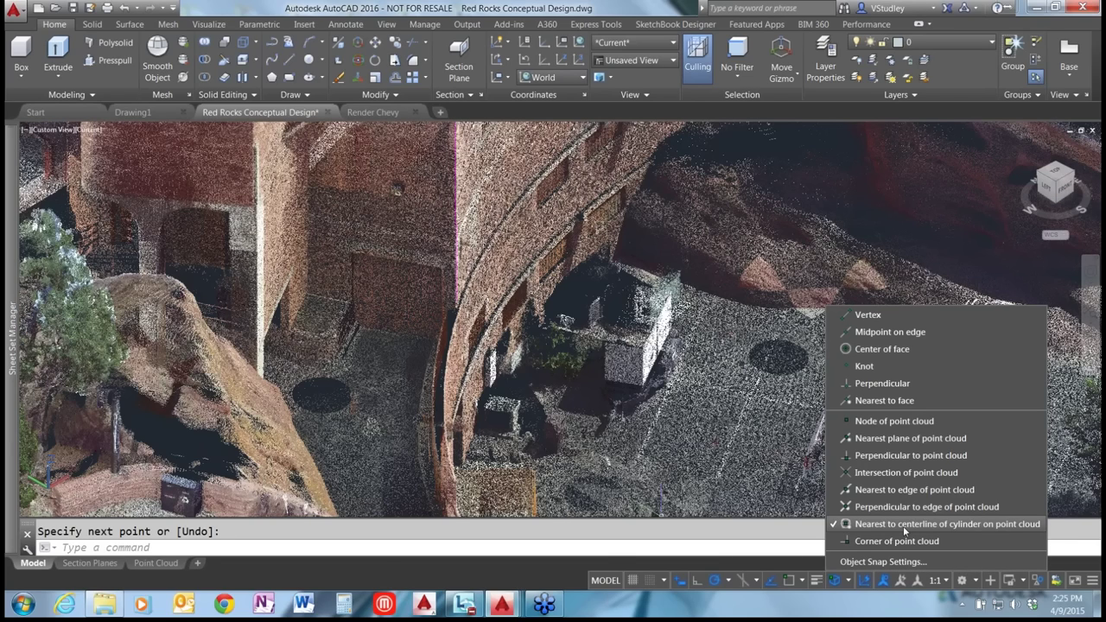
click(809, 243)
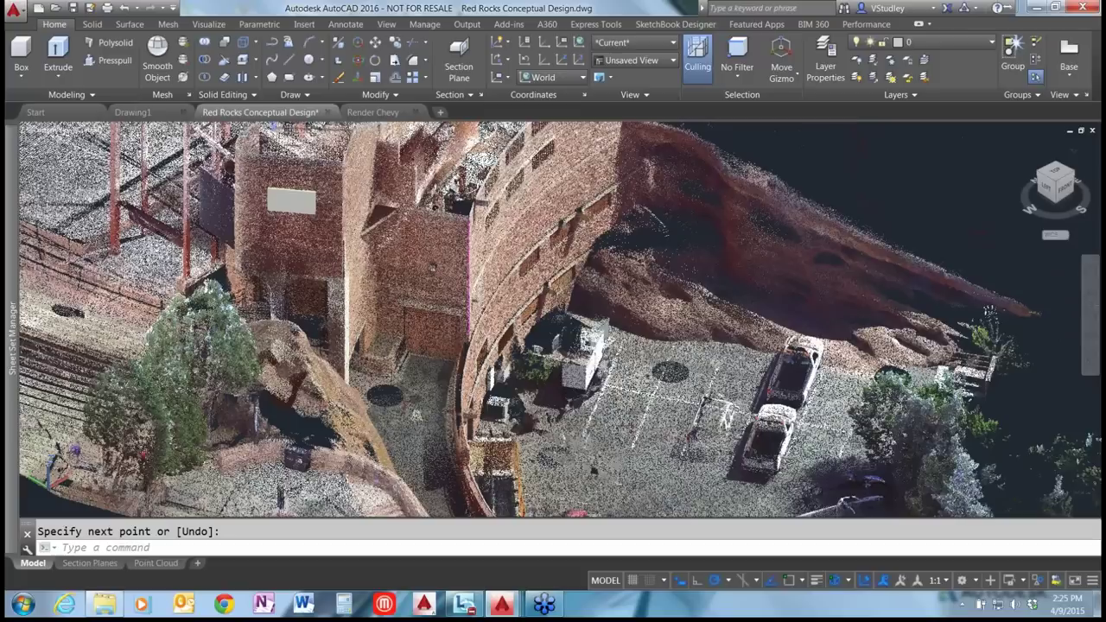
Draw a vertical line starting at the curved brick wall's cylinder centerline, as the axis of the wall.
shift+middle_drag(543, 296, 543, 296)
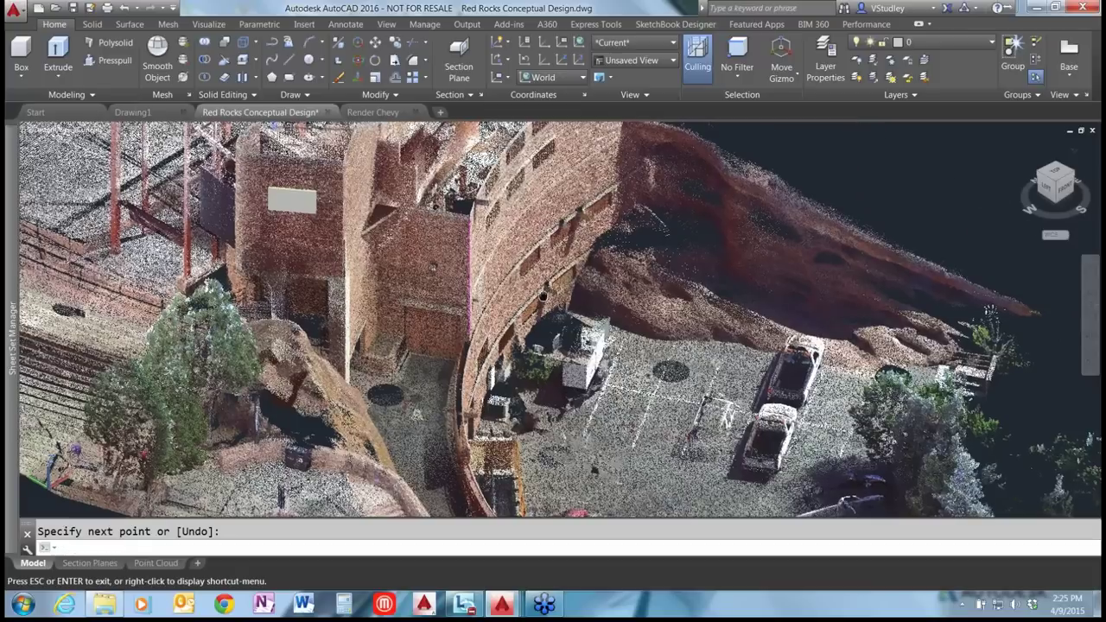
shift+middle_drag(542, 295, 815, 202)
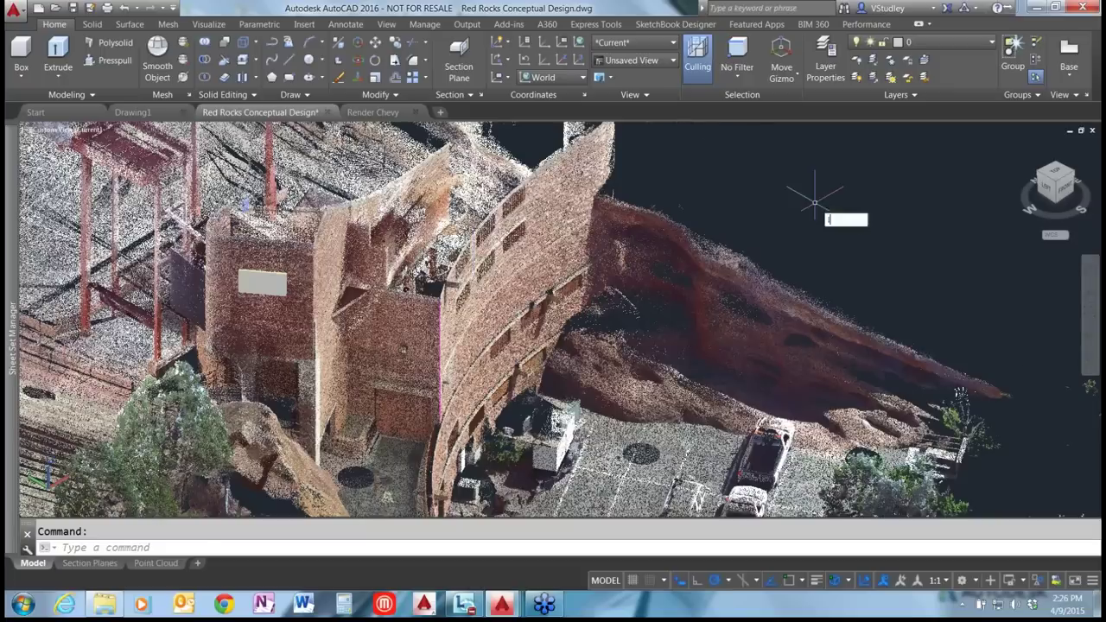
text(line)
key(Return)
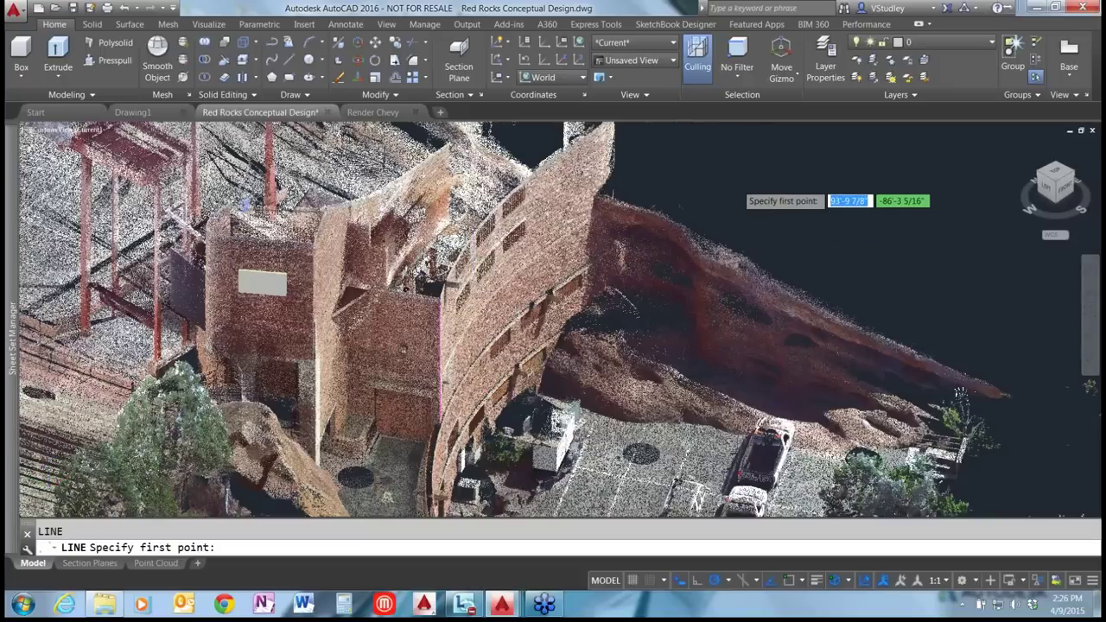
scroll(734, 188, down, 2)
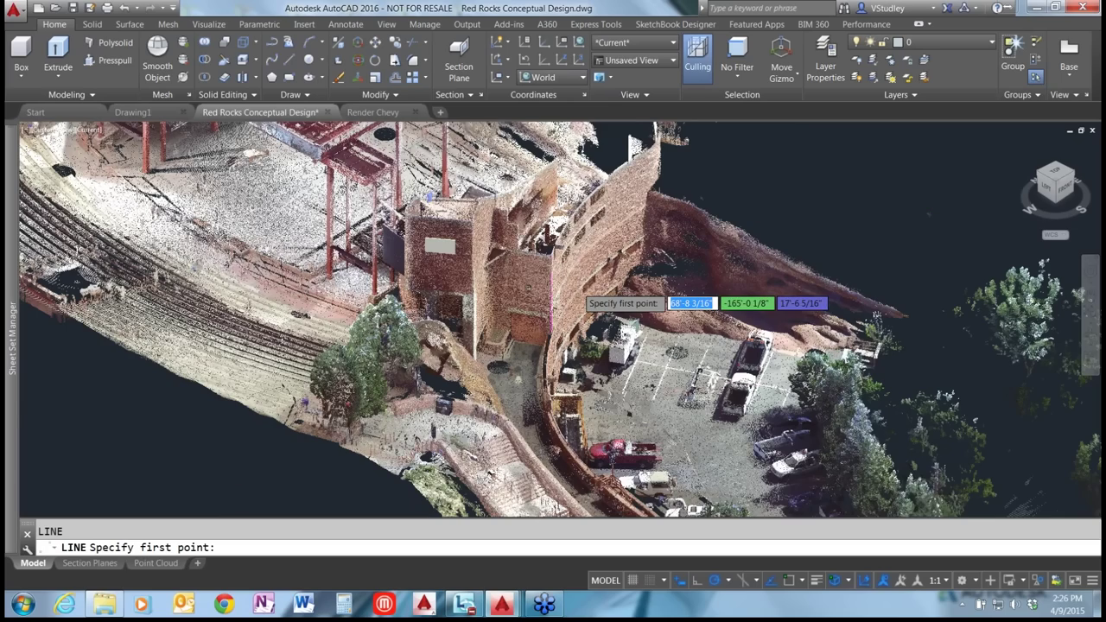
scroll(571, 294, up, 2)
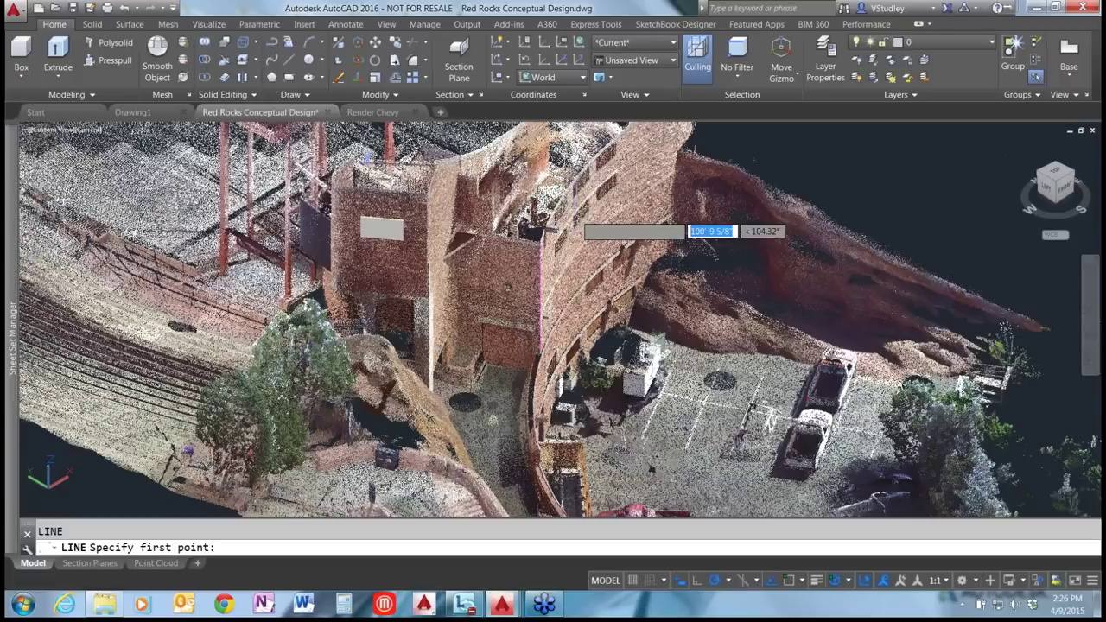
click(570, 221)
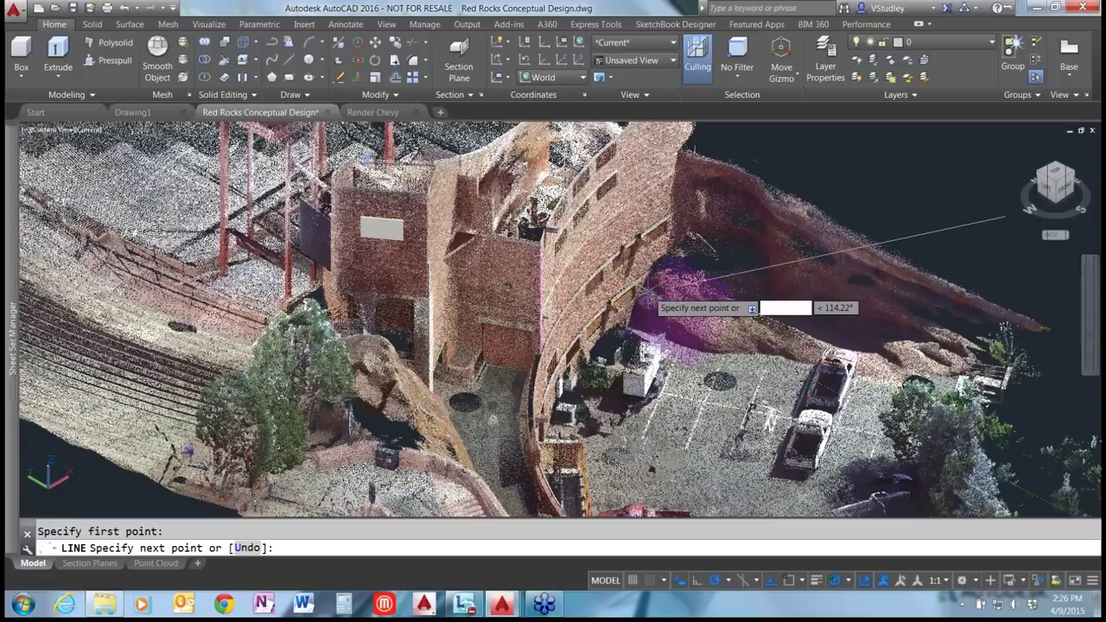
scroll(647, 294, down, 4)
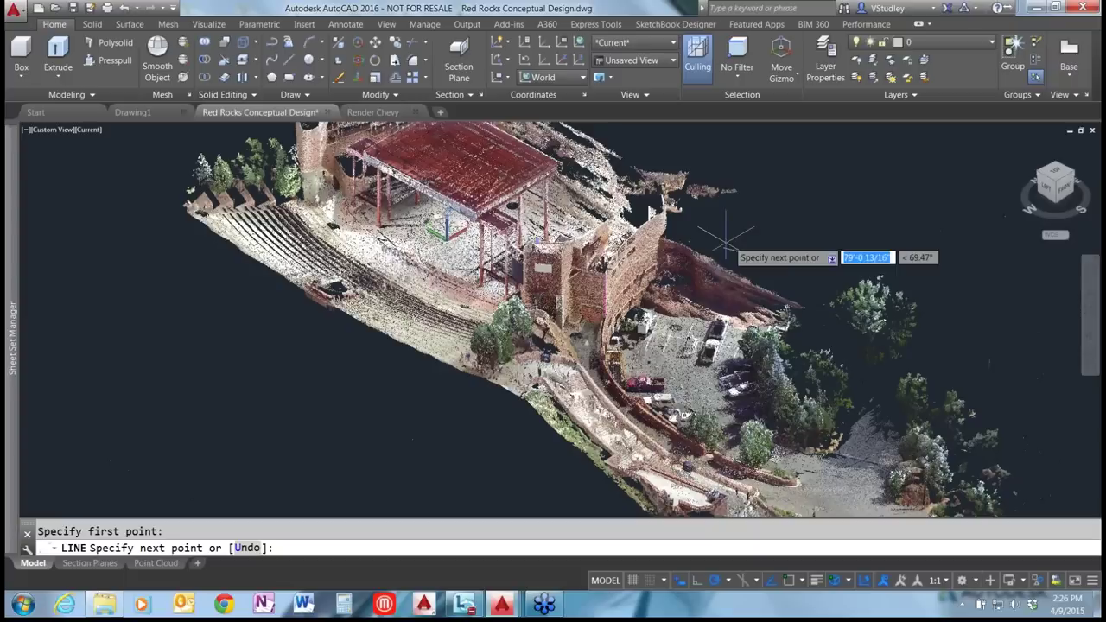
click(788, 160)
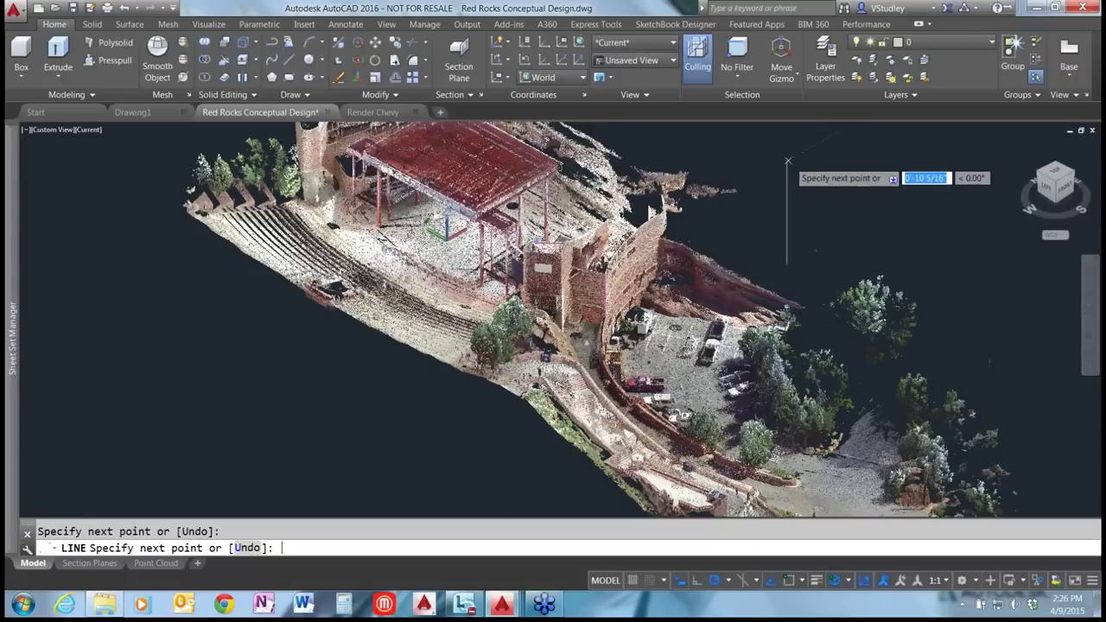
key(Return)
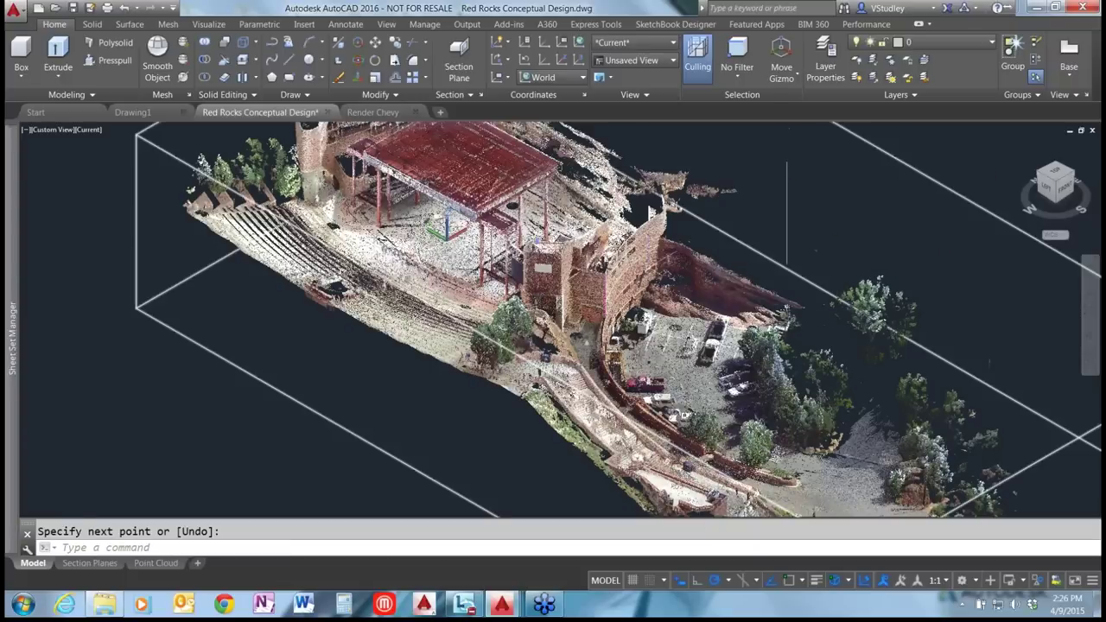
Start a solid Revolve for the vertical magenta edge line on the curved brick wall.
scroll(650, 246, up, 3)
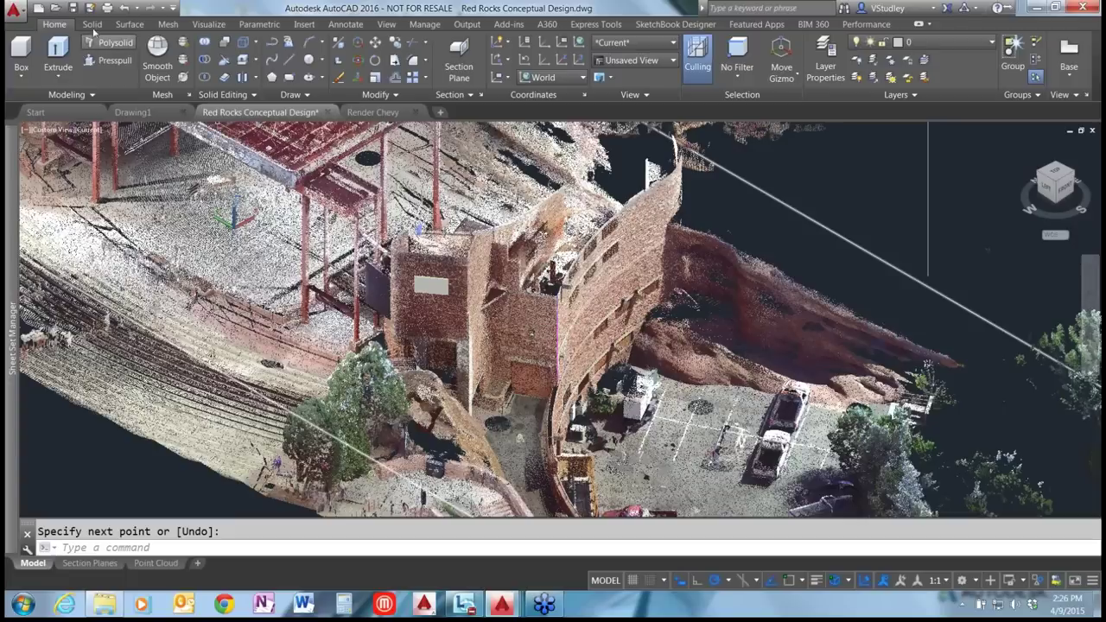
click(93, 25)
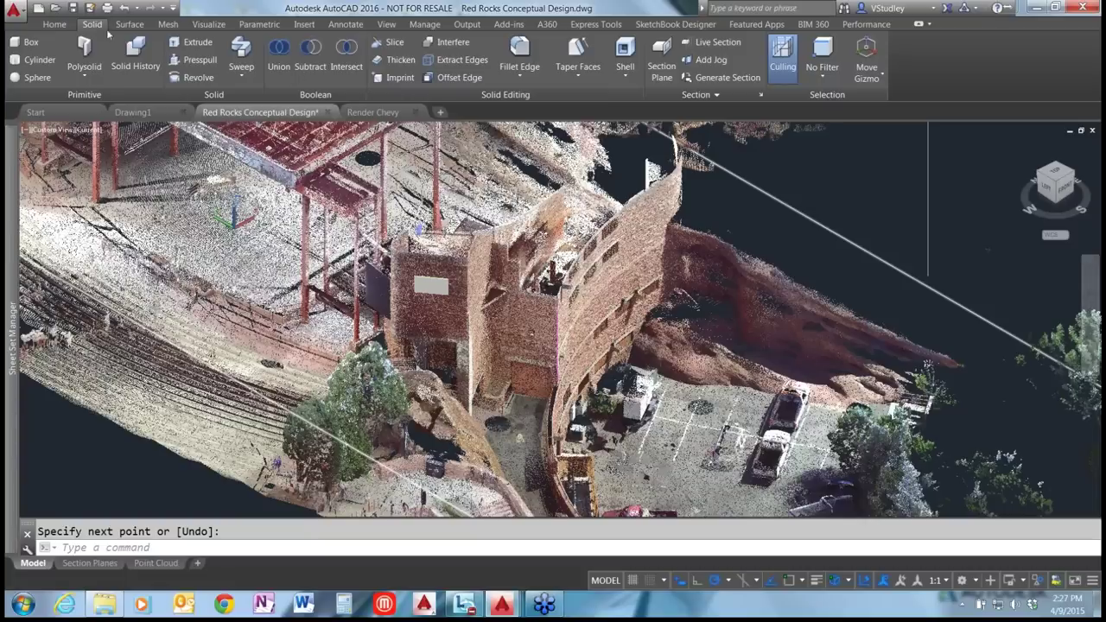
click(184, 77)
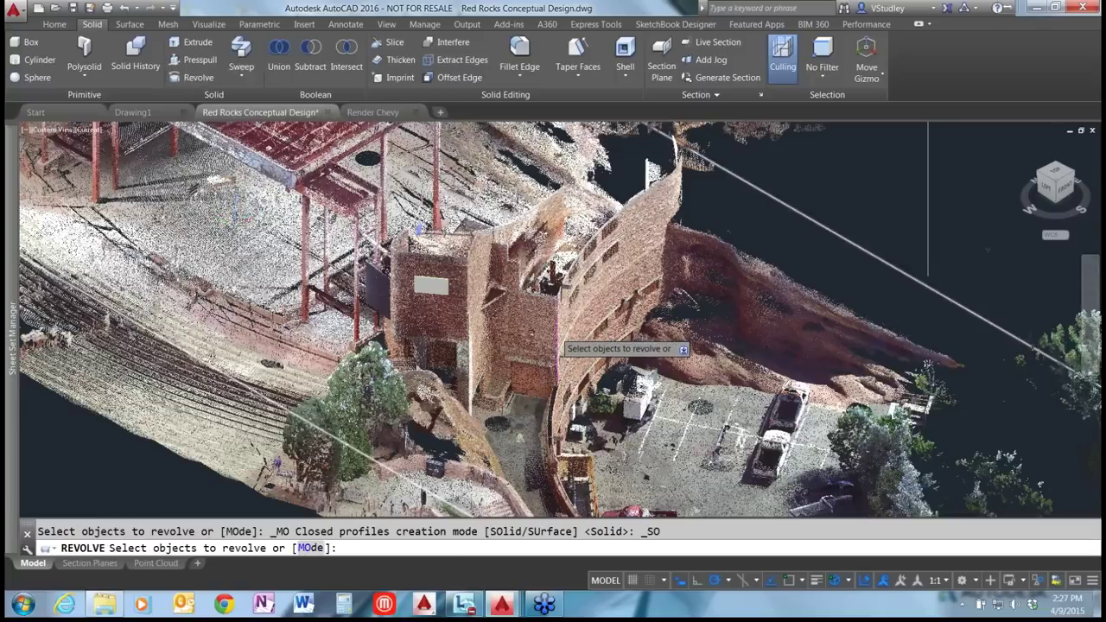
scroll(557, 343, up, 2)
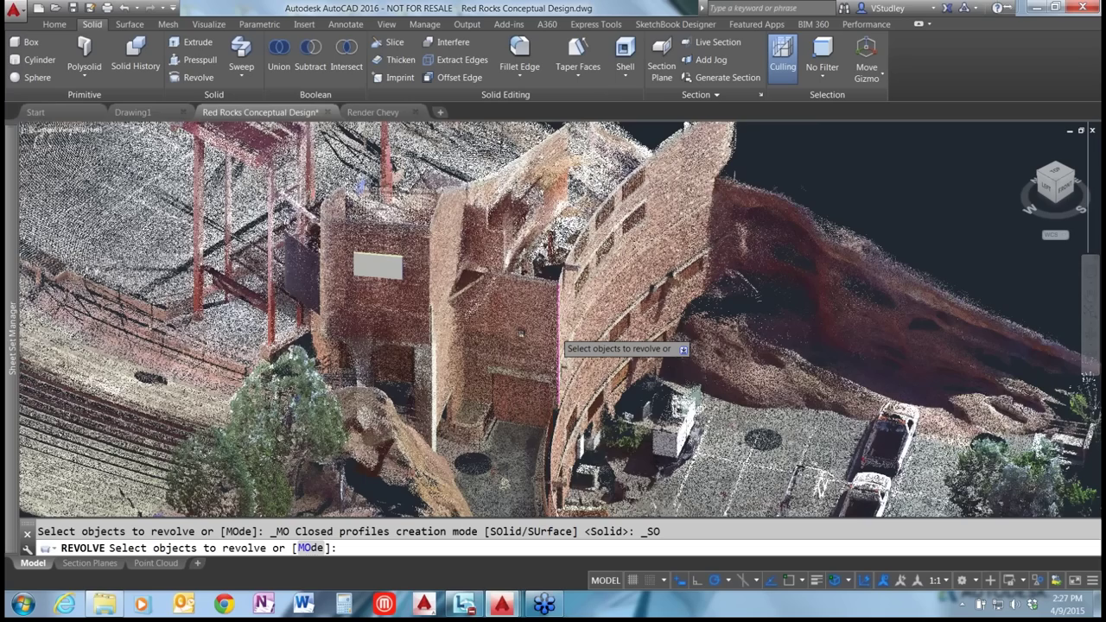
Revolve the vertical line at the curved brick wall's edge around the vertical axis line above the car park, with the direction reversed.
click(559, 346)
scroll(564, 315, up, 2)
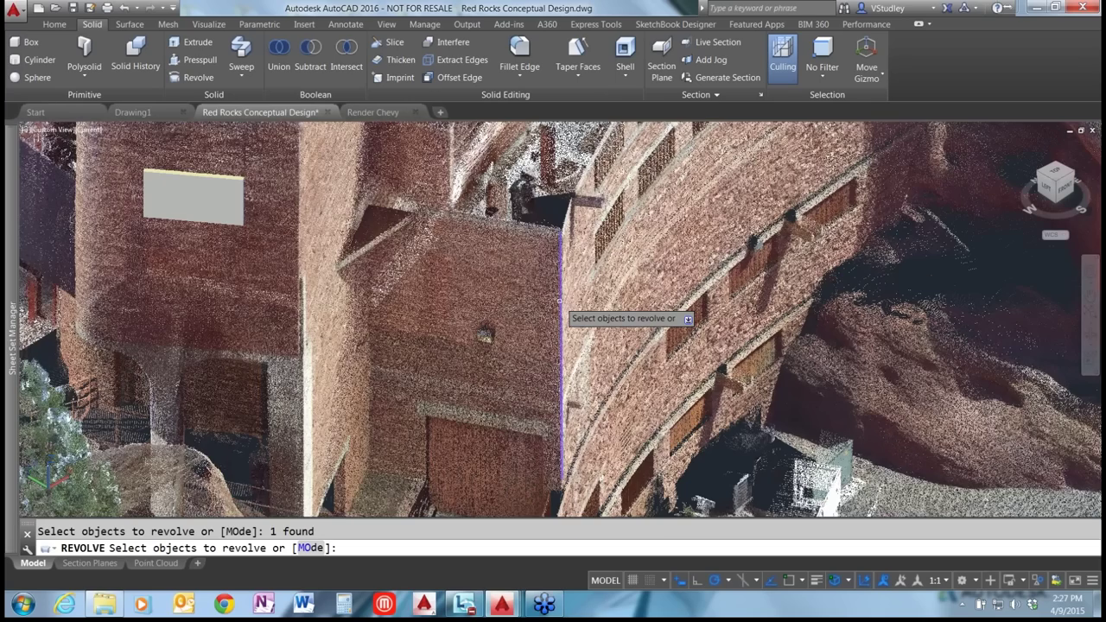
key(Return)
scroll(559, 300, down, 5)
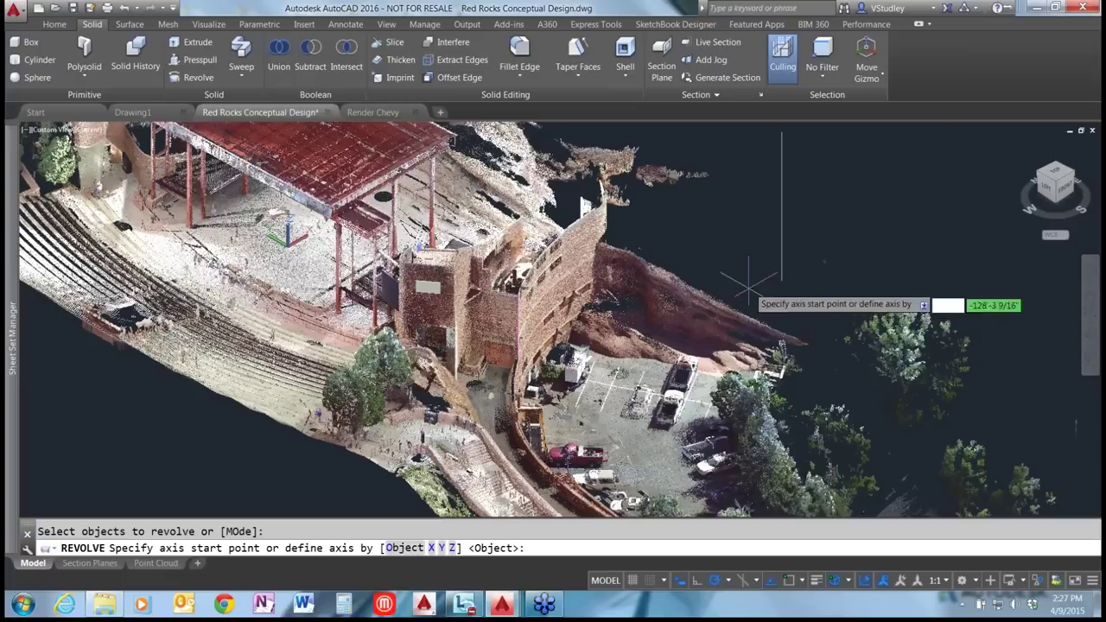
key(Return)
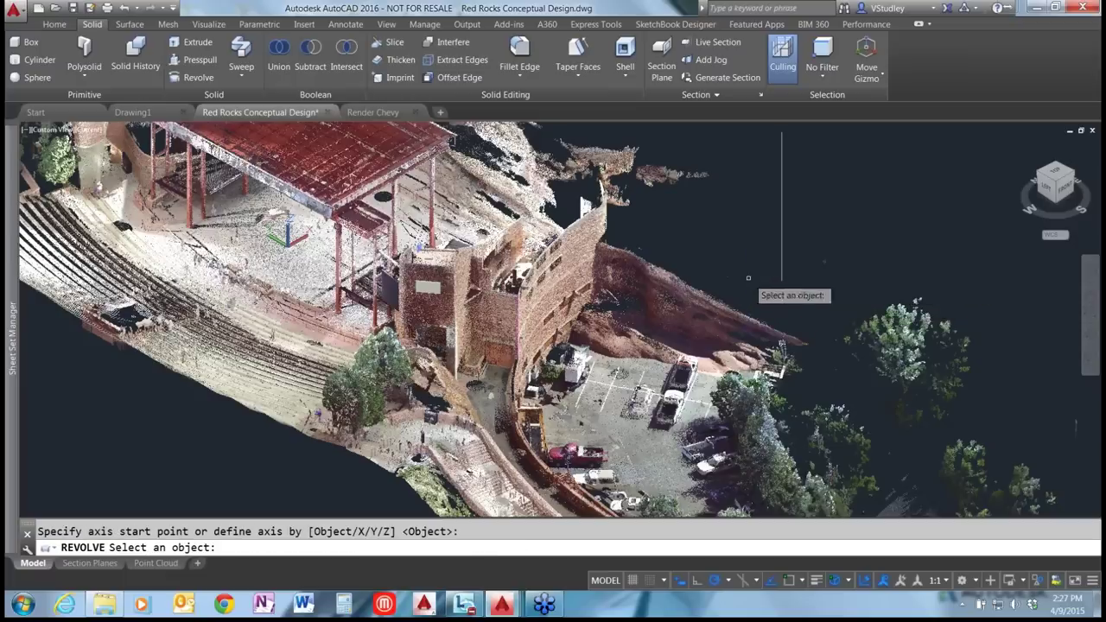
click(781, 231)
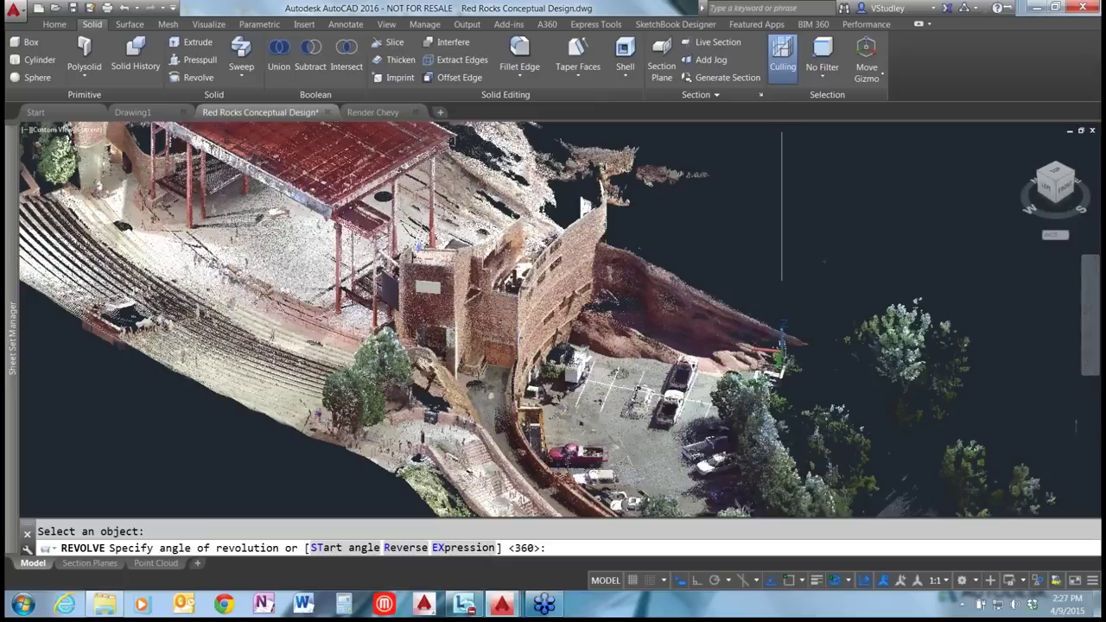
text(r)
key(Return)
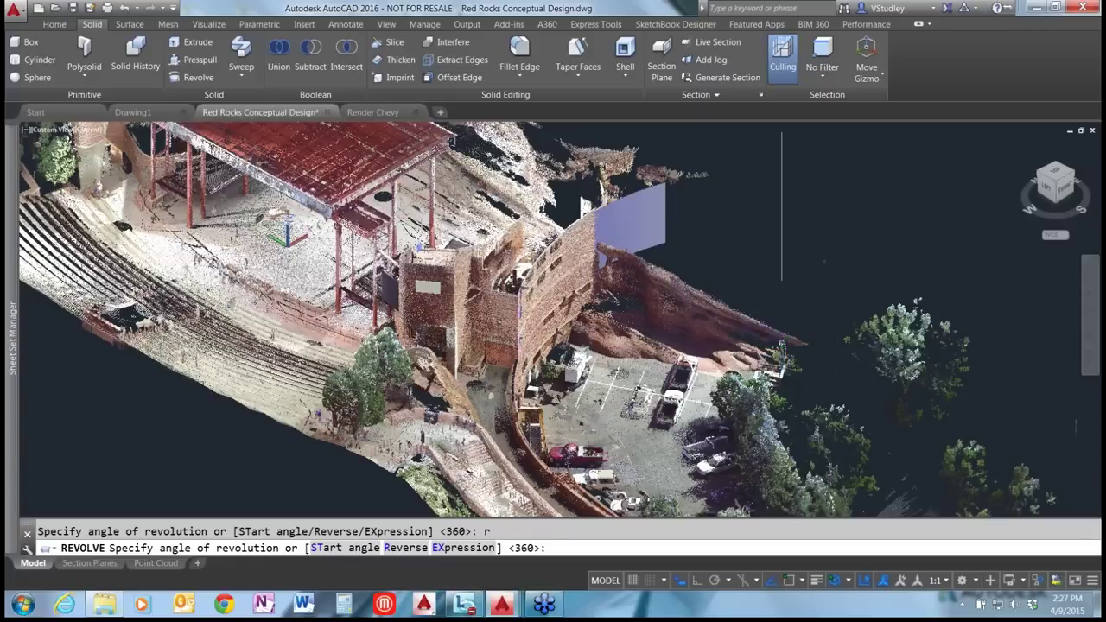
key(Return)
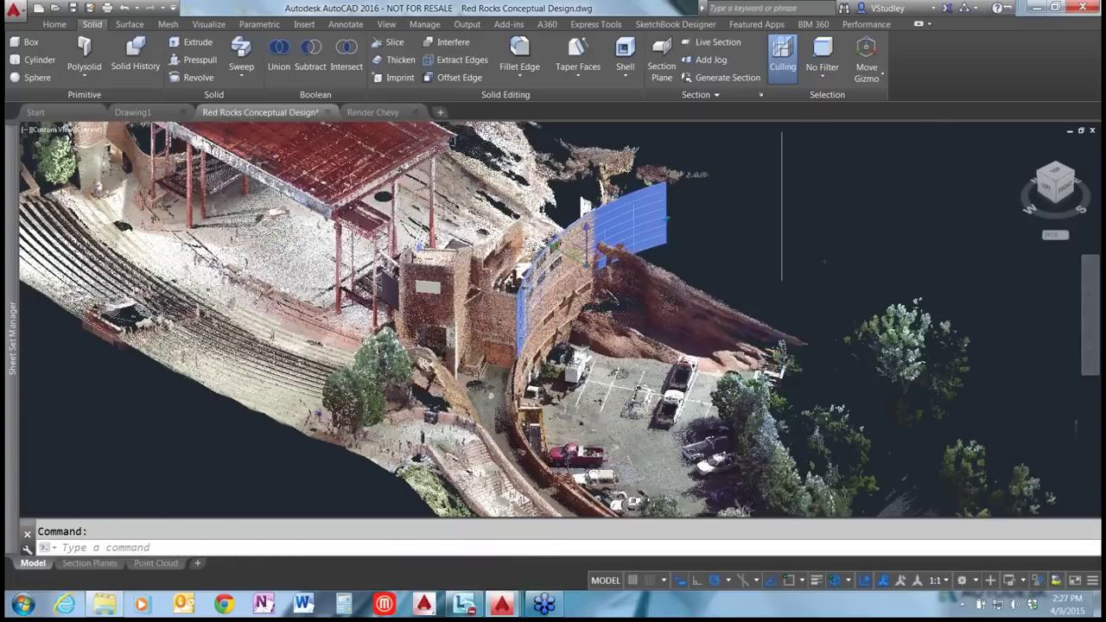
scroll(538, 281, up, 2)
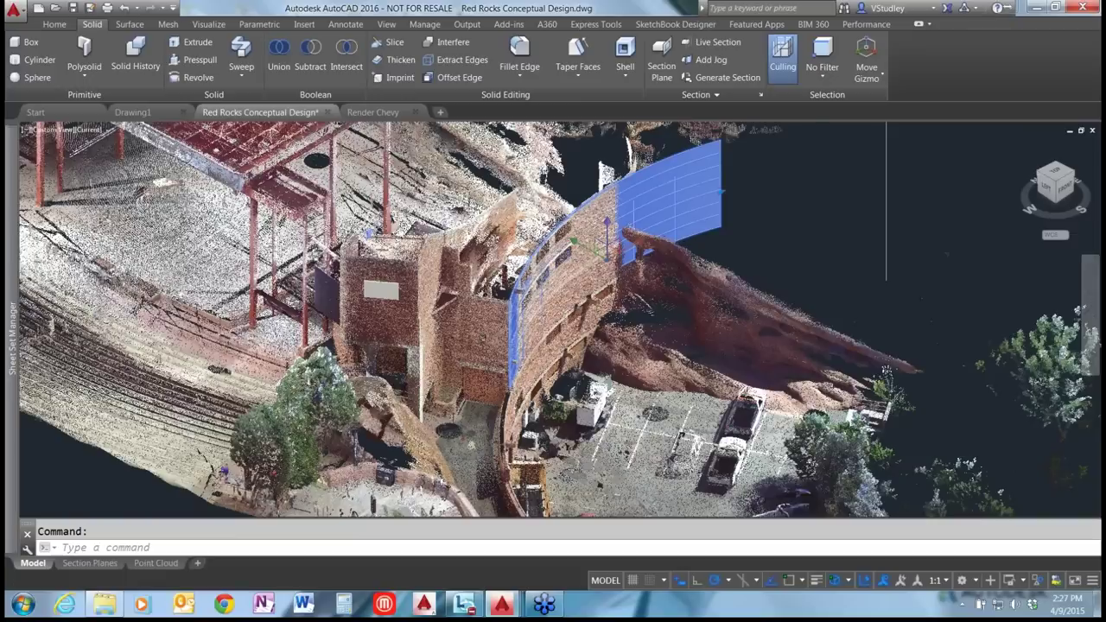
scroll(538, 281, down, 1)
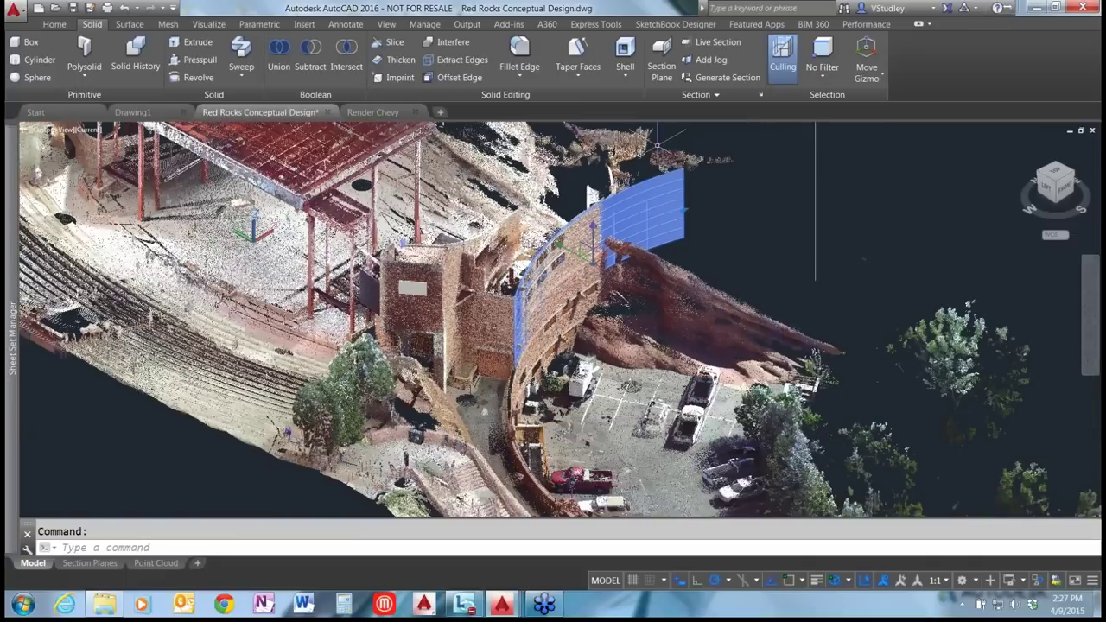
Deselect the revolved wall surface and end object isolation to bring back the hidden building objects.
key(Escape)
right_click(862, 171)
mouse_move(903, 231)
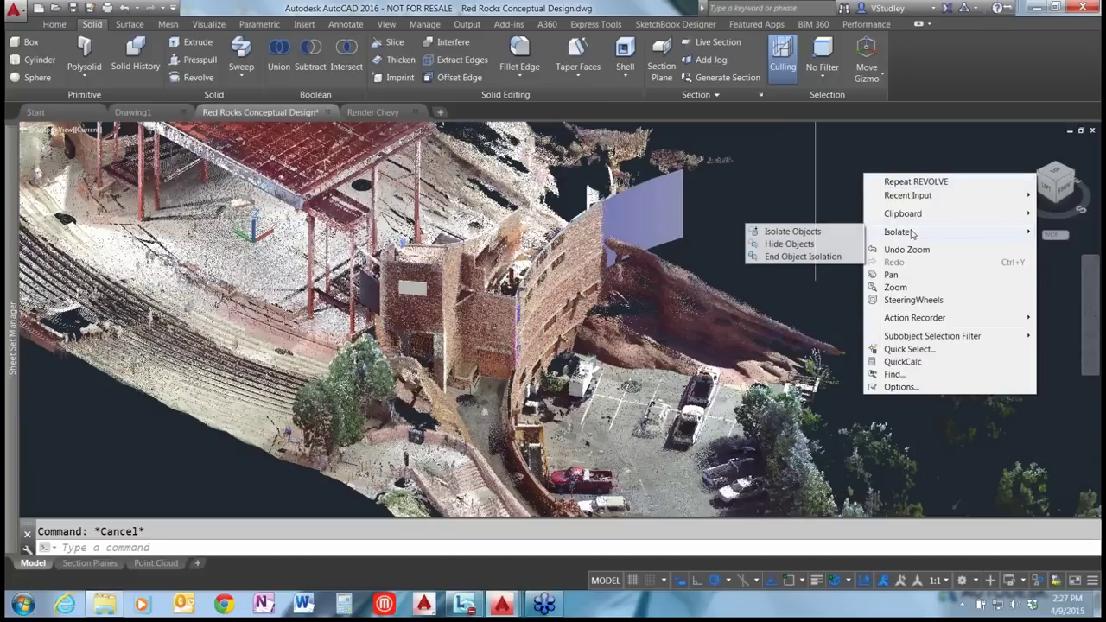
click(800, 256)
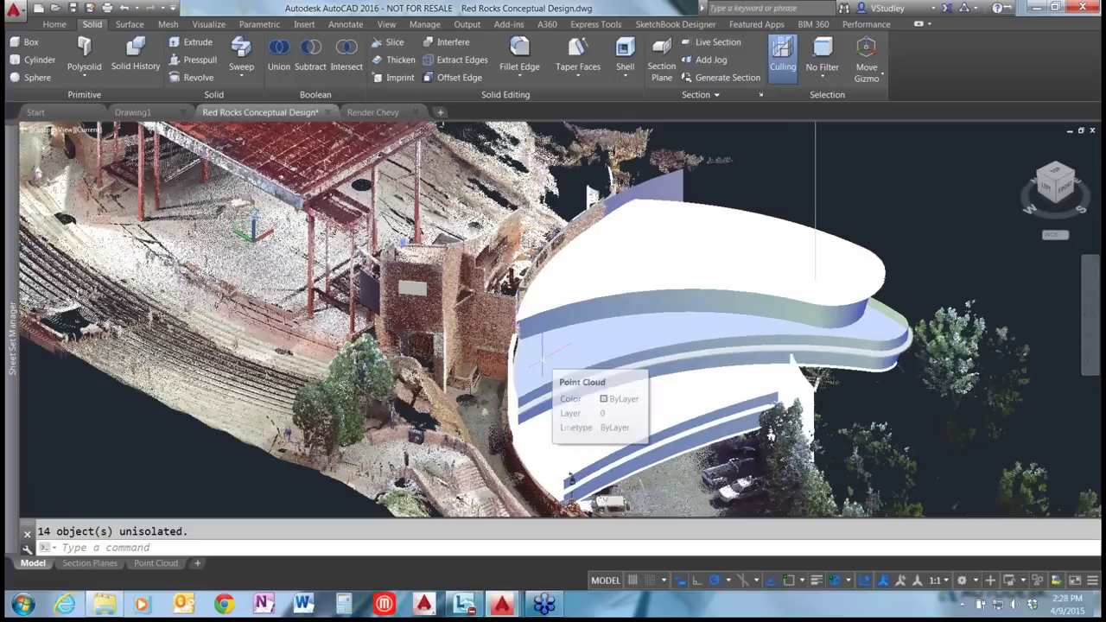
Close the Red Rocks Conceptual Design drawing without saving its changes.
key(Escape)
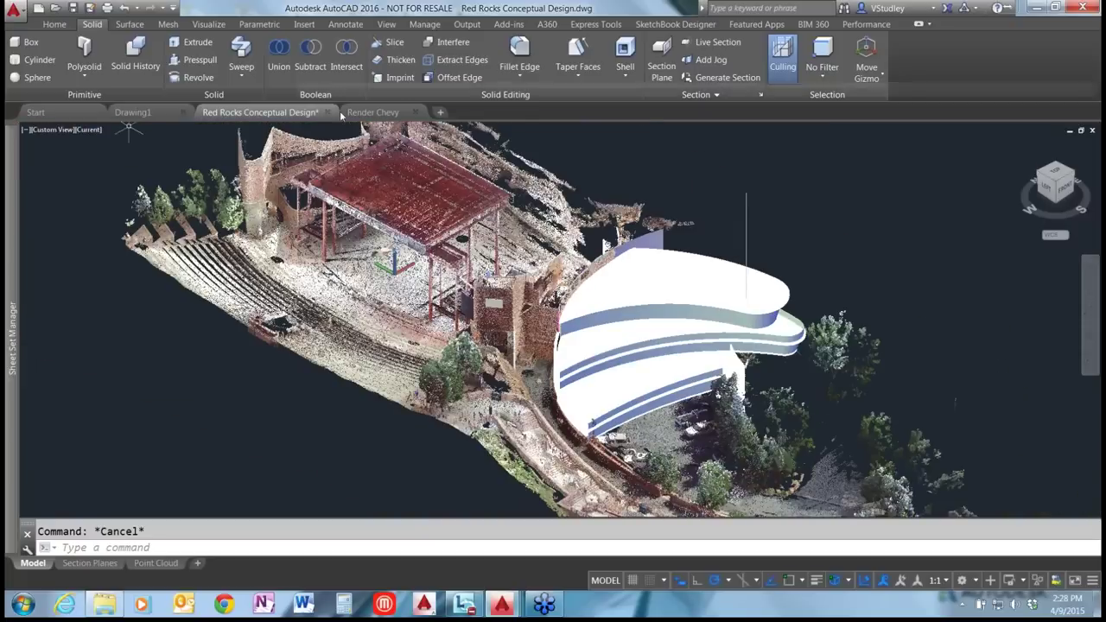
click(328, 114)
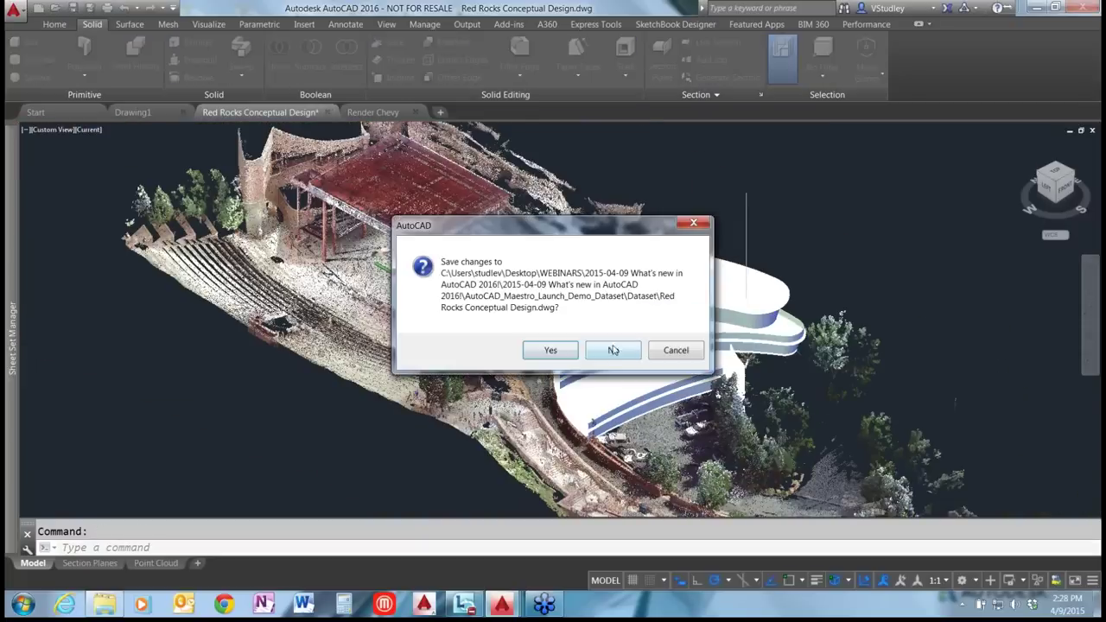
click(612, 351)
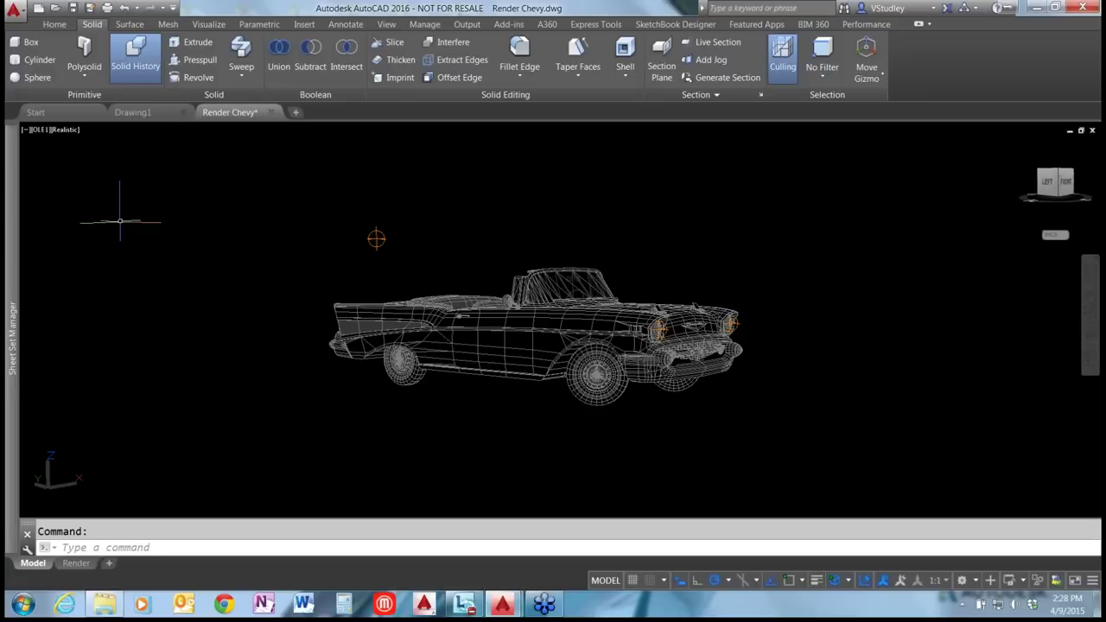
In the Render Presets Manager, choose the Coffee-Break Quality preset and a render size of 1920 x 1080 px - Full HDTV.
click(54, 24)
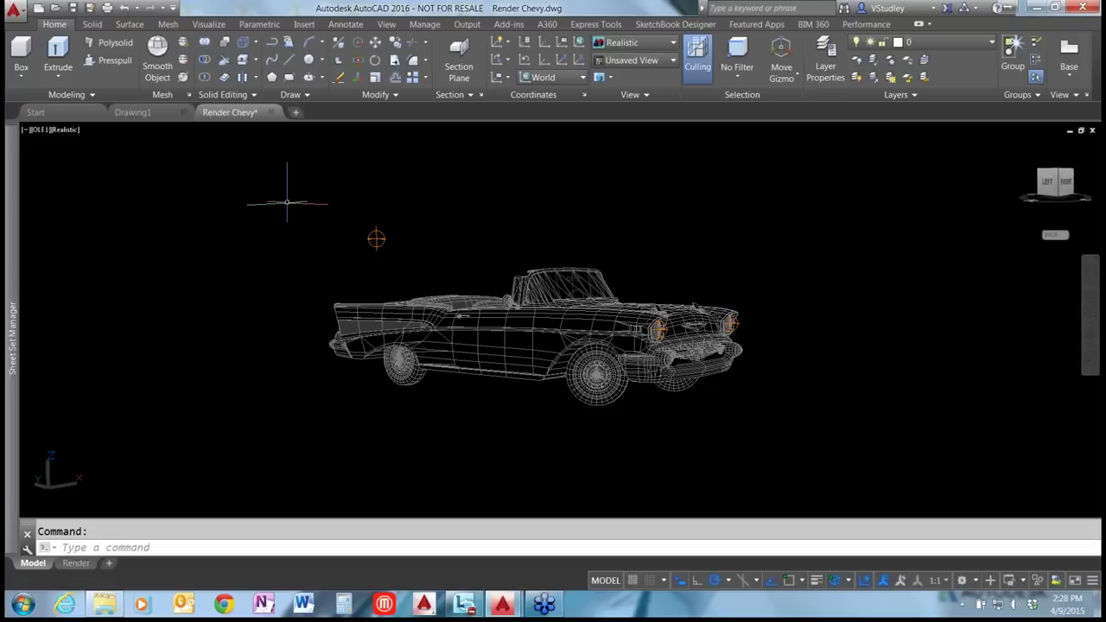
click(221, 26)
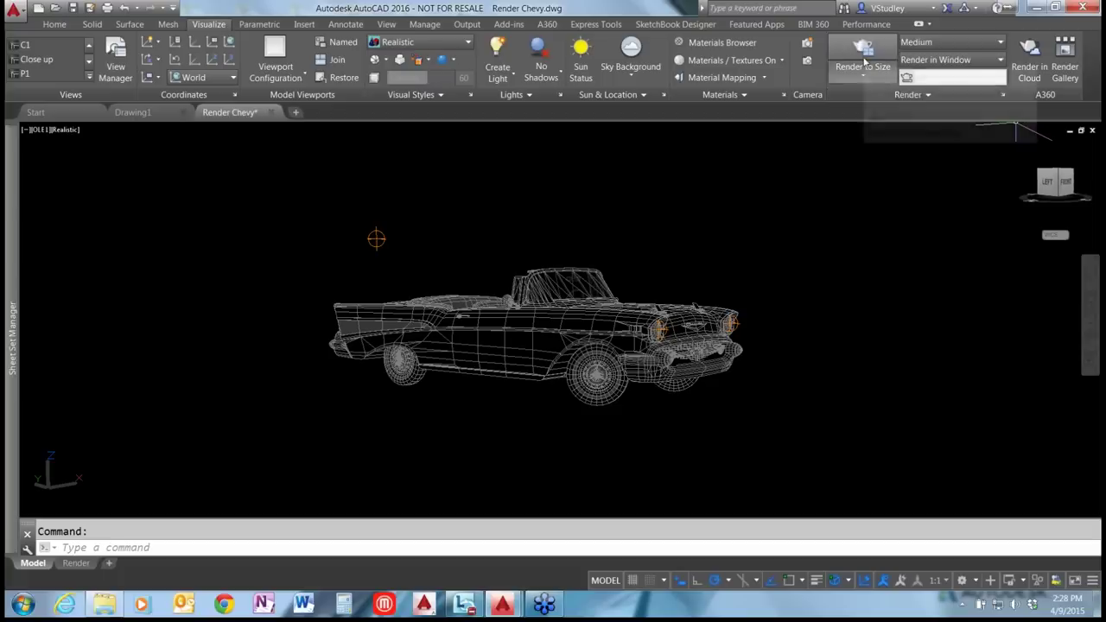
click(1000, 43)
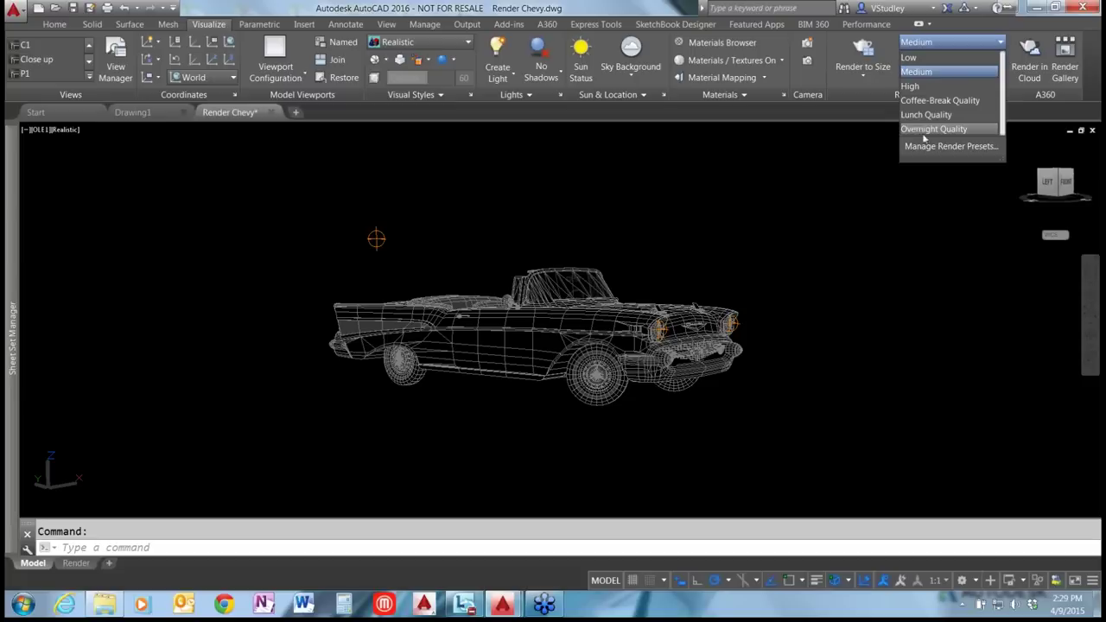
click(931, 147)
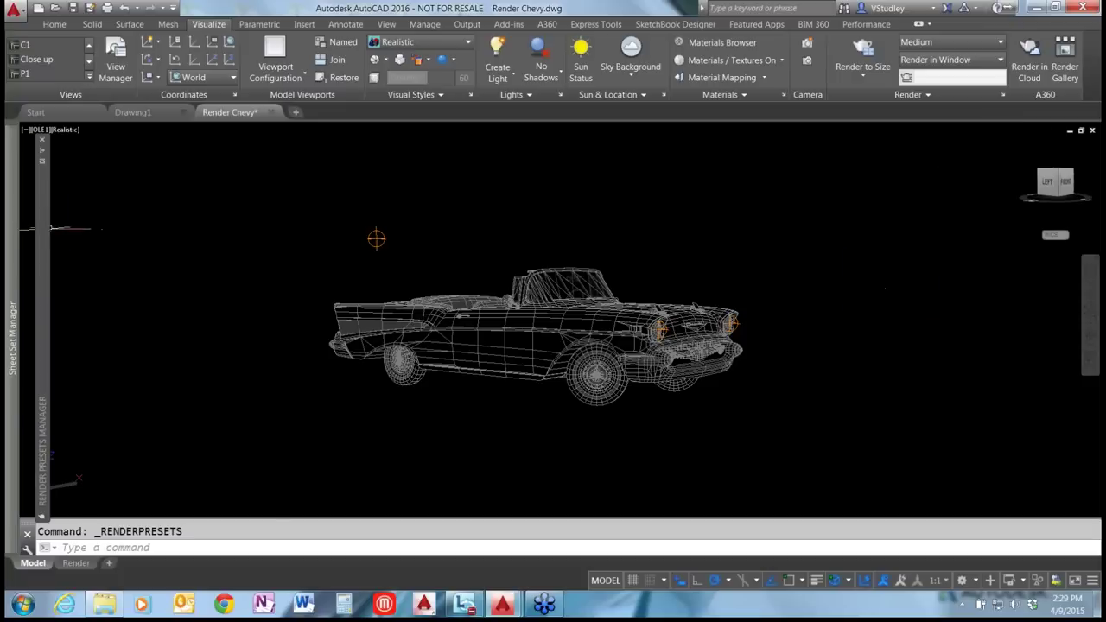
mouse_move(44, 197)
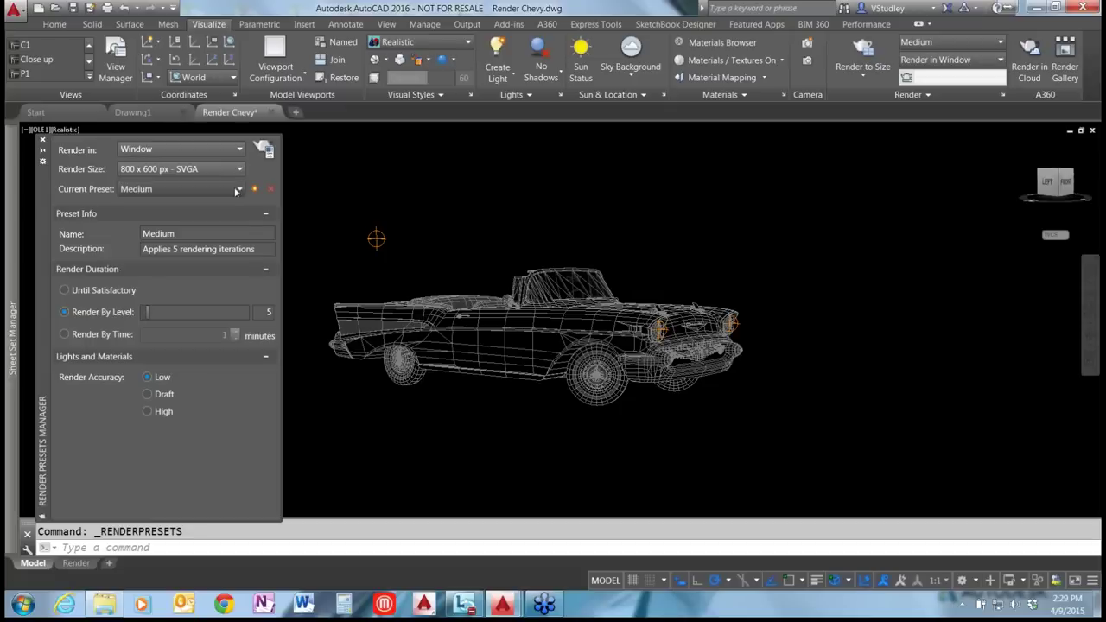
click(187, 189)
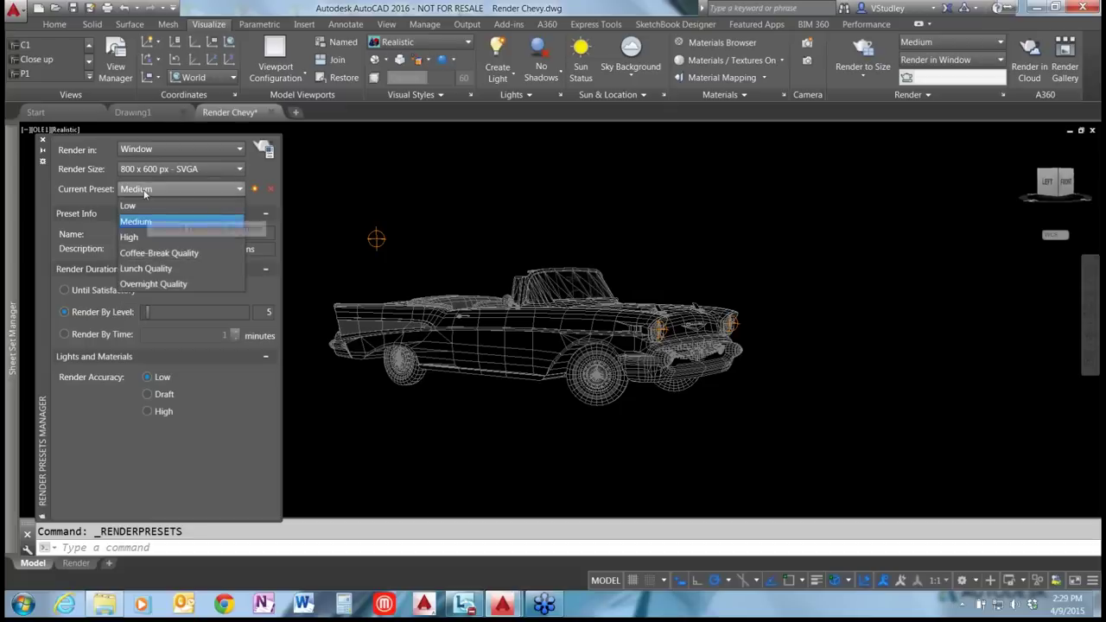
click(159, 253)
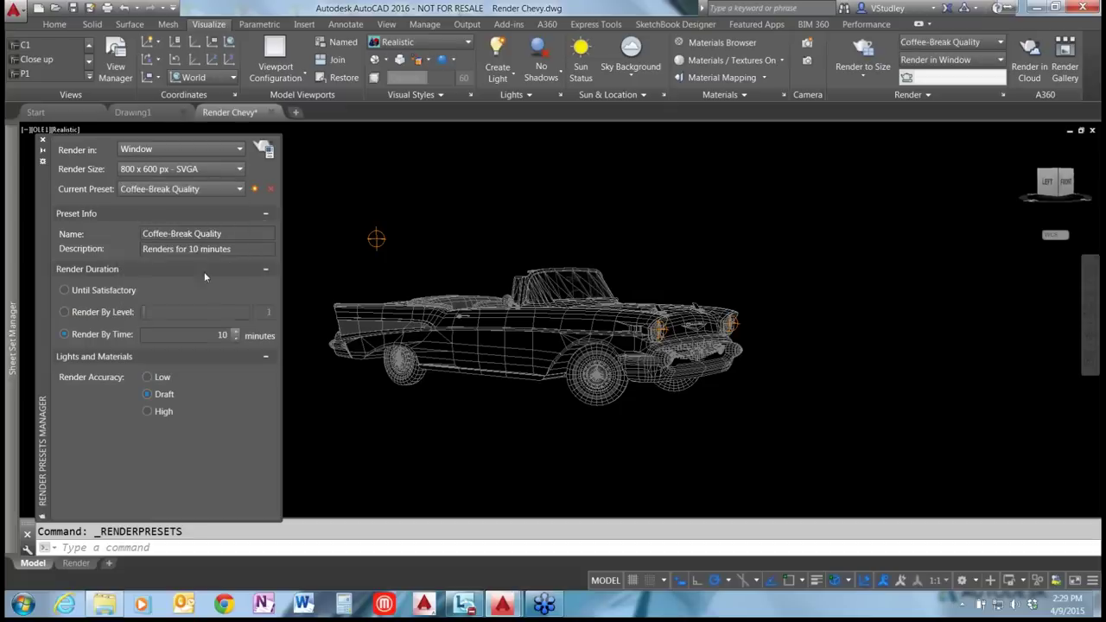
click(228, 170)
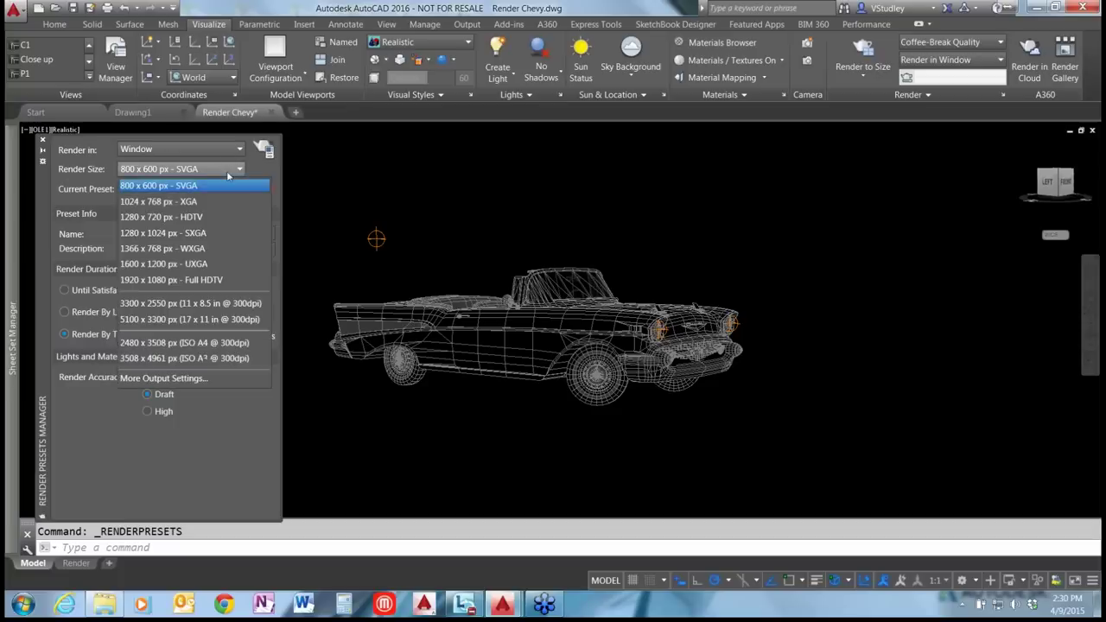
click(215, 280)
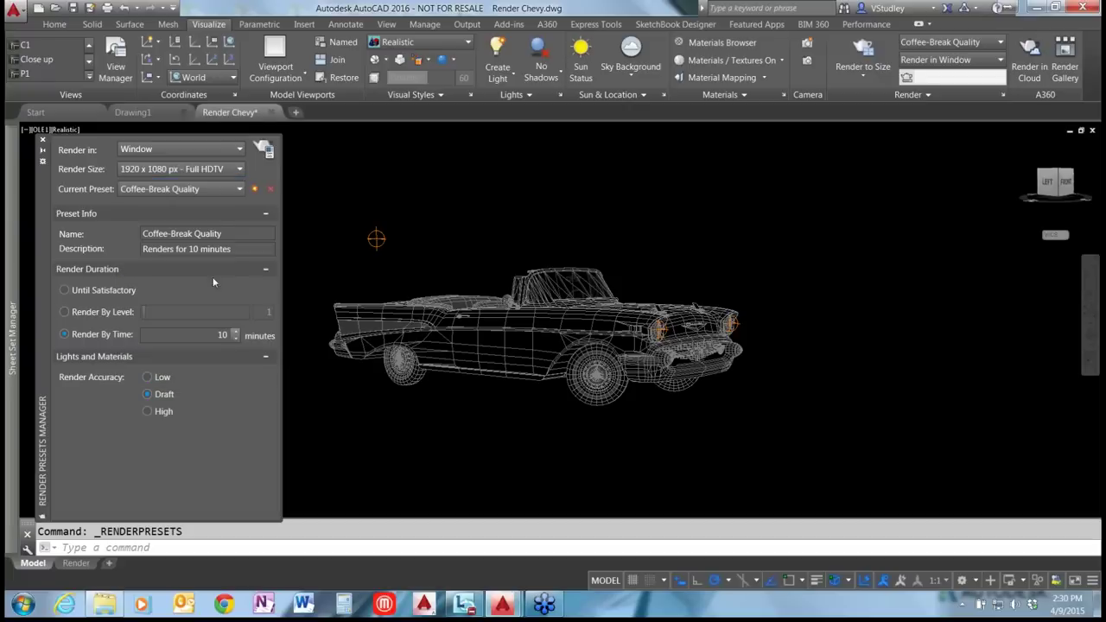
Create a copy of the Coffee-Break Quality render preset and name it Favorite.
click(254, 189)
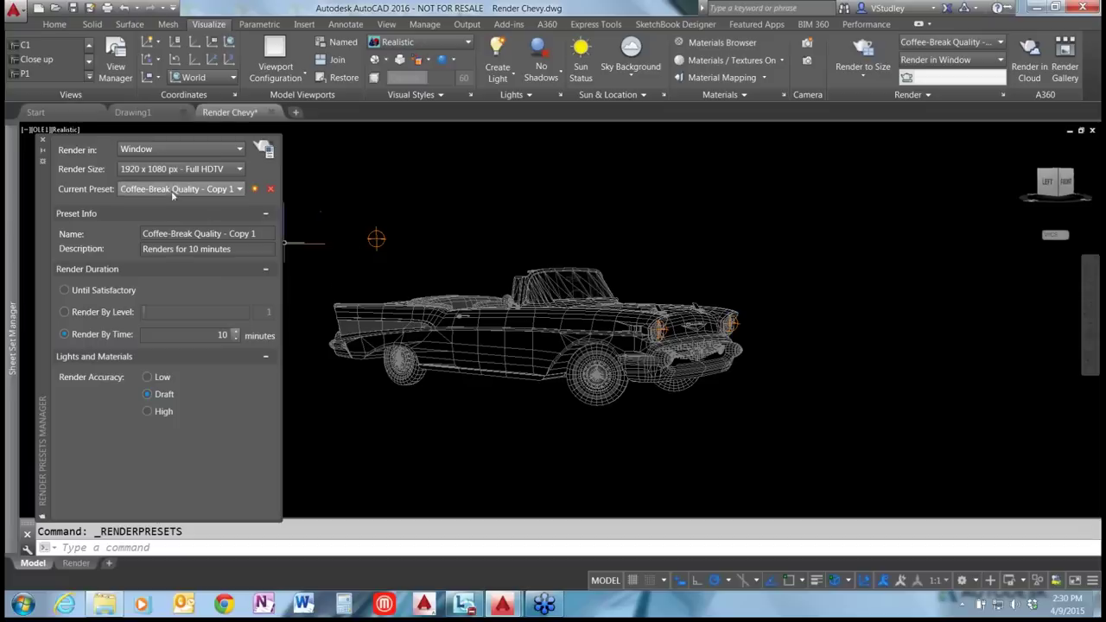
click(204, 234)
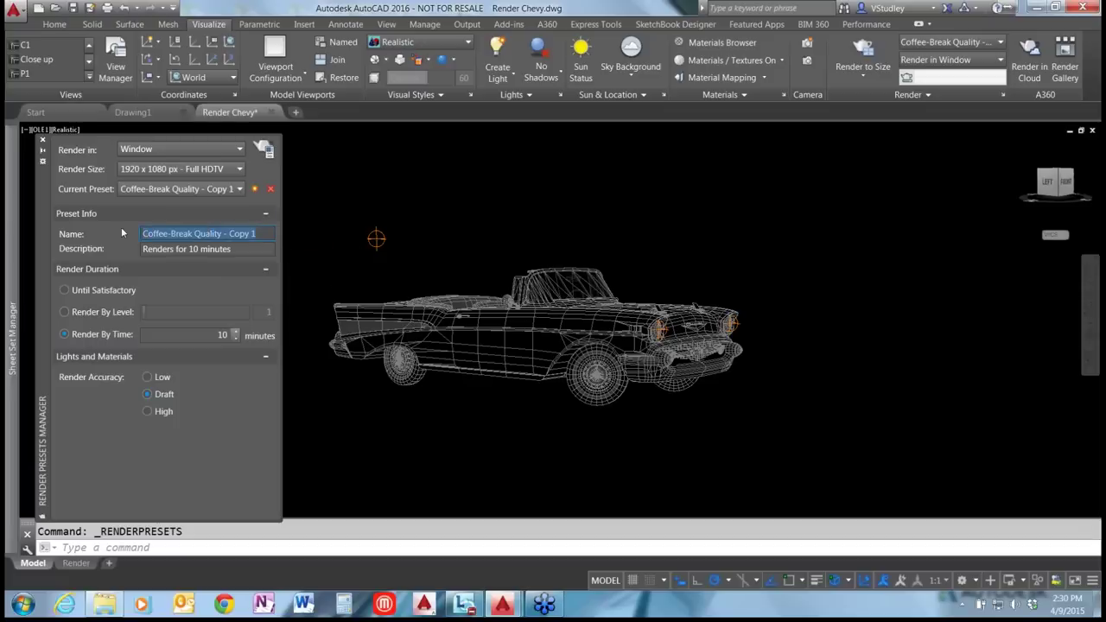
text(Favorite)
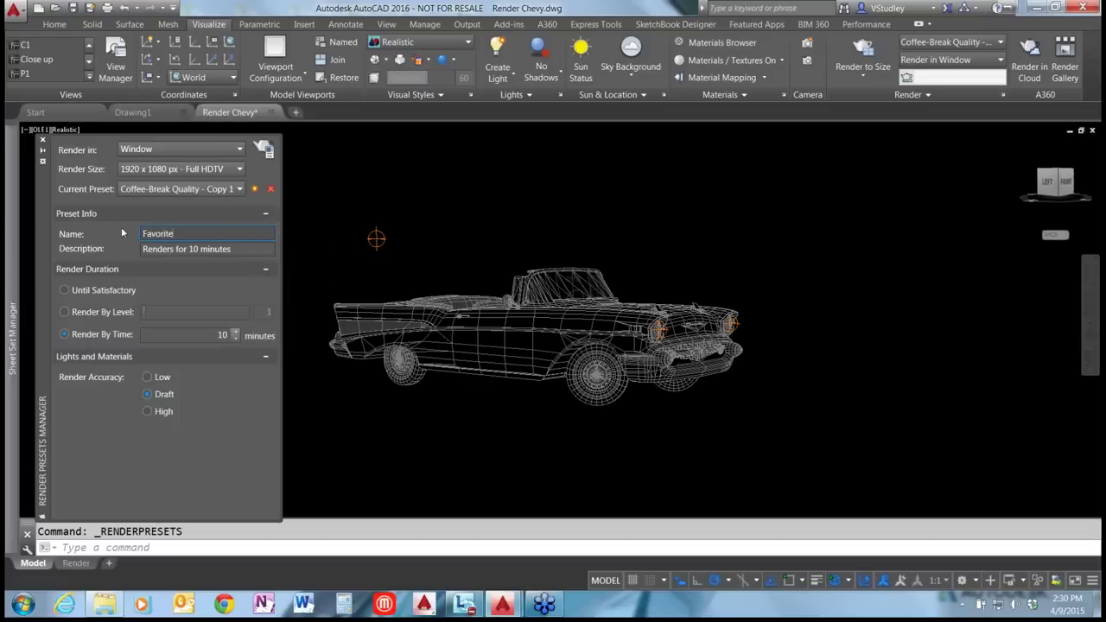
click(200, 253)
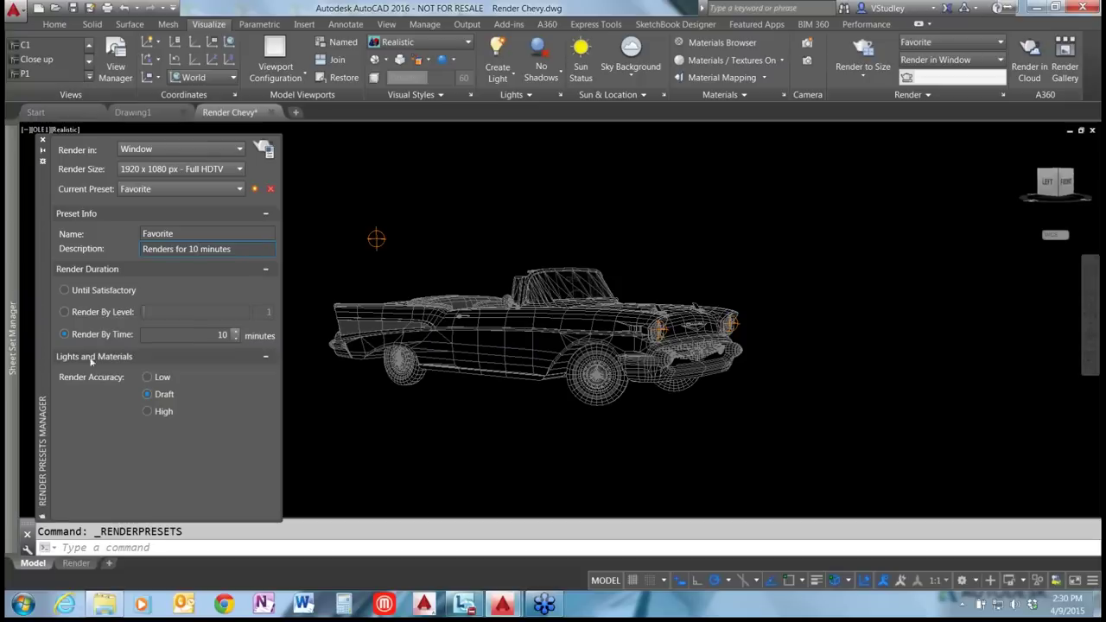
Try the Until Satisfactory and Render By Level duration options for the Favorite preset.
click(66, 290)
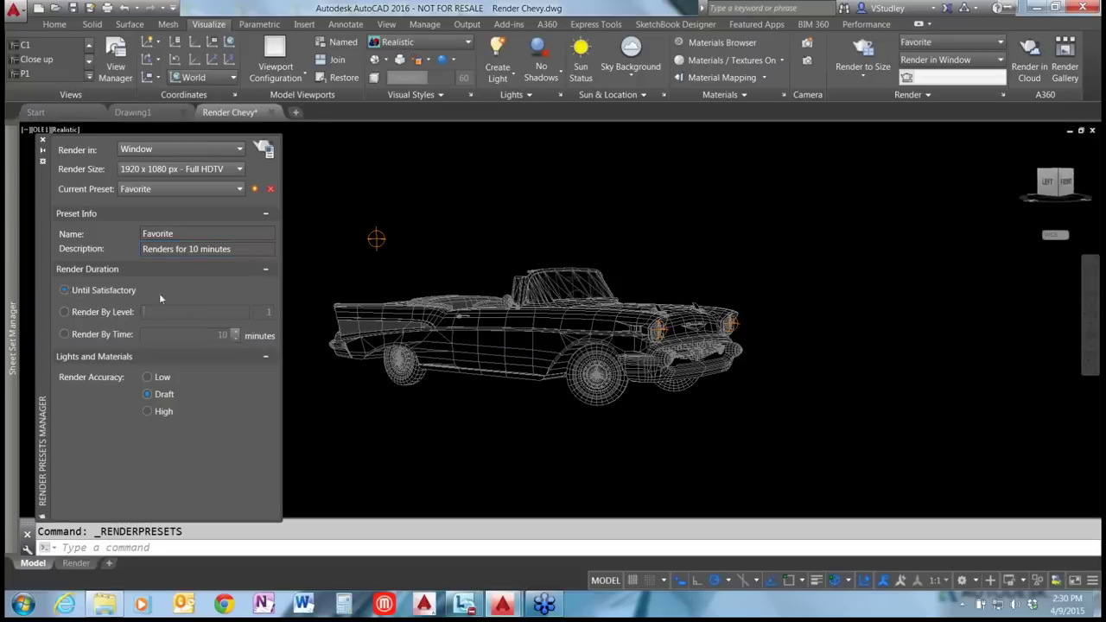
click(66, 313)
drag(143, 314, 99, 343)
Set the Favorite preset's render duration to Render By Time with 1 minute.
click(64, 335)
double_click(220, 335)
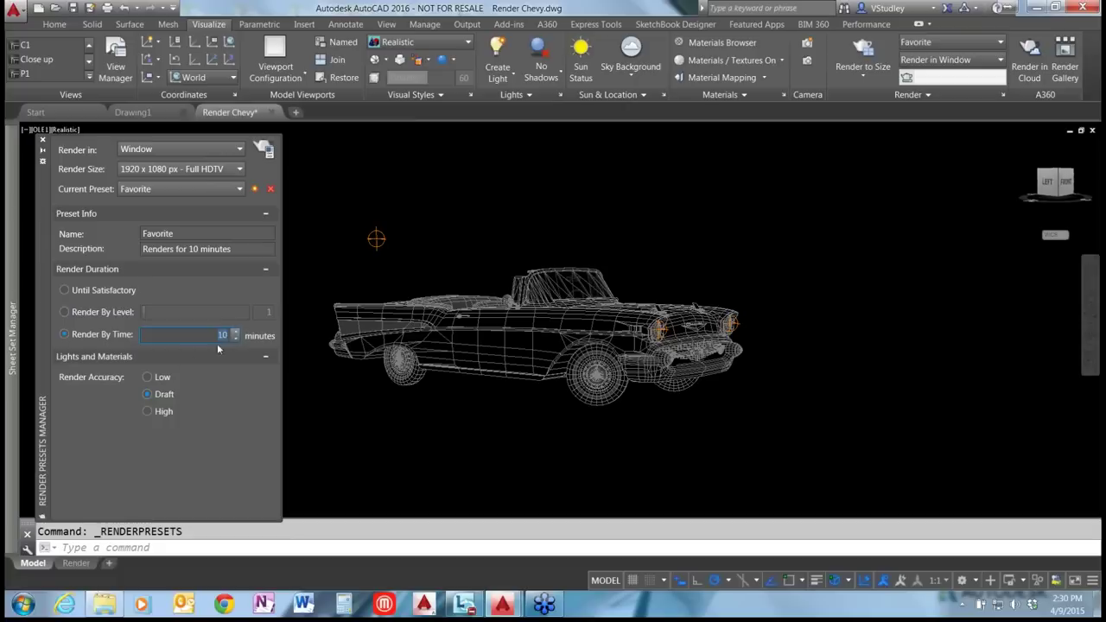
text(1)
key(Return)
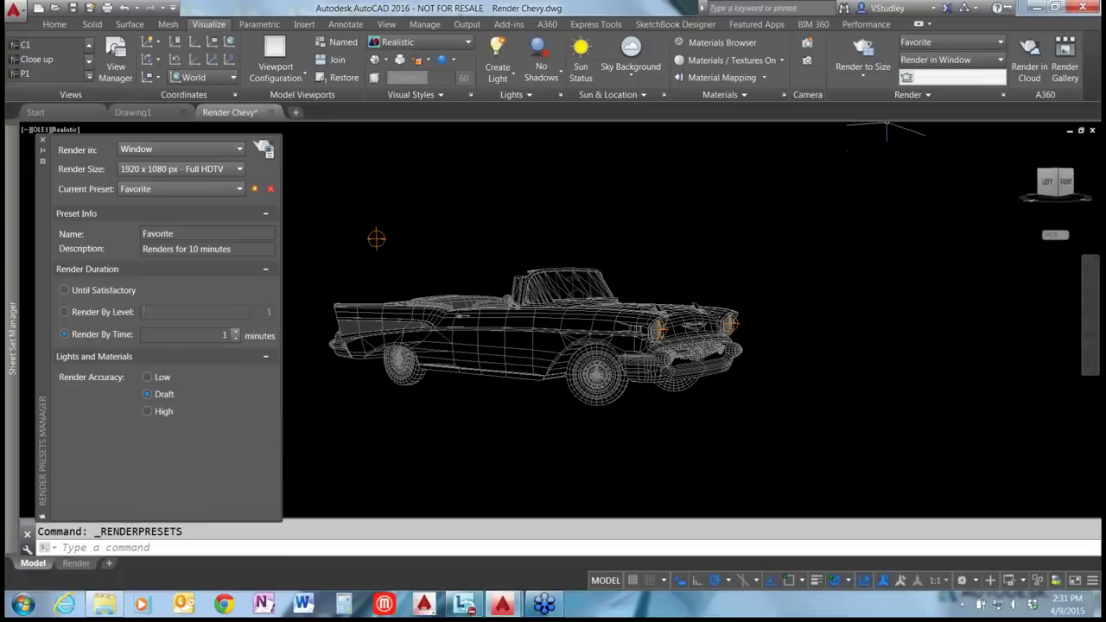
Open the Render Environment and Exposure settings and choose Plaza for the image based lighting.
click(899, 95)
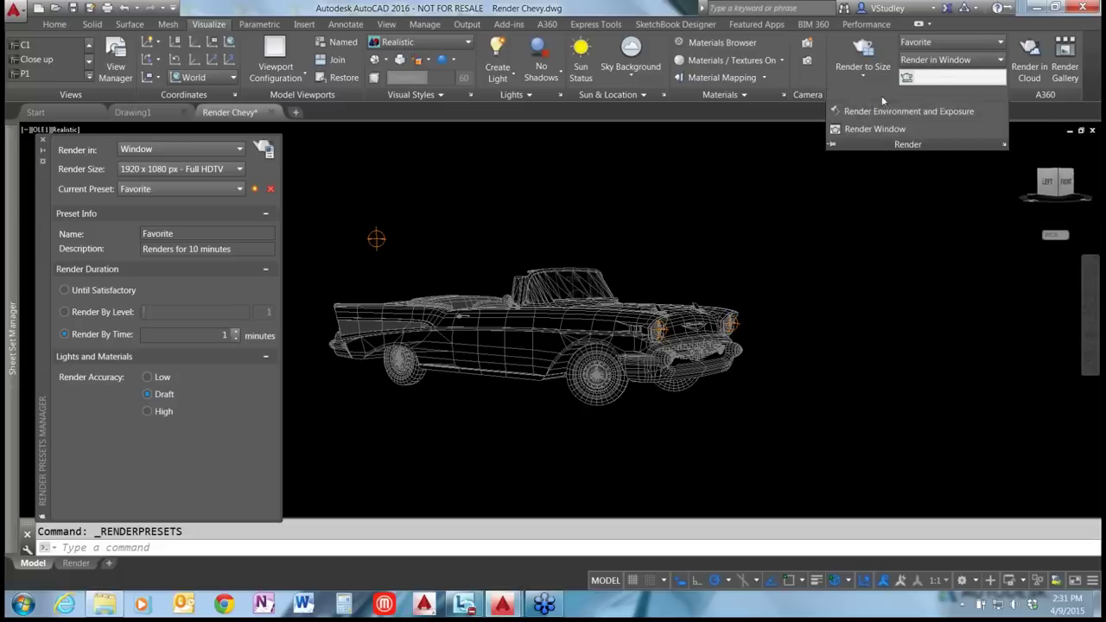
click(898, 111)
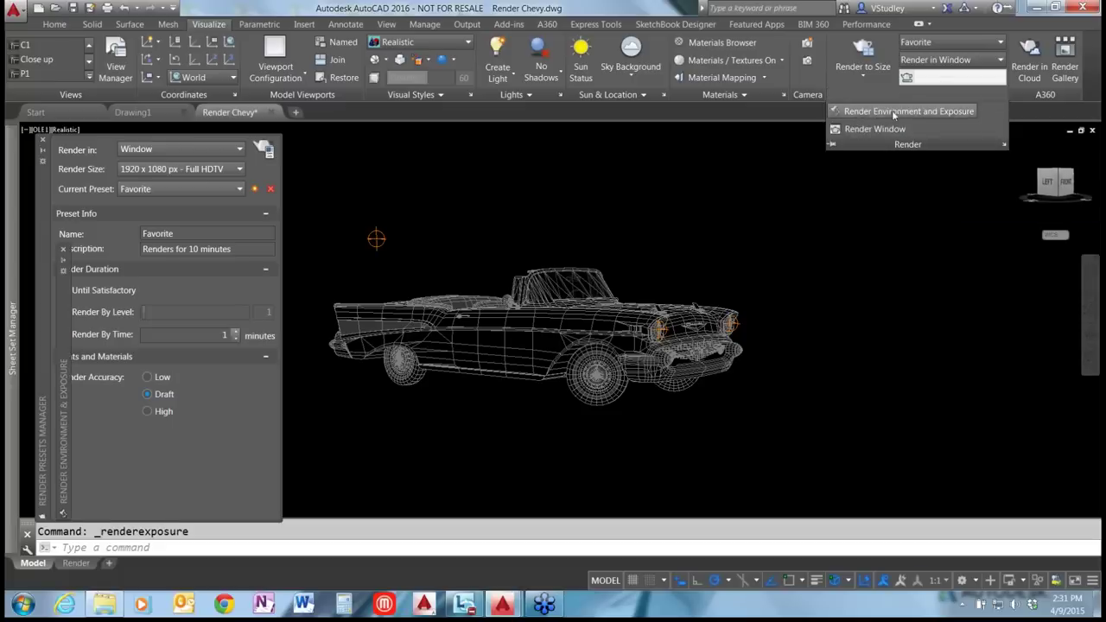
mouse_move(12, 337)
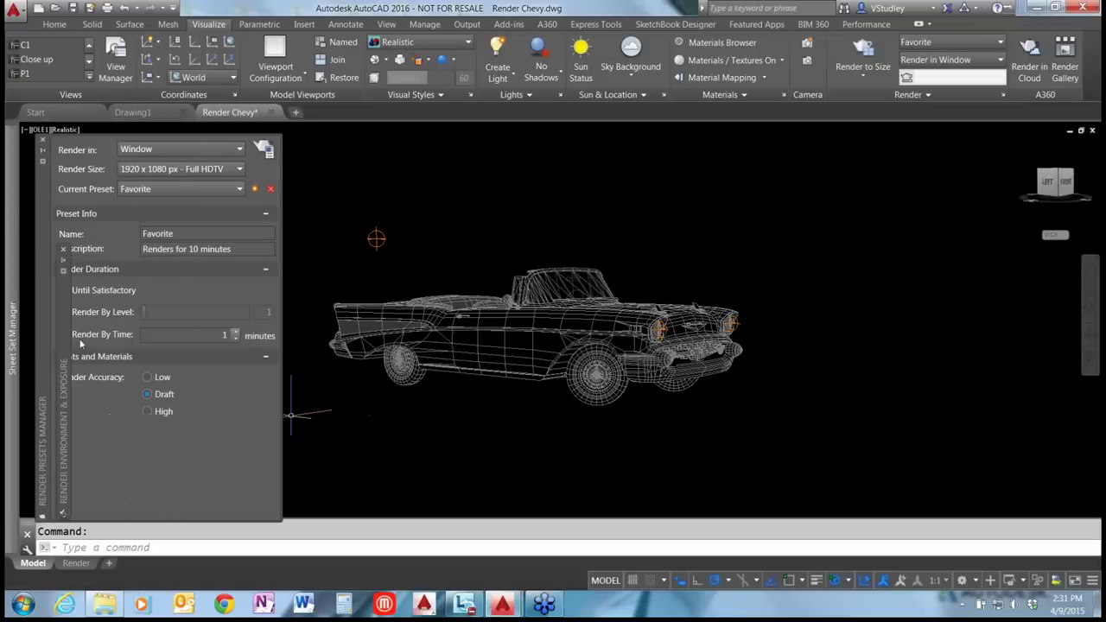
mouse_move(64, 264)
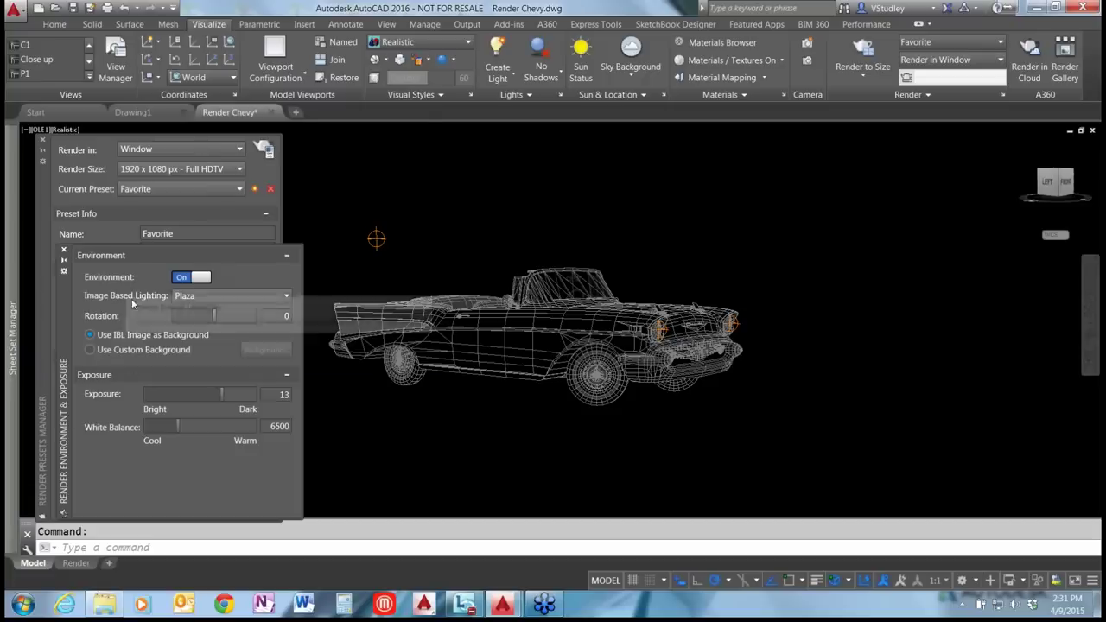
click(275, 297)
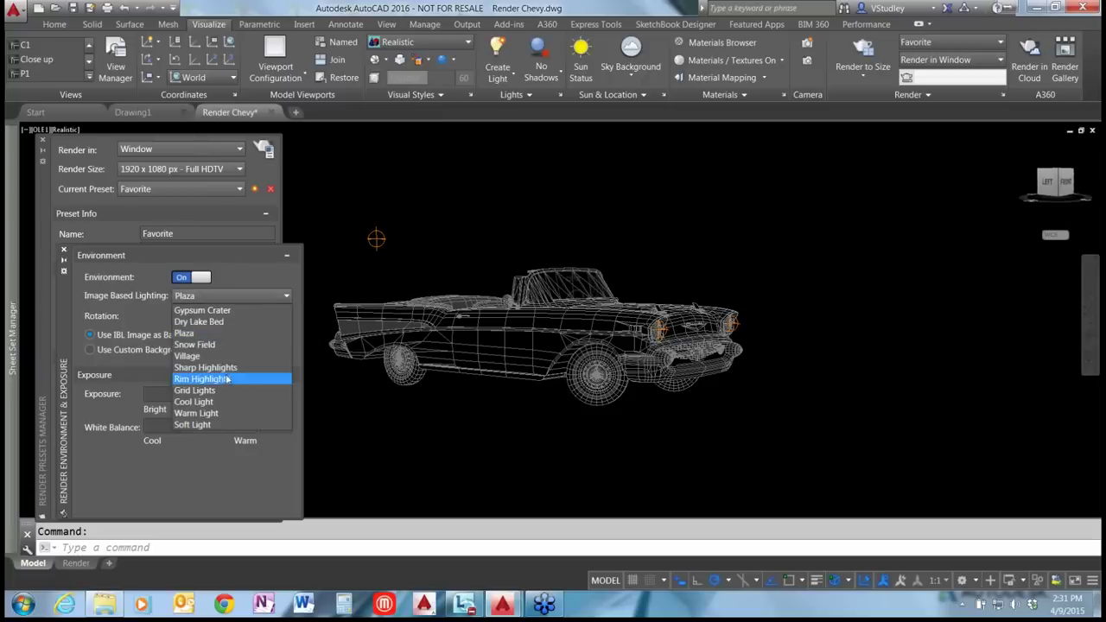
click(204, 334)
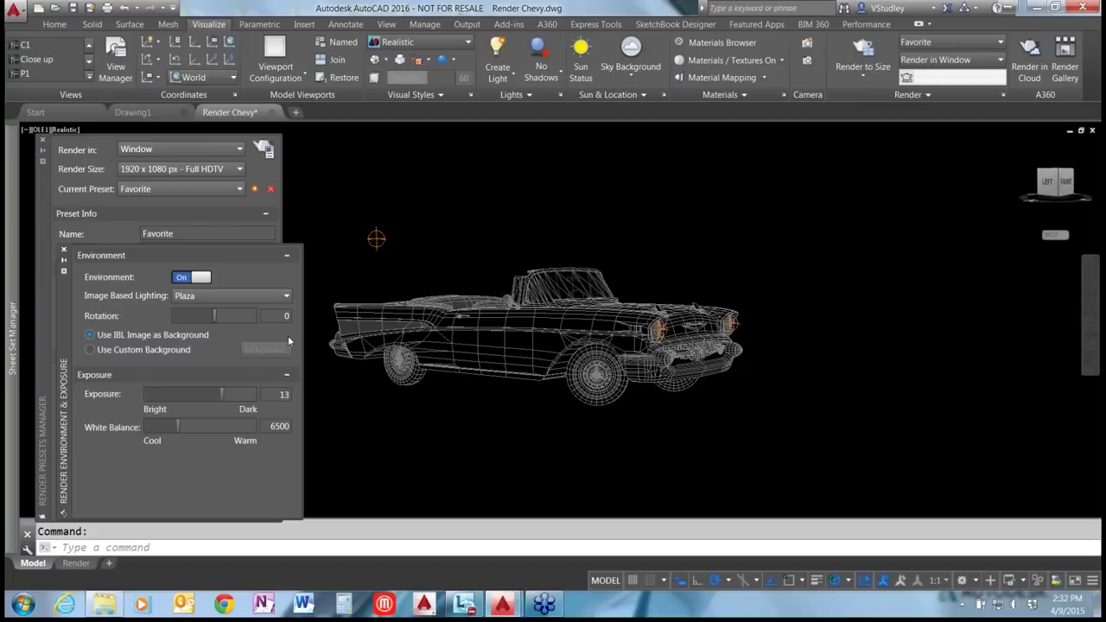
Set the current render preset to Medium and render the Chevy model in a window at 1920 x 1080 px.
click(43, 218)
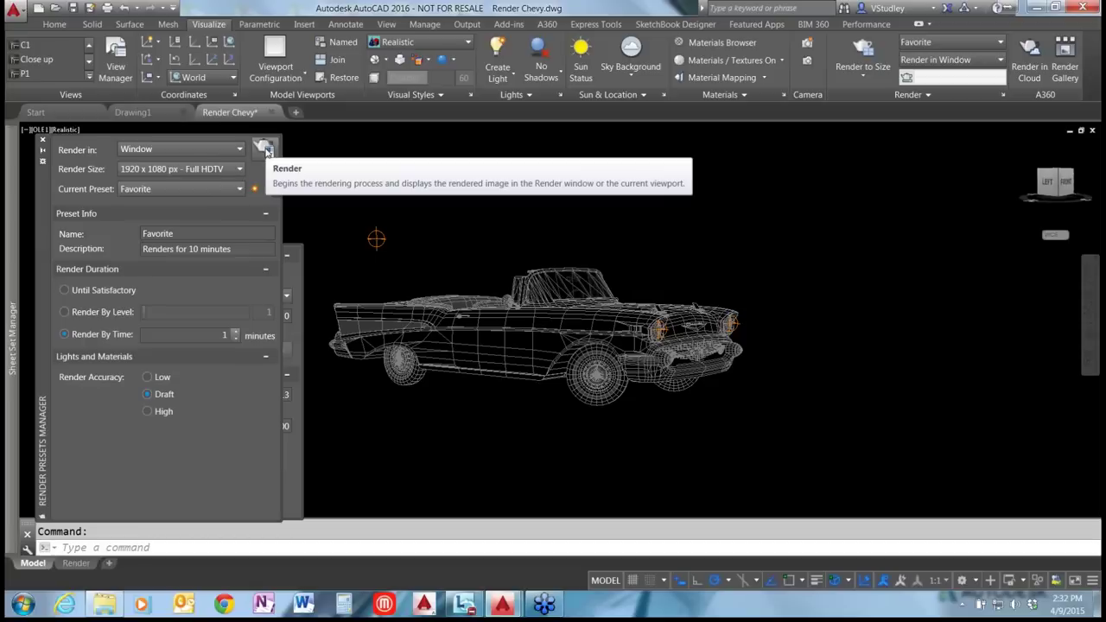
click(237, 188)
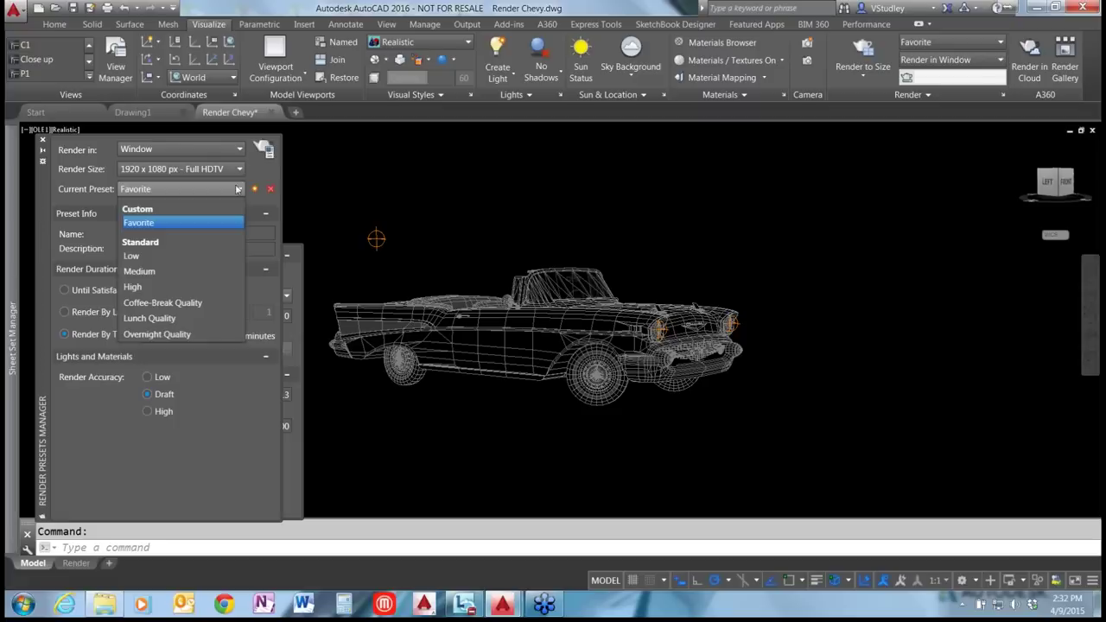
click(178, 273)
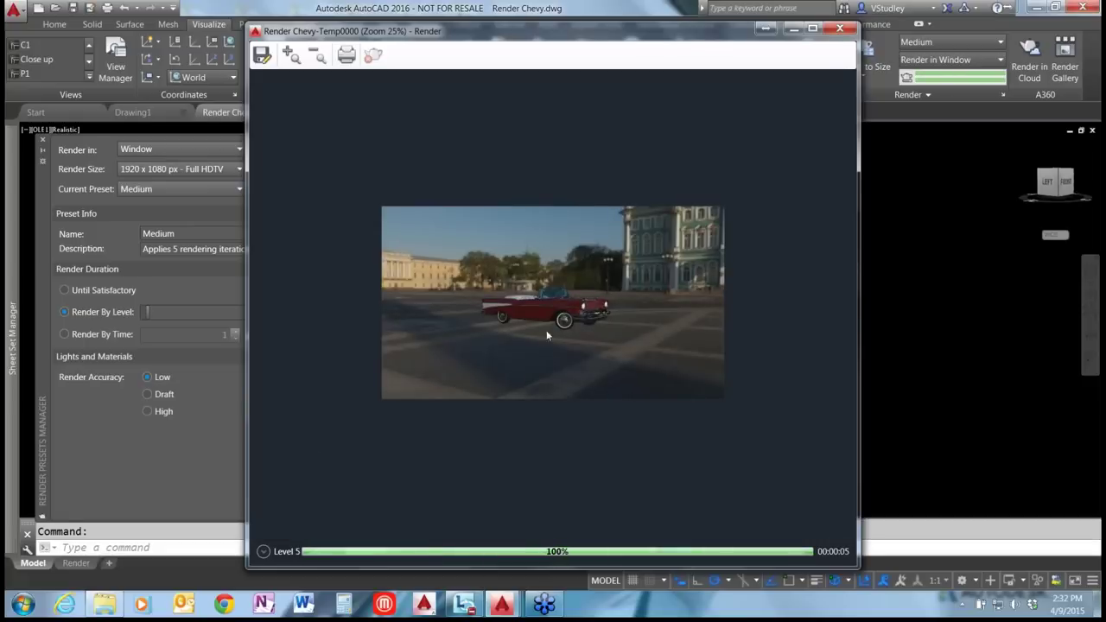
Examine the rendered car against the Plaza background at several magnifications, and close the render window.
scroll(546, 330, up, 1)
scroll(595, 325, up, 1)
scroll(594, 325, down, 1)
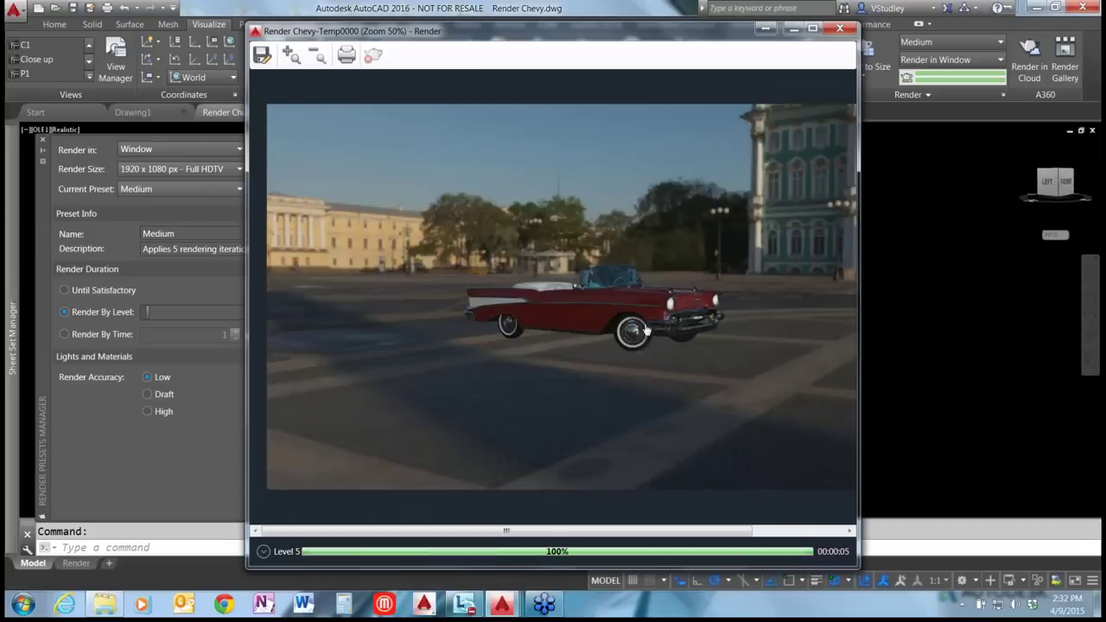
drag(597, 348, 534, 368)
scroll(635, 331, up, 1)
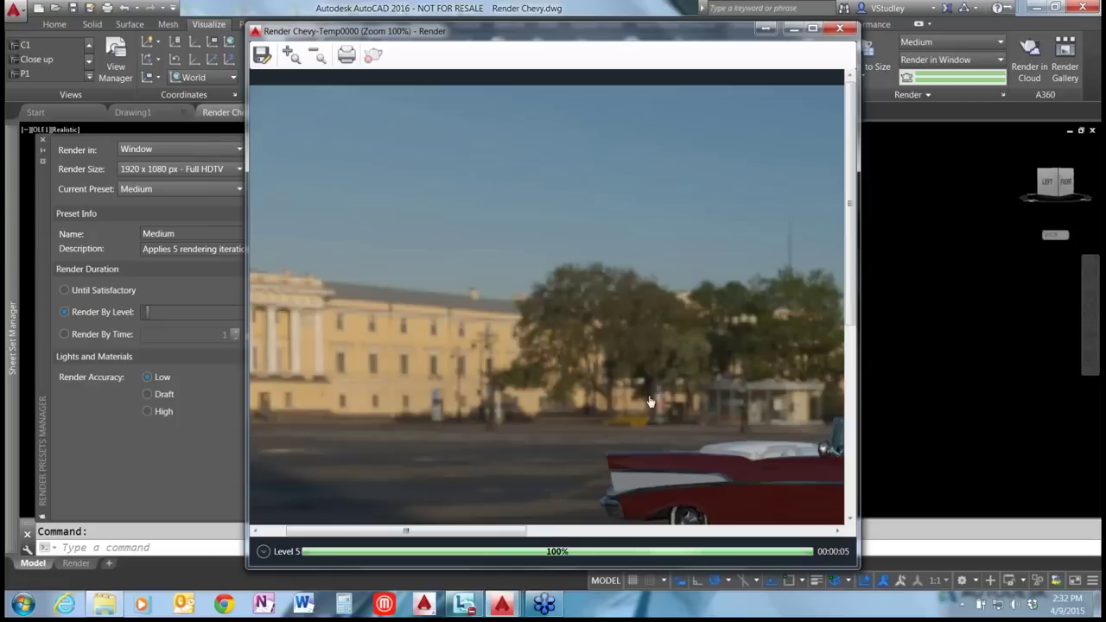
drag(650, 402, 646, 286)
scroll(646, 286, down, 1)
scroll(667, 299, down, 1)
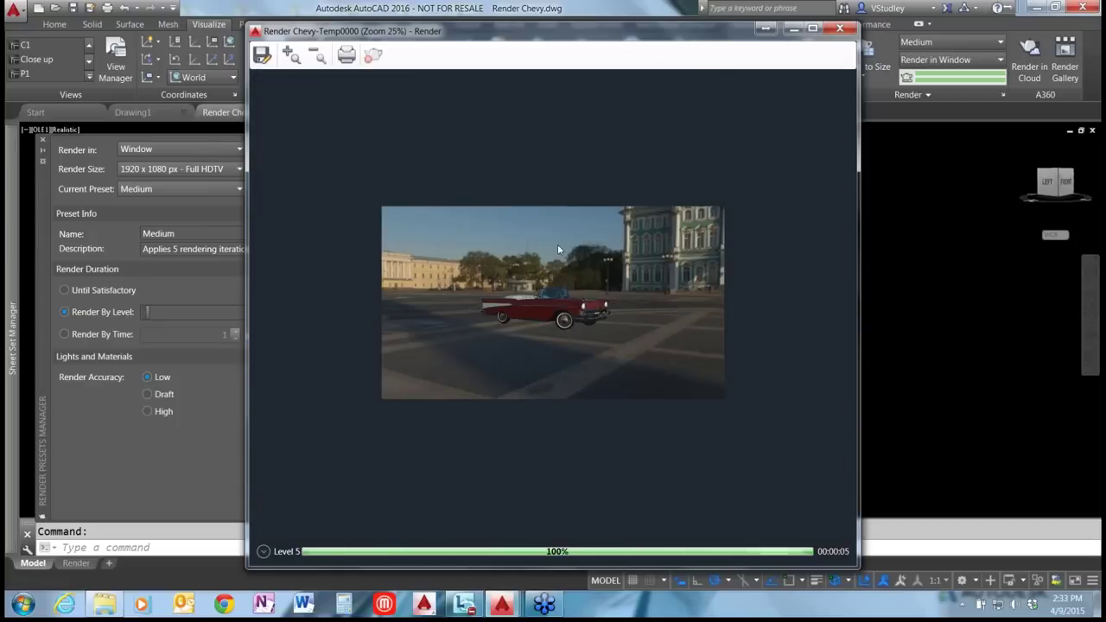
scroll(558, 249, up, 1)
scroll(756, 218, down, 1)
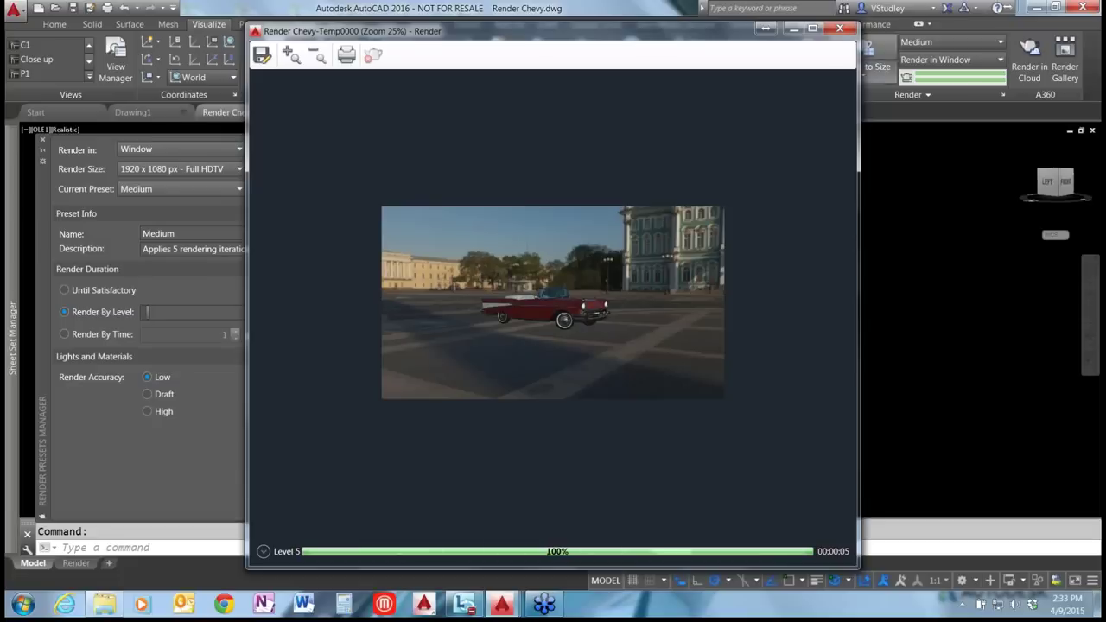
click(841, 29)
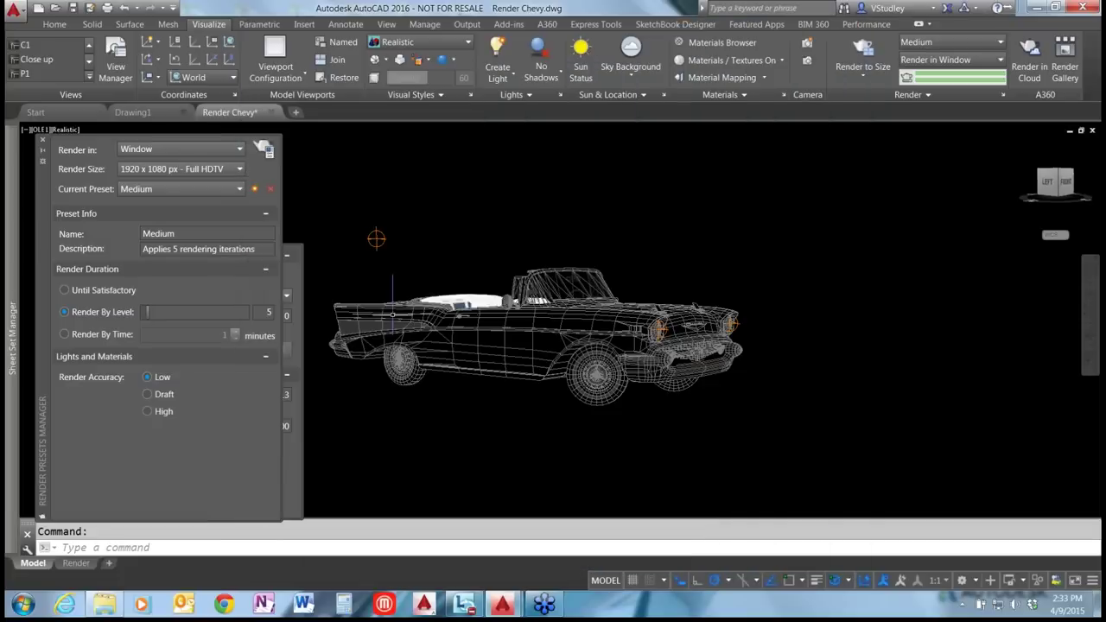
Set the Plaza environment's rotation to -57.82, exposure to 7 and white balance to 13146, and render the car.
click(286, 474)
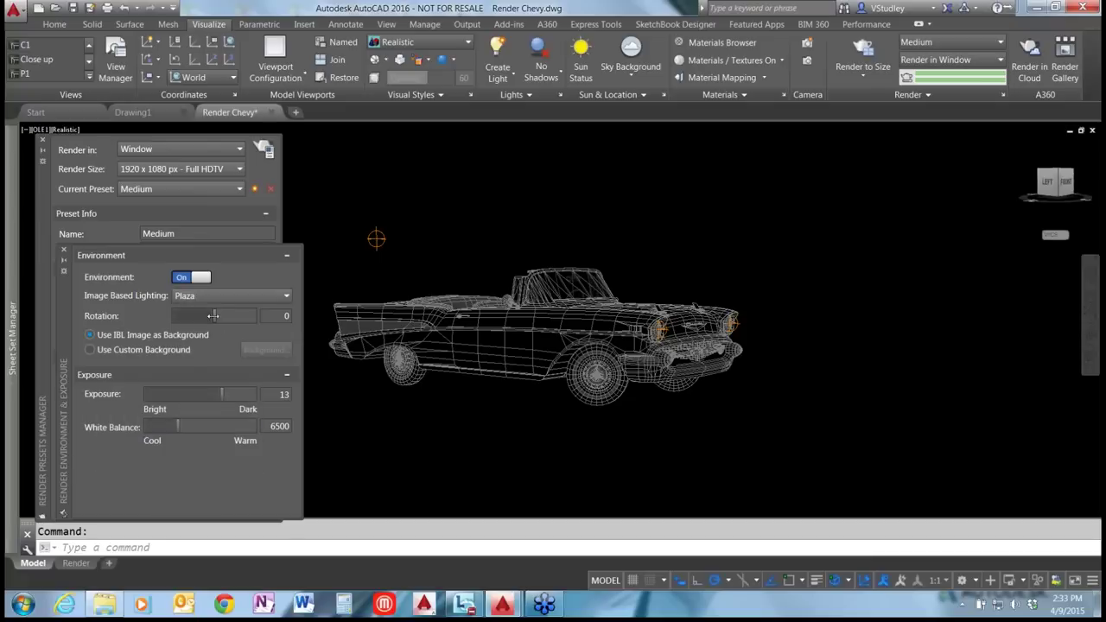
drag(213, 316, 201, 317)
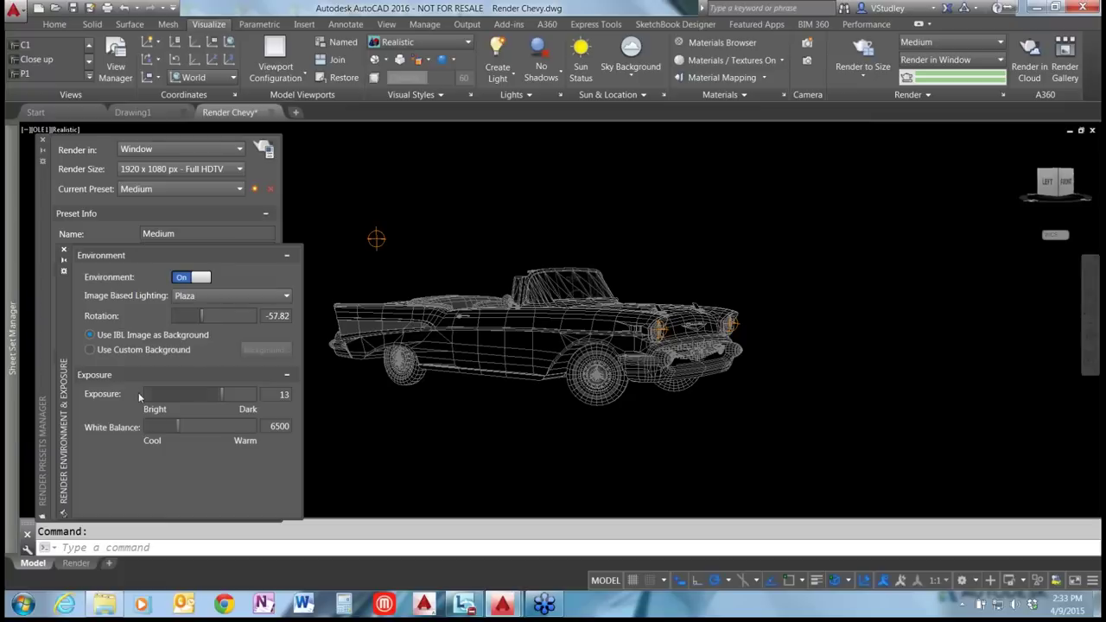
drag(221, 393, 216, 426)
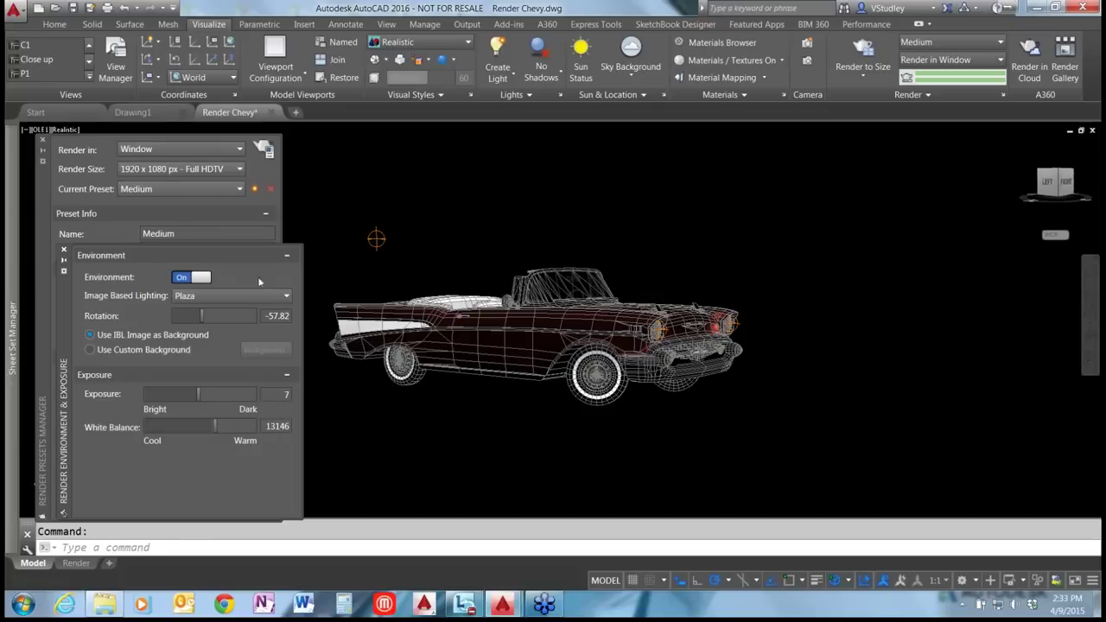
click(267, 153)
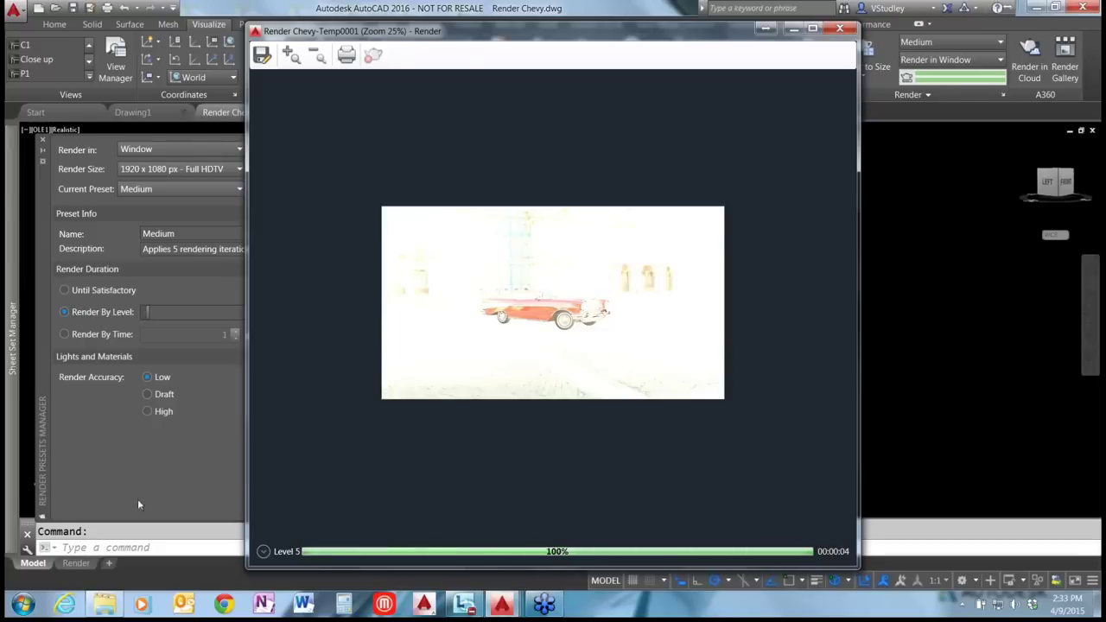
click(840, 29)
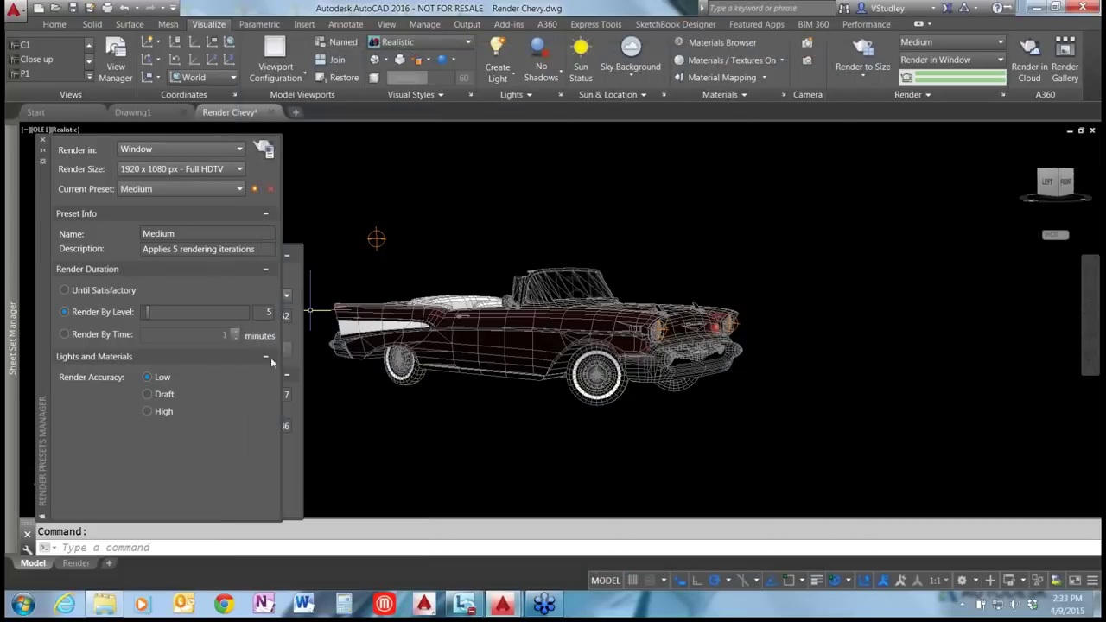
Darken the exposure to 16.2, render the car again and dismiss the result.
click(289, 477)
drag(197, 394, 235, 394)
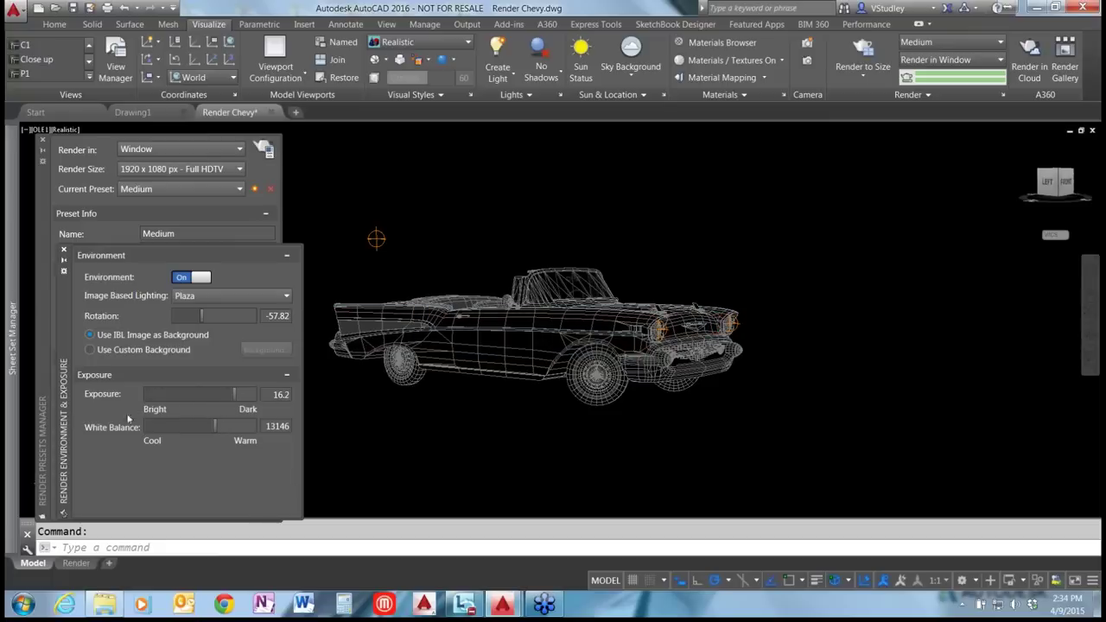
click(265, 150)
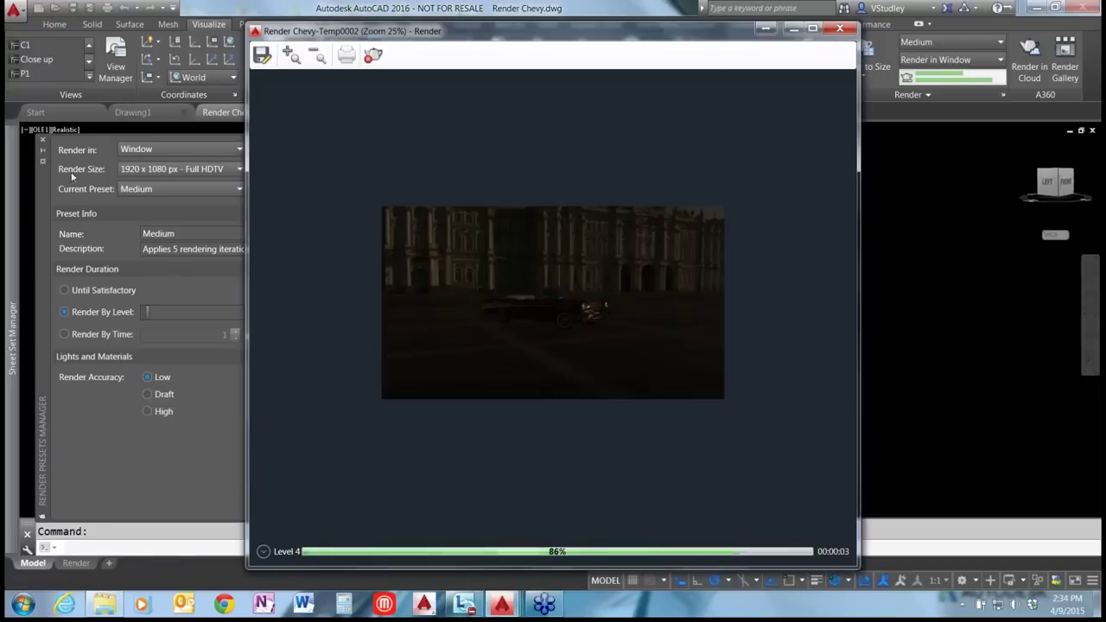
click(756, 395)
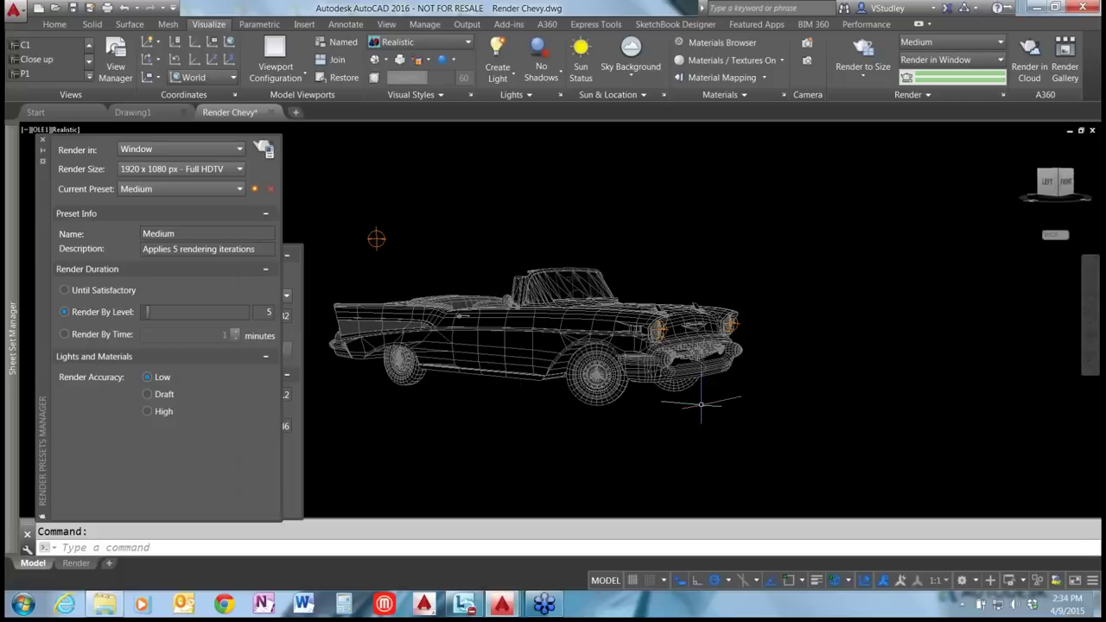
Turn the model to the Front view and frame the car in the viewport.
shift+middle_drag(721, 382, 707, 381)
scroll(902, 306, down, 3)
middle_drag(494, 341, 578, 339)
shift+middle_drag(734, 318, 653, 361)
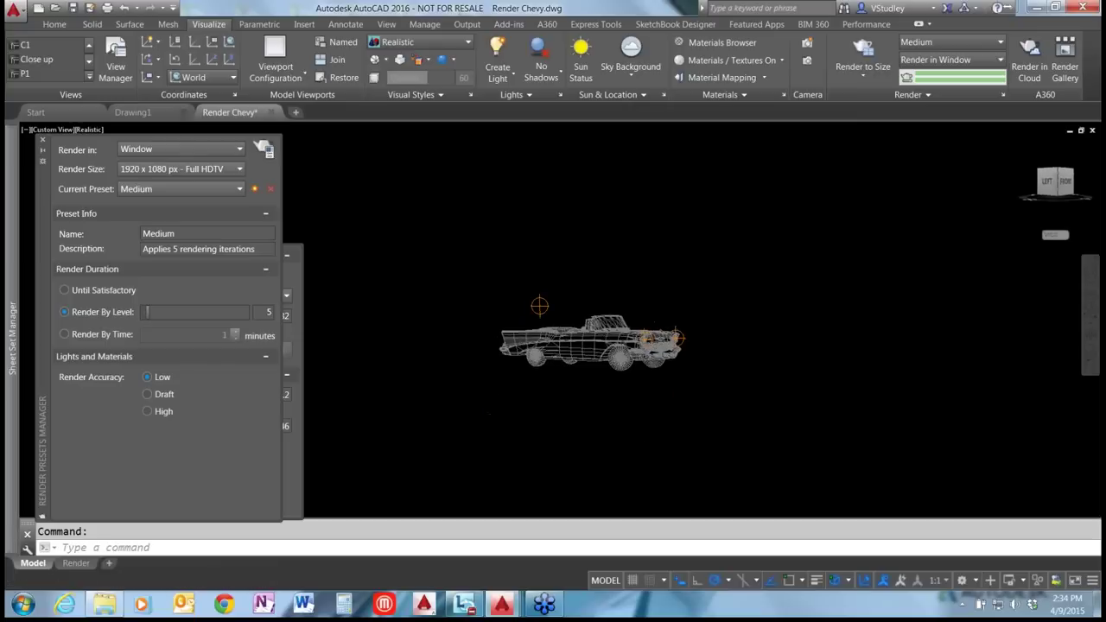
scroll(588, 337, up, 3)
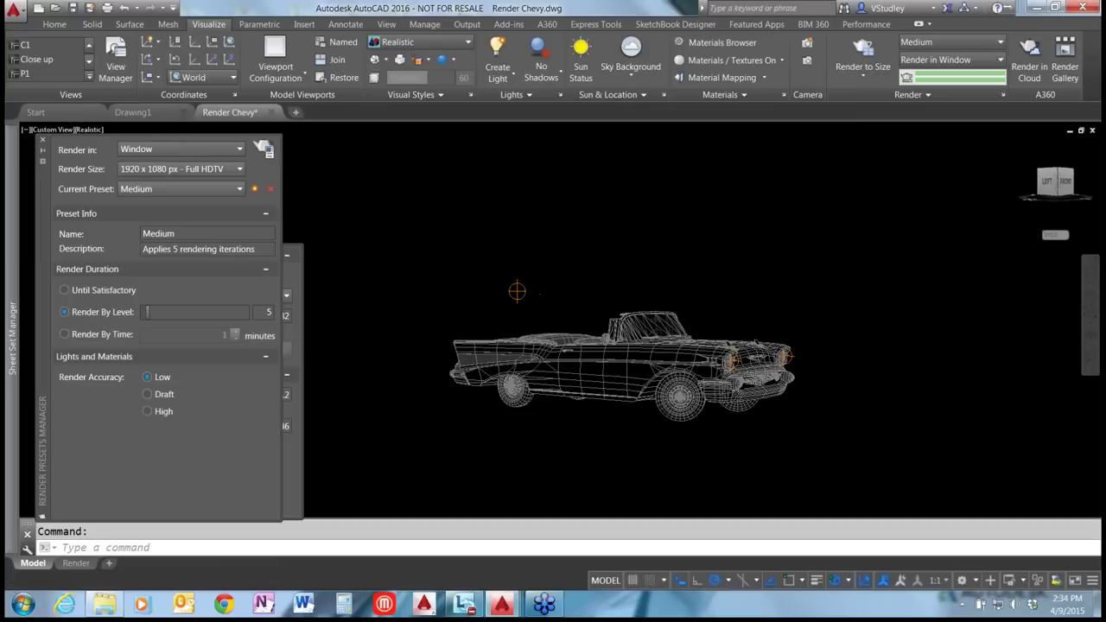
click(1072, 177)
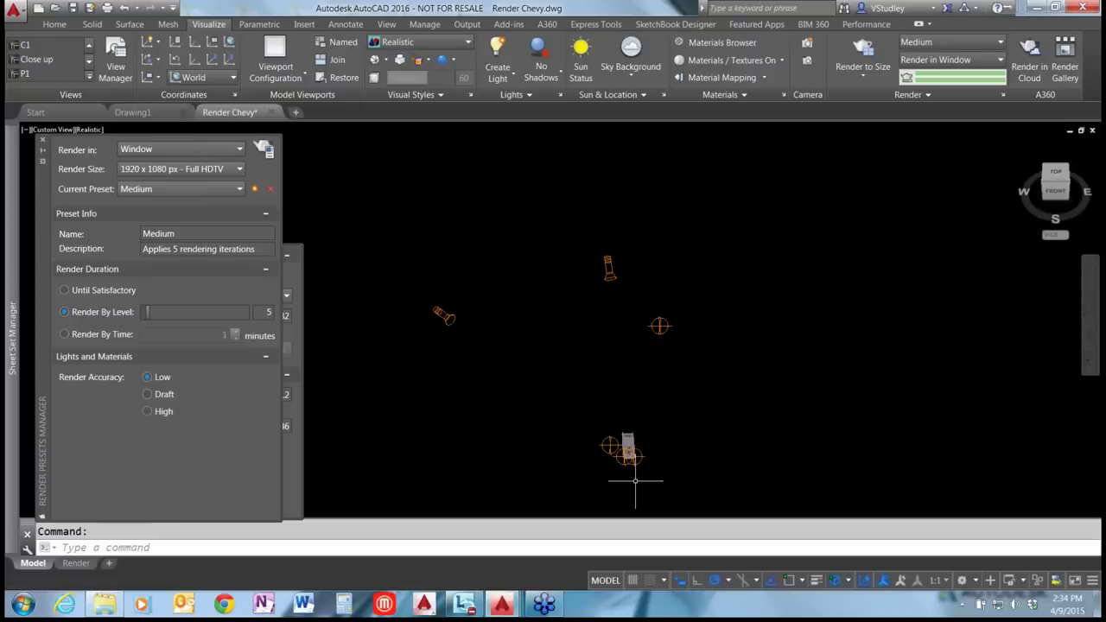
shift+middle_drag(636, 481, 600, 269)
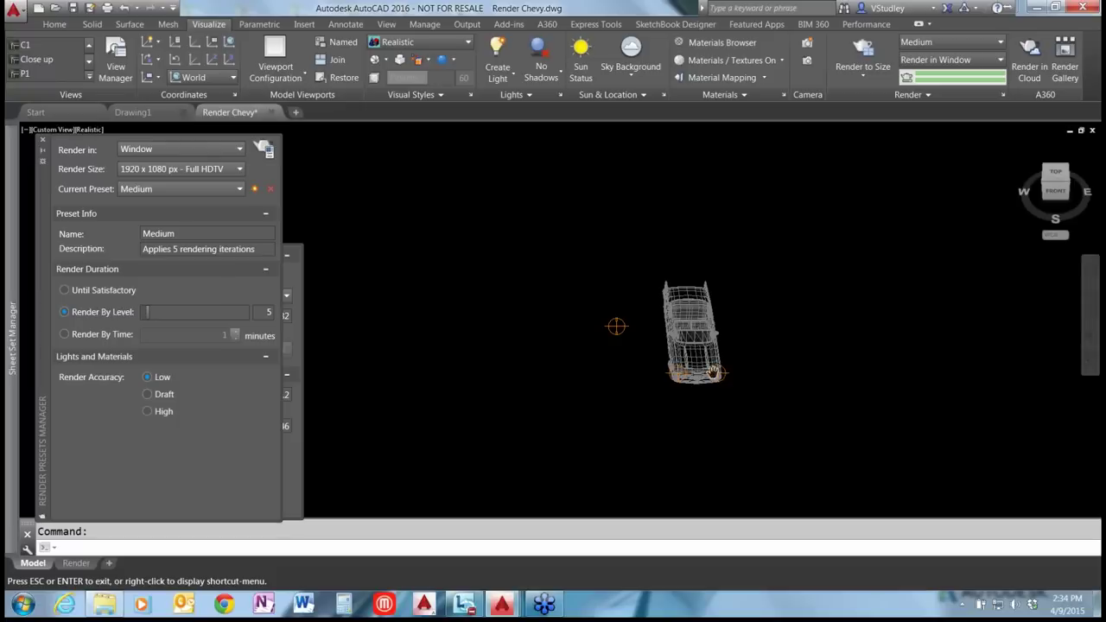
key(Escape)
scroll(622, 327, up, 5)
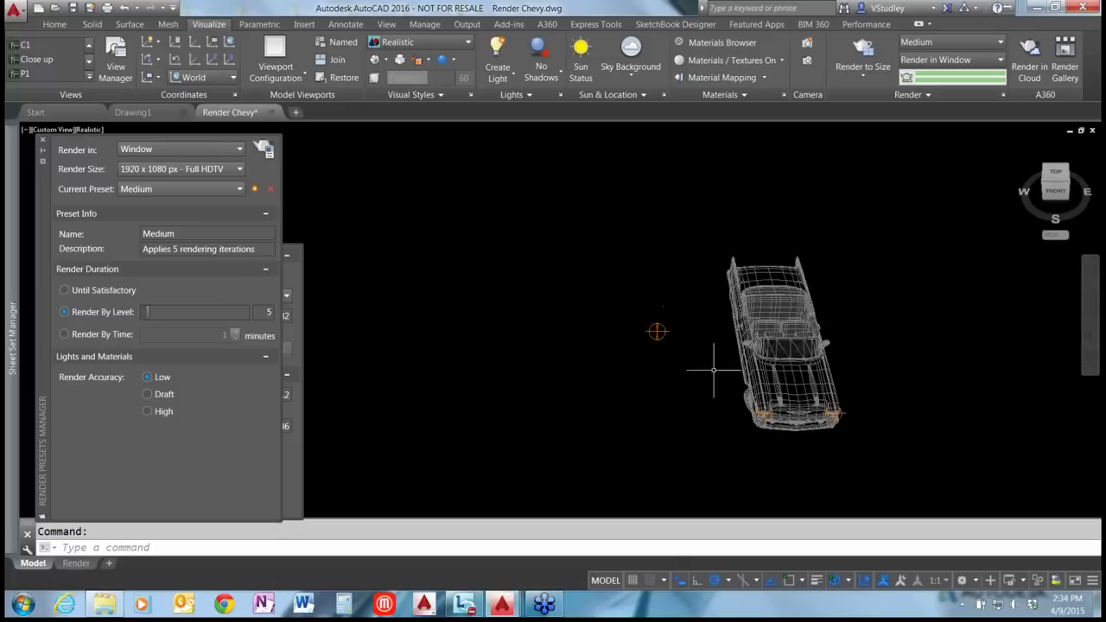
mouse_move(760, 398)
shift+middle_down()
mouse_move(650, 363)
mouse_move(665, 426)
shift+middle_up()
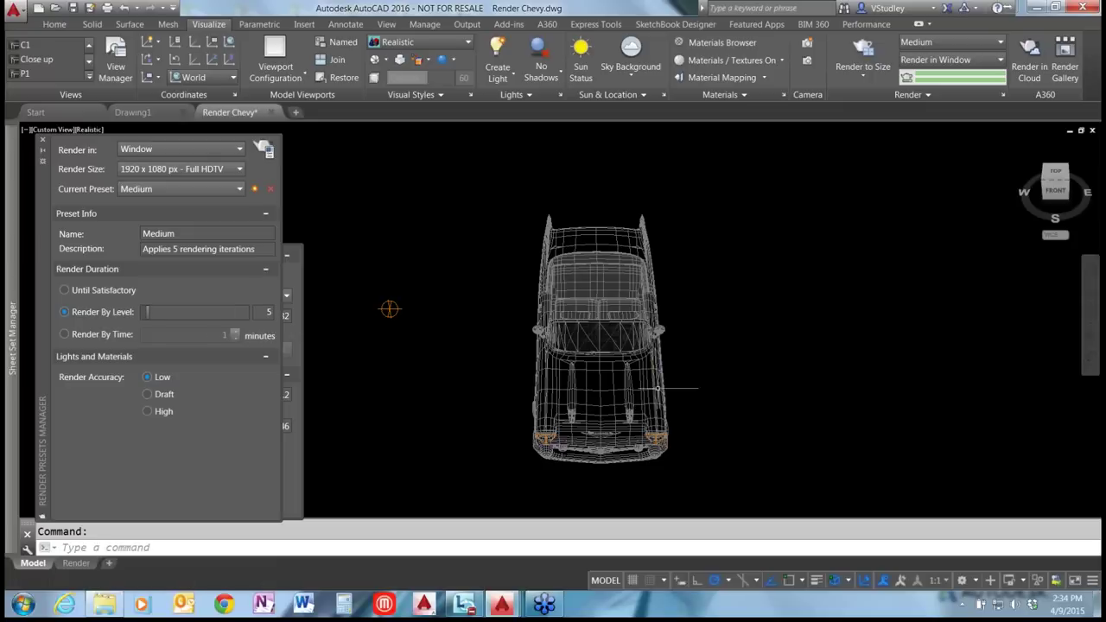
click(1061, 188)
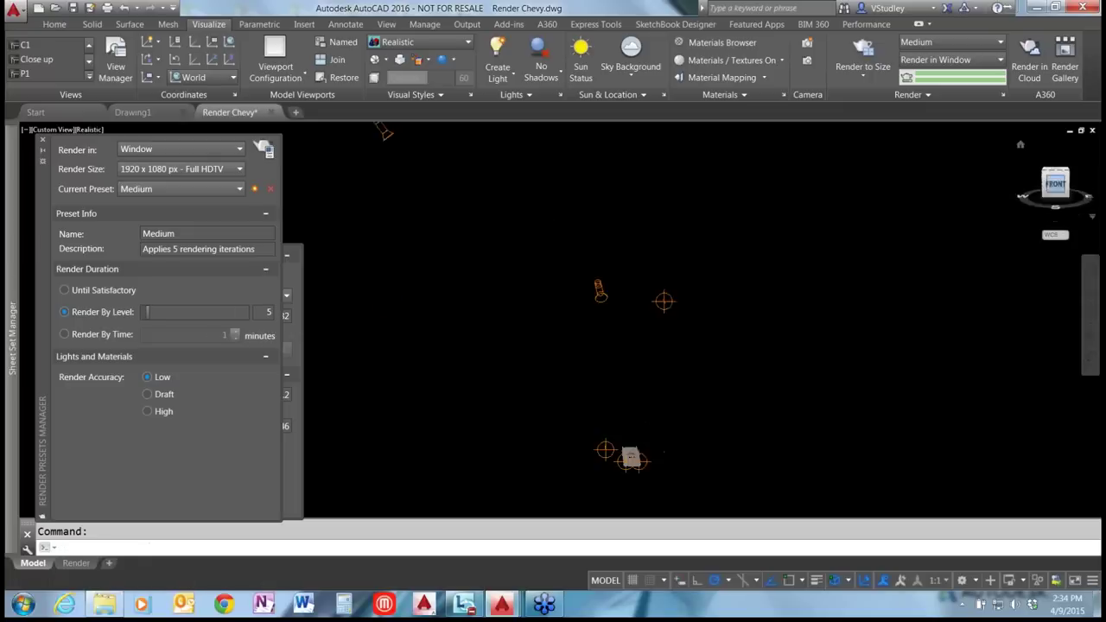
scroll(646, 453, up, 4)
middle_drag(647, 452, 652, 274)
scroll(829, 427, up, 2)
middle_drag(829, 426, 718, 393)
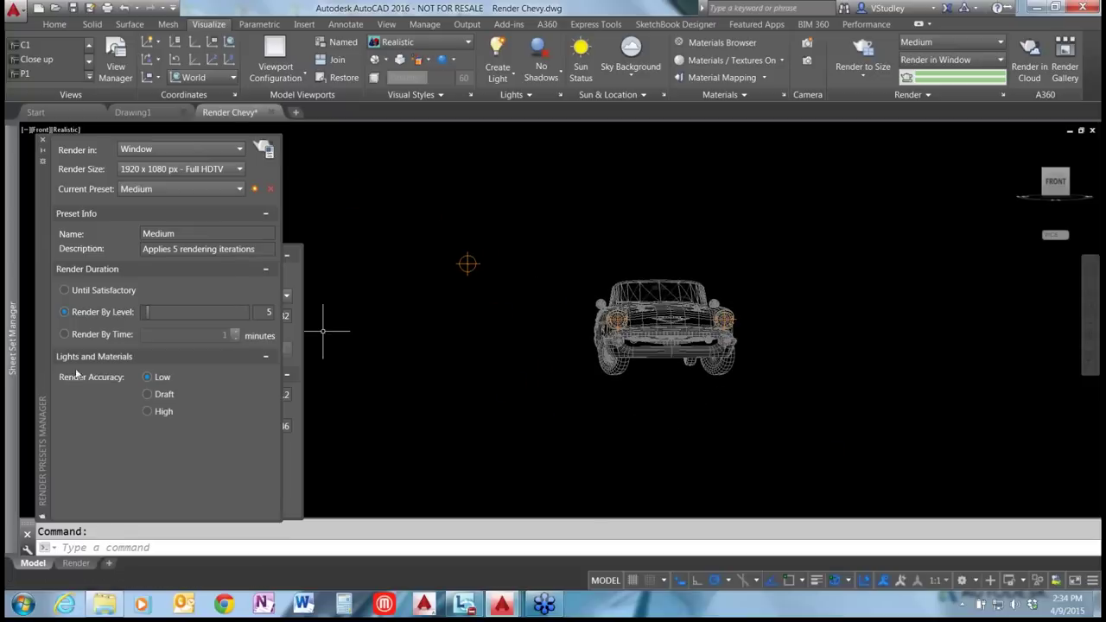
Set the exposure to 13.4 with Plaza lighting, render the front of the car, and close the render window.
click(294, 452)
drag(235, 394, 224, 394)
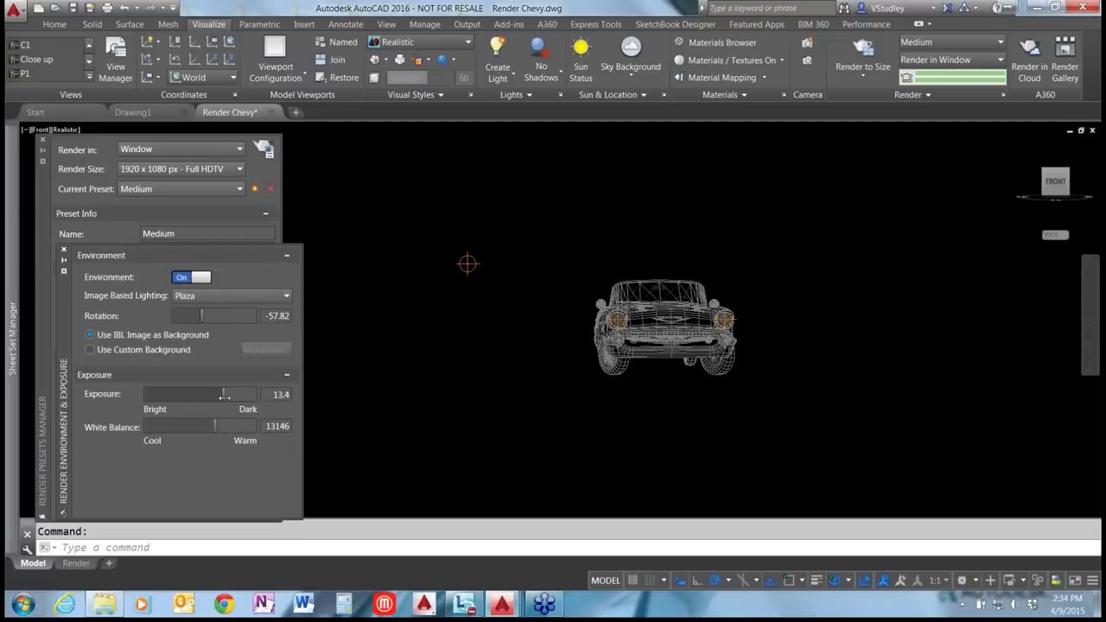
click(251, 296)
click(254, 299)
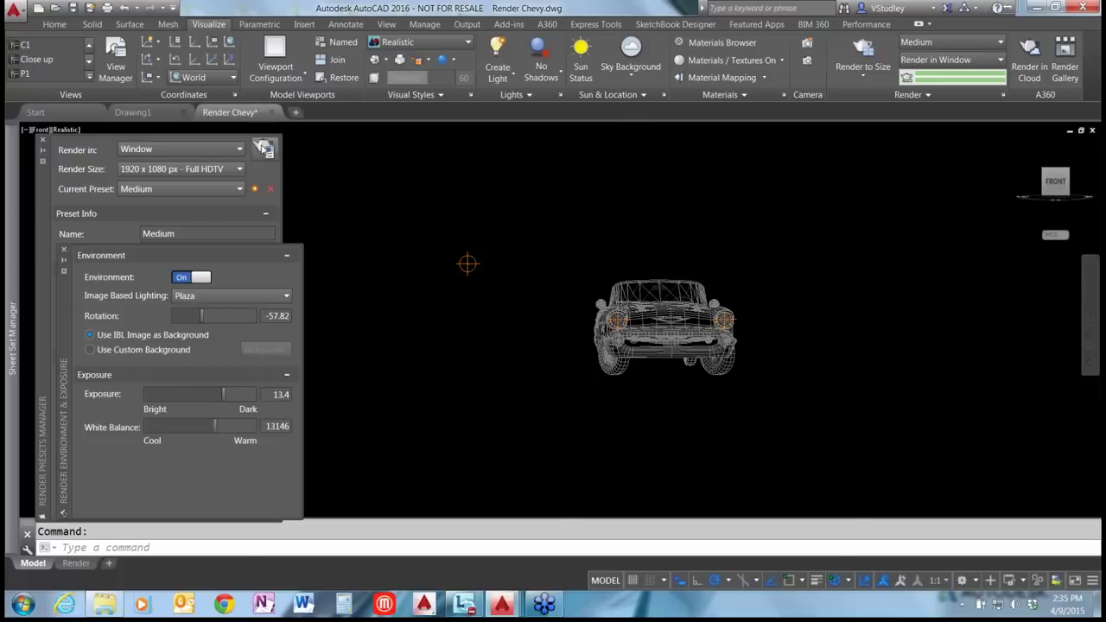
click(264, 148)
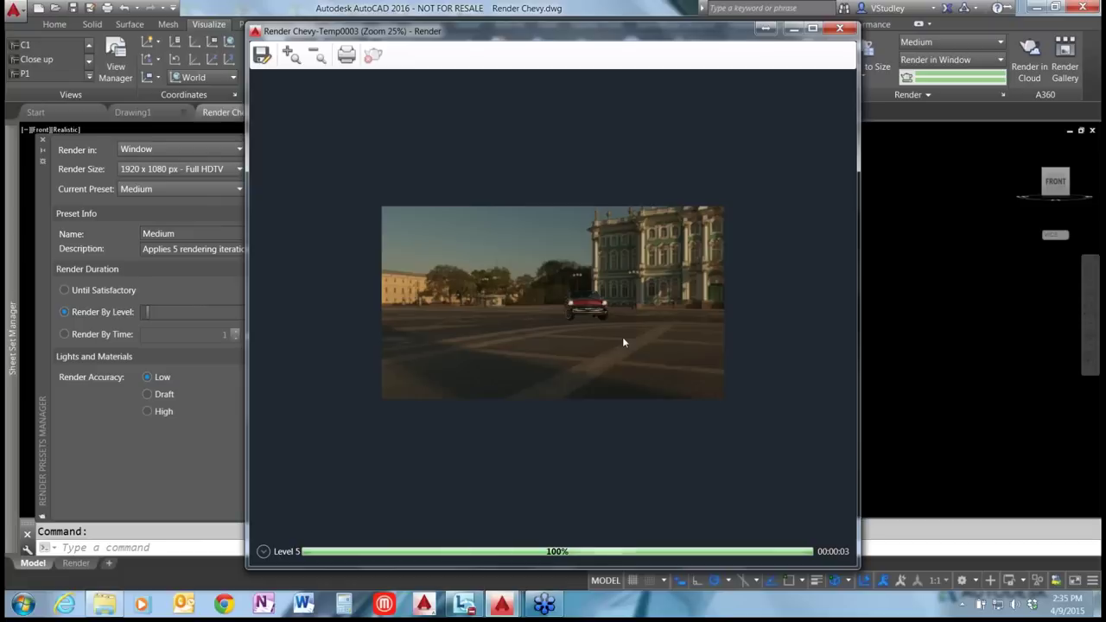
click(839, 29)
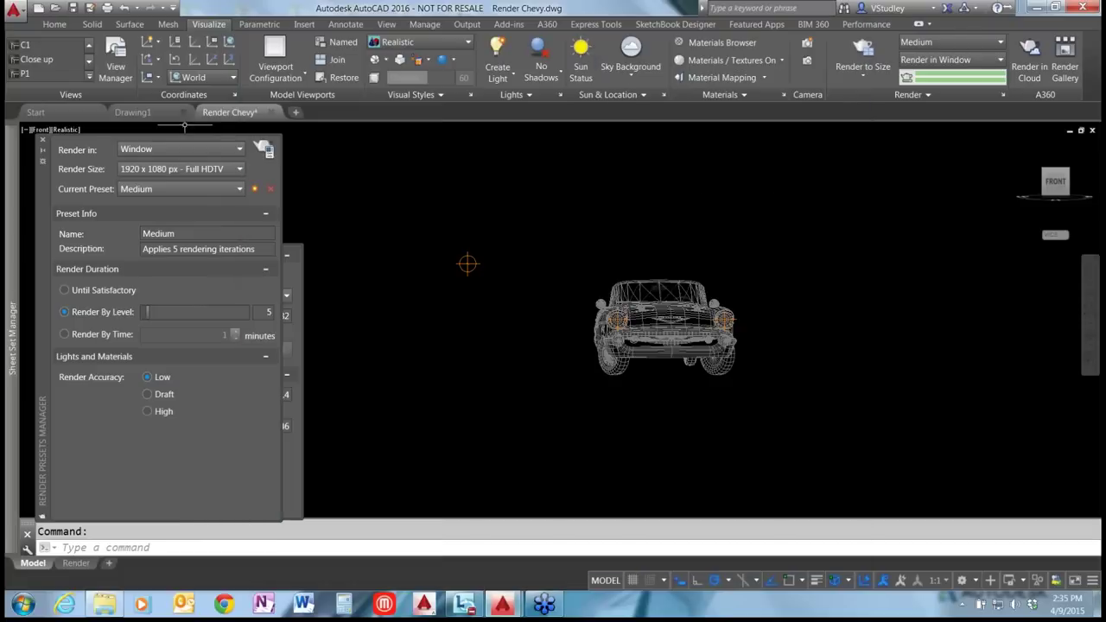
Restore the saved Close up view and turn the render environment on for it.
click(41, 61)
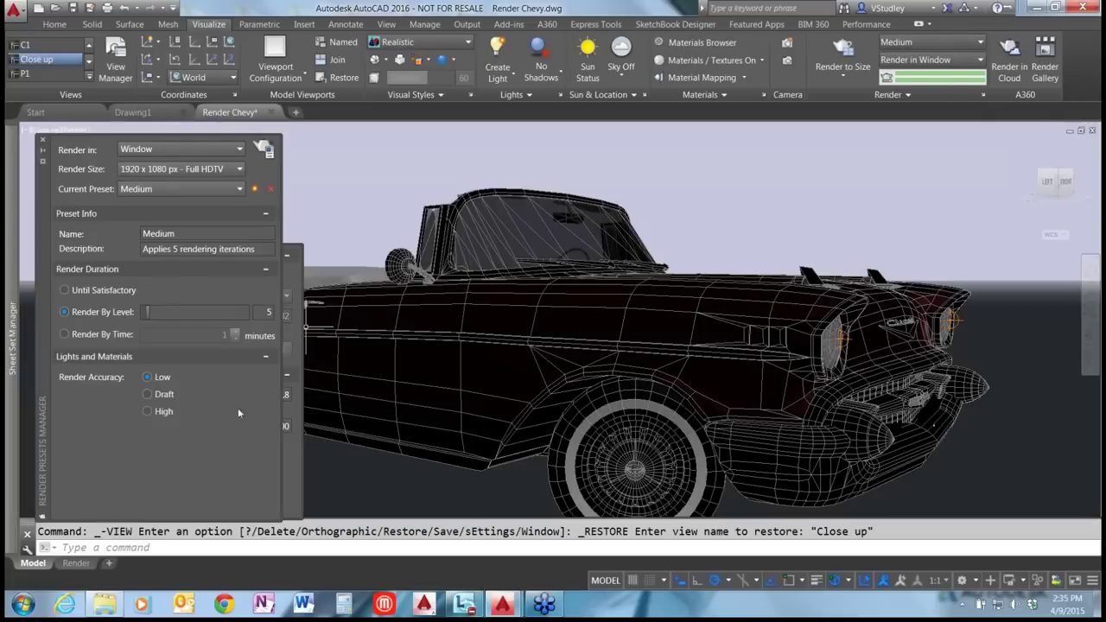
click(291, 465)
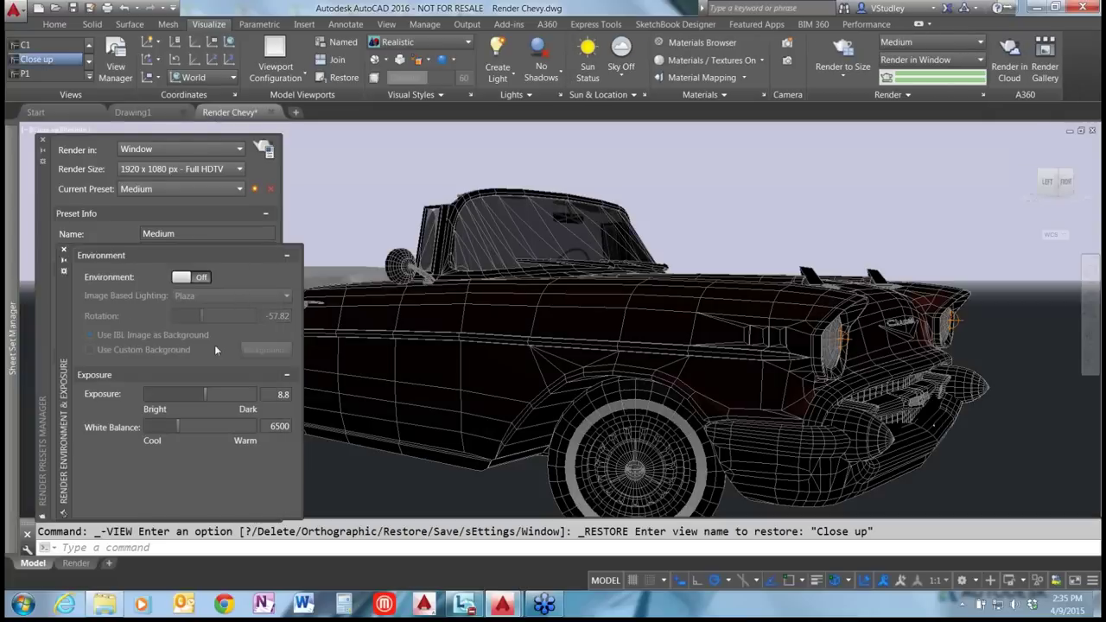
click(189, 278)
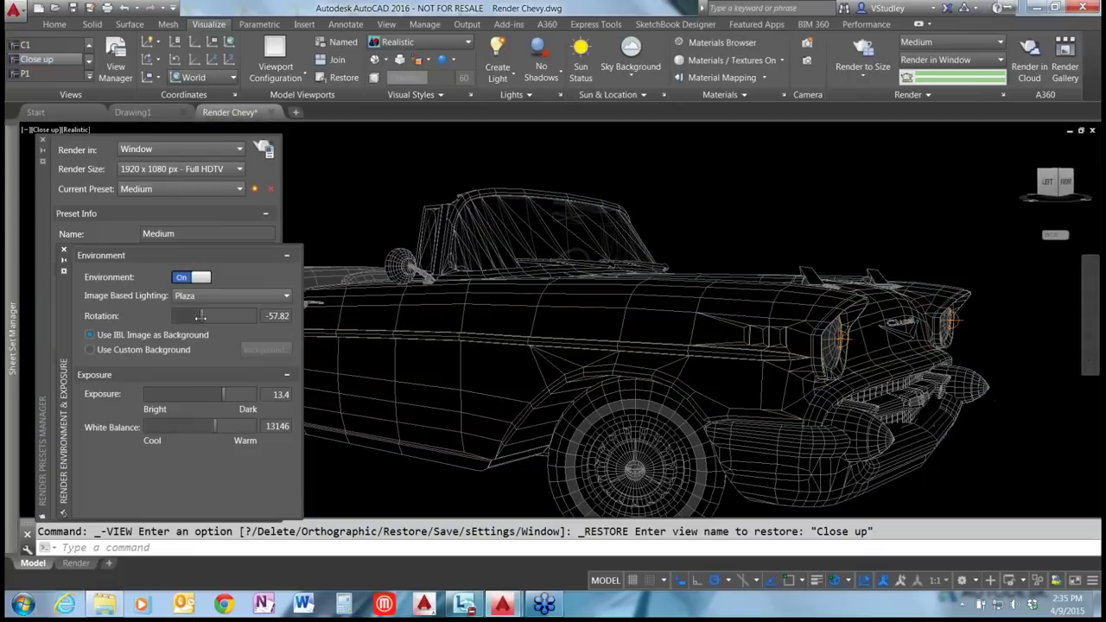
Rotate the Plaza lighting image to 126.15 and render the close-up of the car.
drag(202, 317, 242, 316)
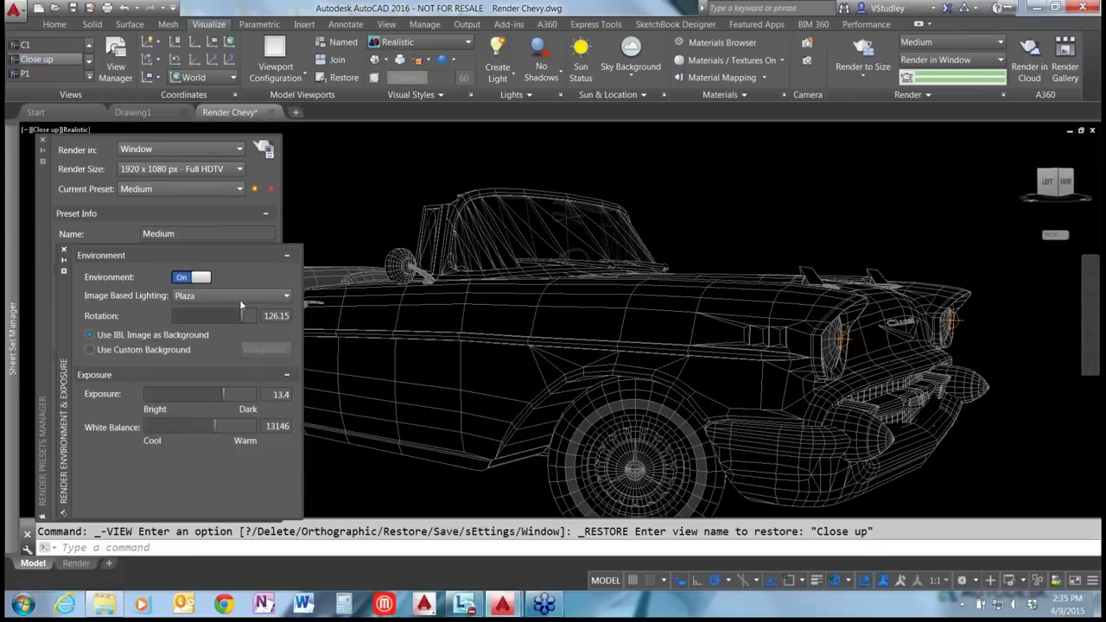
click(264, 148)
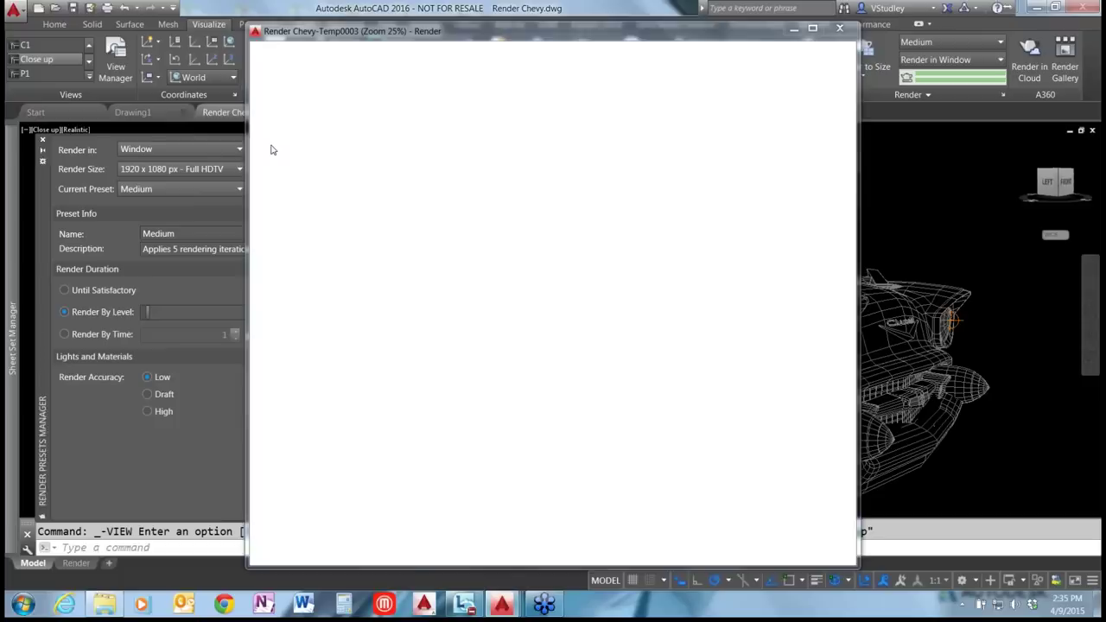
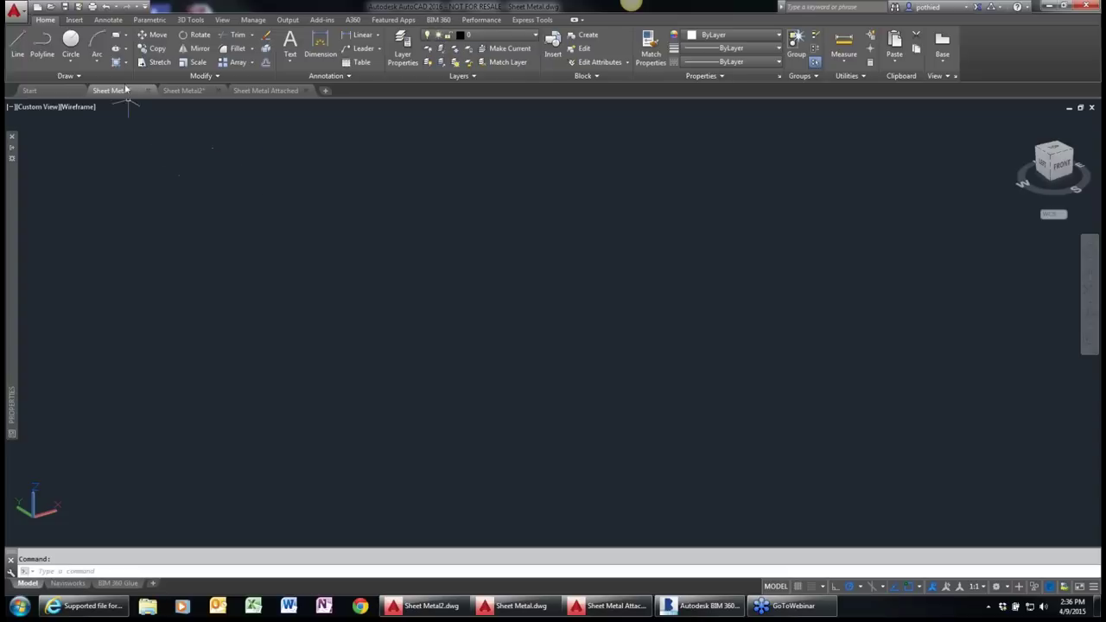
Start attaching a reference file and limit the file list to Navisworks files (*.nwc, *.nwd).
click(76, 20)
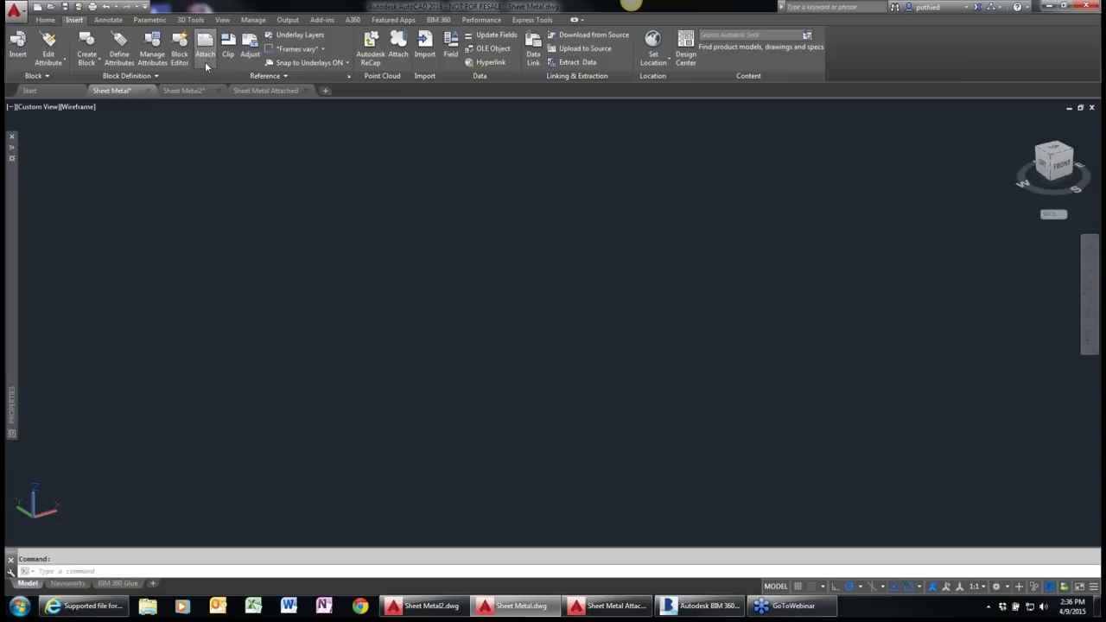
click(205, 61)
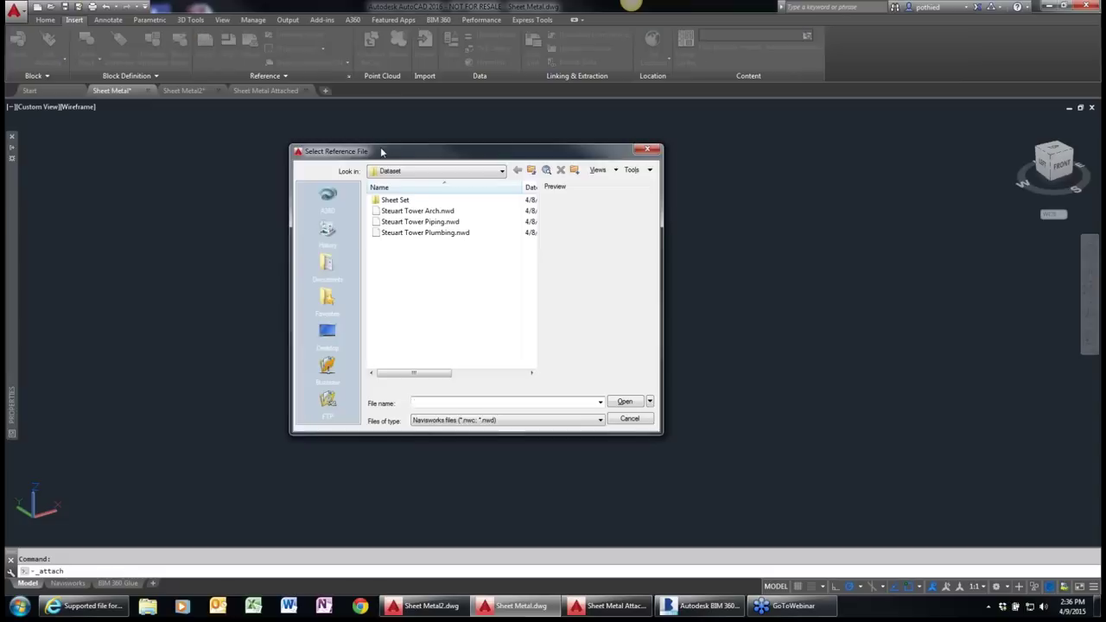
drag(382, 153, 358, 130)
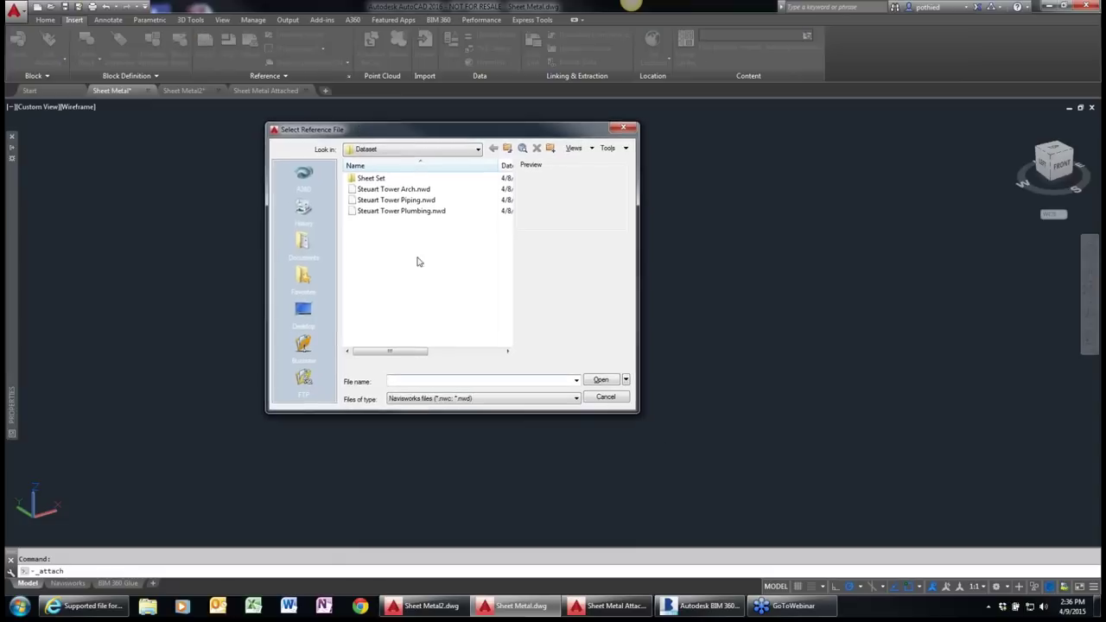
click(430, 398)
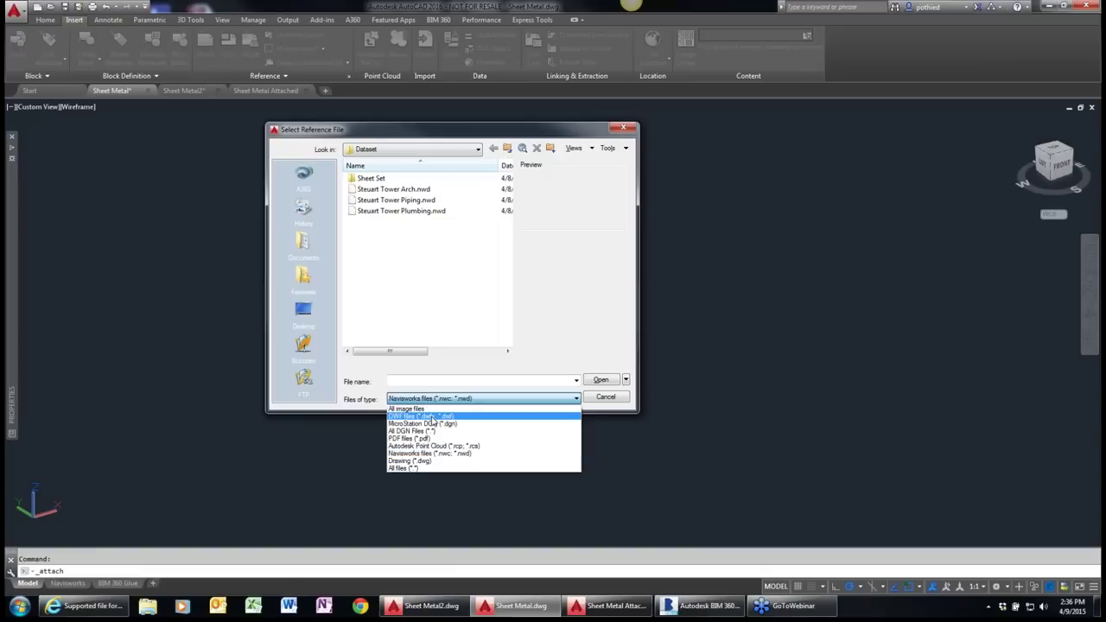
click(432, 455)
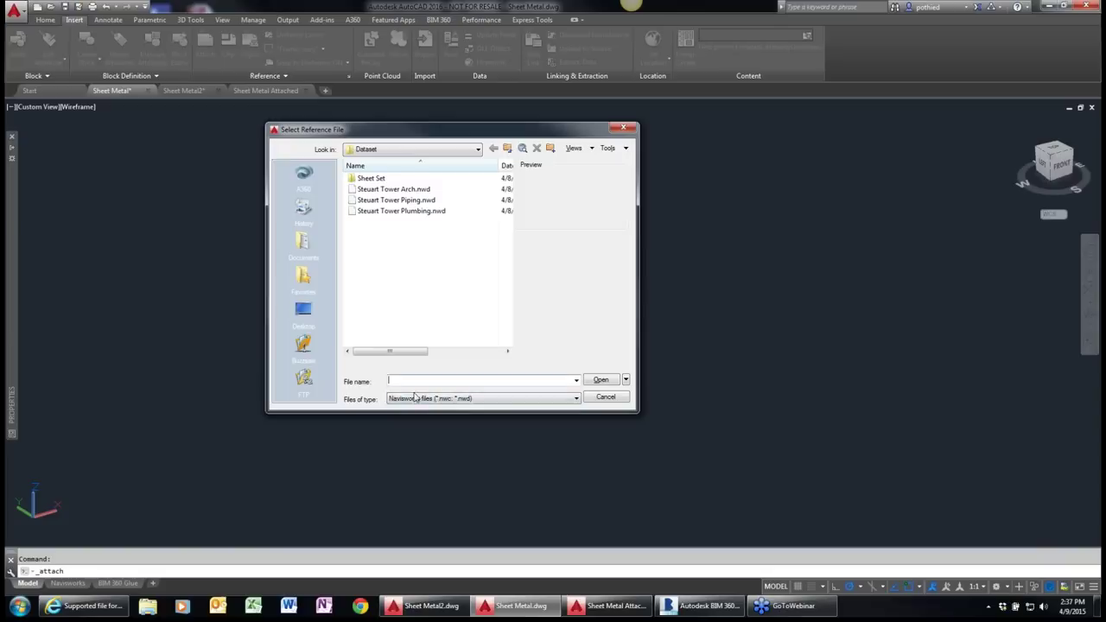
Switch to Internet Explorer, examine the Navisworks table of supported file formats, extensions and versions, and return to AutoCAD.
click(113, 609)
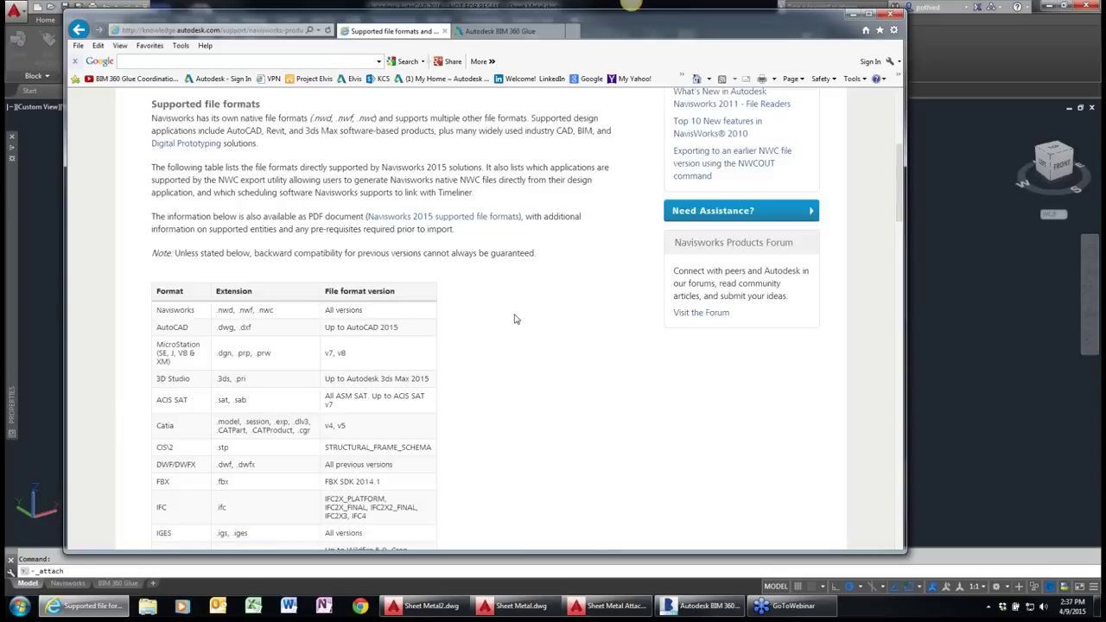
scroll(514, 319, down, 3)
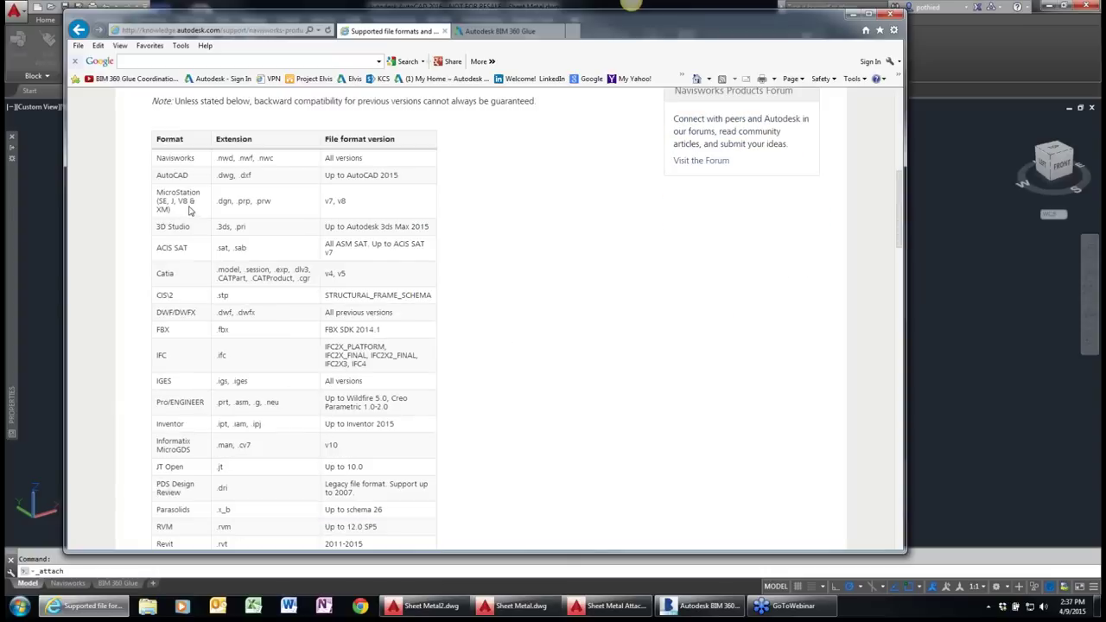
scroll(190, 210, down, 1)
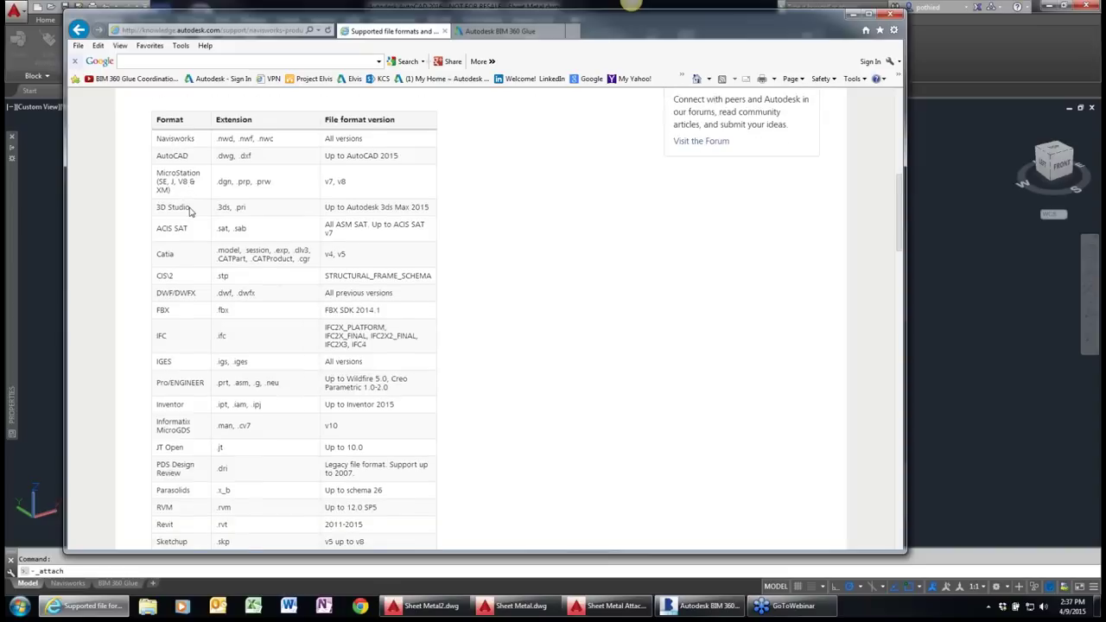
scroll(191, 210, down, 1)
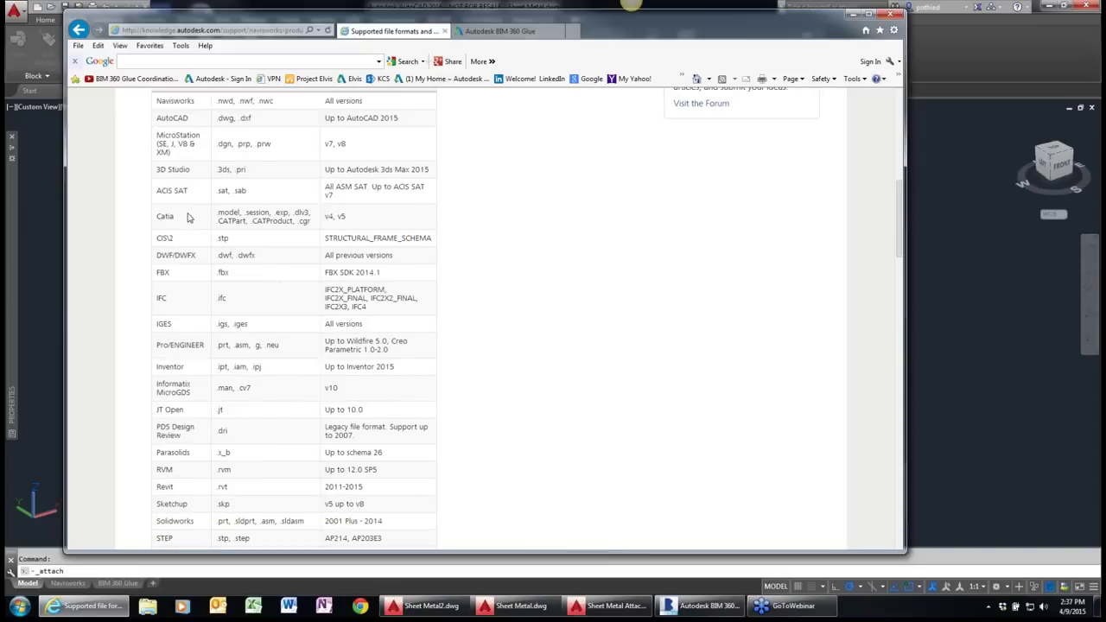
scroll(188, 219, down, 1)
scroll(185, 221, down, 1)
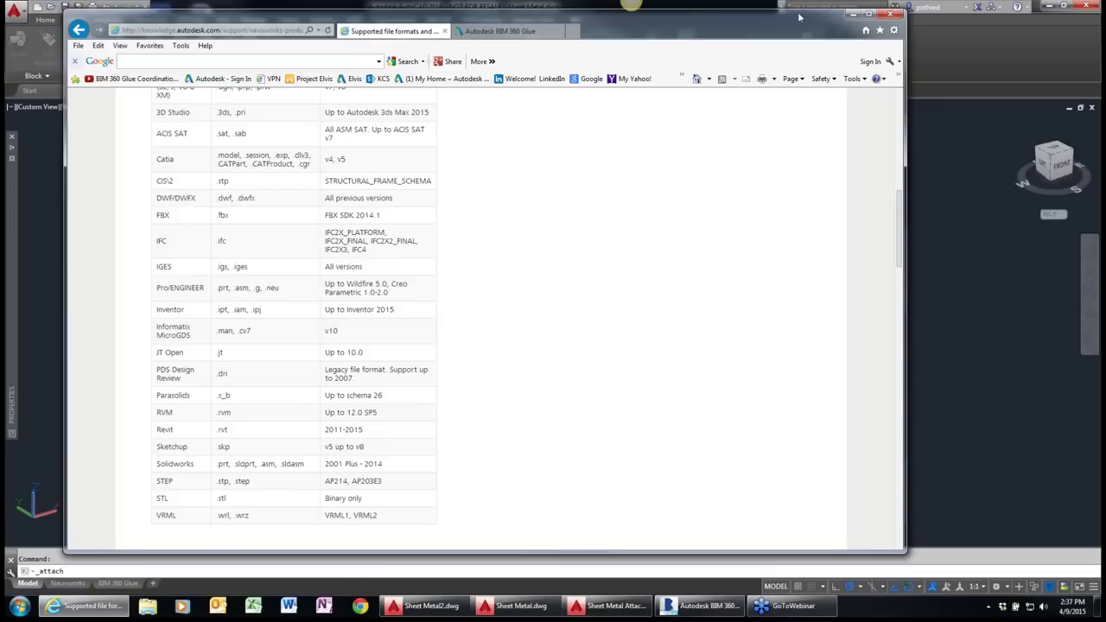
click(852, 16)
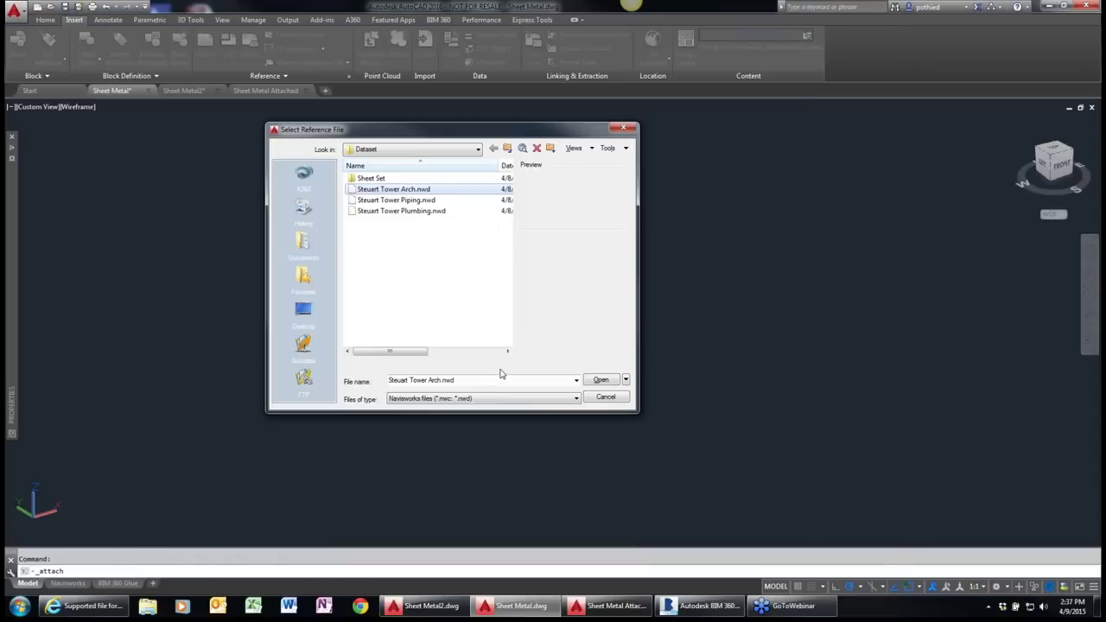
Attach Steuart Tower Arch.nwd as a coordination model with a relative path, insertion point 0,0,0, scale 1 and rotation 0.
click(598, 383)
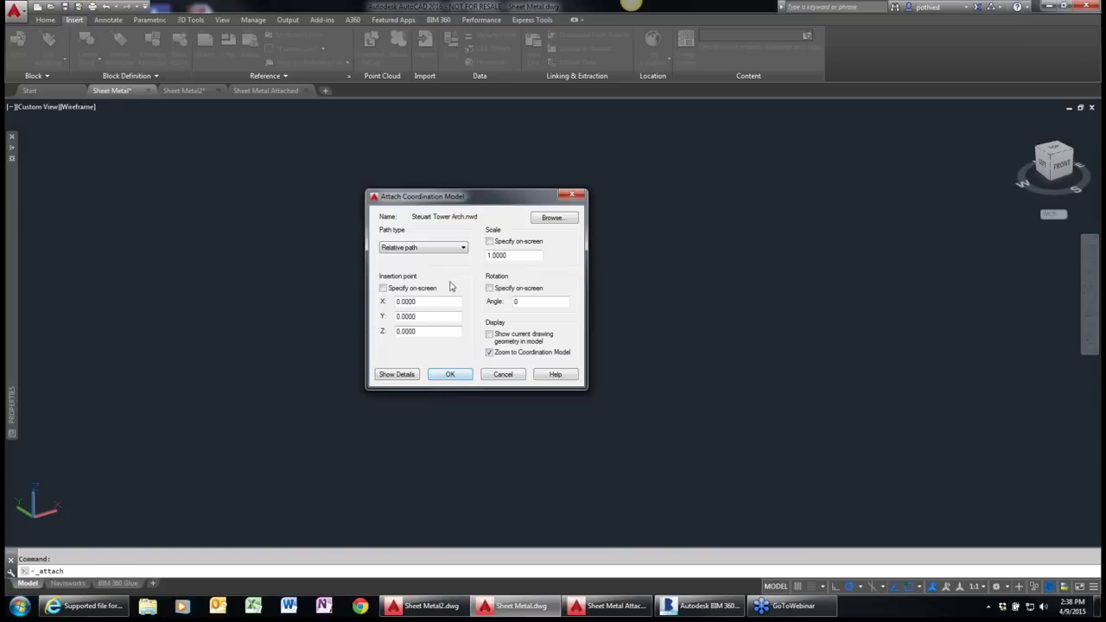
click(459, 376)
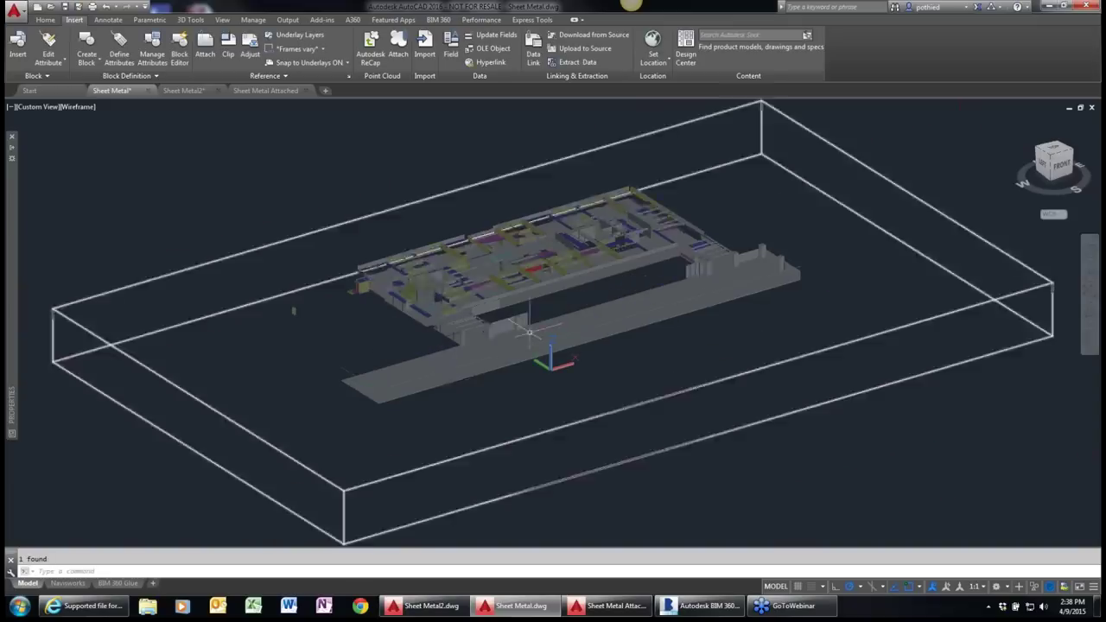
Inspect the attached coordination model up close and turn on all layers of the drawing.
mouse_move(551, 269)
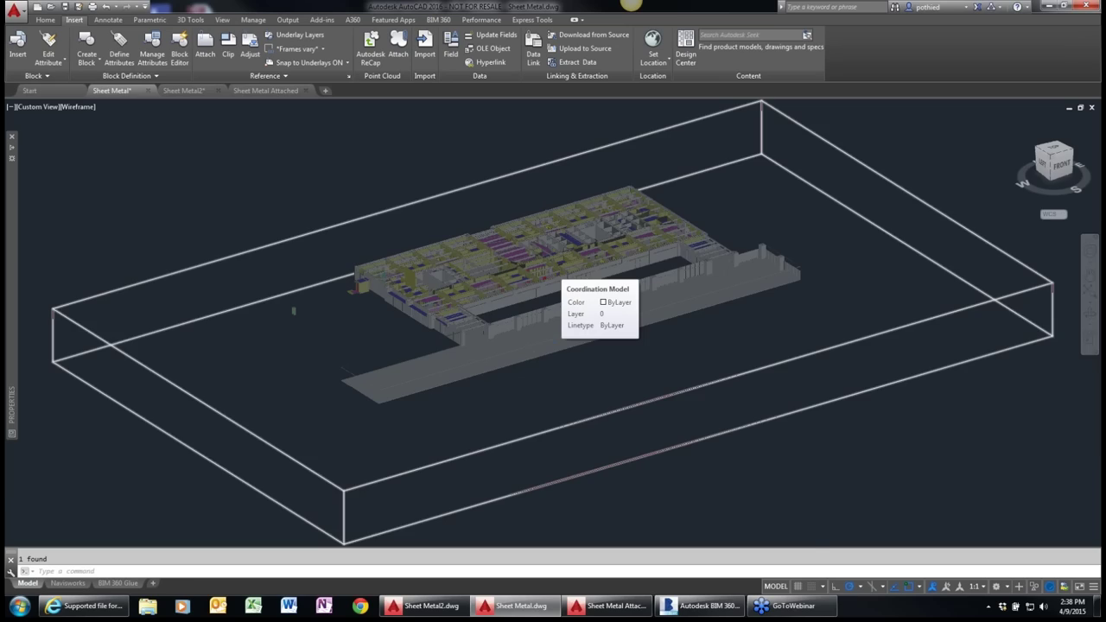
scroll(553, 293, up, 10)
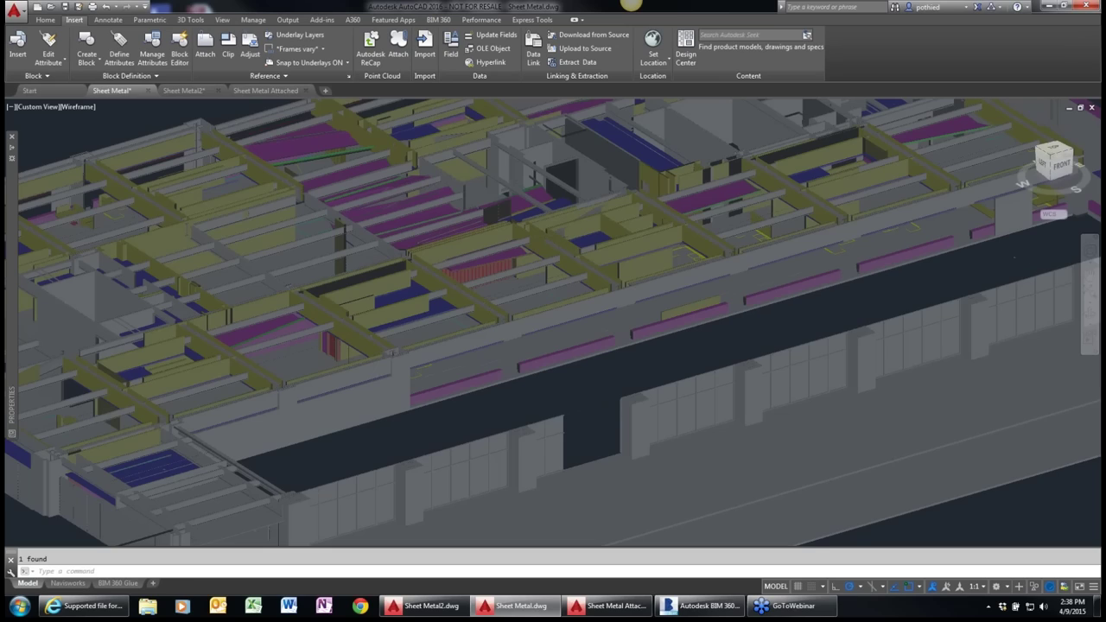
shift+middle_drag(536, 303, 497, 314)
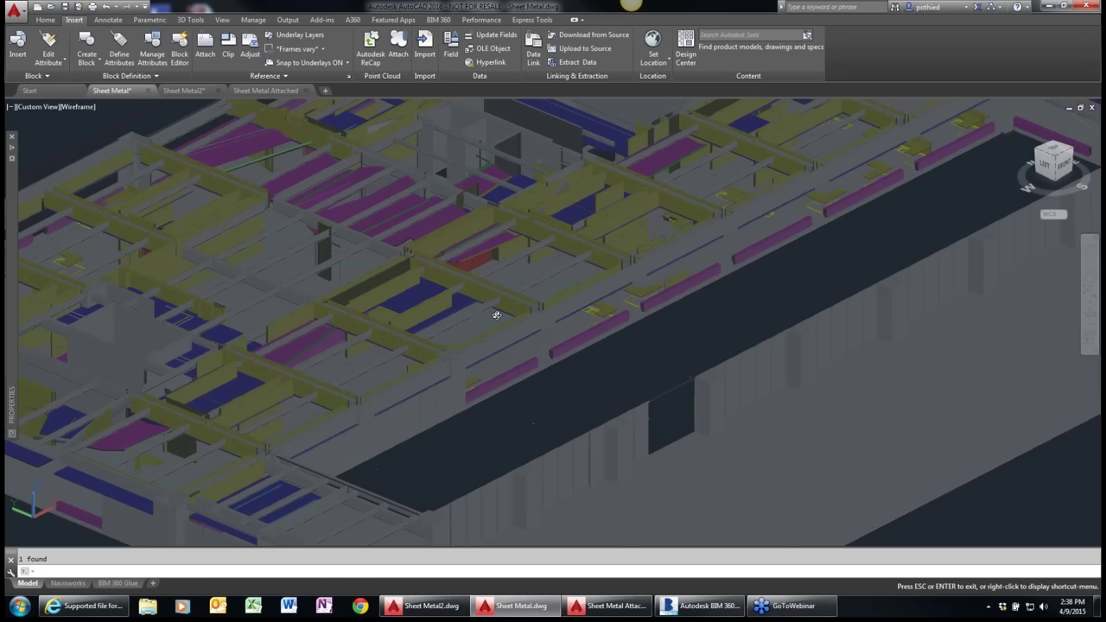
scroll(466, 290, down, 5)
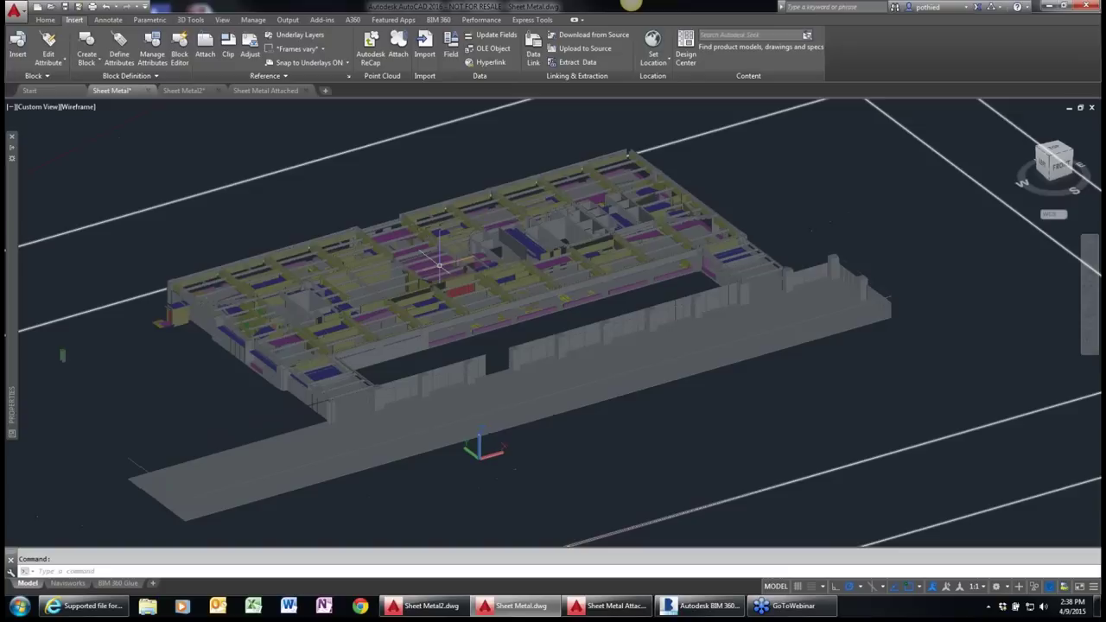
click(45, 19)
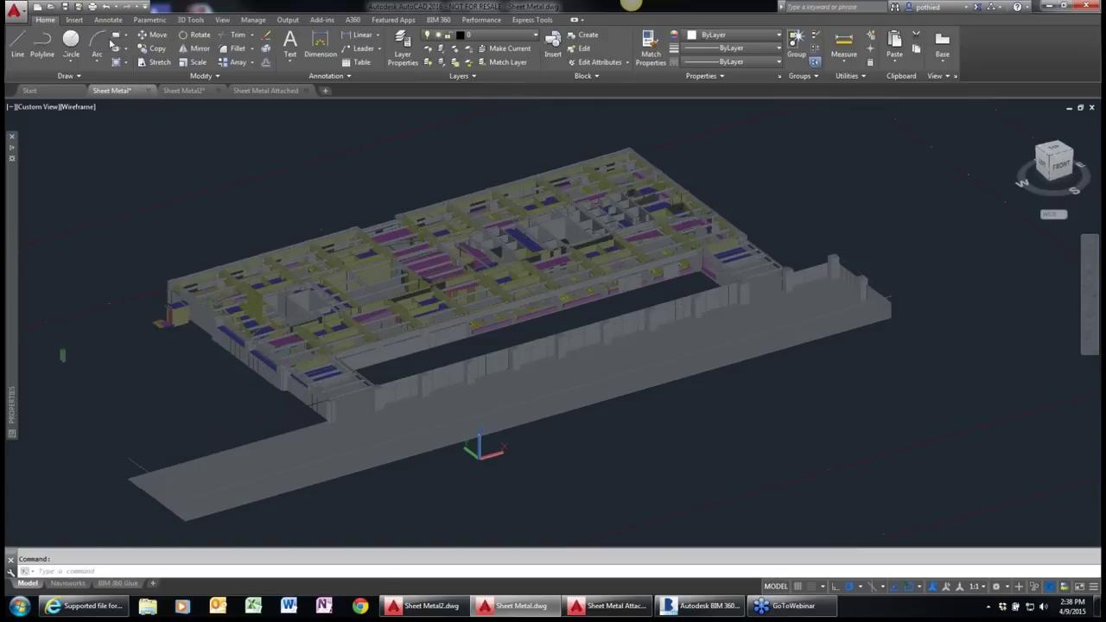
click(428, 62)
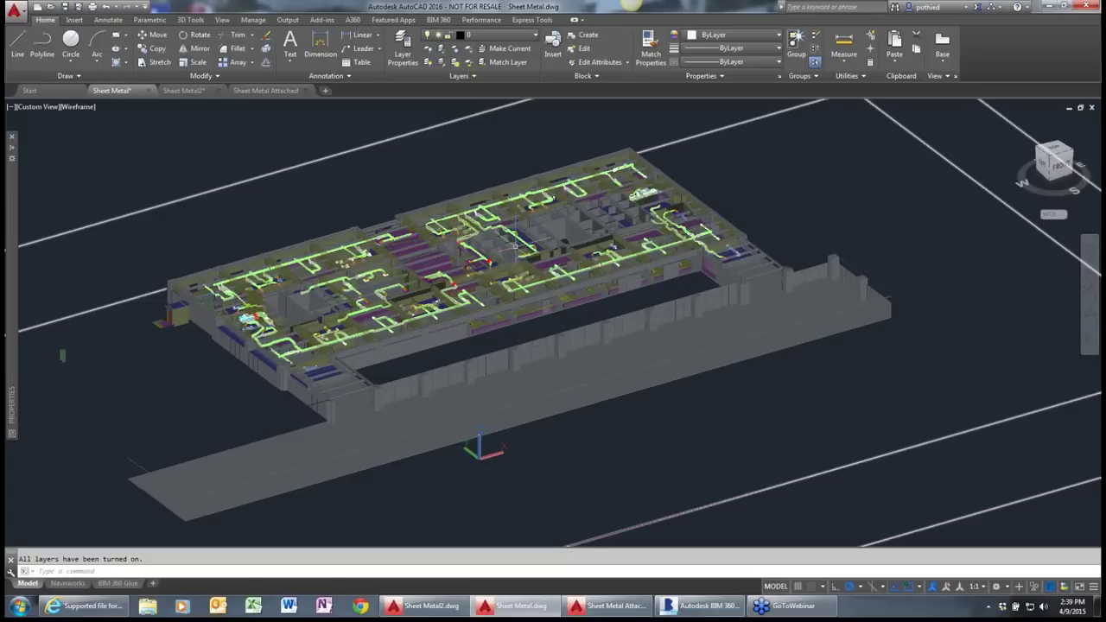
Set the attached coordination model's color fading to 15 and its opacity fading to 52.
scroll(518, 250, up, 5)
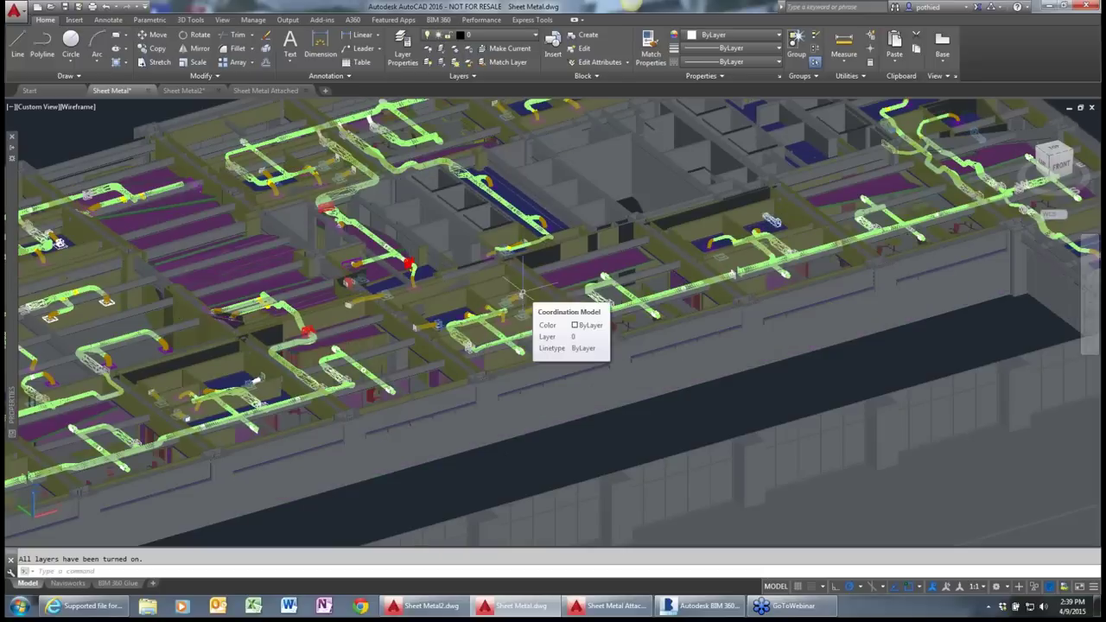
click(282, 256)
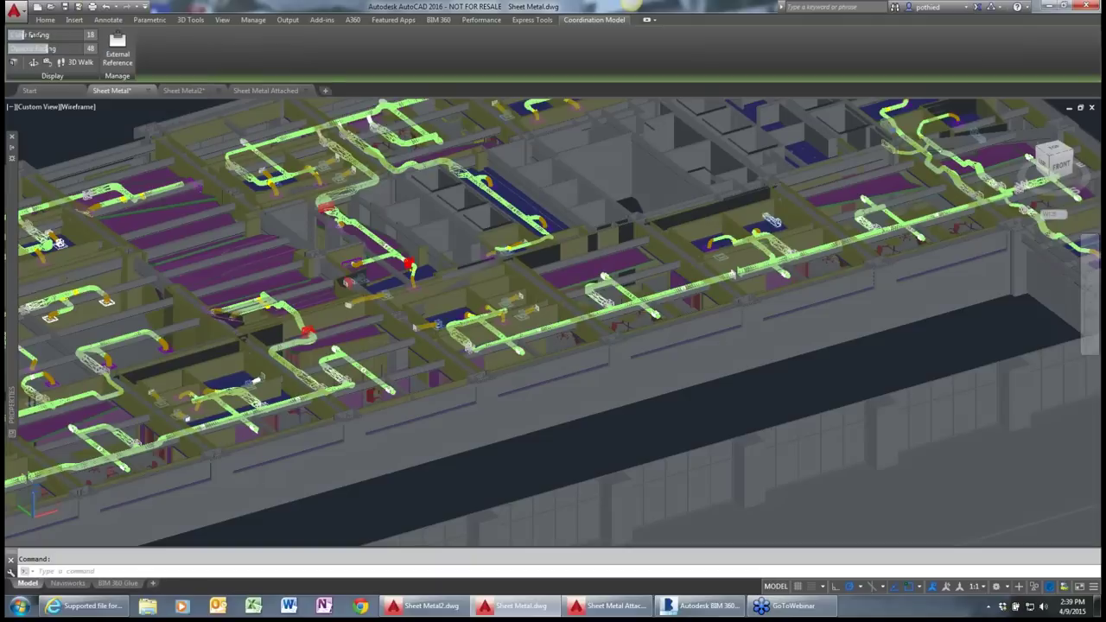
drag(24, 35, 16, 35)
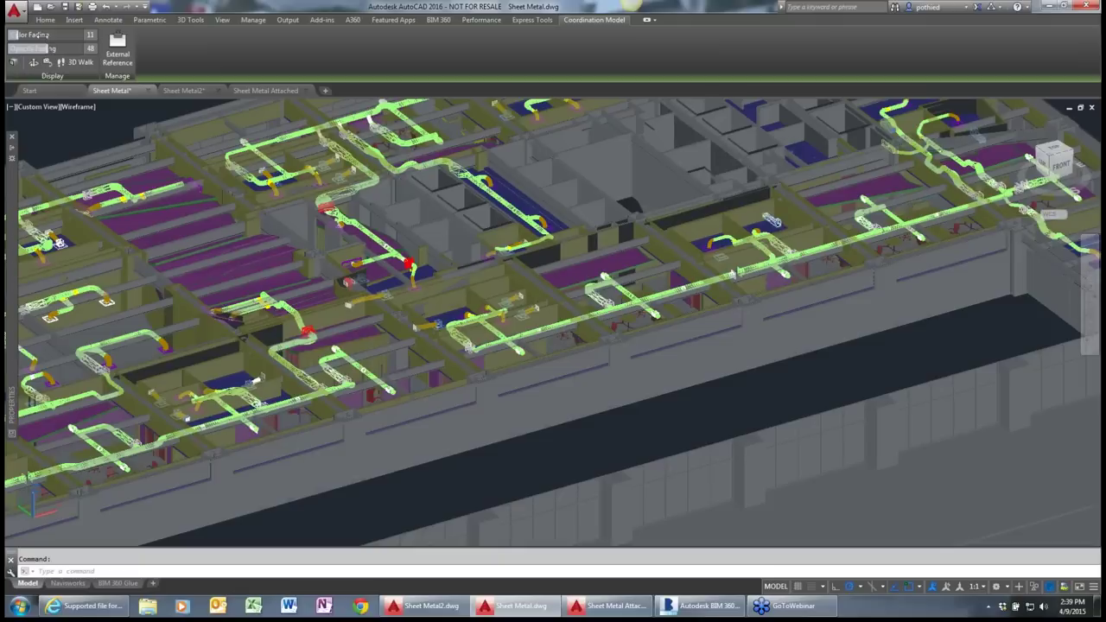
drag(49, 48, 4, 49)
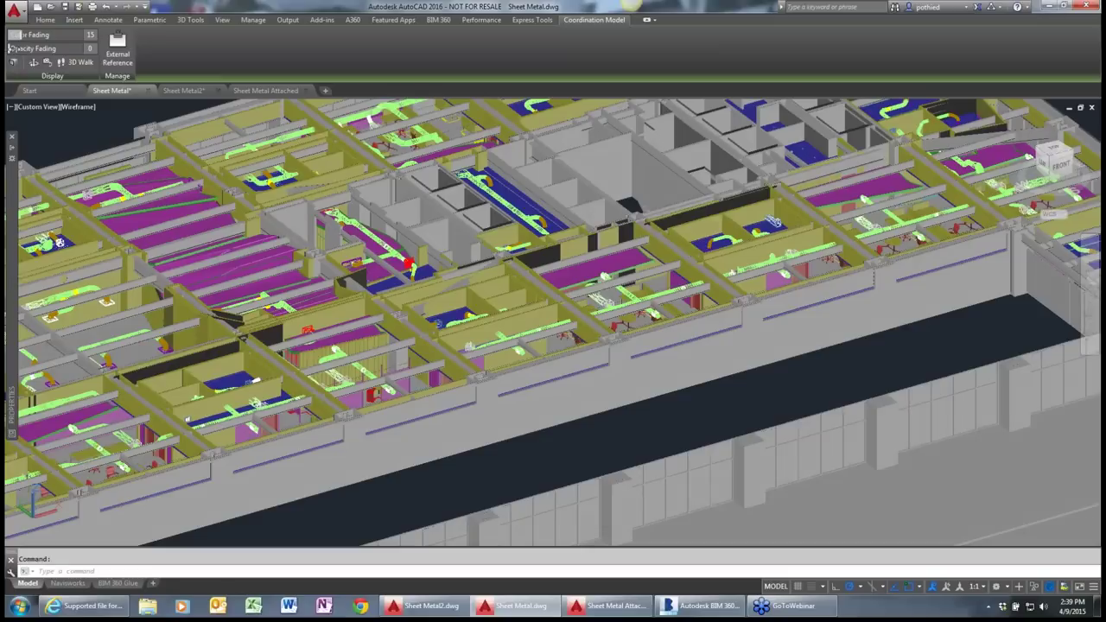
drag(10, 48, 35, 48)
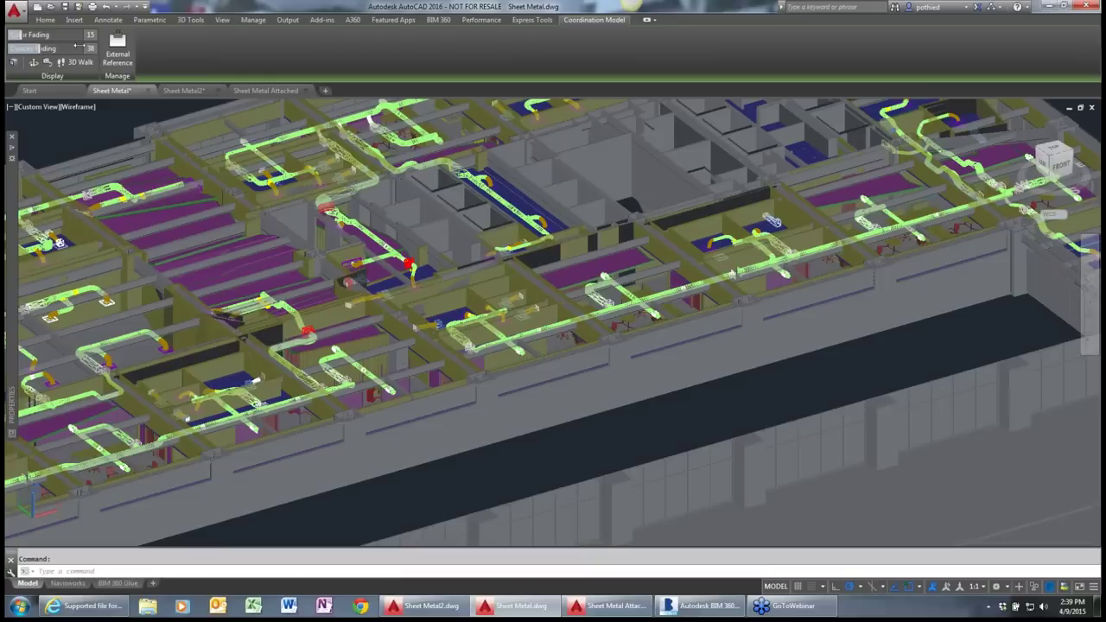
click(78, 47)
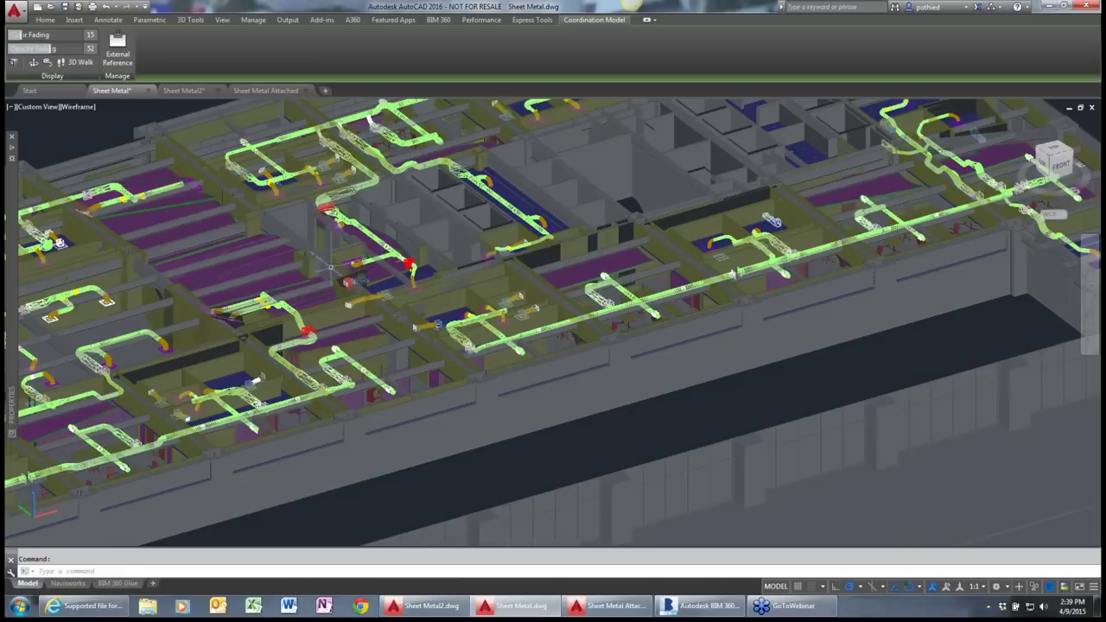
Look up the CMFADE system variables and the -CMATTACH command, deselecting the coordination model without running either.
mouse_move(206, 229)
mouse_move(487, 290)
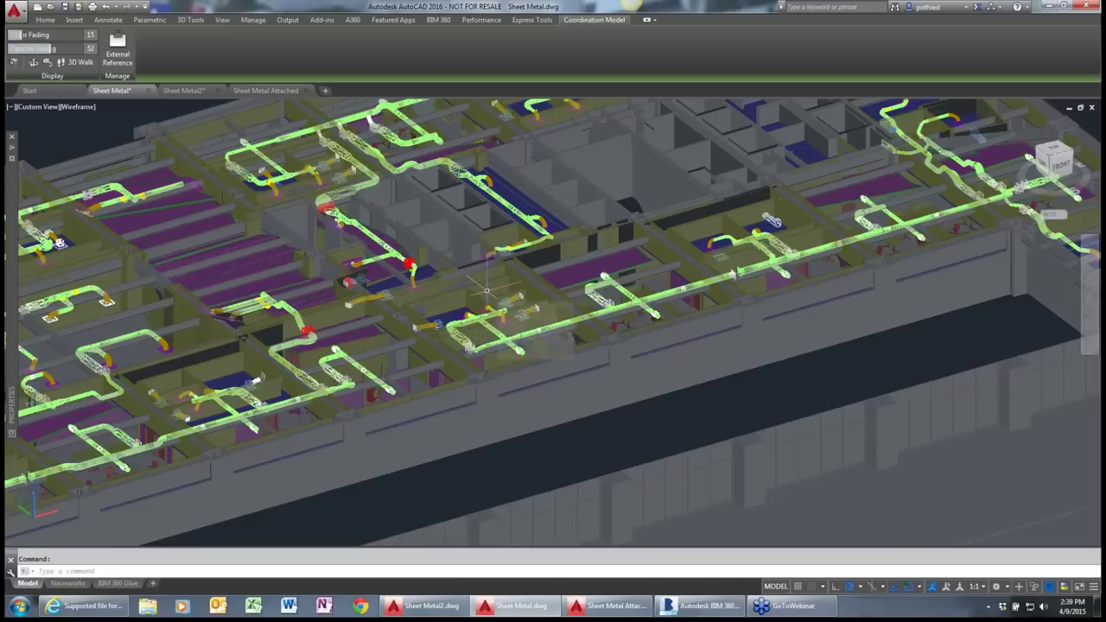
text(CMFAD)
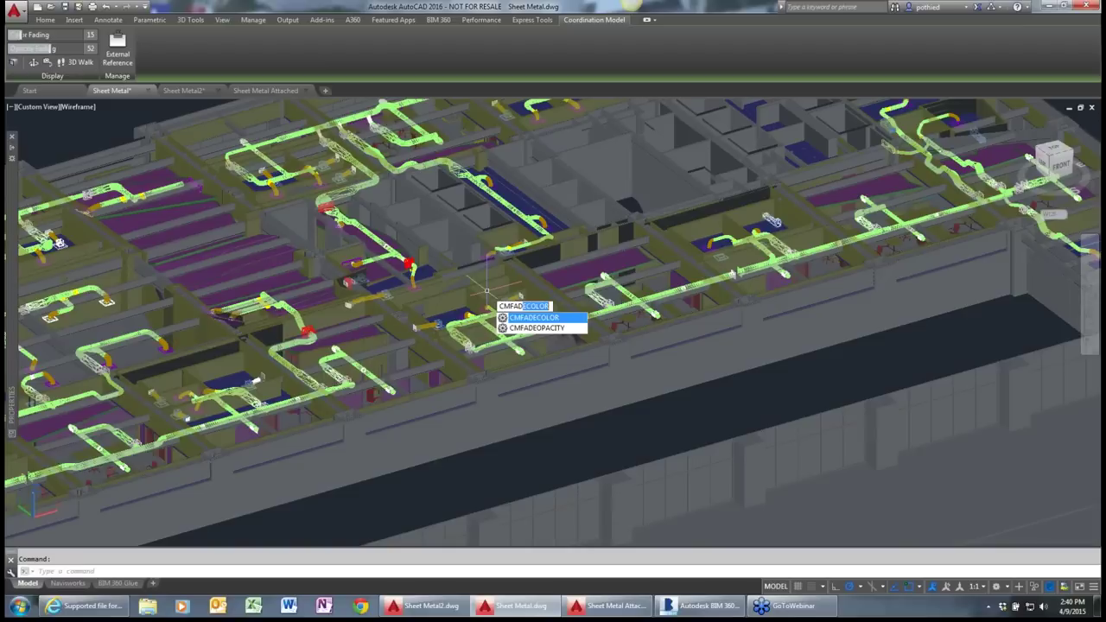
key(Escape)
key(Escape)
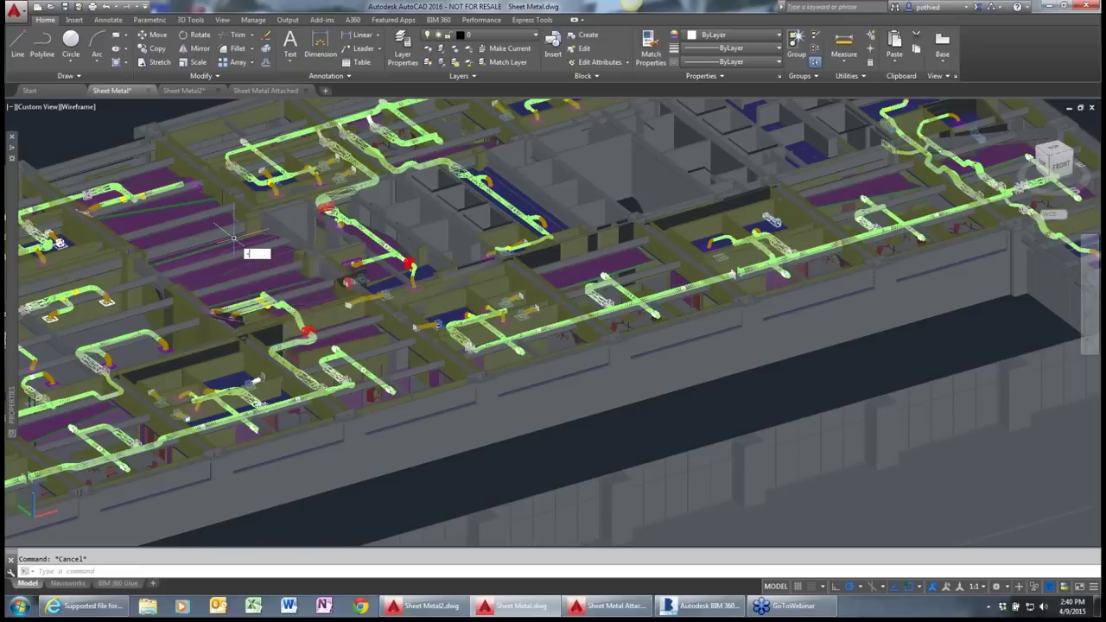
text(-CM)
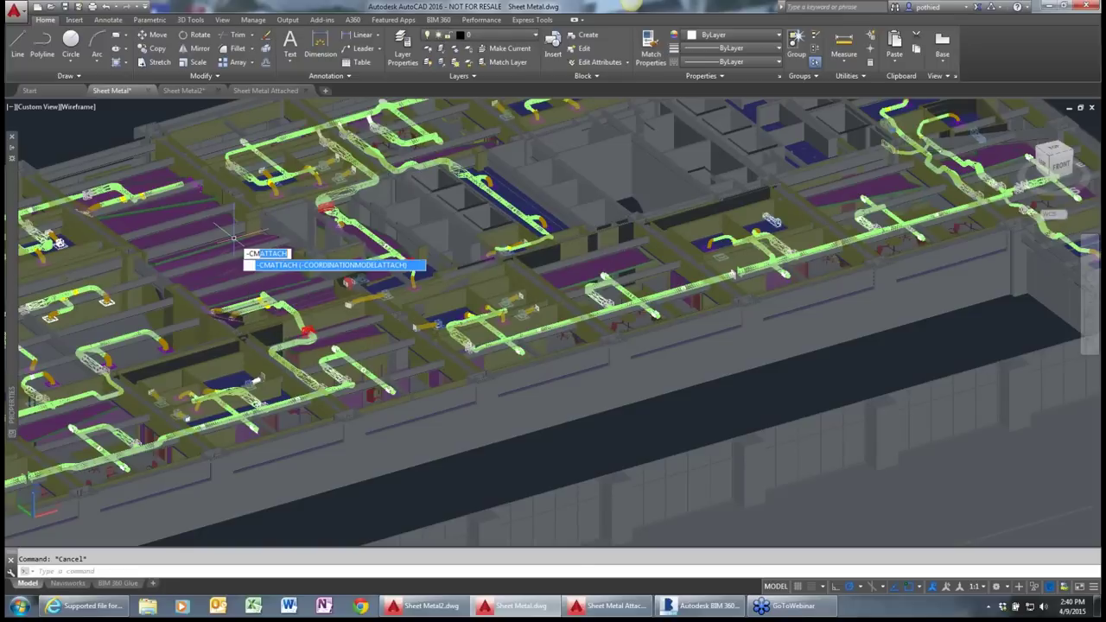
key(Escape)
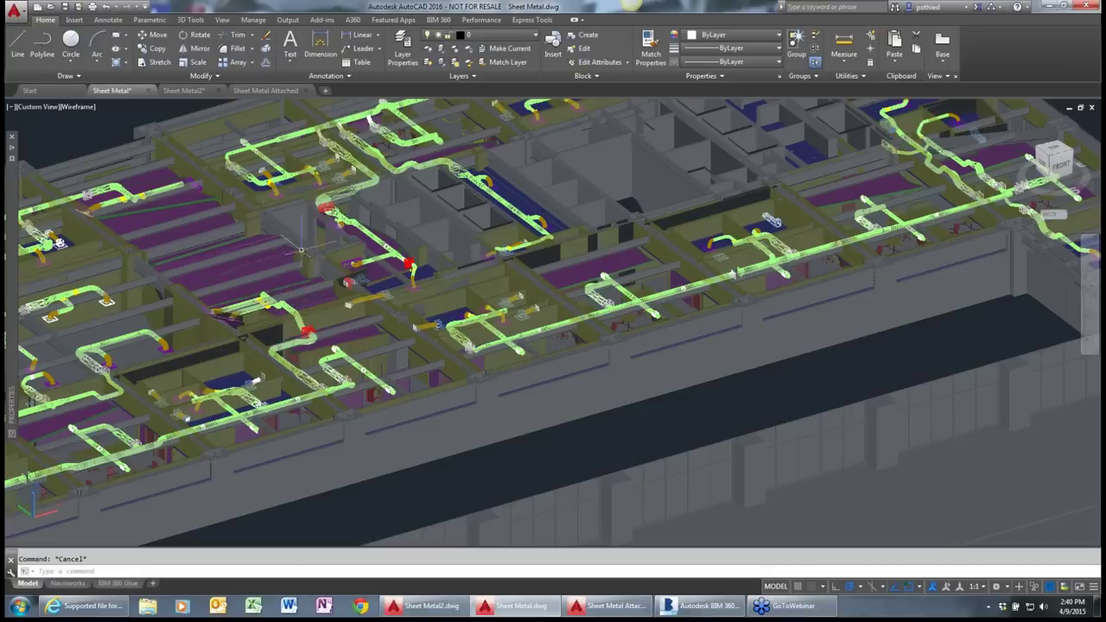
Restore the saved Duct view and frame the open duct end together with the surrounding ductwork.
middle_drag(565, 258, 564, 259)
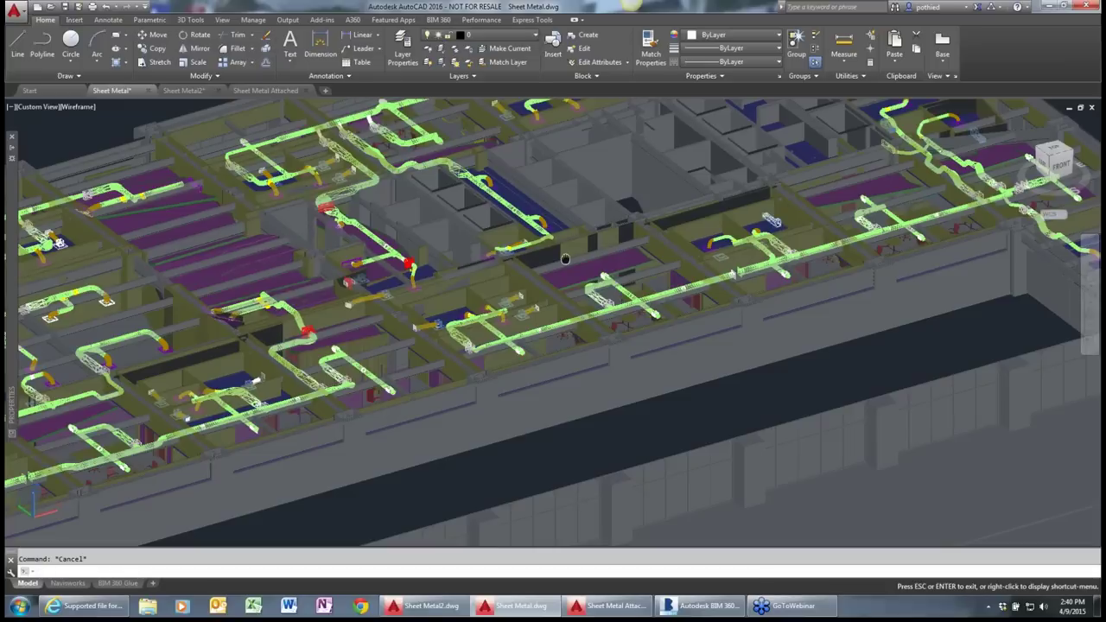
shift+middle_drag(564, 259, 519, 321)
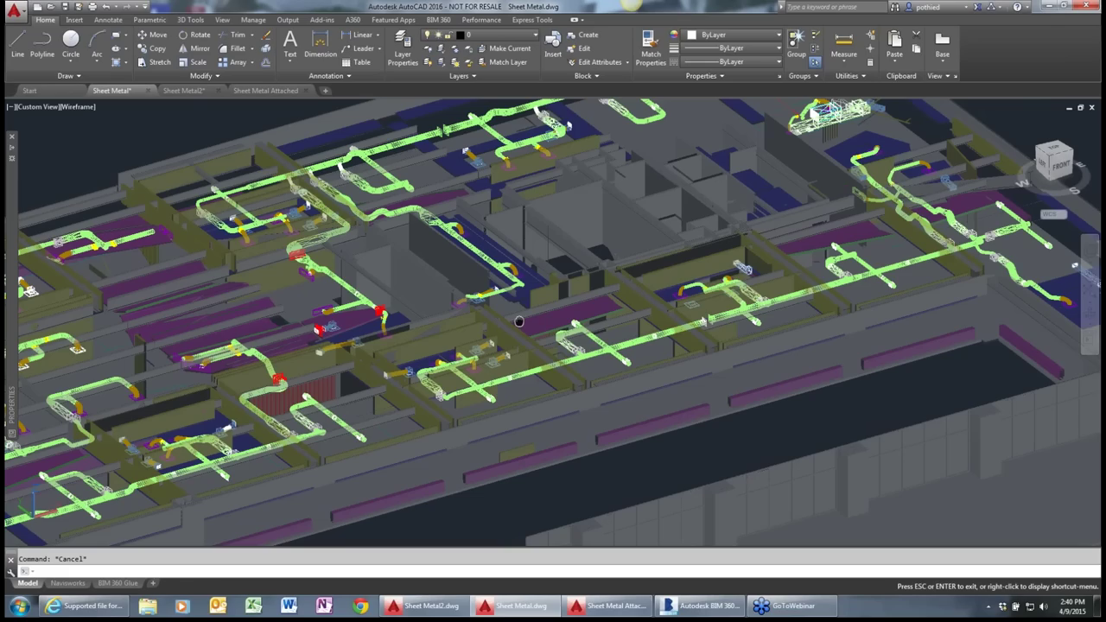
shift+middle_drag(519, 321, 514, 318)
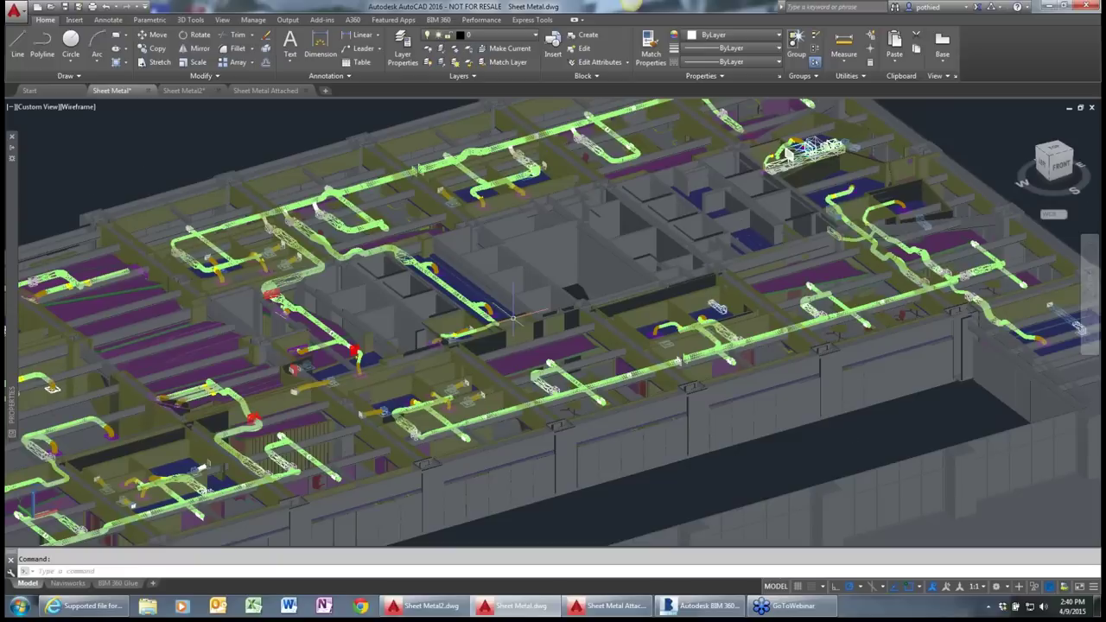
click(28, 108)
click(208, 135)
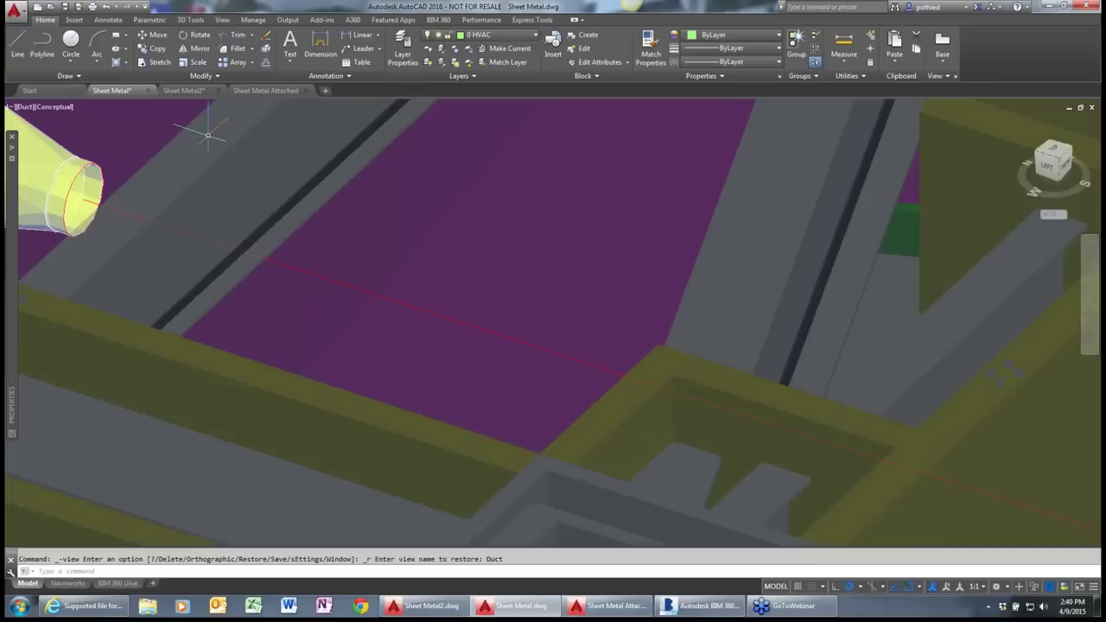
scroll(320, 250, down, 5)
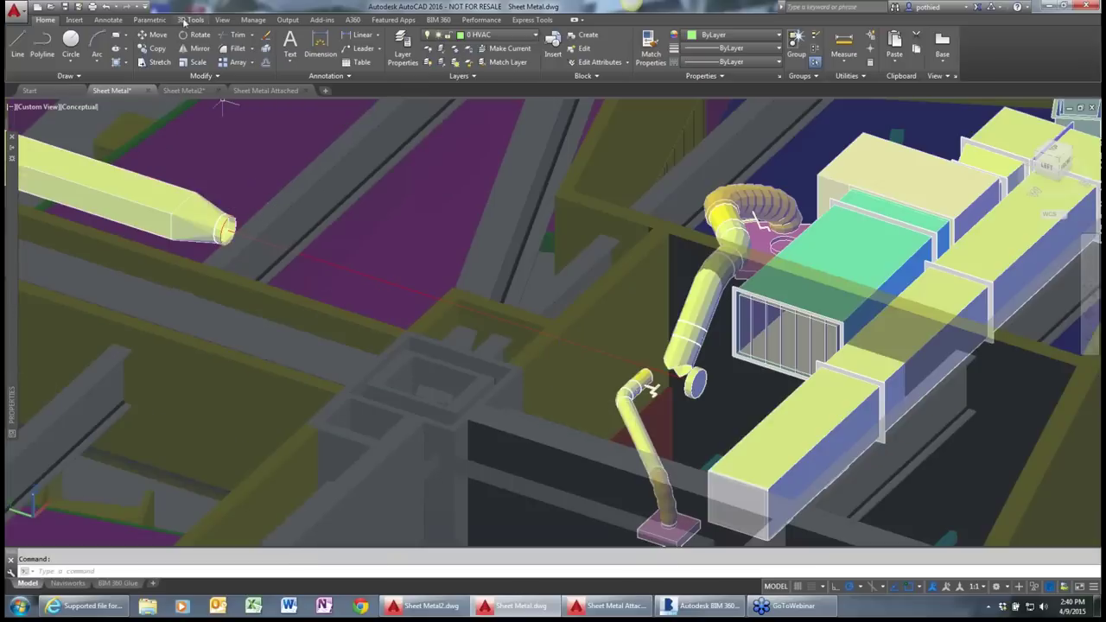
click(183, 22)
click(150, 45)
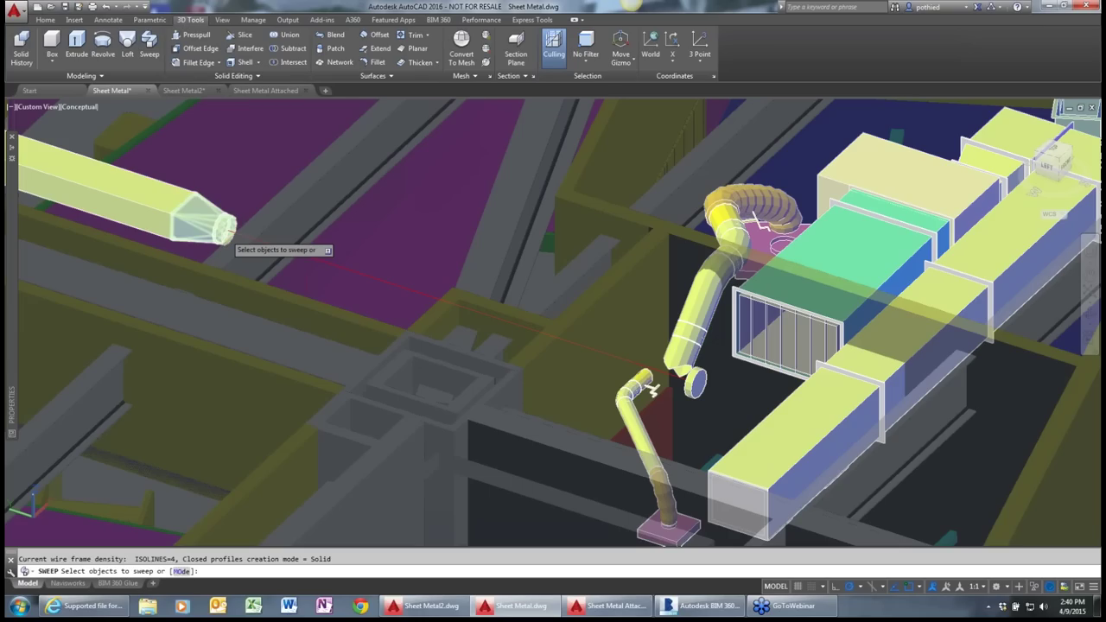
scroll(226, 228, up, 2)
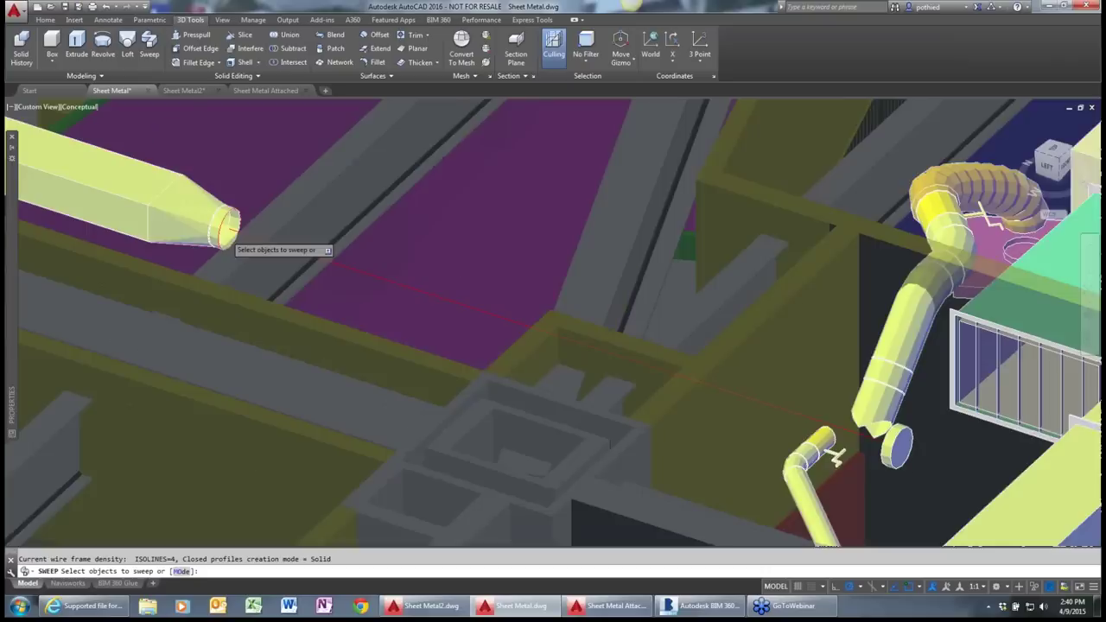
scroll(227, 228, up, 2)
click(238, 239)
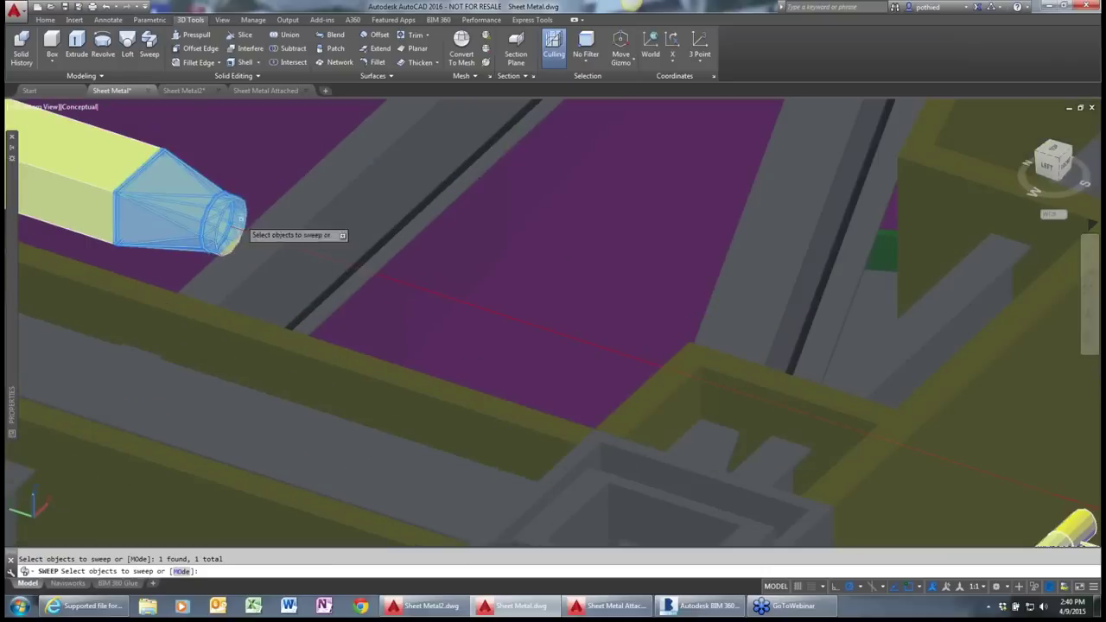
key(Escape)
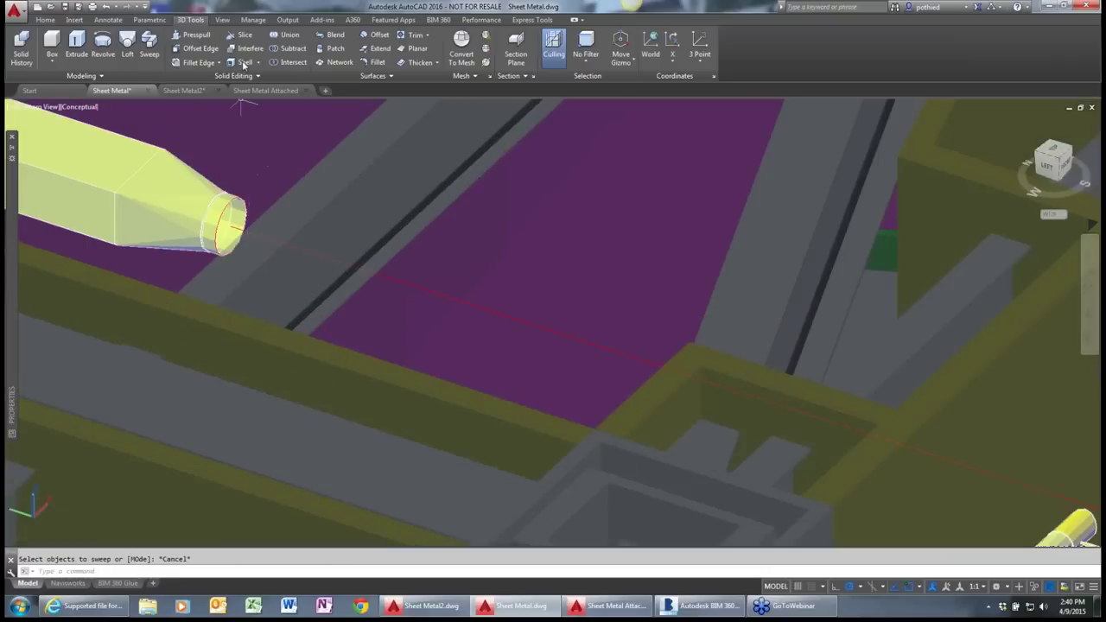
click(148, 45)
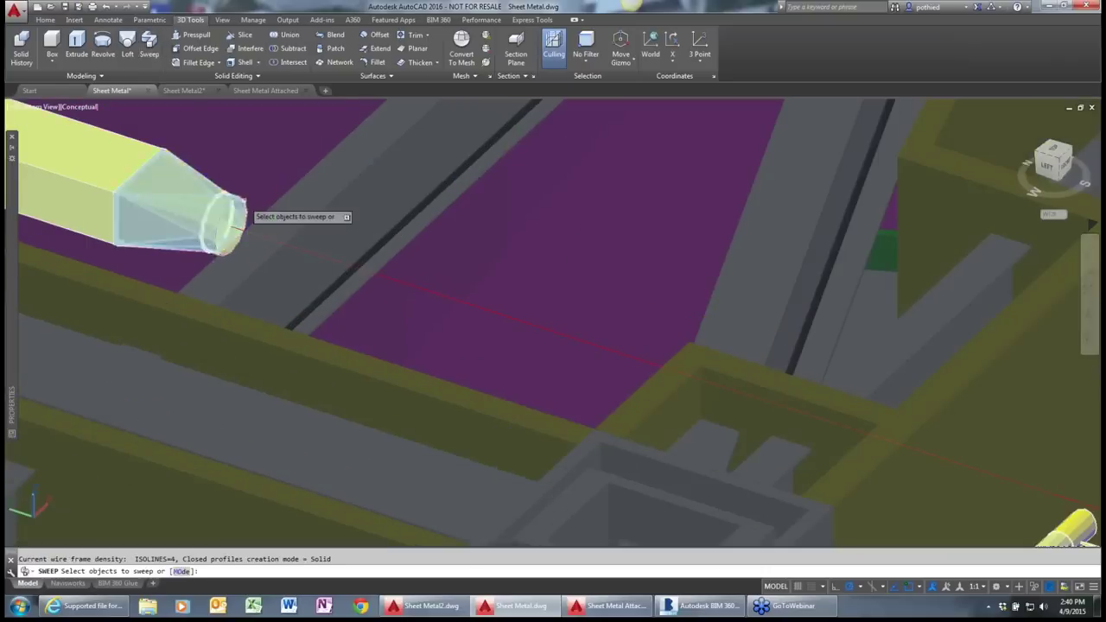
key(Escape)
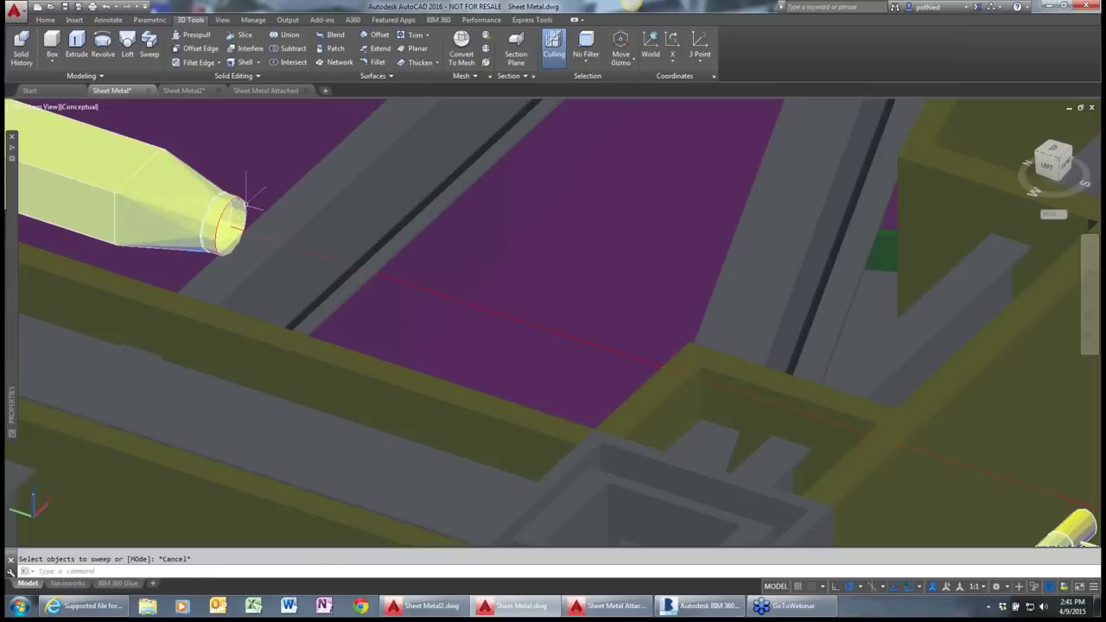
Sweep the circle at the open round duct end along the red path line to bridge the gap to the branch ductwork.
click(148, 45)
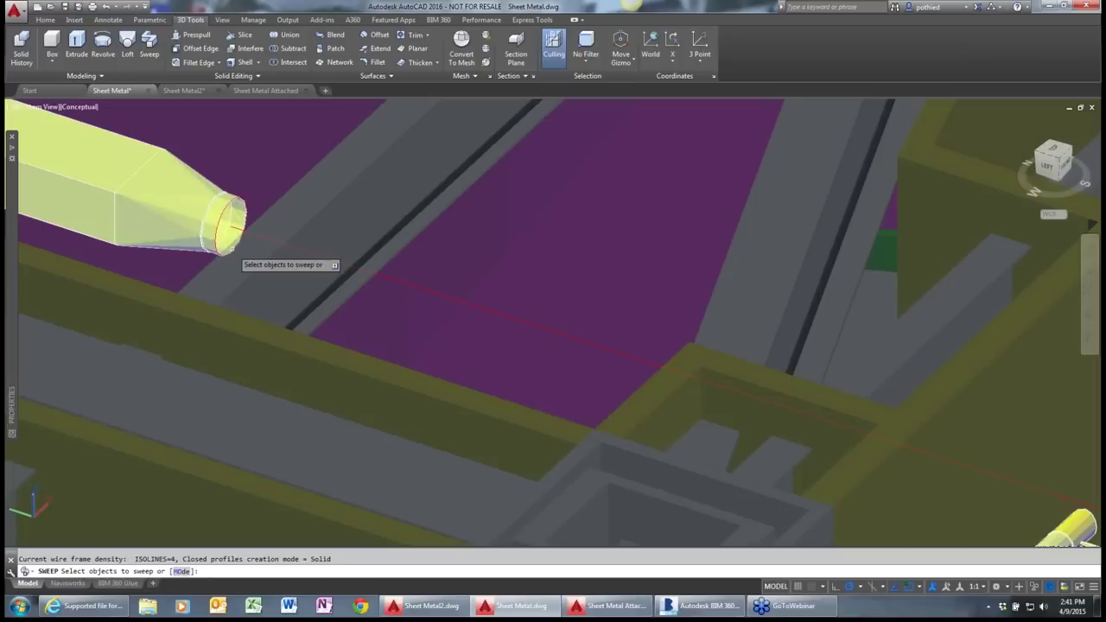
click(230, 253)
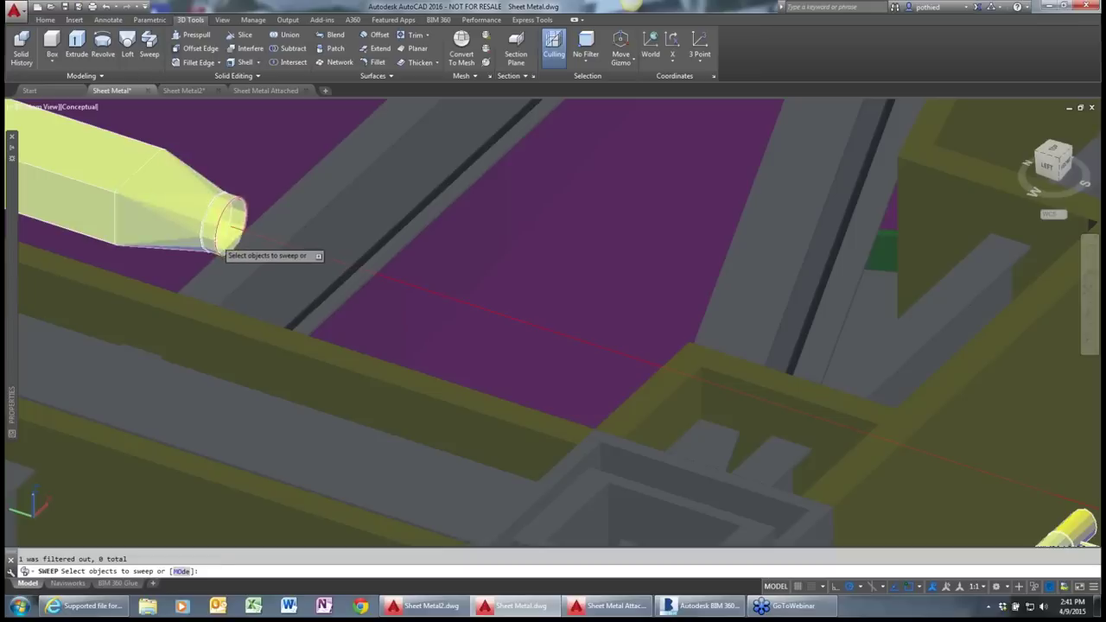
click(216, 240)
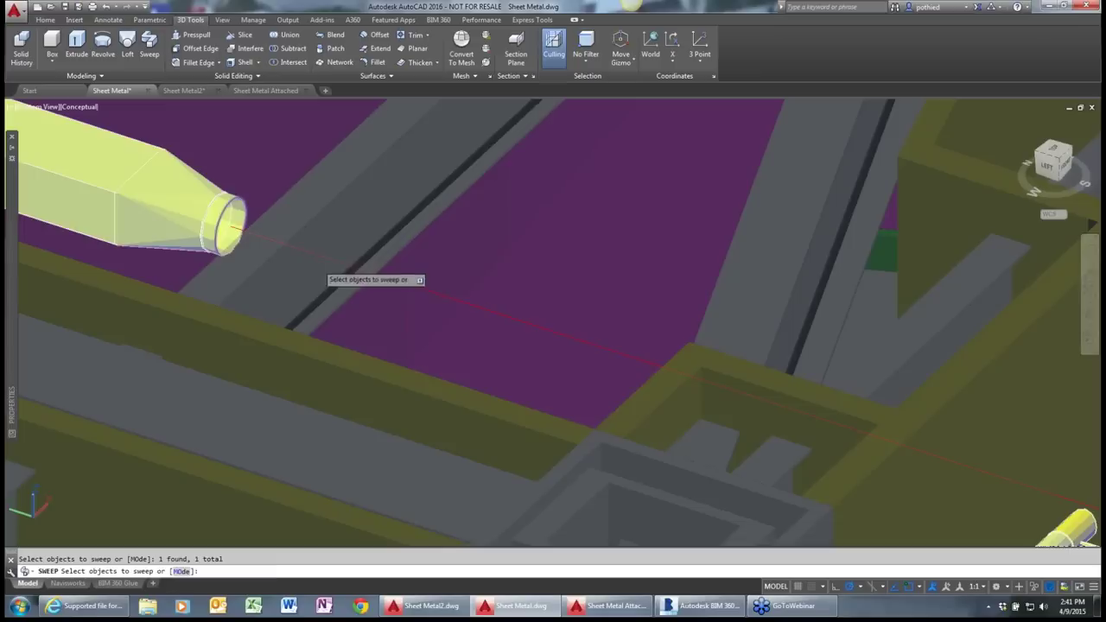
key(Return)
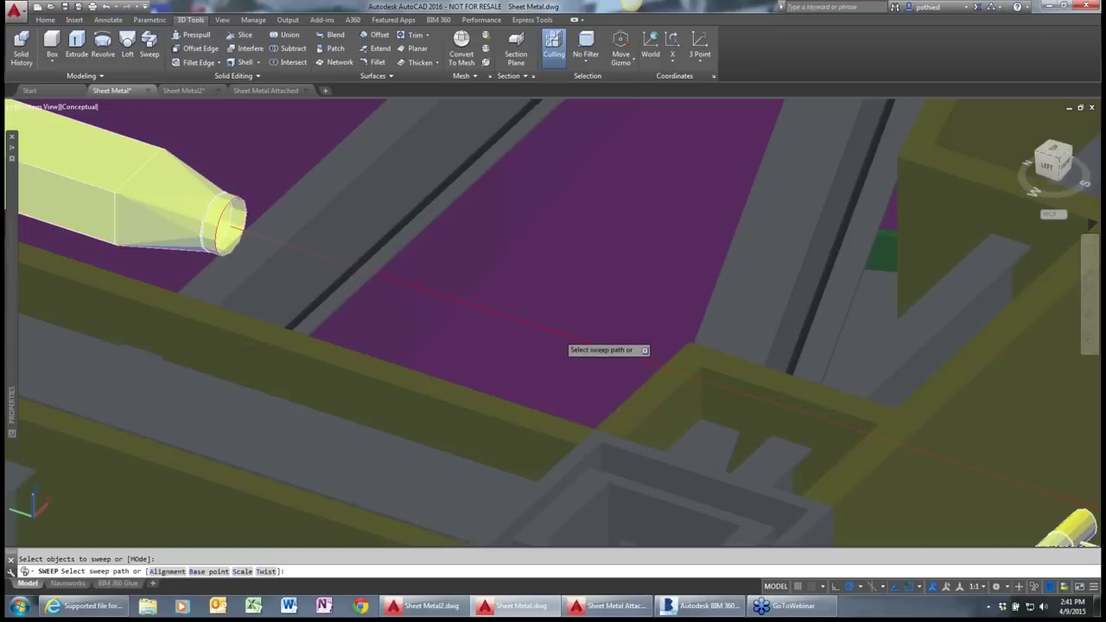
click(563, 341)
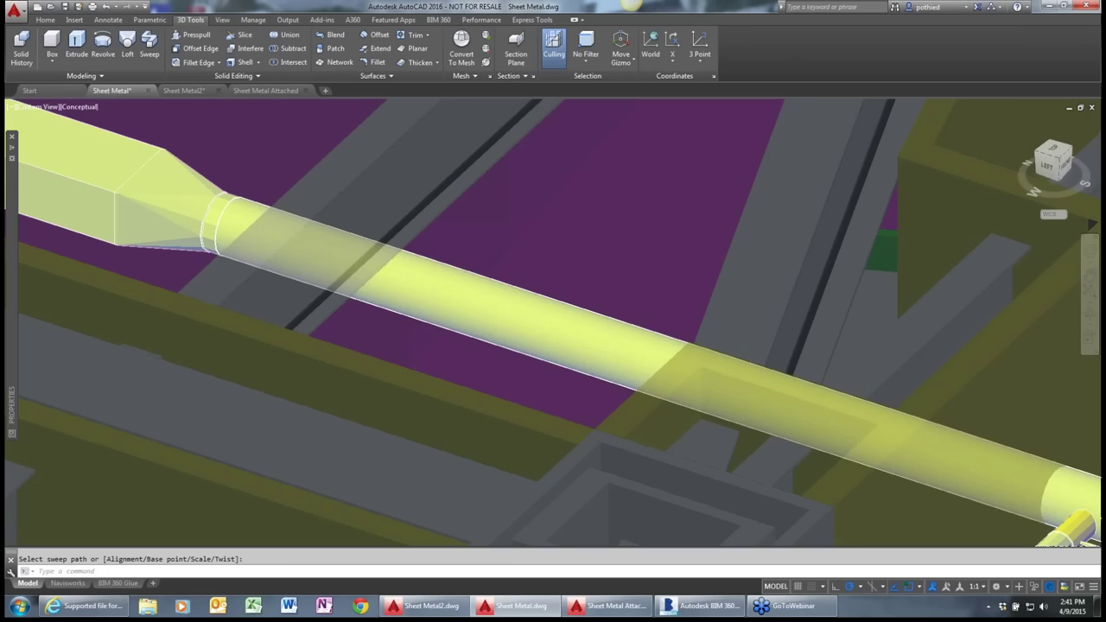
scroll(492, 405, down, 3)
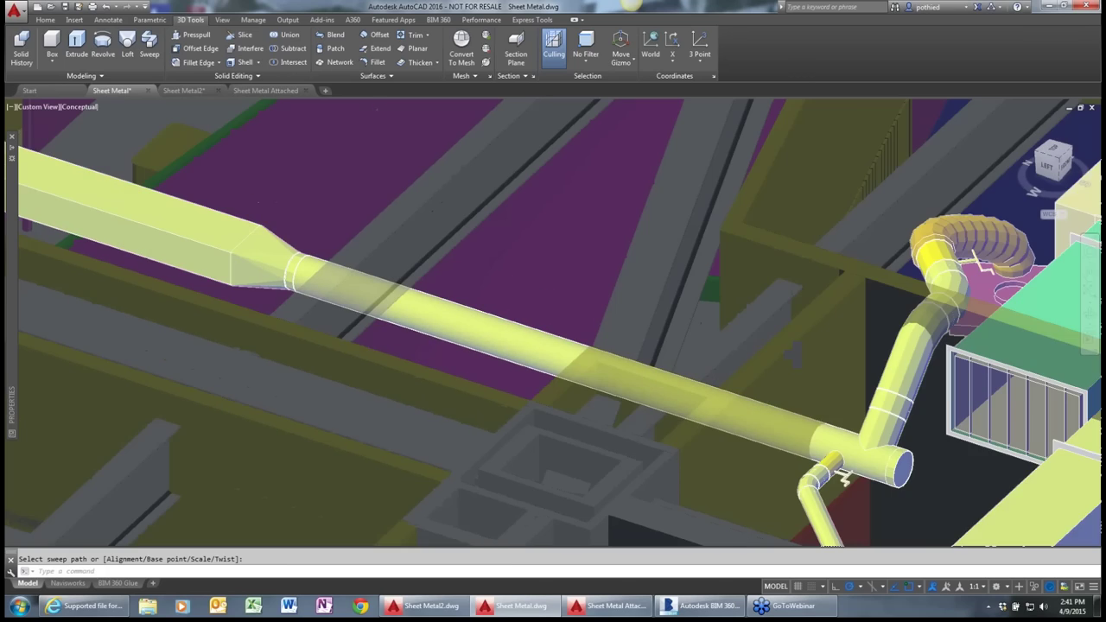
scroll(424, 352, down, 3)
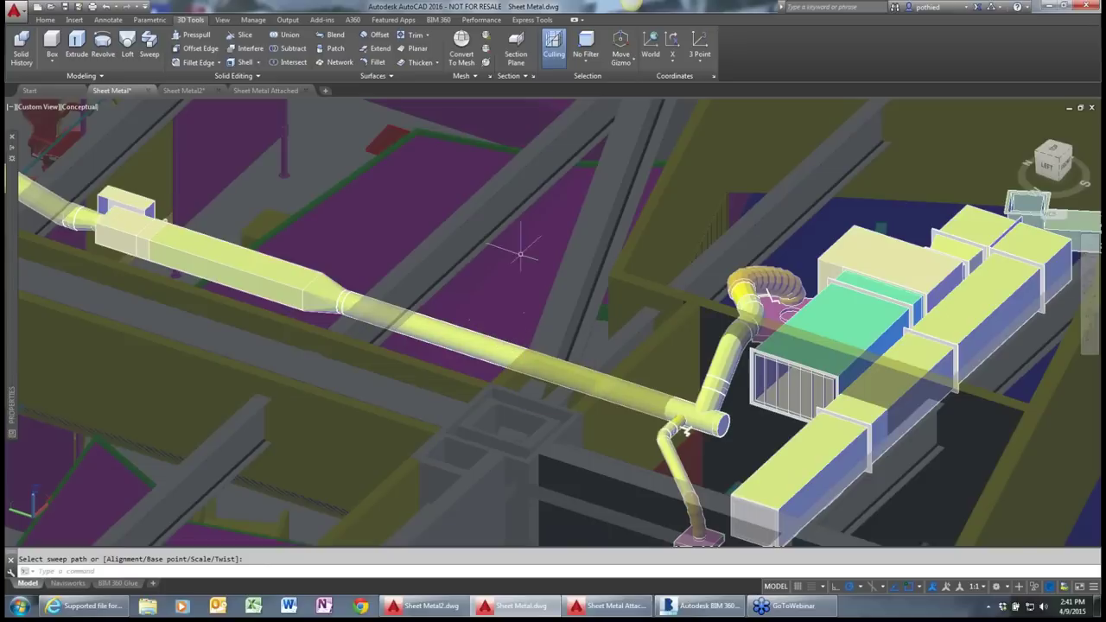
Start attaching a BIM 360 Glue model and open the list of models in Sample Project.
click(439, 20)
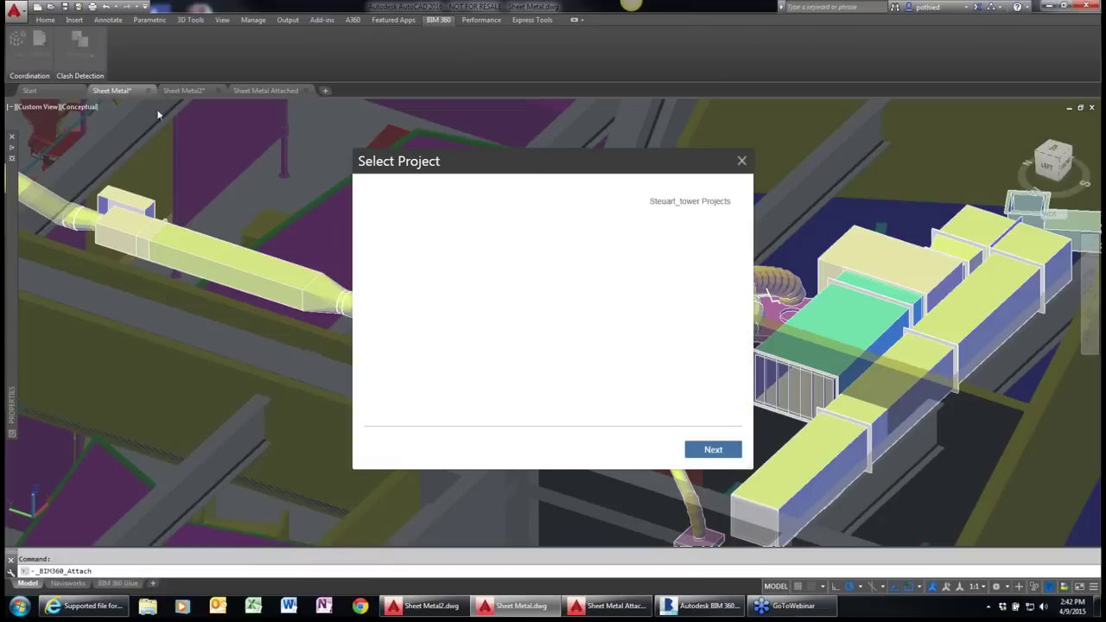
drag(541, 159, 558, 126)
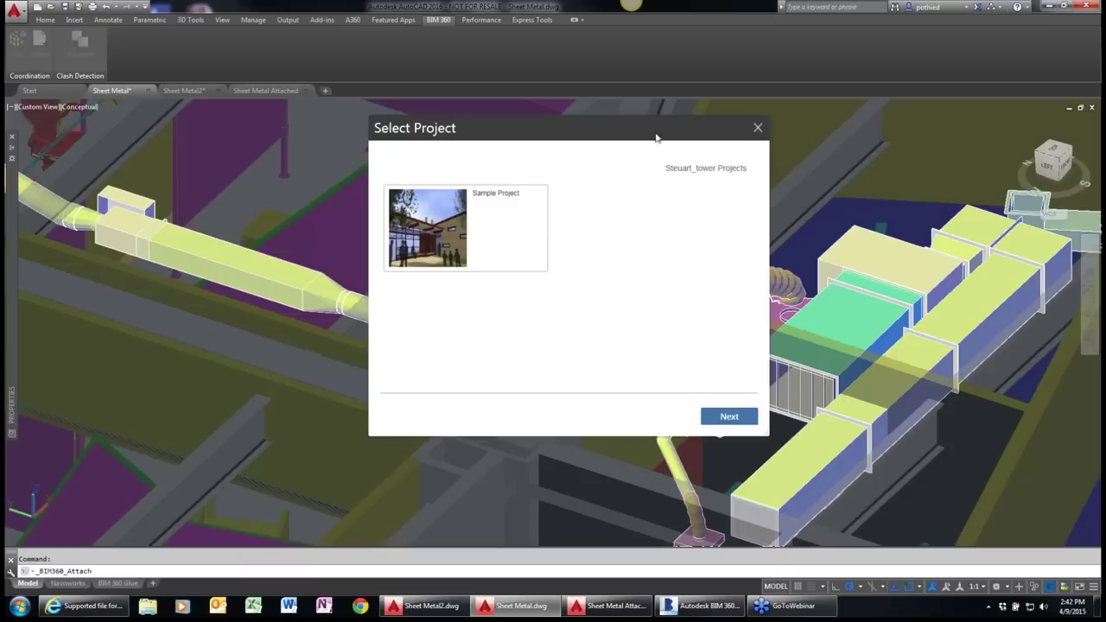
drag(656, 136, 656, 140)
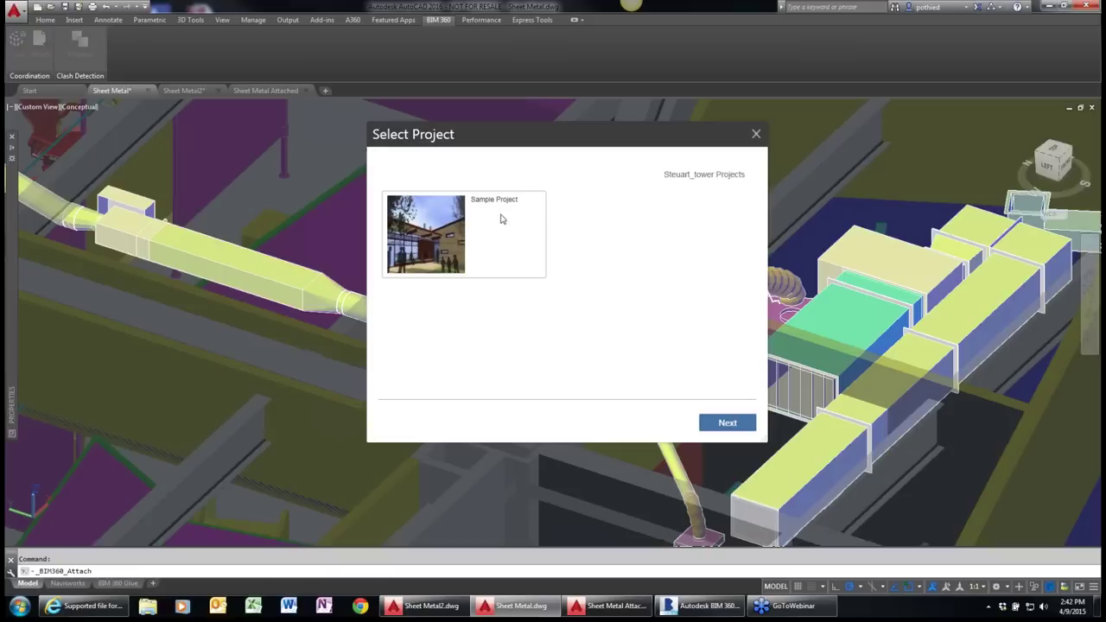
click(459, 241)
click(714, 421)
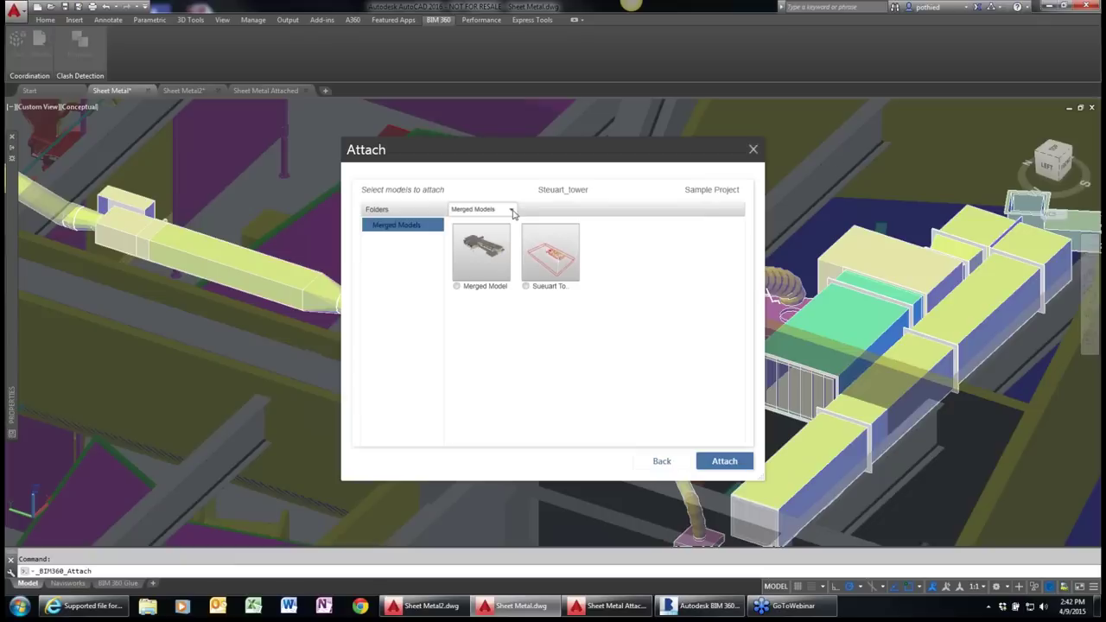
Browse the project's Models and Merged Models folders, select the Sueuart Tower Merged model, and leave without attaching it.
click(512, 213)
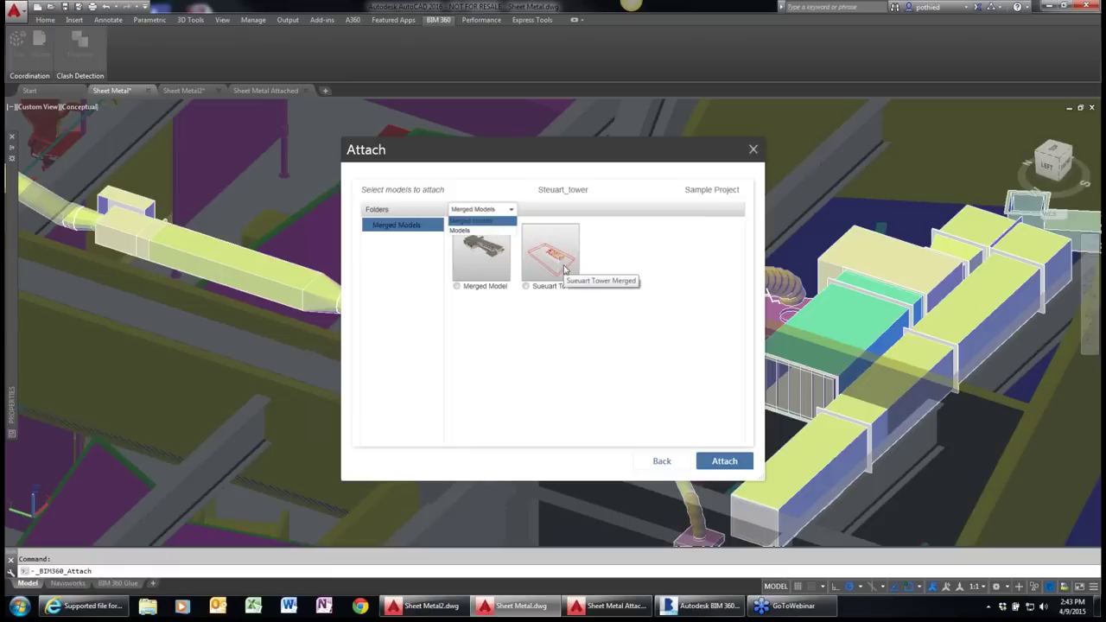
click(480, 230)
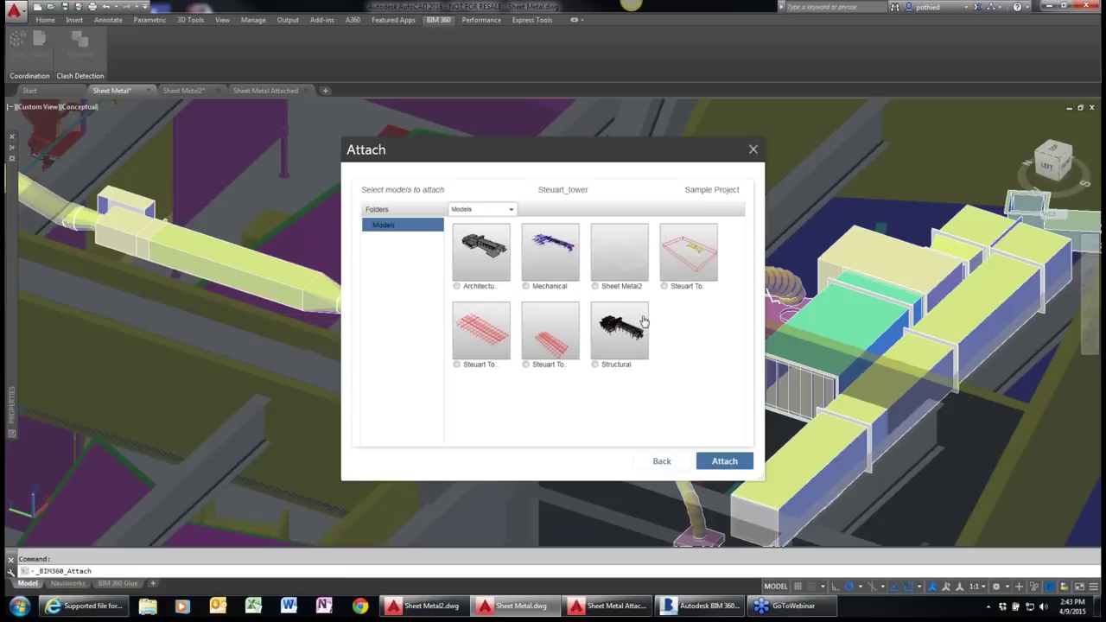
click(510, 210)
click(479, 221)
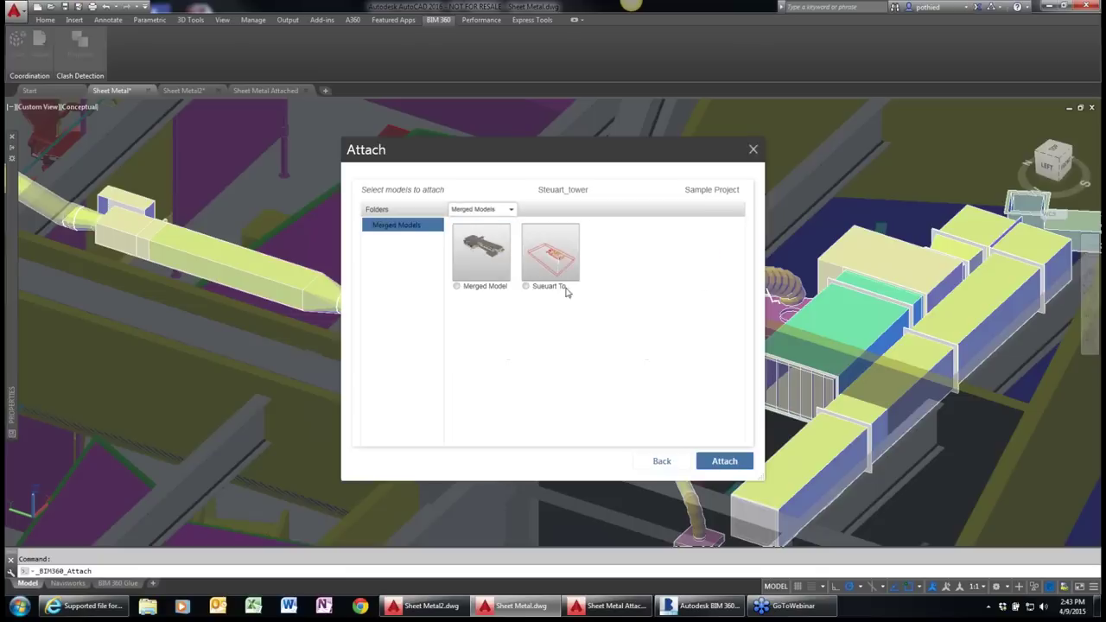
click(526, 286)
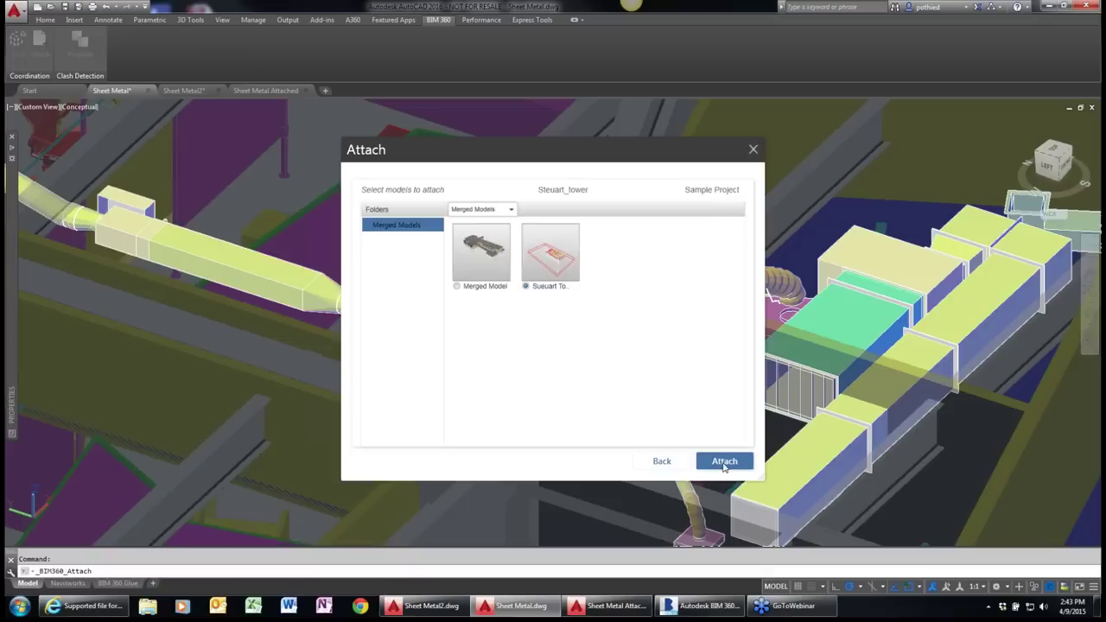
click(752, 152)
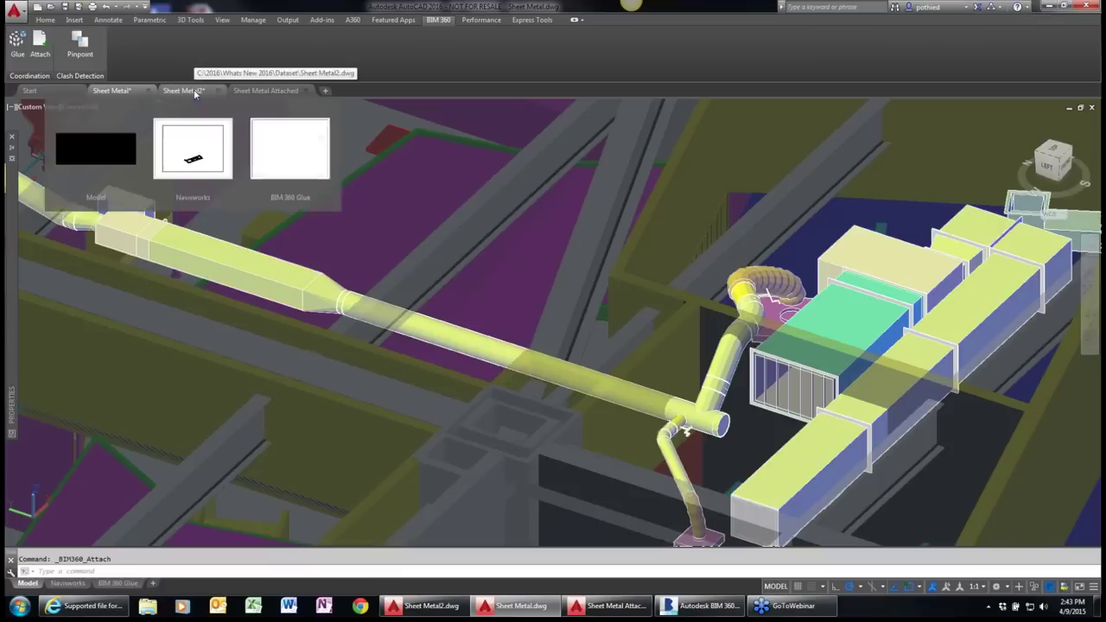
Switch to the Sheet Metal Attached drawing and select its attached coordination model.
click(254, 91)
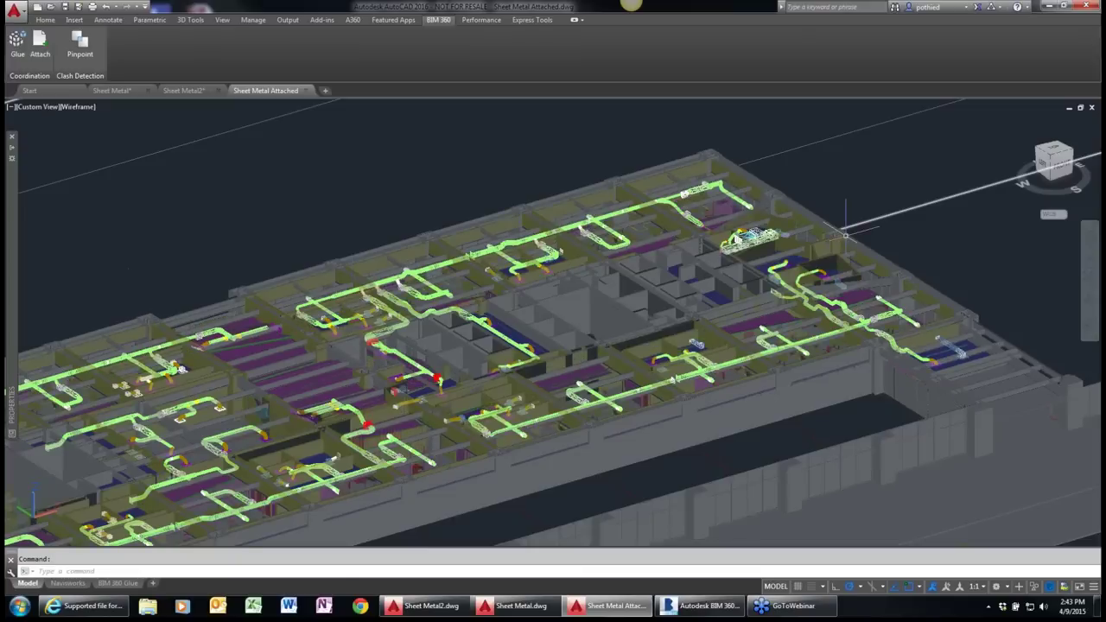
mouse_move(846, 232)
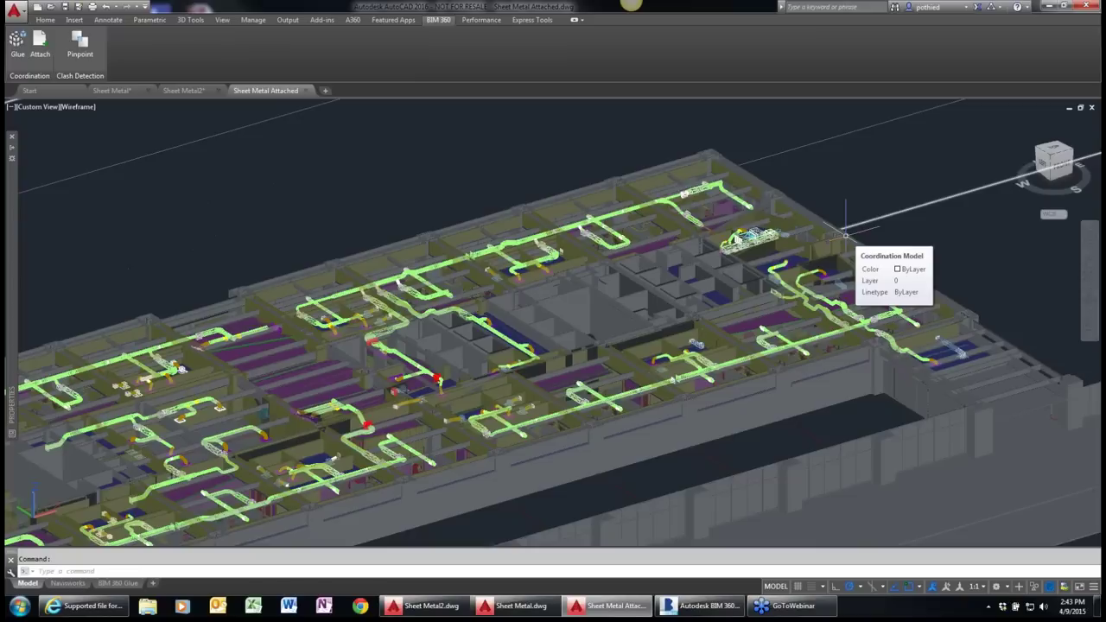
double_click(846, 231)
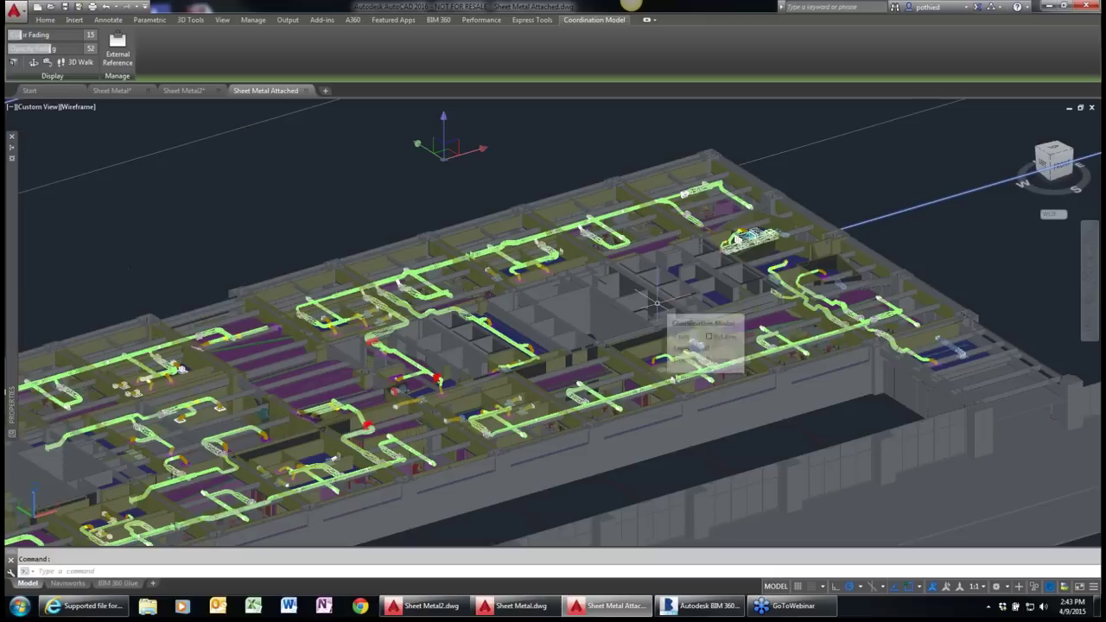
mouse_move(700, 608)
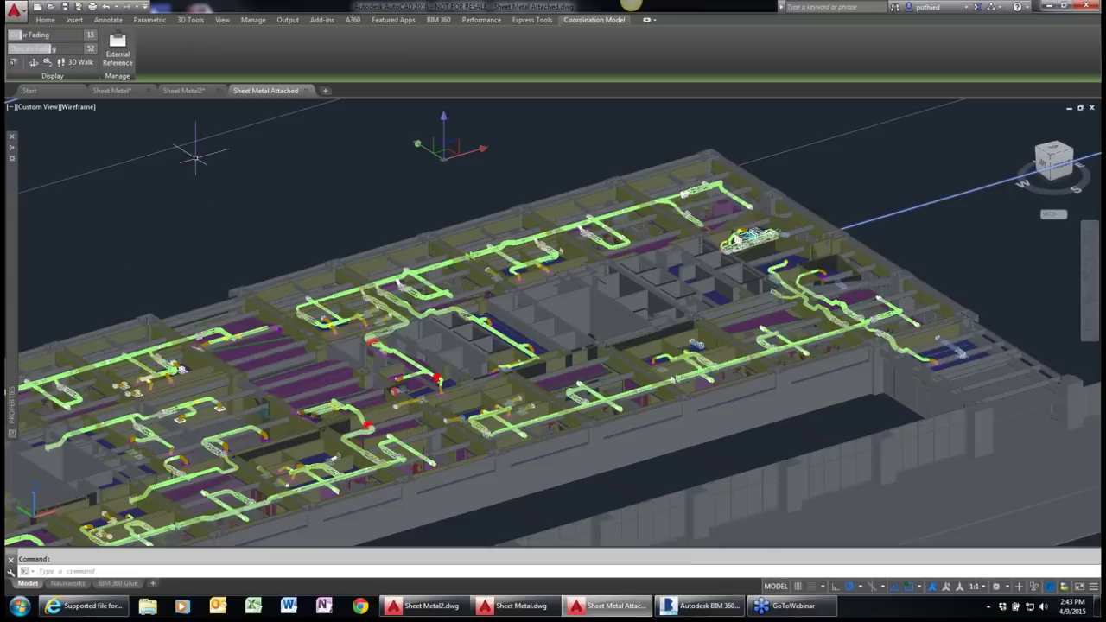
Show the BIM 360 coordination and clash tools, and switch to the Autodesk BIM 360 Glue window.
click(440, 21)
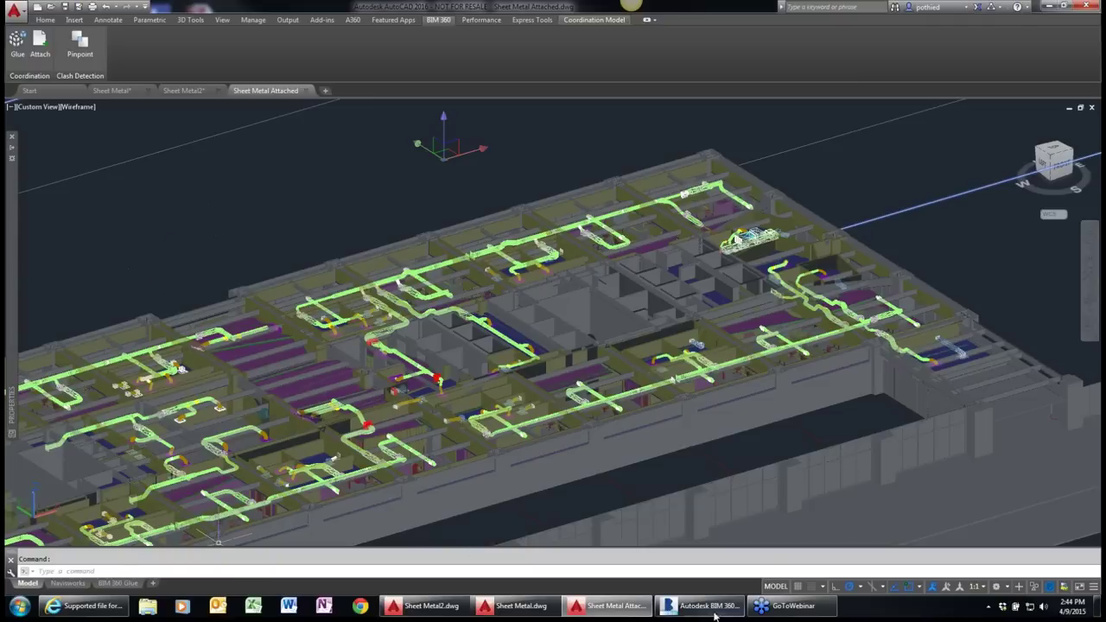
mouse_move(711, 609)
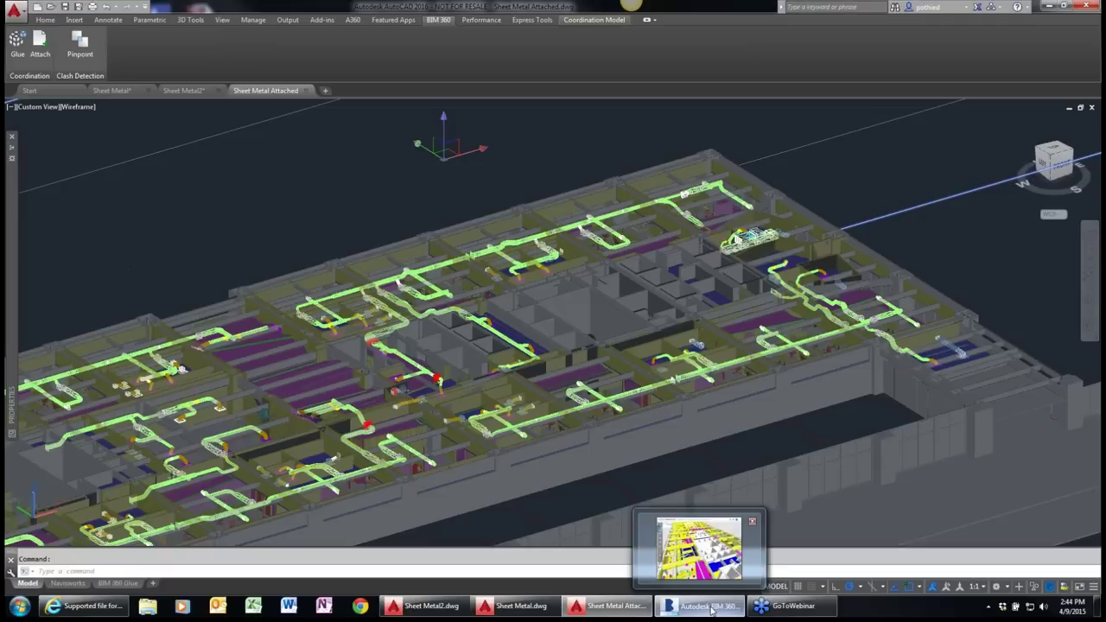
click(711, 608)
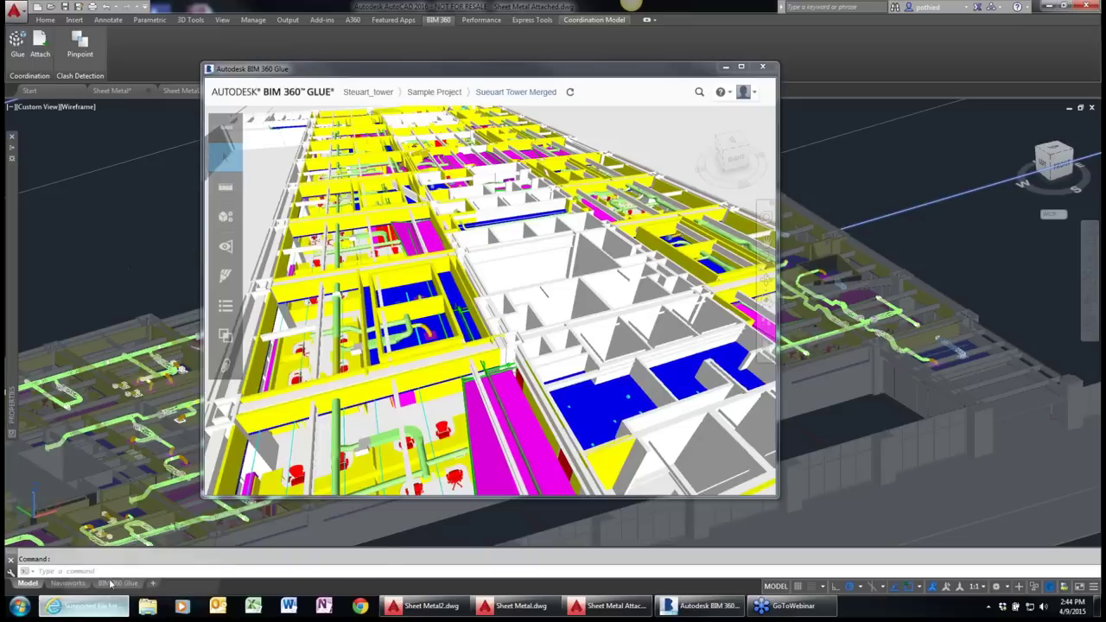
Switch to Internet Explorer, examine the BIM 360 Add-in for AutoCAD entry on the Autodesk BIM 360 Glue page, and minimize the browser.
mouse_move(110, 585)
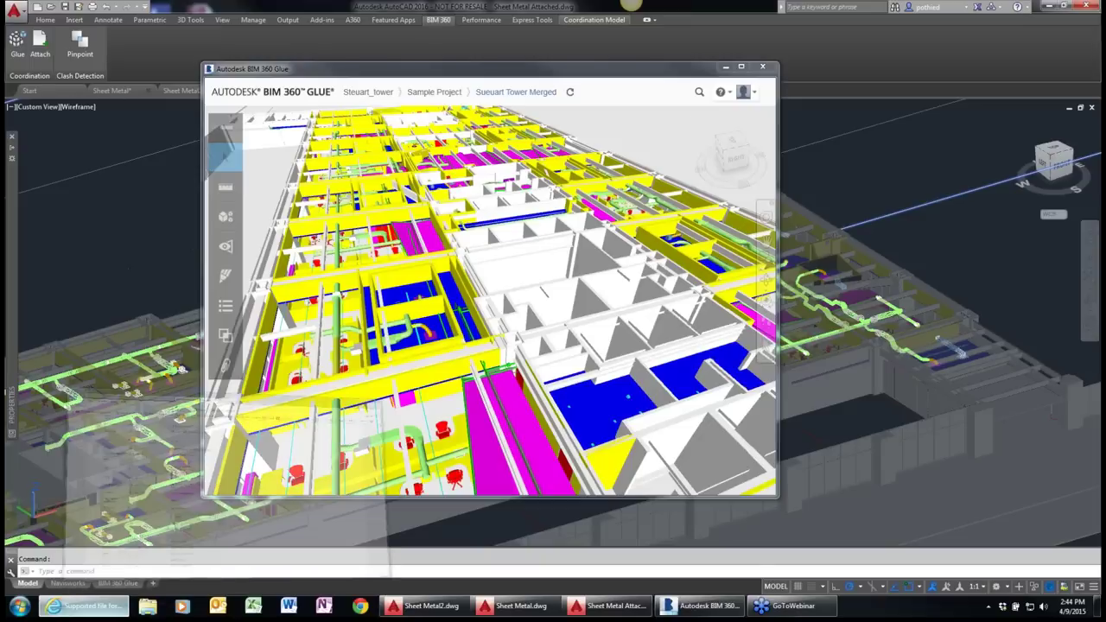
click(90, 606)
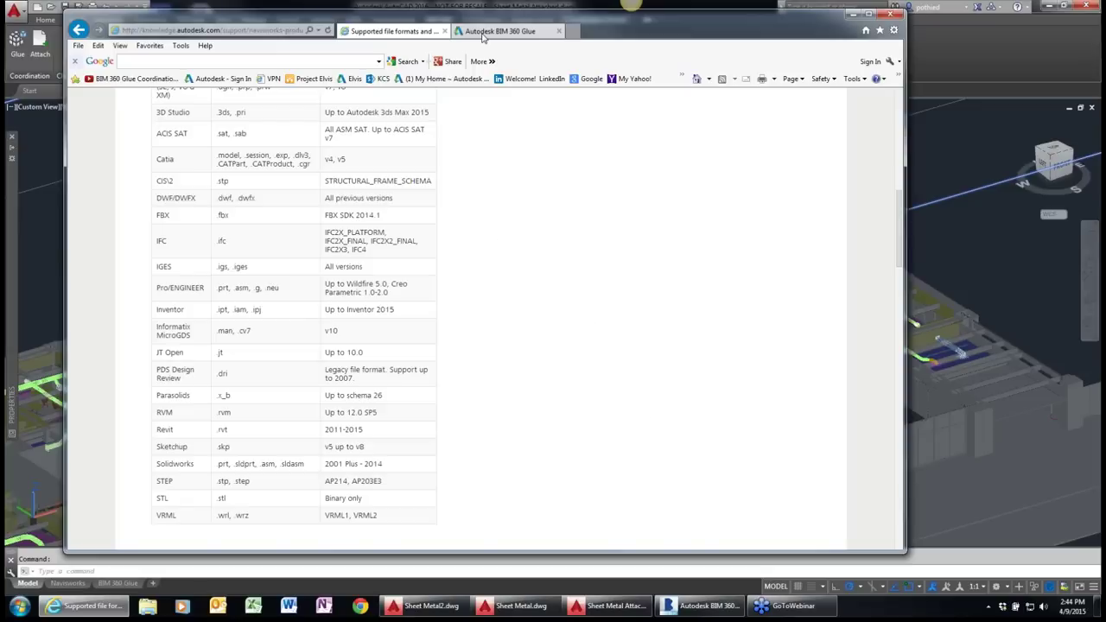
click(500, 32)
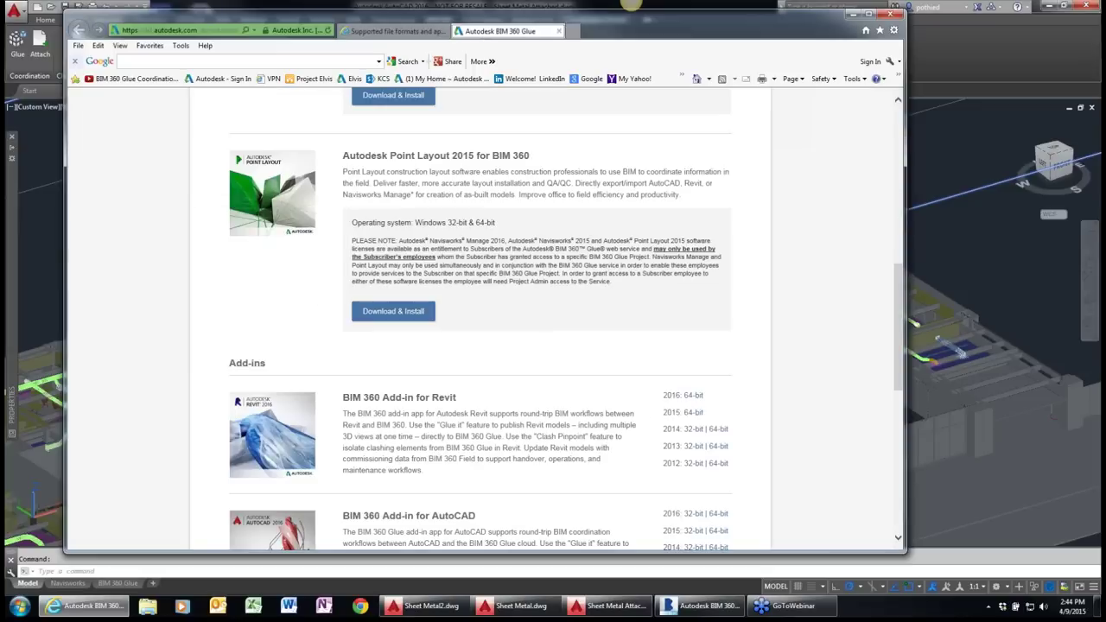
scroll(538, 361, down, 3)
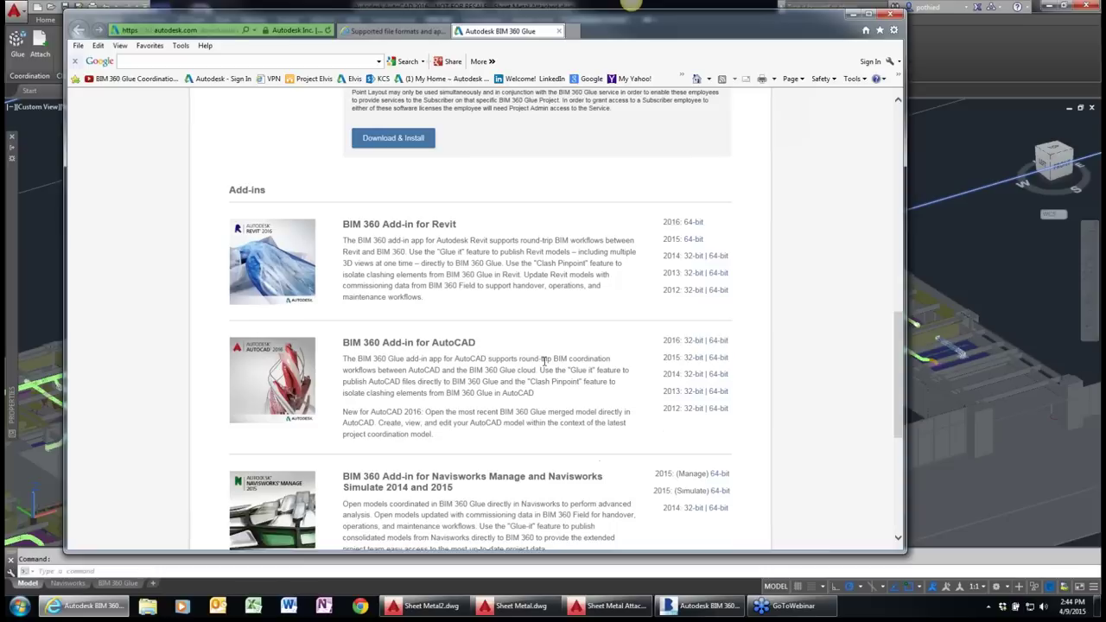
click(852, 16)
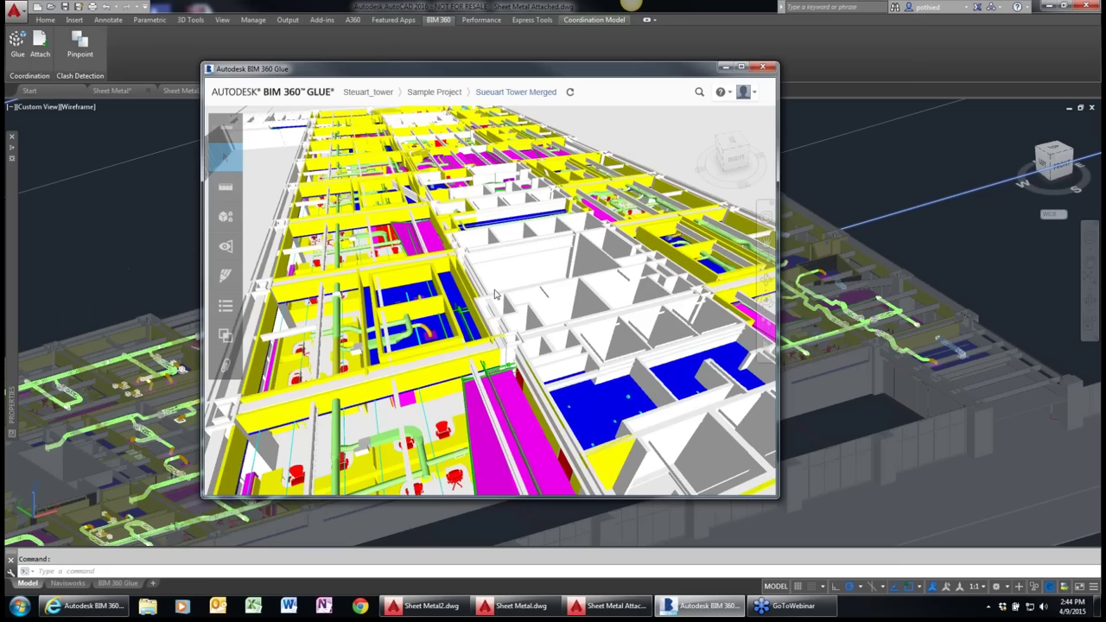
Examine the Sueuart Tower Merged model from a higher angle and review the list of models it contains.
drag(496, 295, 459, 310)
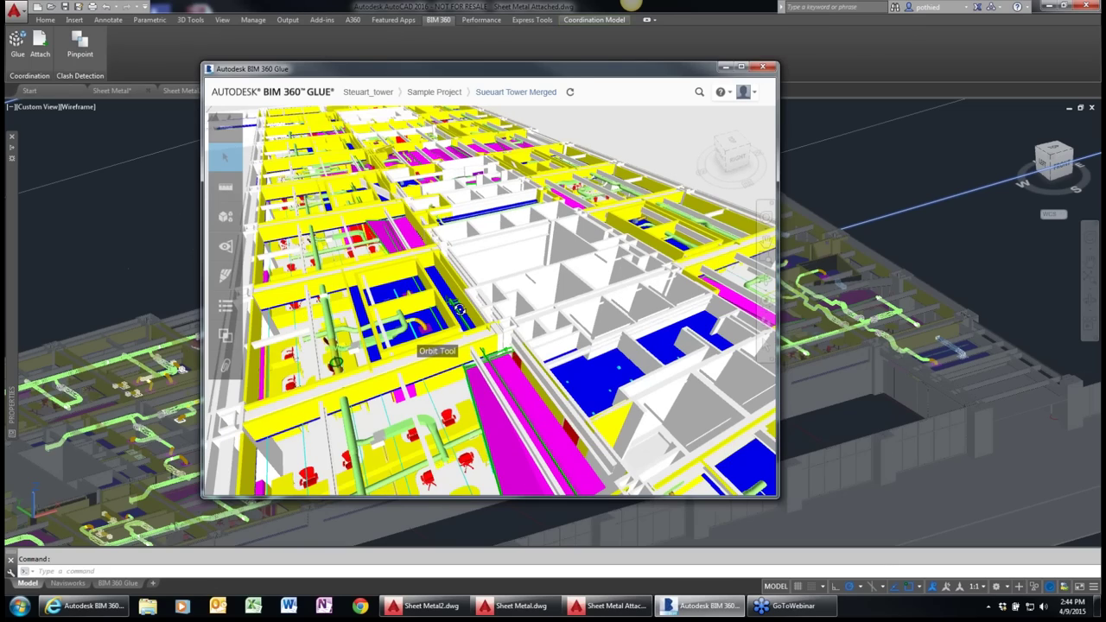
drag(458, 310, 259, 246)
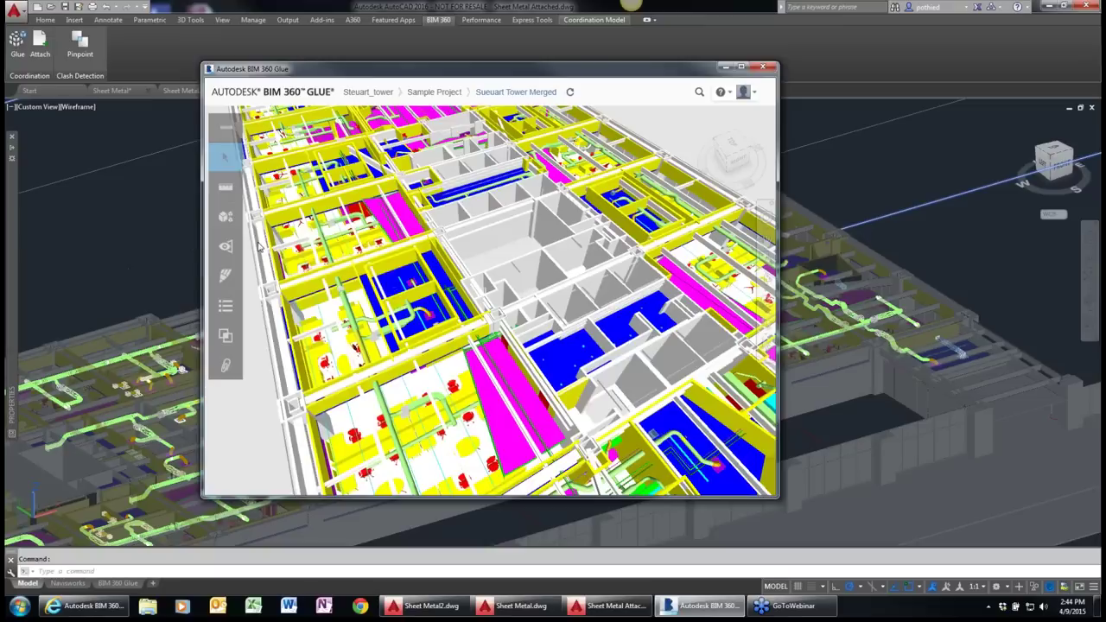
click(225, 216)
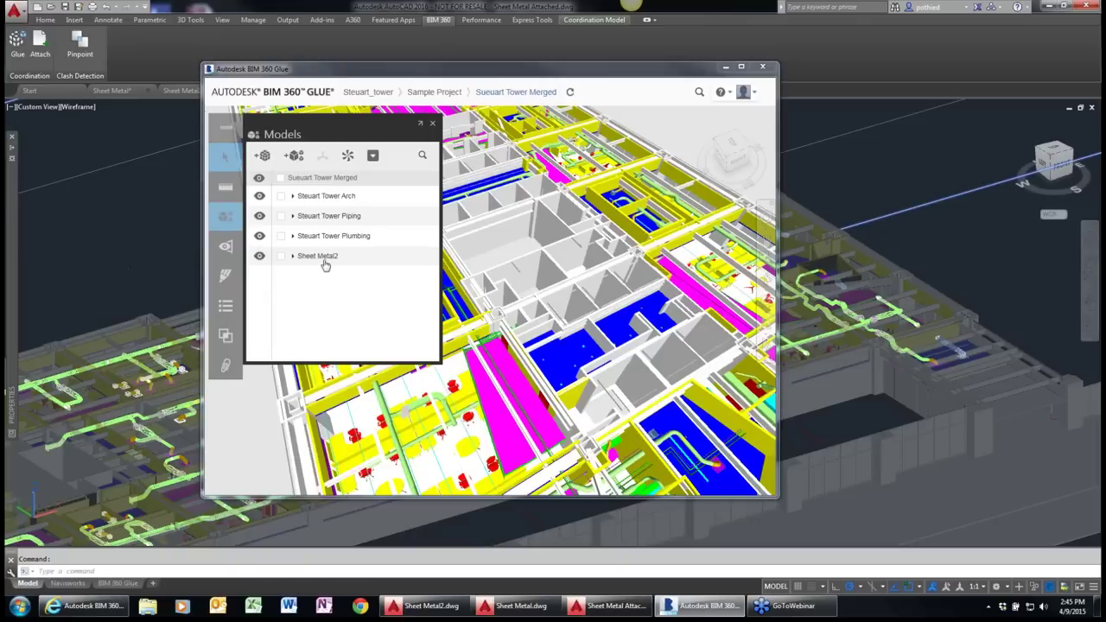
click(232, 169)
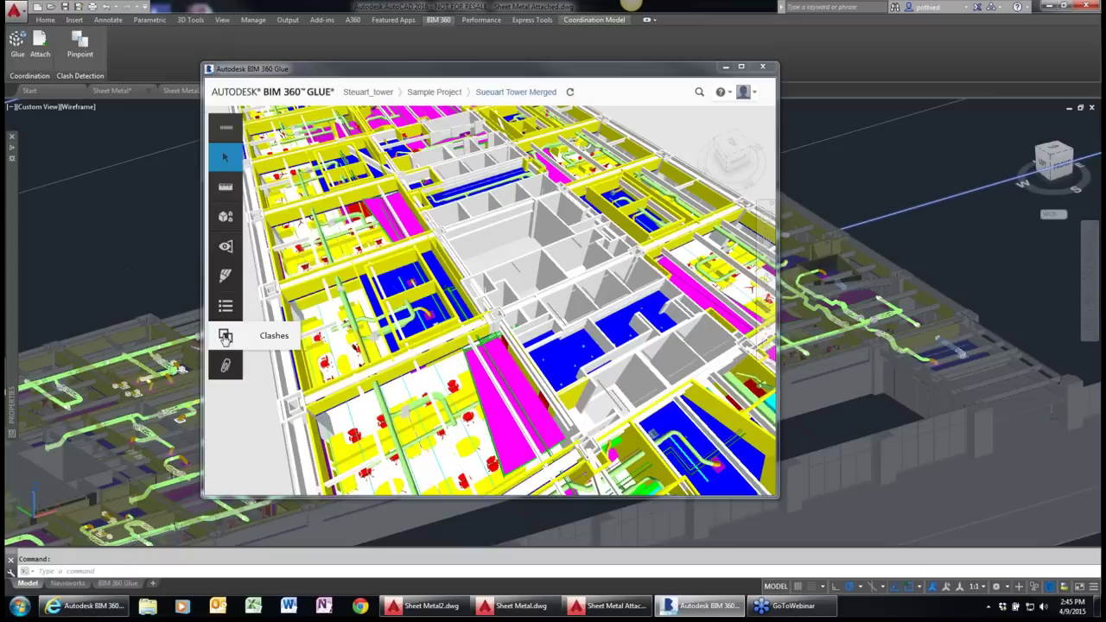
Run a new clash test named Ductwork comparing Steuart Tower Arch to Sheet Metal2.
click(225, 337)
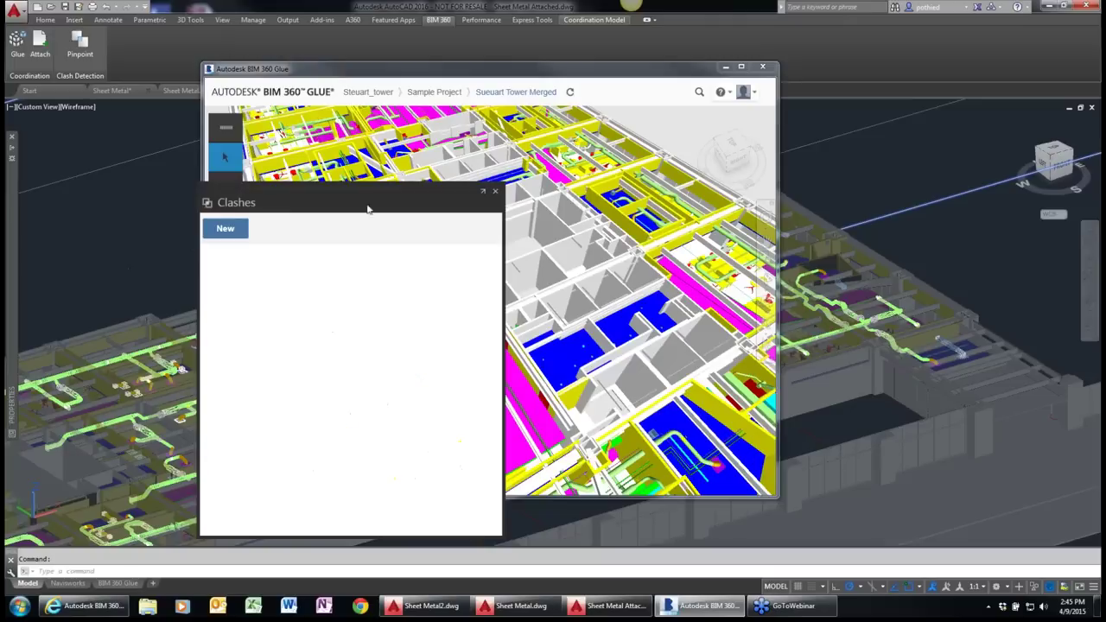
click(229, 233)
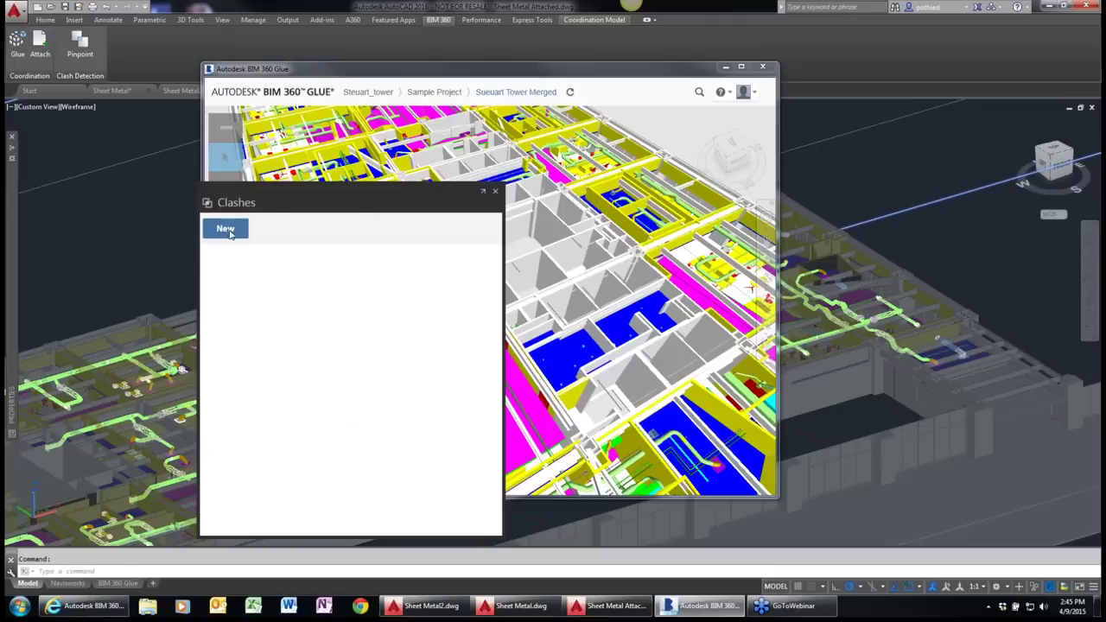
click(226, 240)
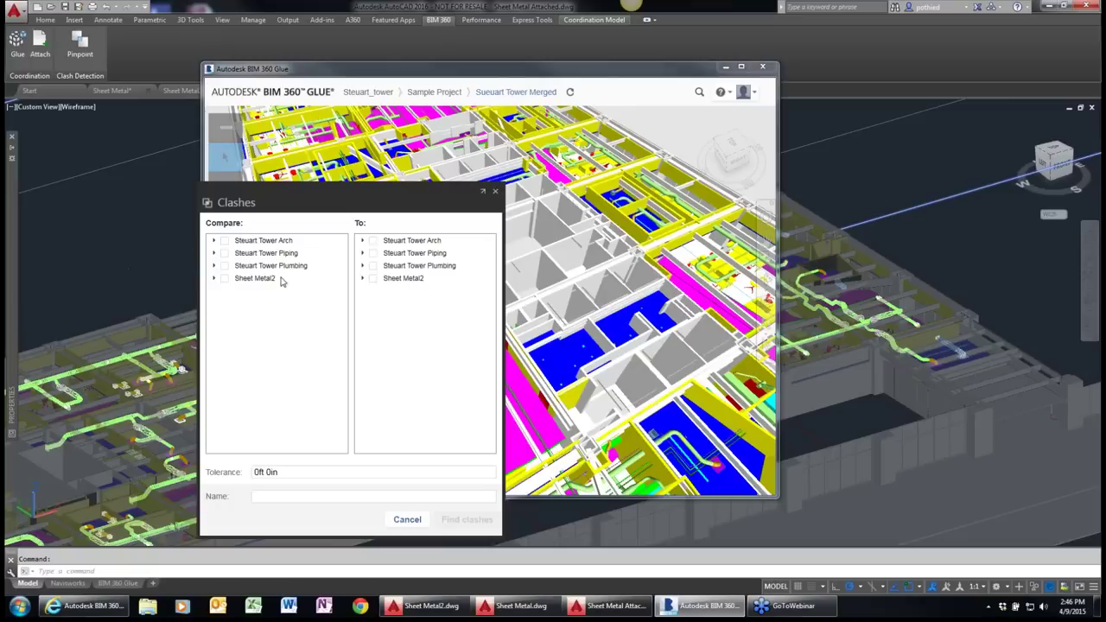
click(374, 280)
click(328, 497)
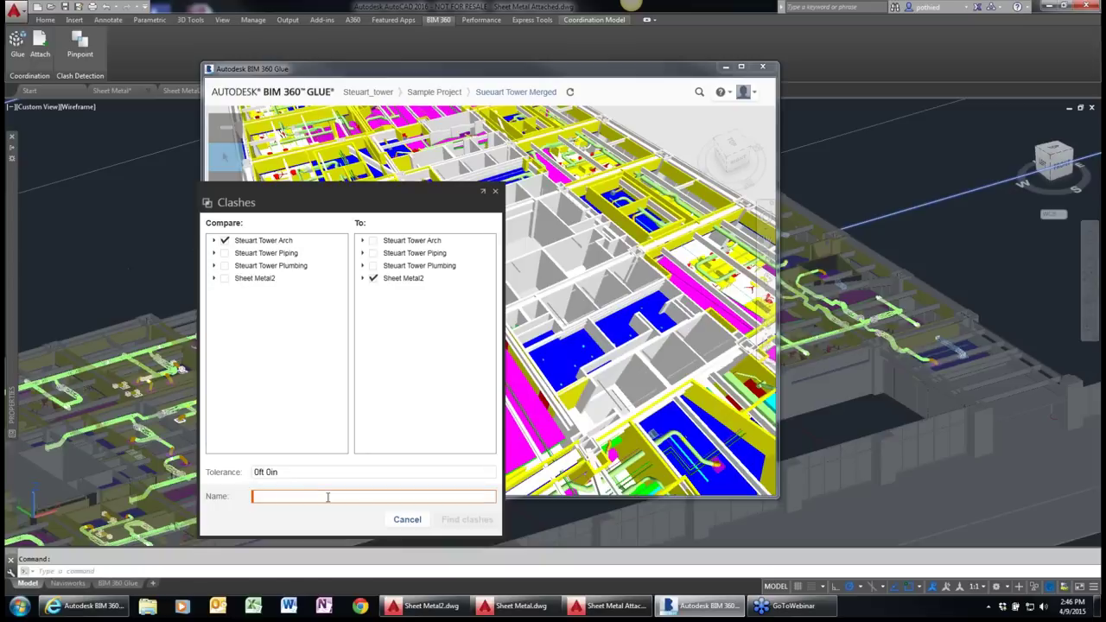
text(Du)
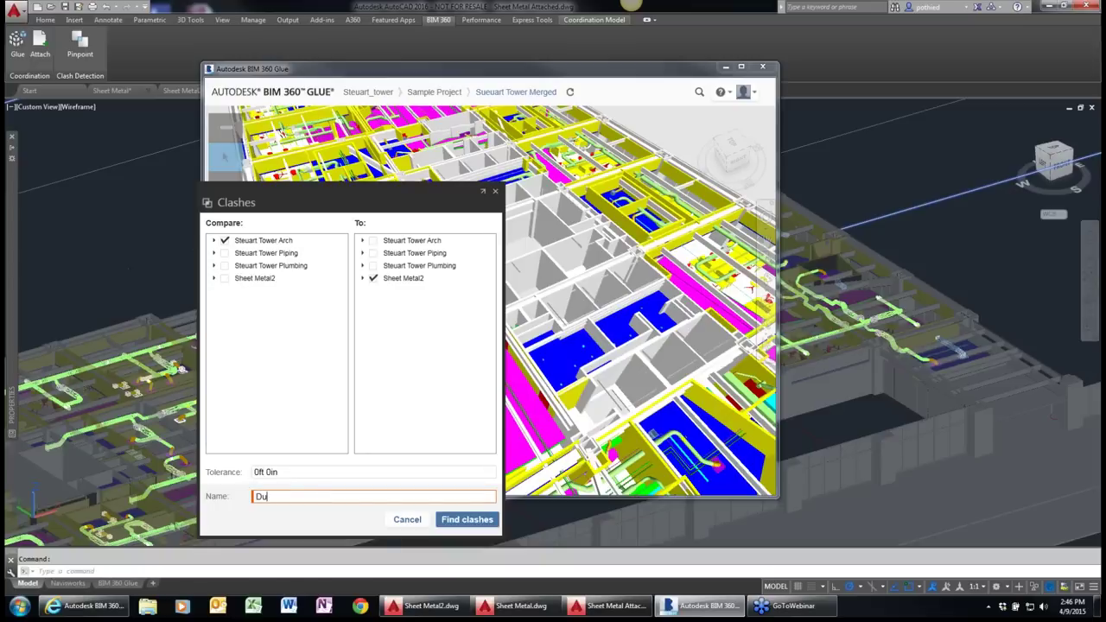
text(ctwork)
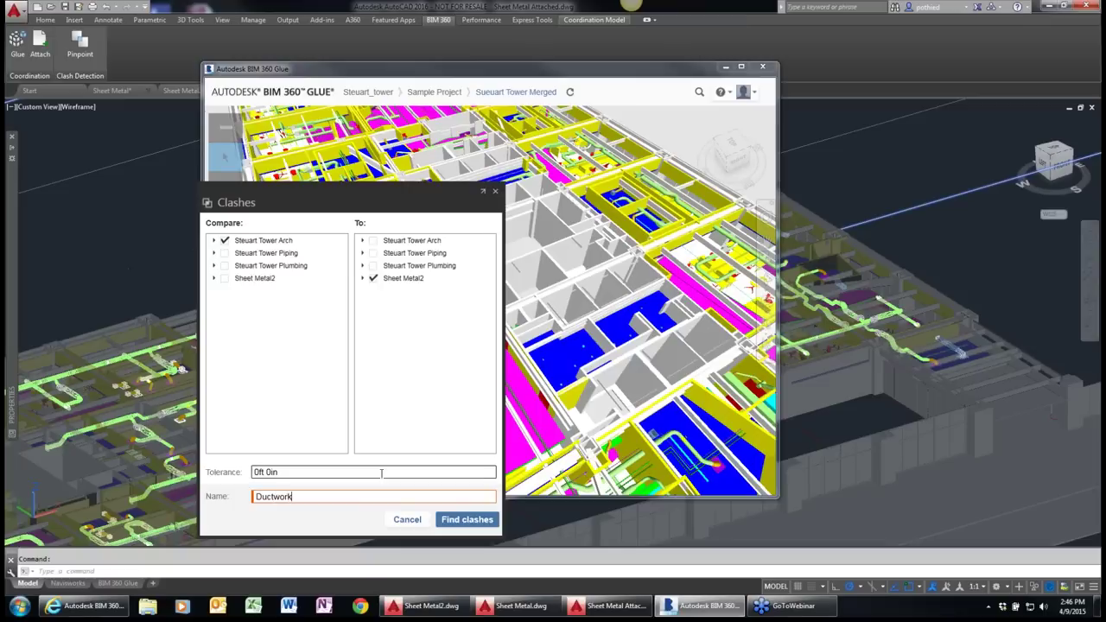
click(465, 521)
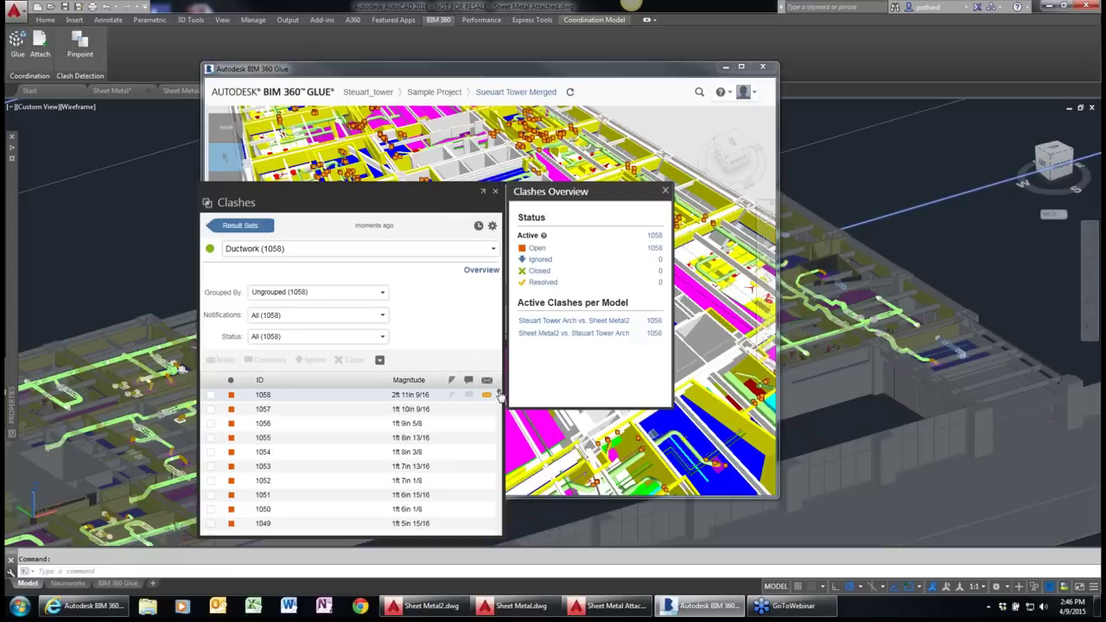
Browse the Ductwork clash results, select clash 950 and open its project member notification form.
click(499, 413)
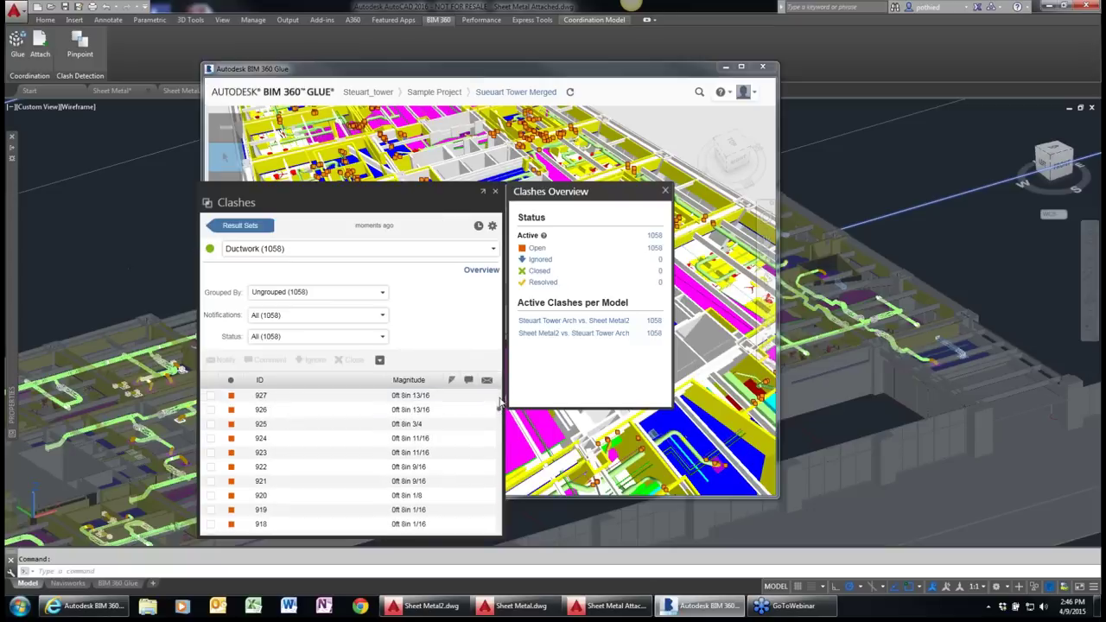
scroll(499, 403, up, 4)
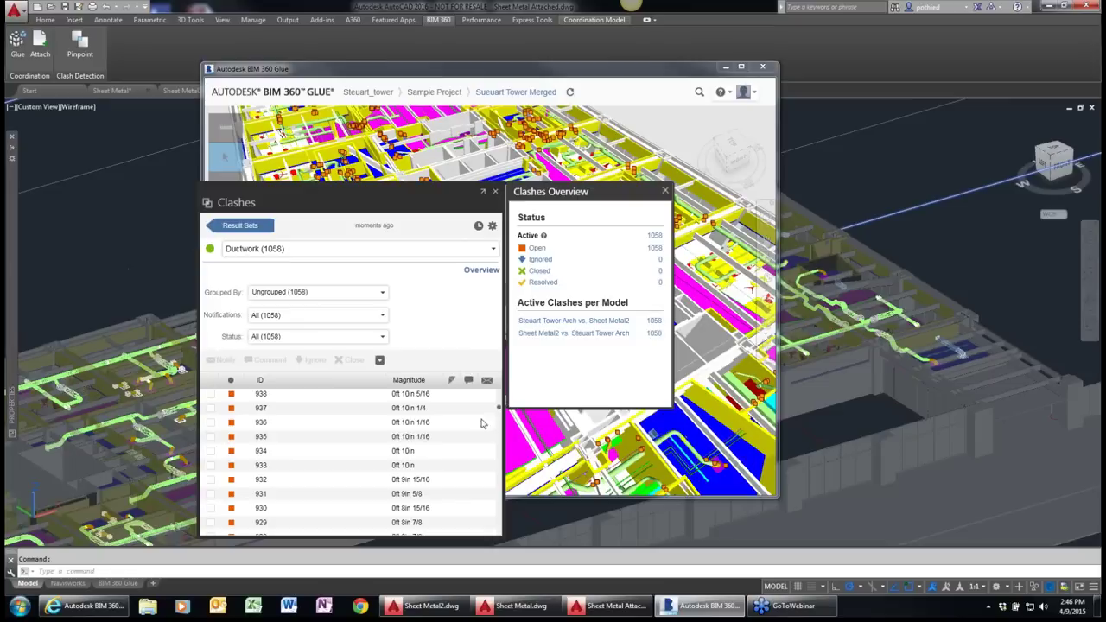
scroll(498, 413, up, 1)
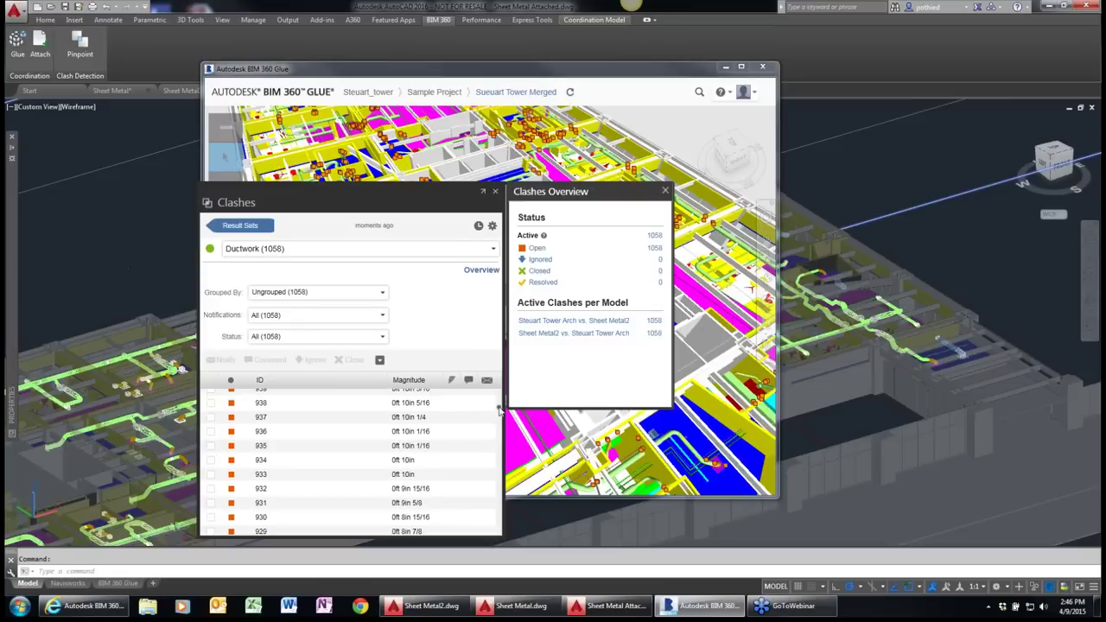
scroll(498, 403, up, 4)
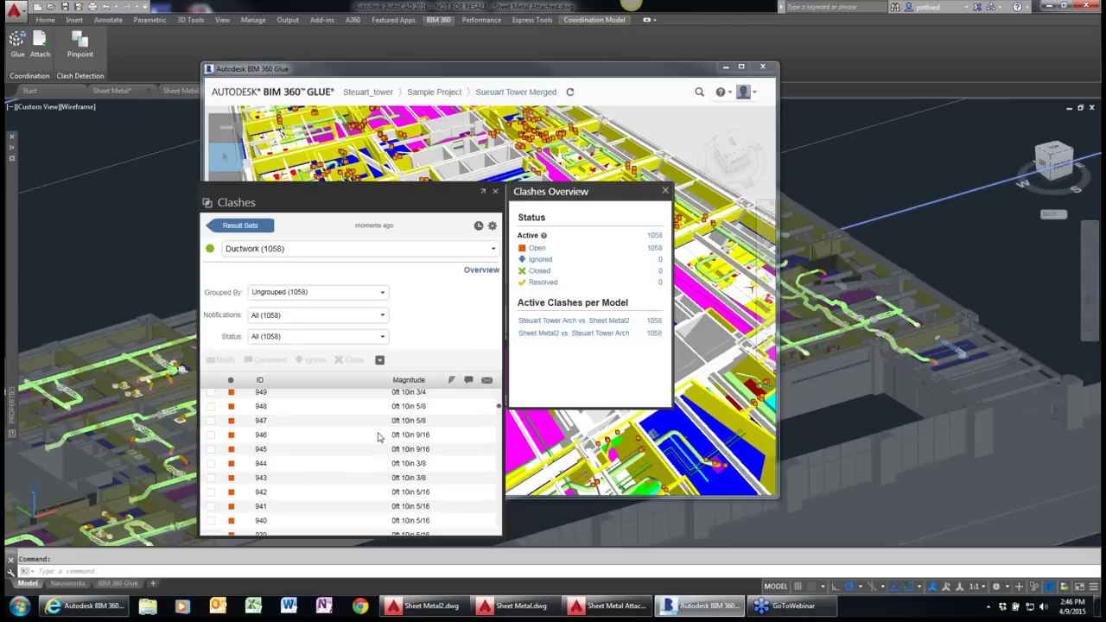
scroll(385, 438, up, 4)
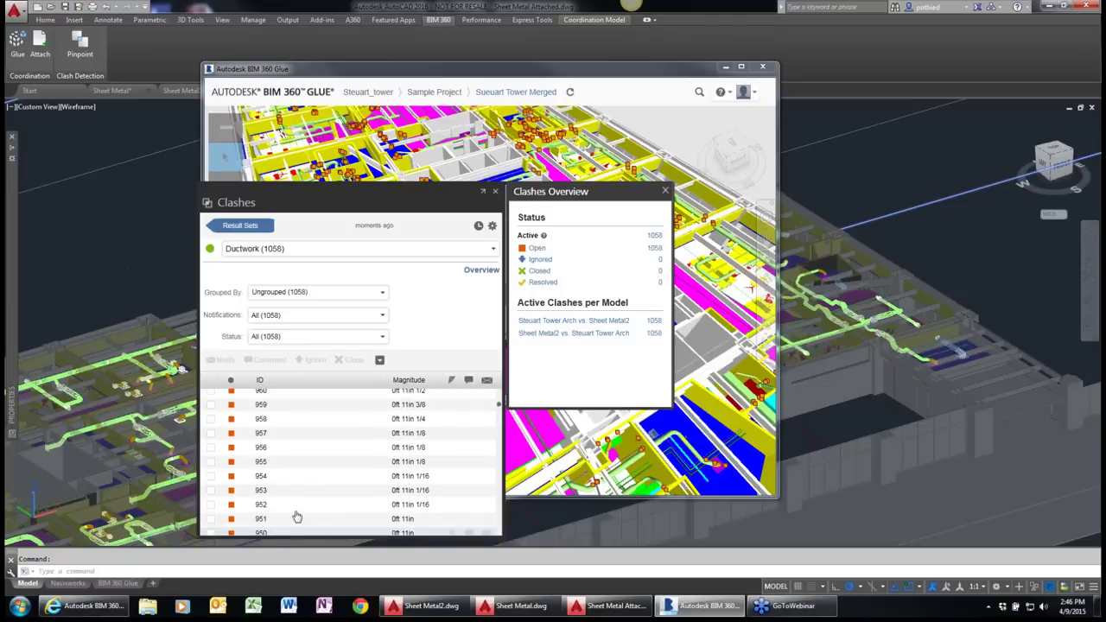
scroll(275, 532, down, 1)
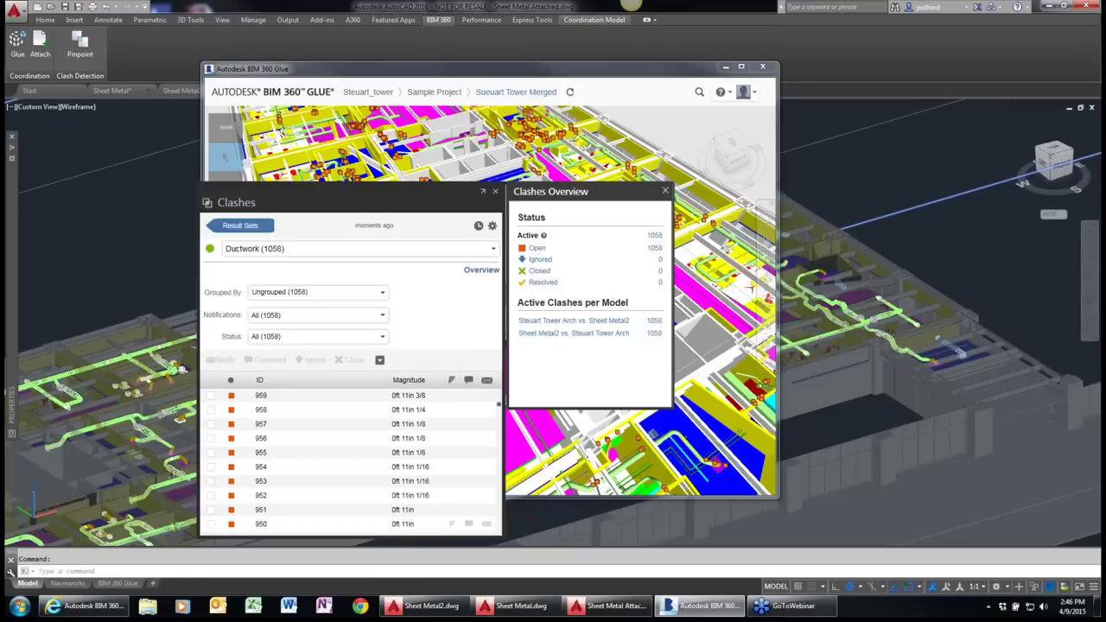
click(212, 525)
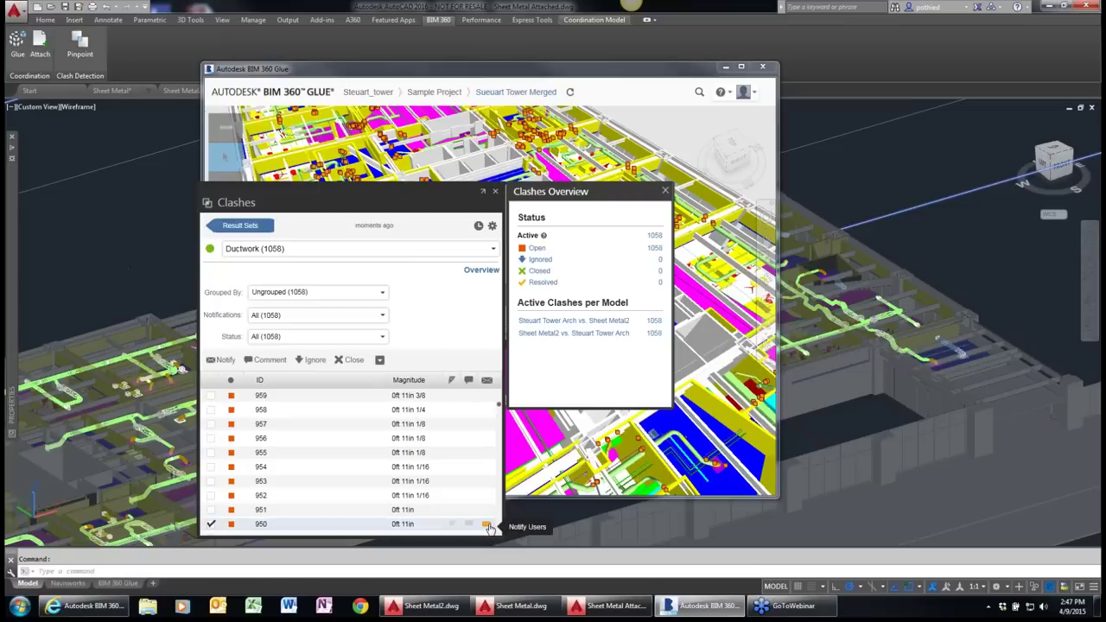
click(489, 526)
click(488, 527)
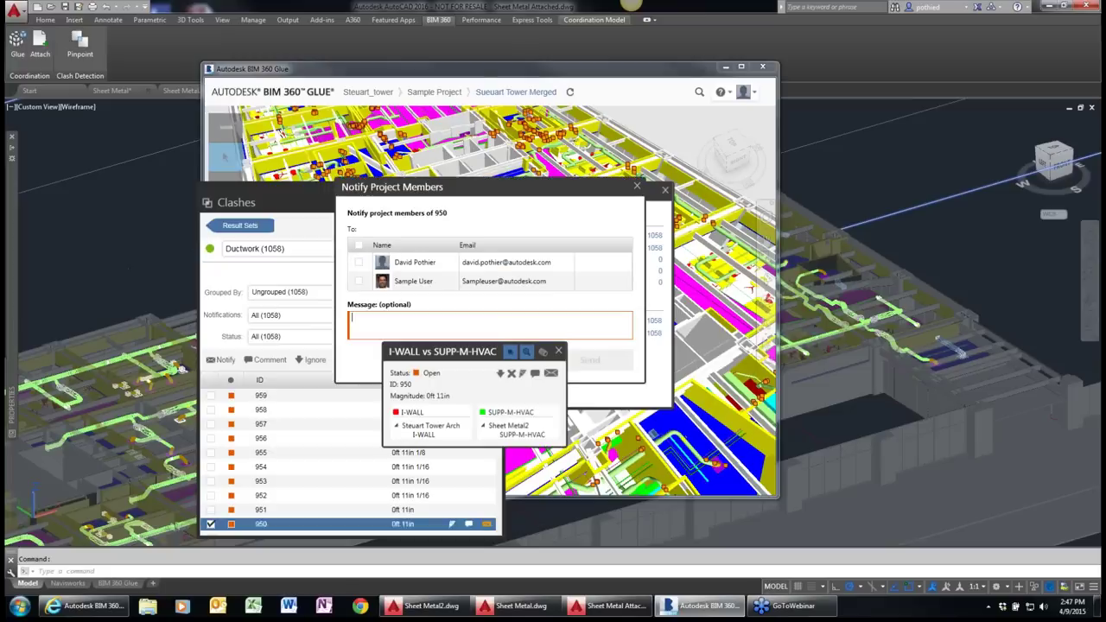
Send the first listed project member a notification about clash 950 with the message "Please fix".
click(360, 264)
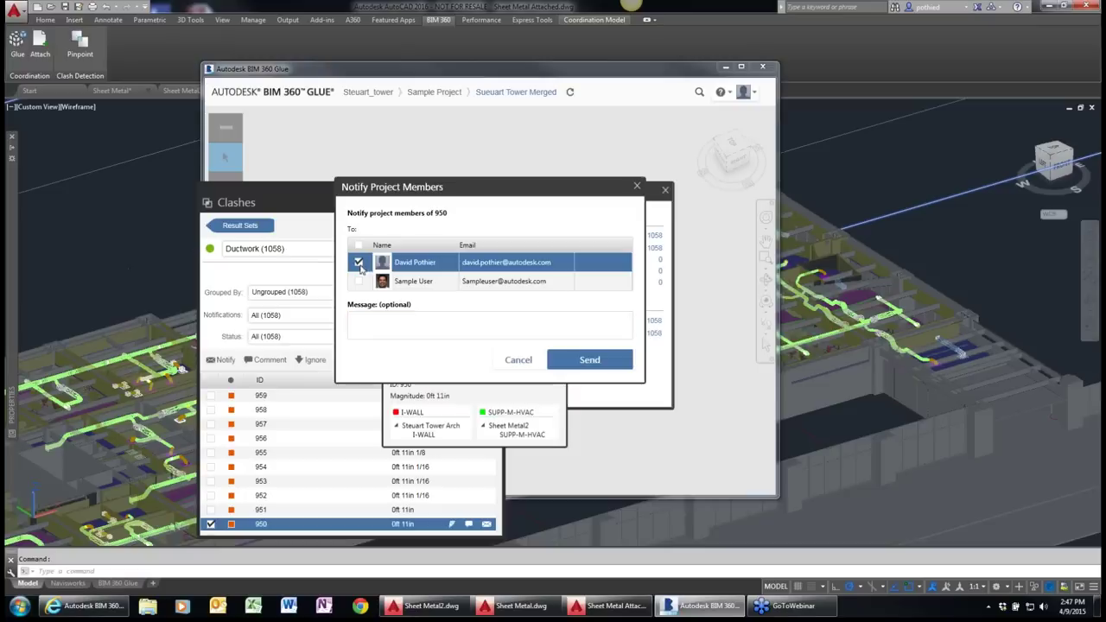
click(391, 325)
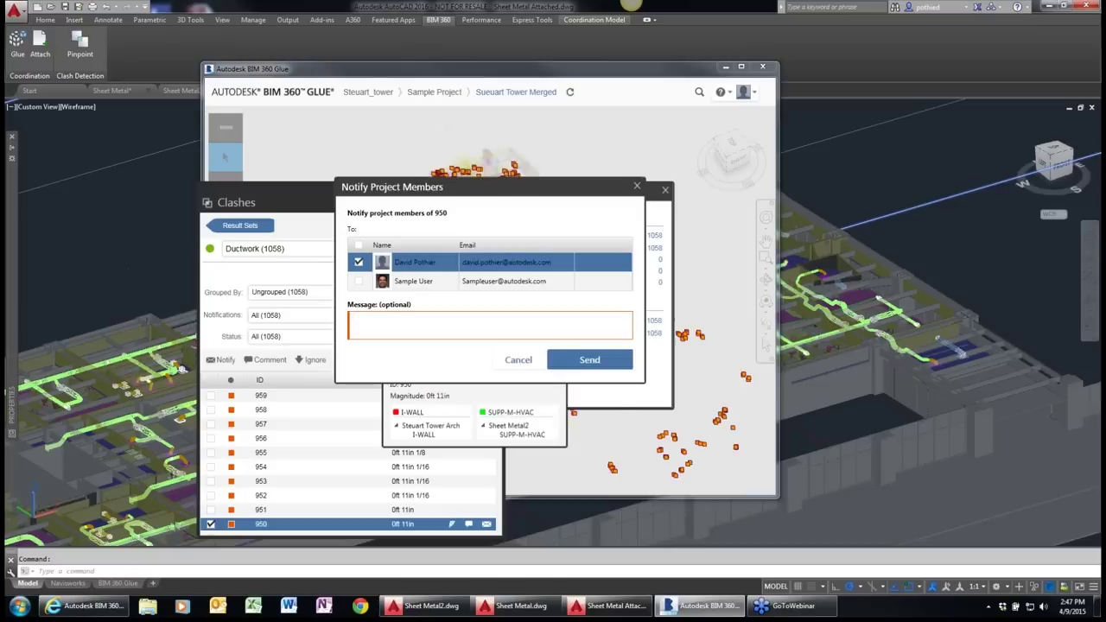
text(P)
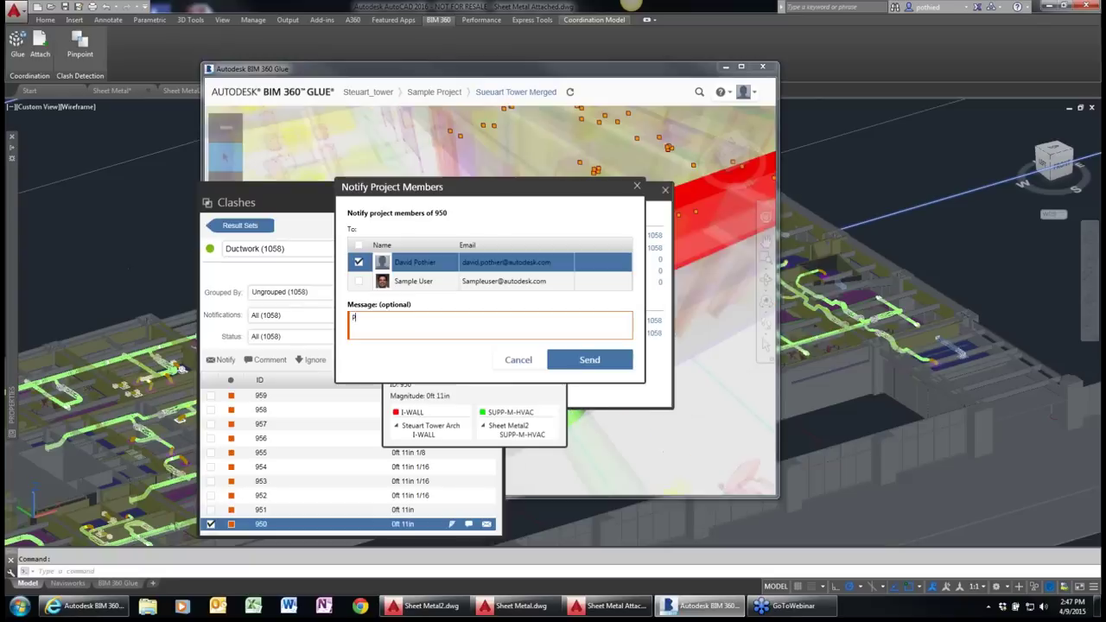
text(lease fix)
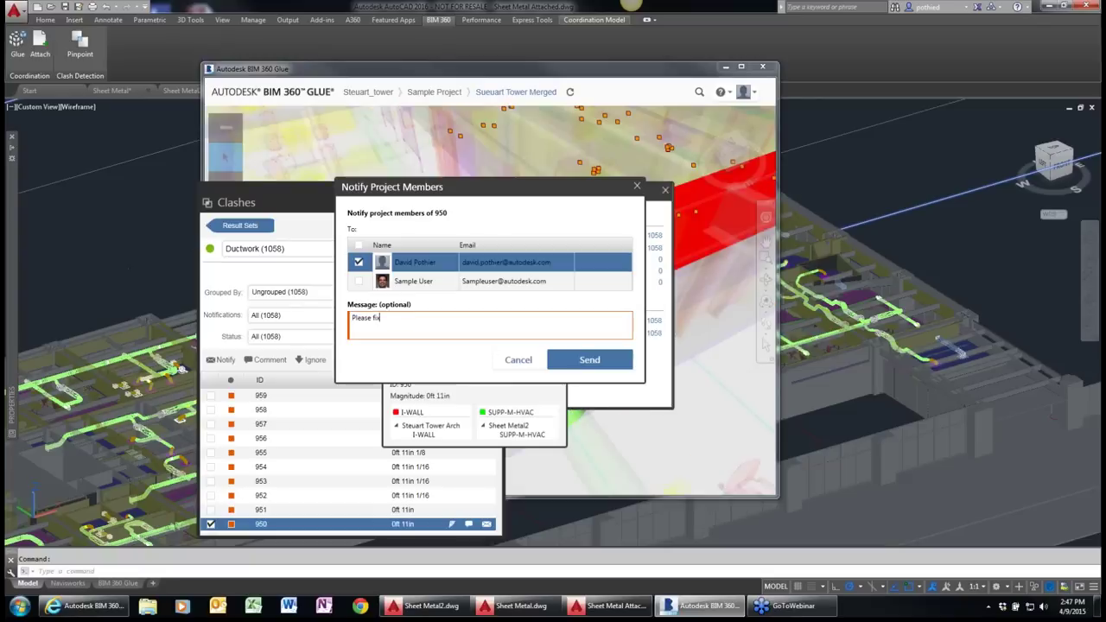
click(589, 360)
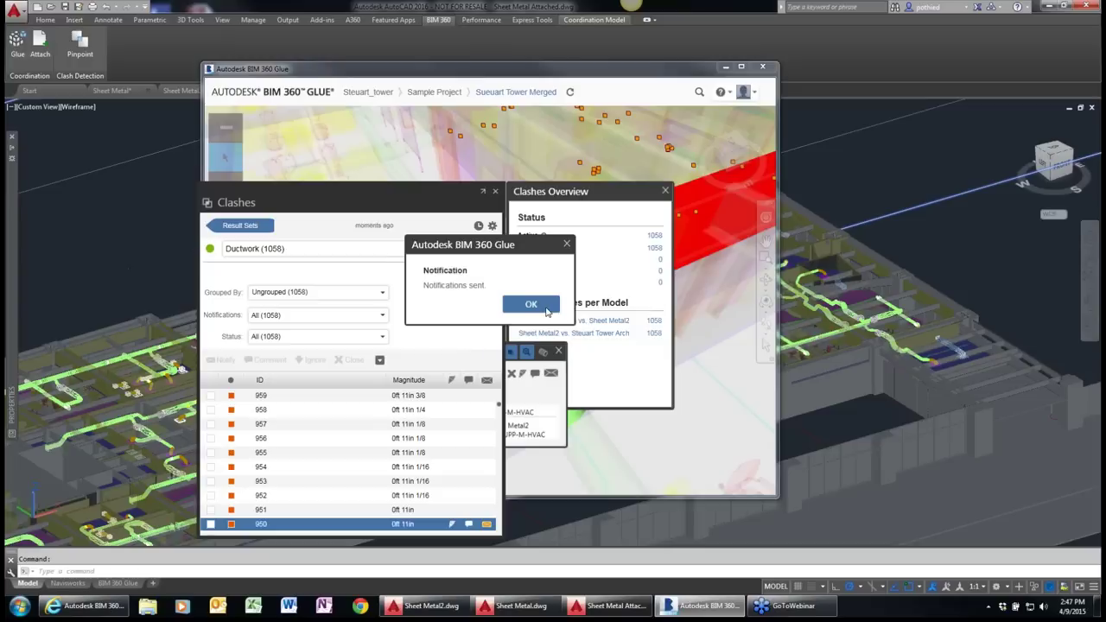
click(546, 309)
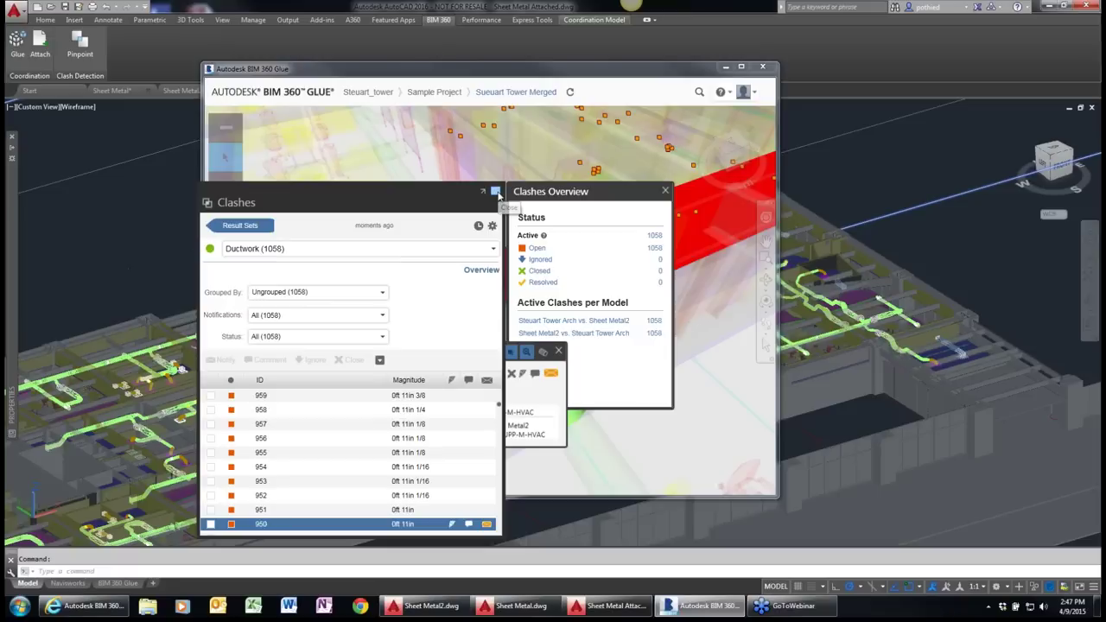
Close the Ductwork clash results and their overview, and return to the AutoCAD window.
click(496, 192)
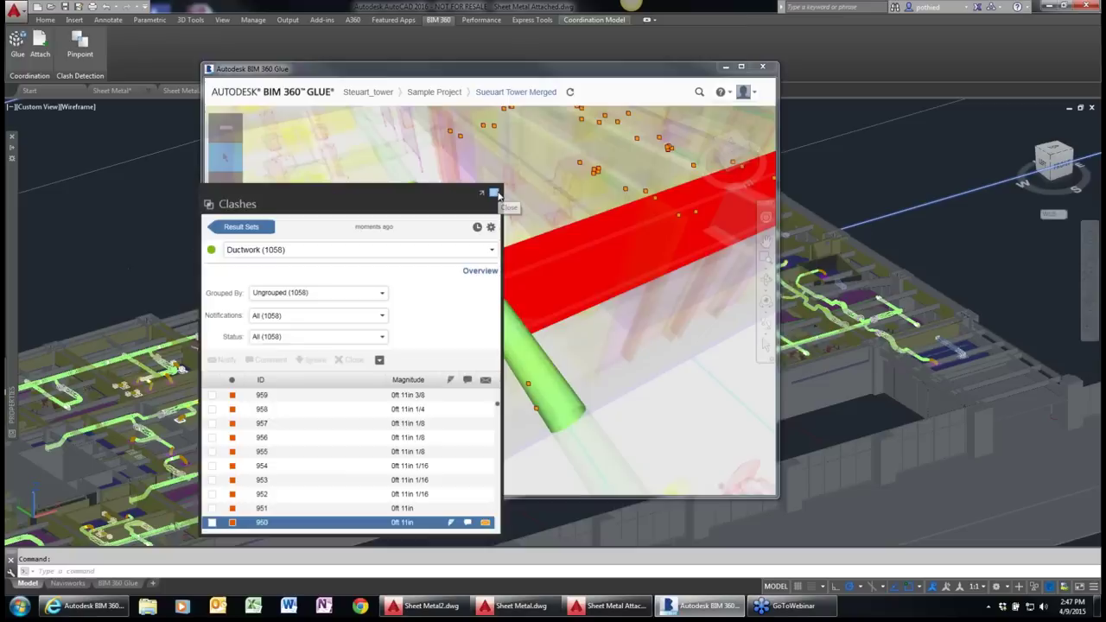
click(495, 193)
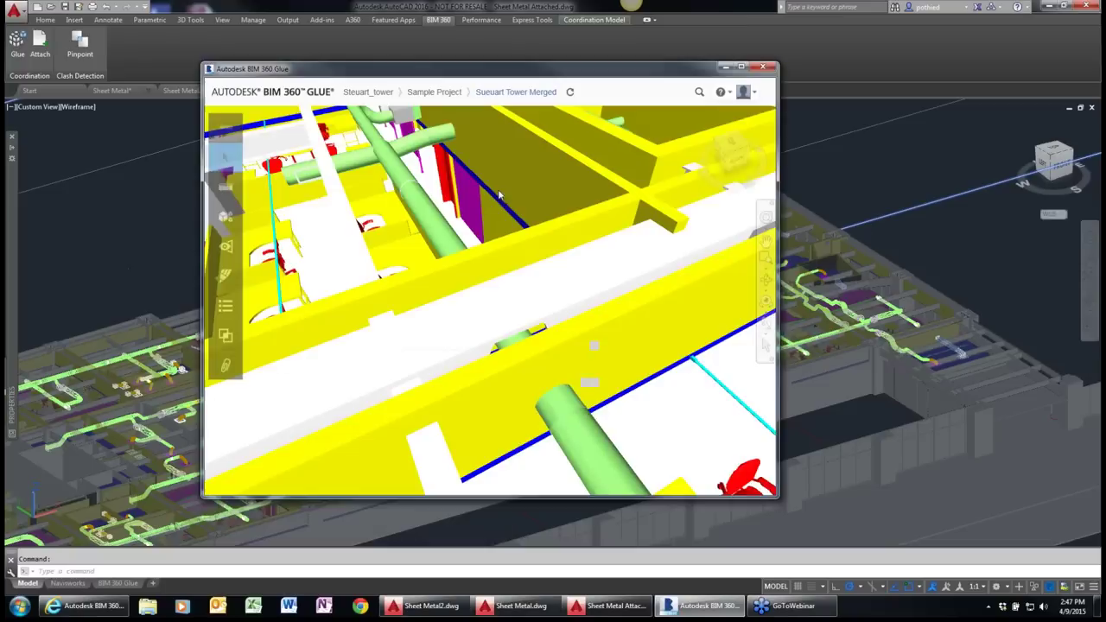
click(714, 7)
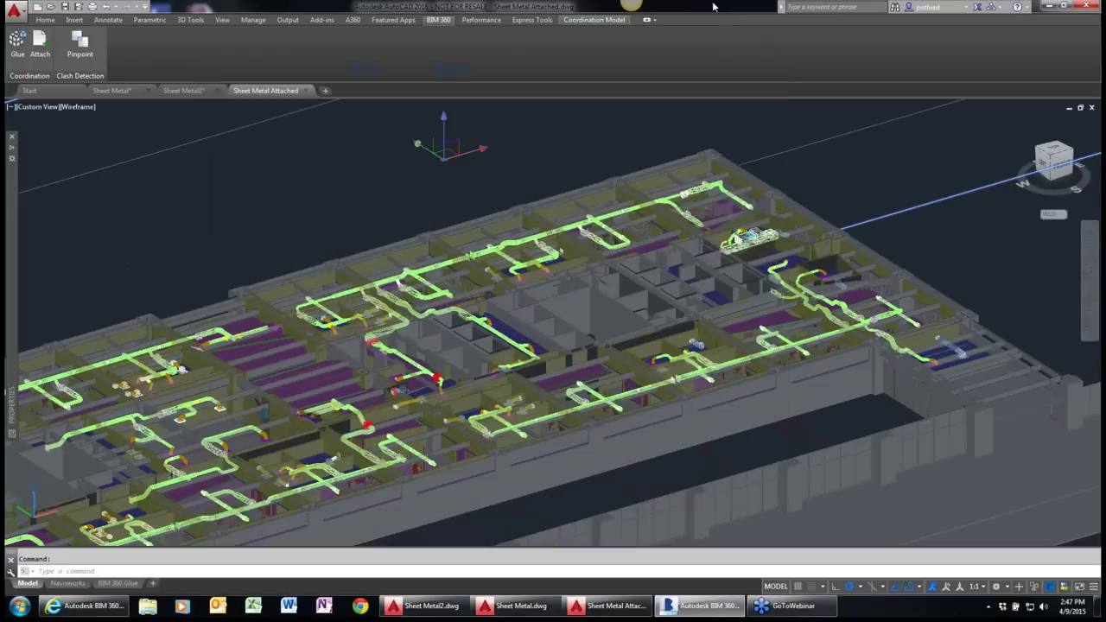
Switch to the Sheet Metal2 drawing and use Clash Pinpoint to view clash 950 from the Ductwork result set.
click(190, 92)
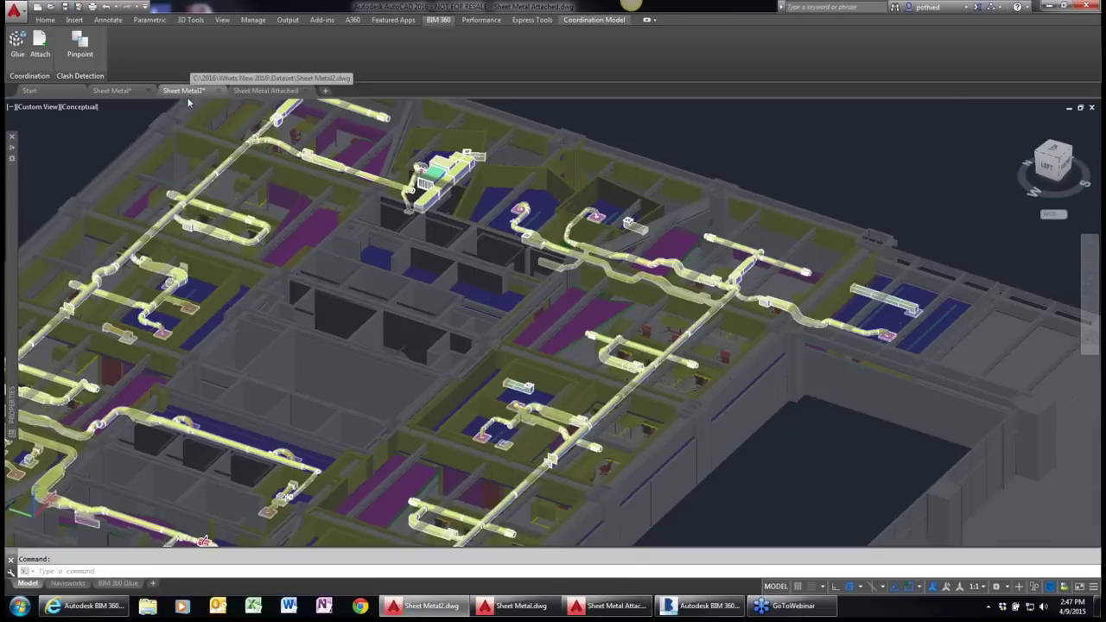
click(79, 45)
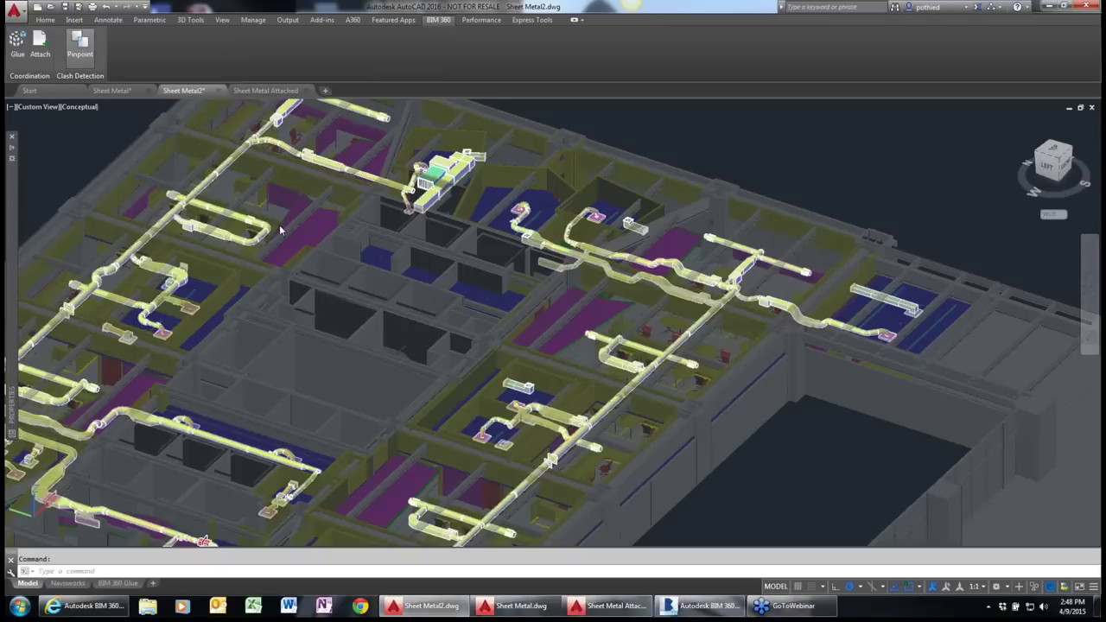
click(379, 250)
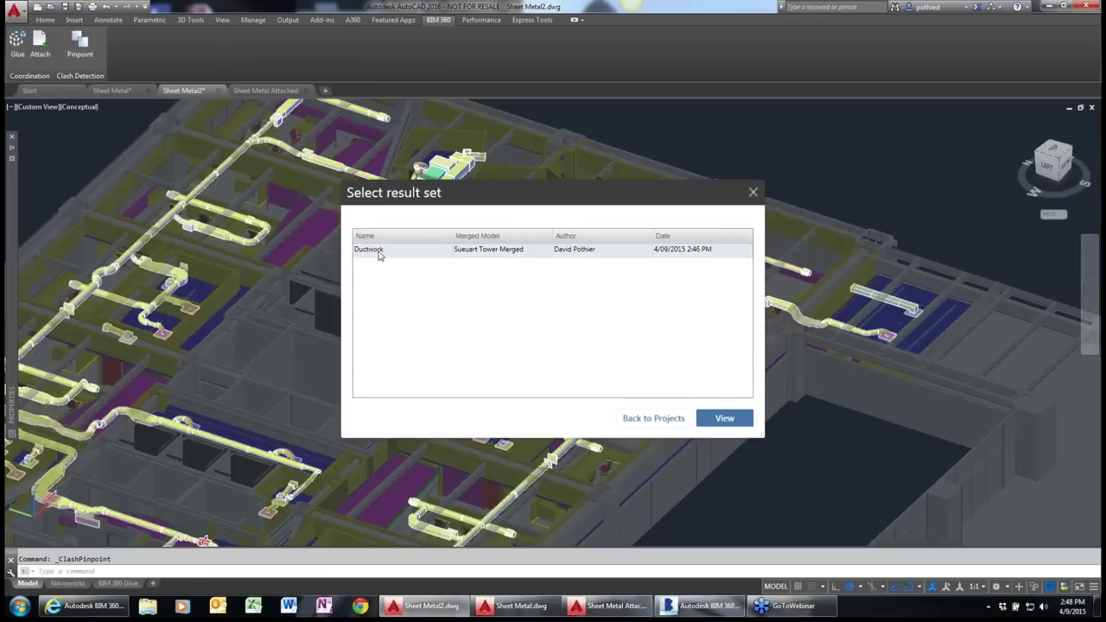
click(378, 252)
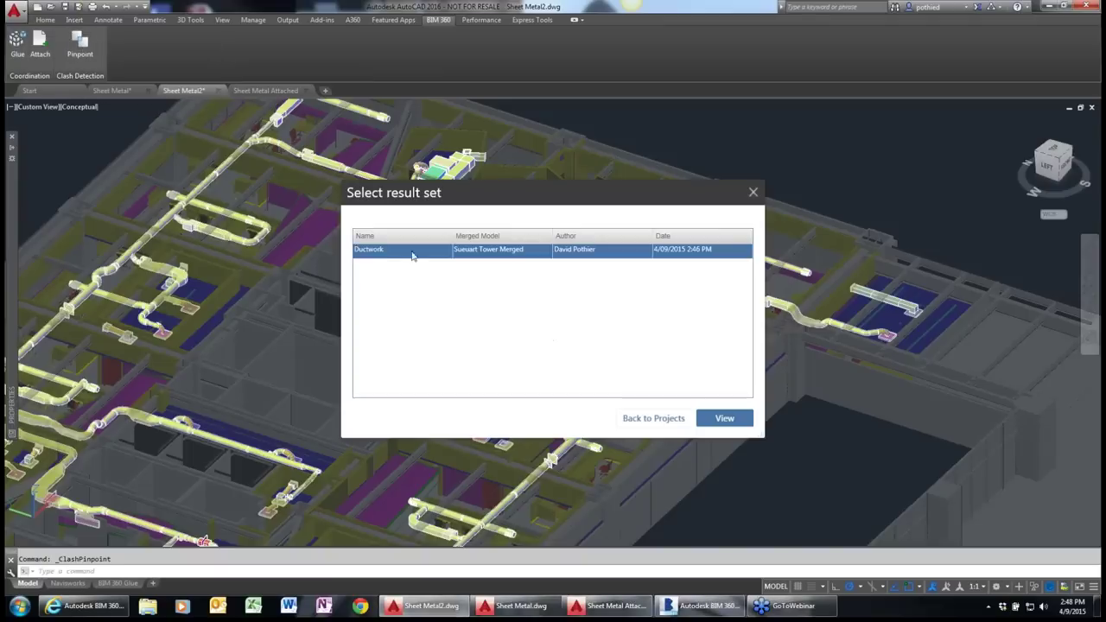
click(723, 418)
click(366, 246)
click(719, 419)
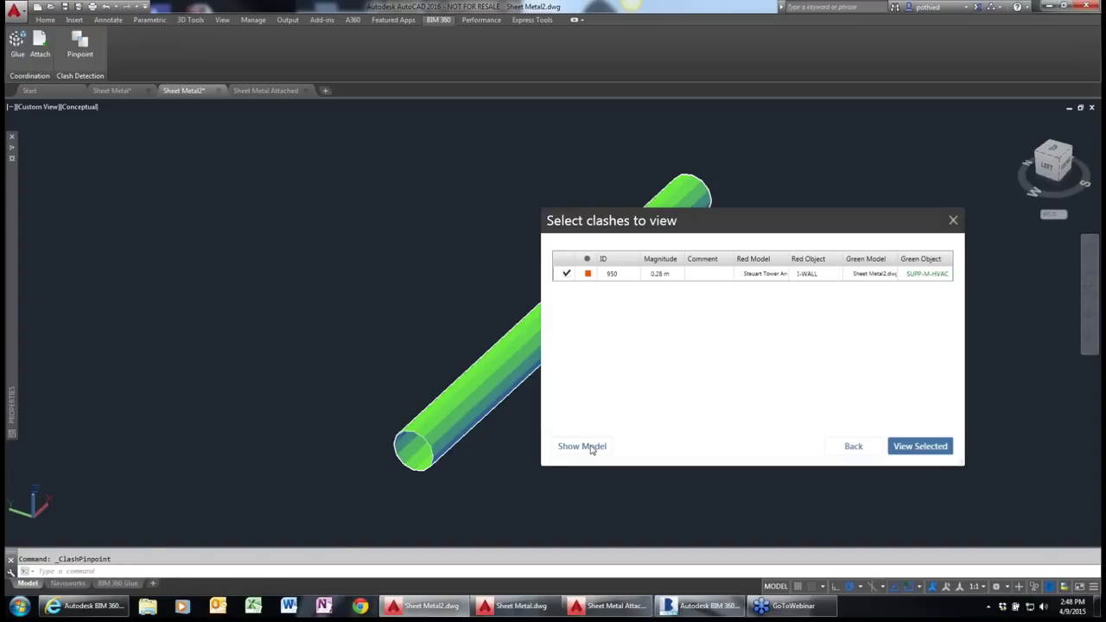
Show the full model around the pinpointed clash and close the clash selection dialog.
click(582, 446)
click(592, 447)
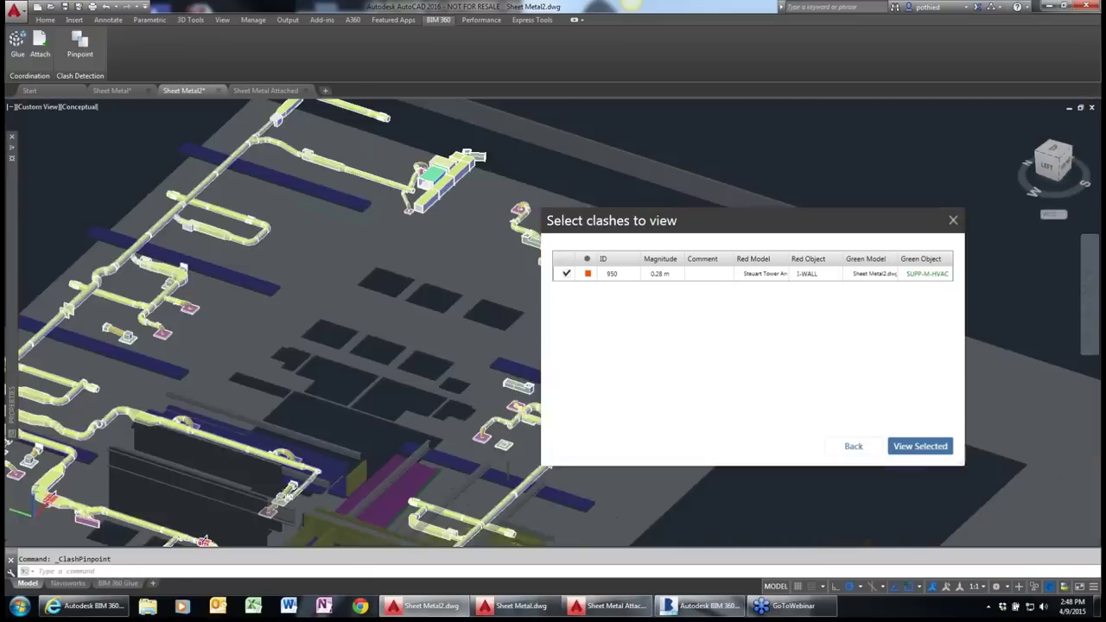
click(953, 220)
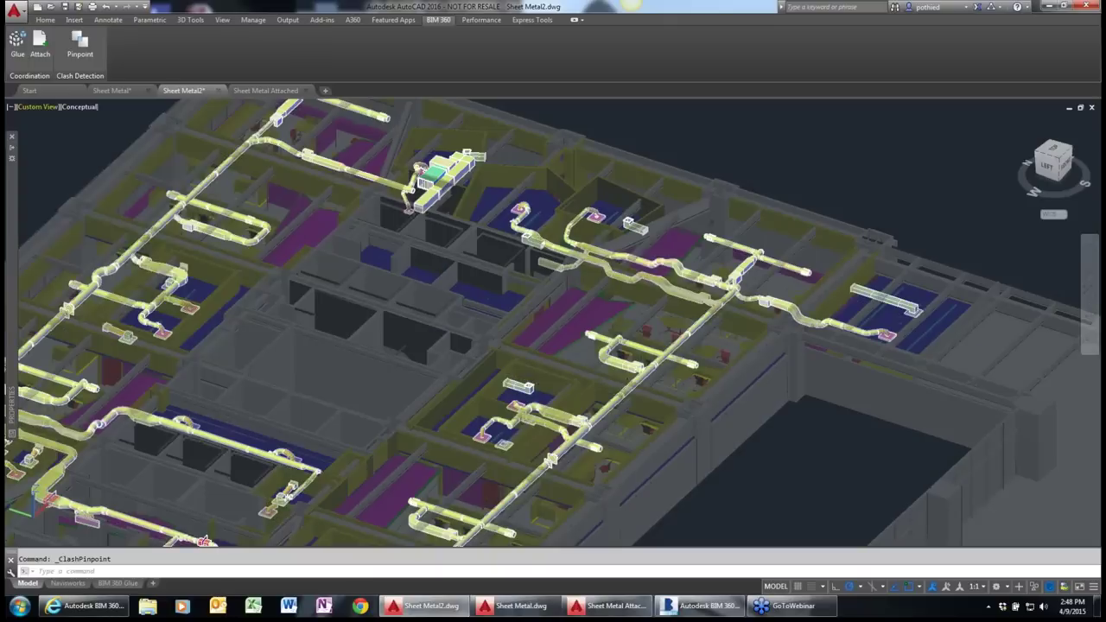
Restore the saved Duct2 named view to zoom in on the duct crossing the structural beam.
click(38, 106)
mouse_move(97, 119)
click(188, 132)
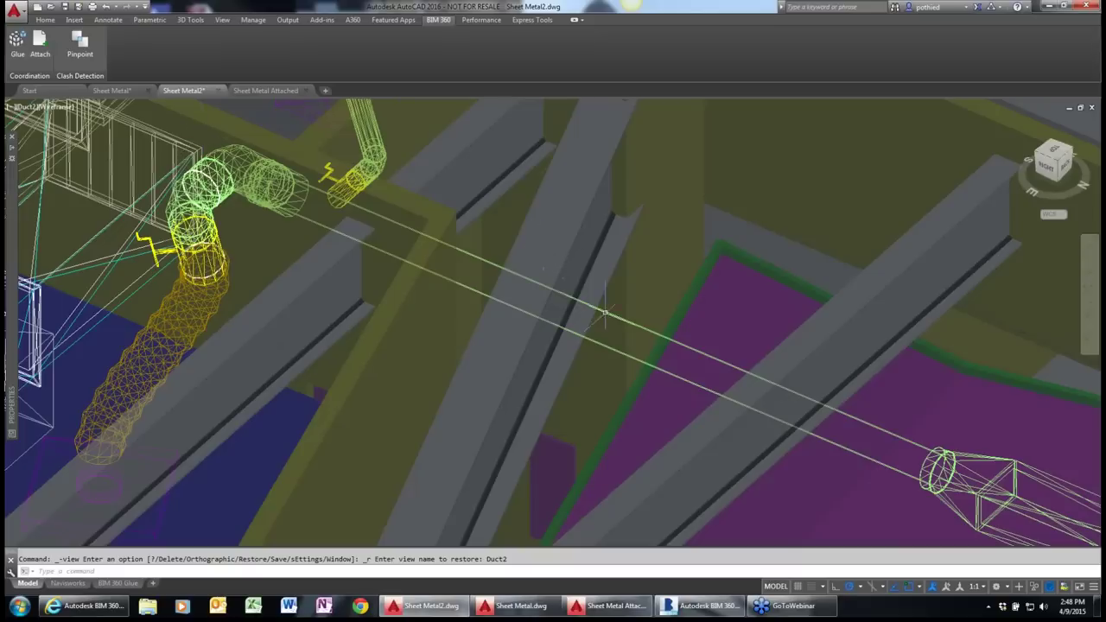
Stretch the middle section of the round duct downward to route it beneath the structural beam, and clear the selection.
click(596, 321)
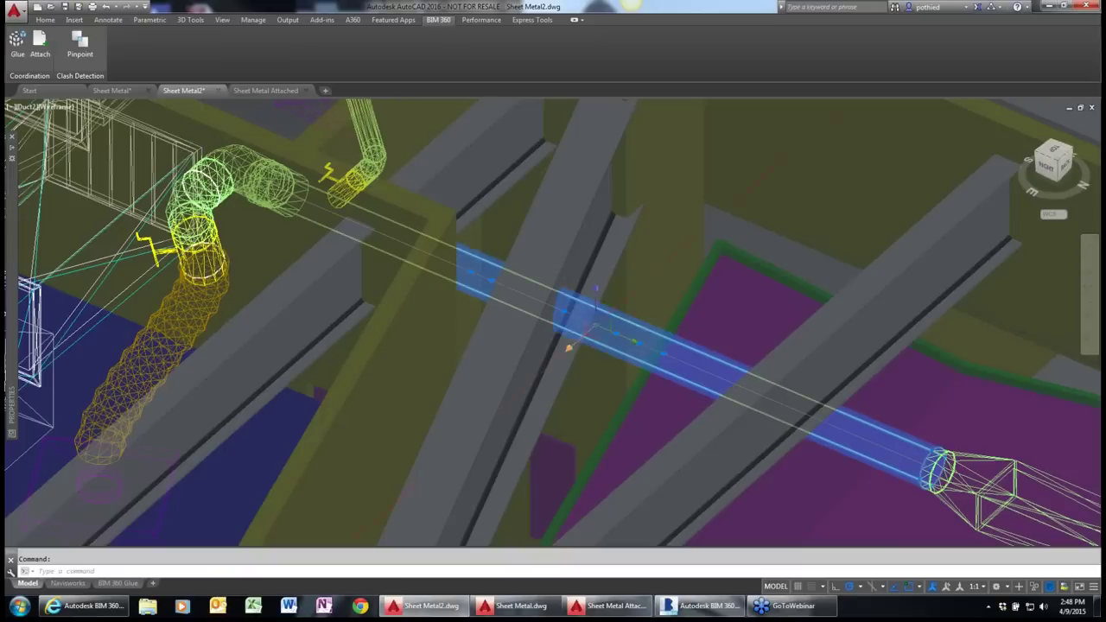
click(563, 312)
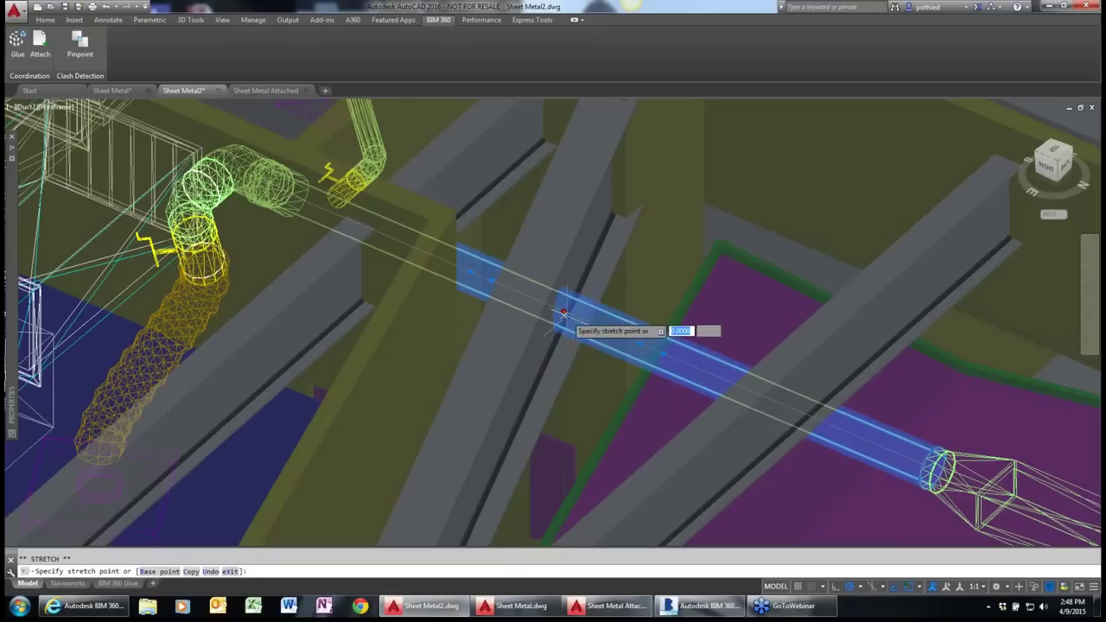
click(564, 372)
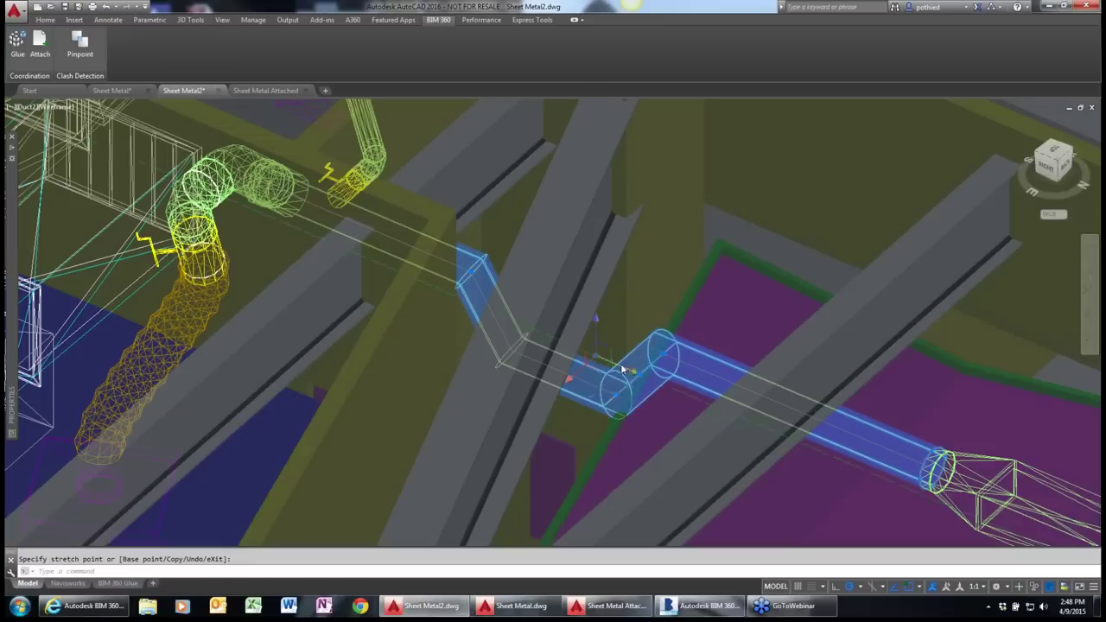
key(Escape)
key(Escape)
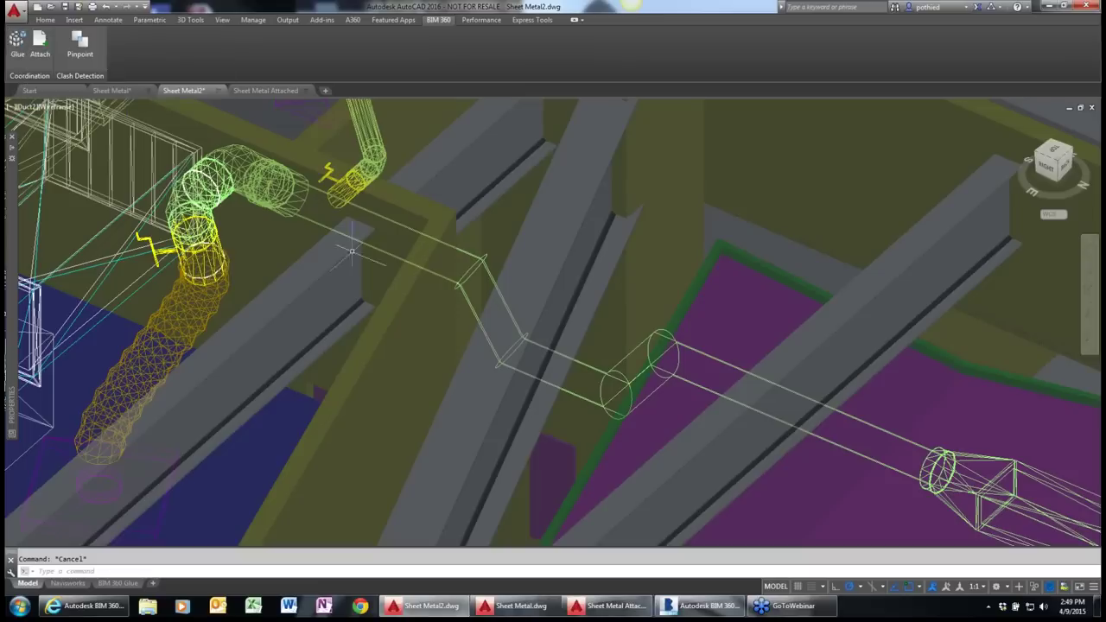
mouse_move(456, 299)
mouse_move(524, 435)
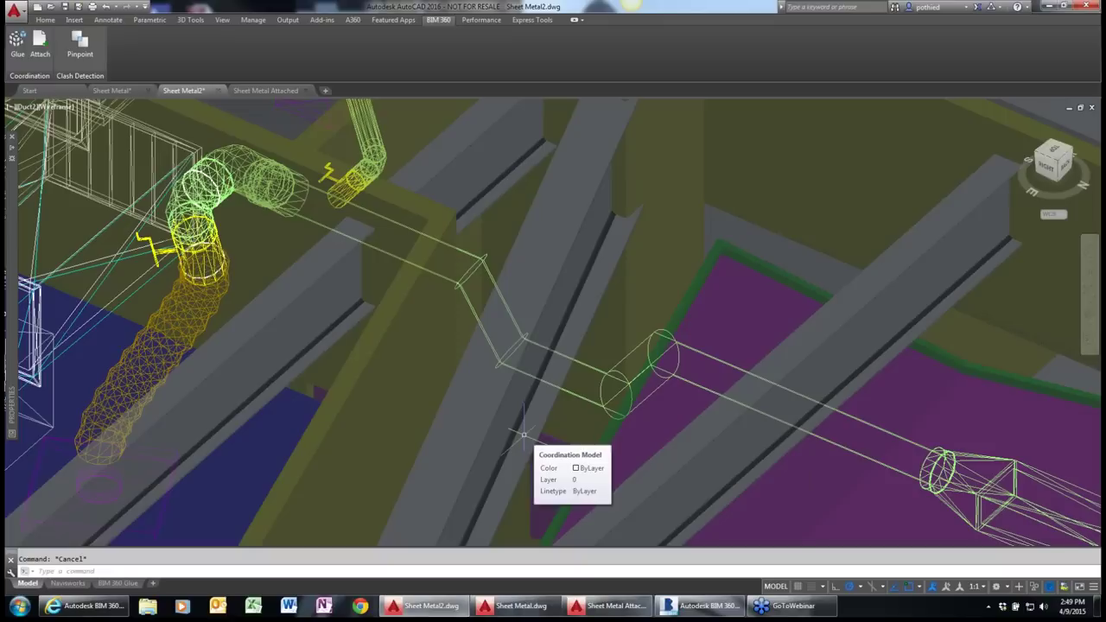
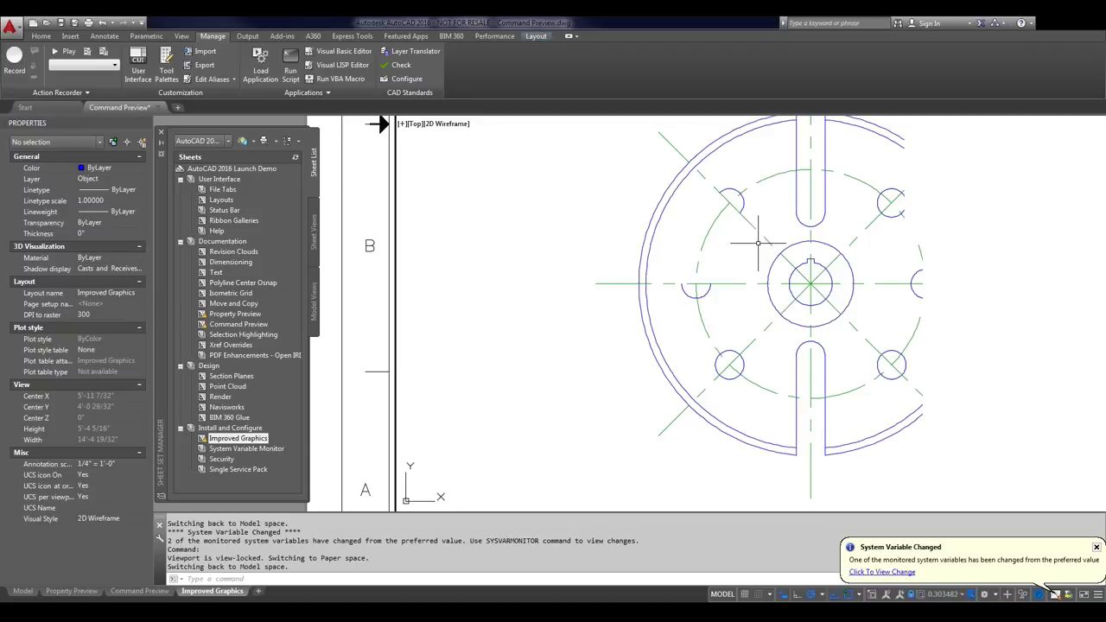
Enable High quality geometry in the Graphics Performance settings for the Command Preview drawing.
scroll(758, 234, down, 2)
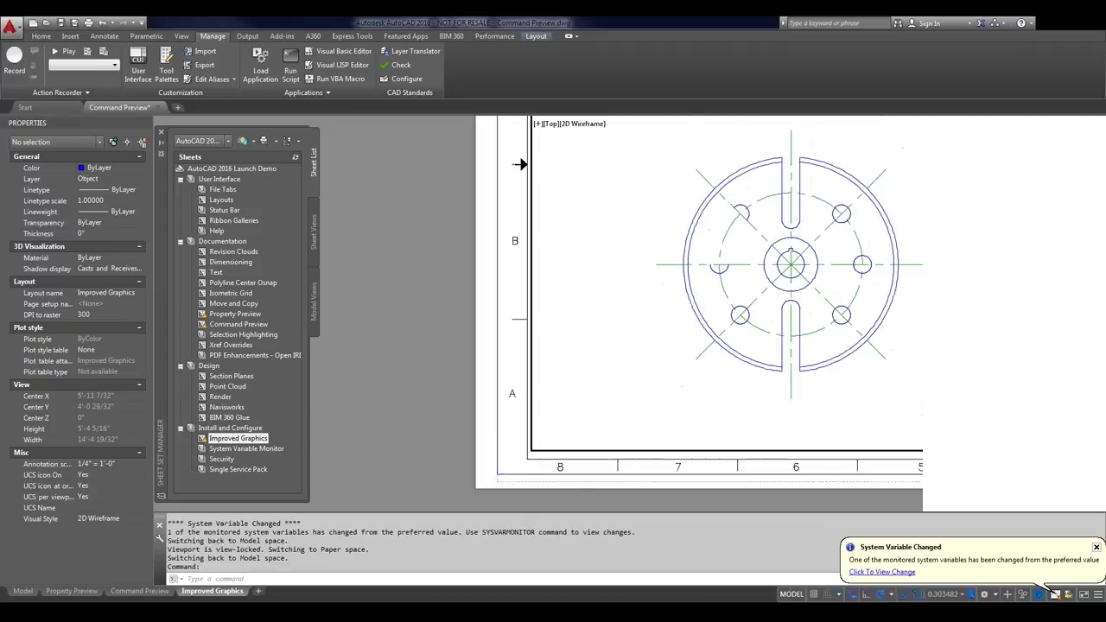
scroll(758, 230, up, 4)
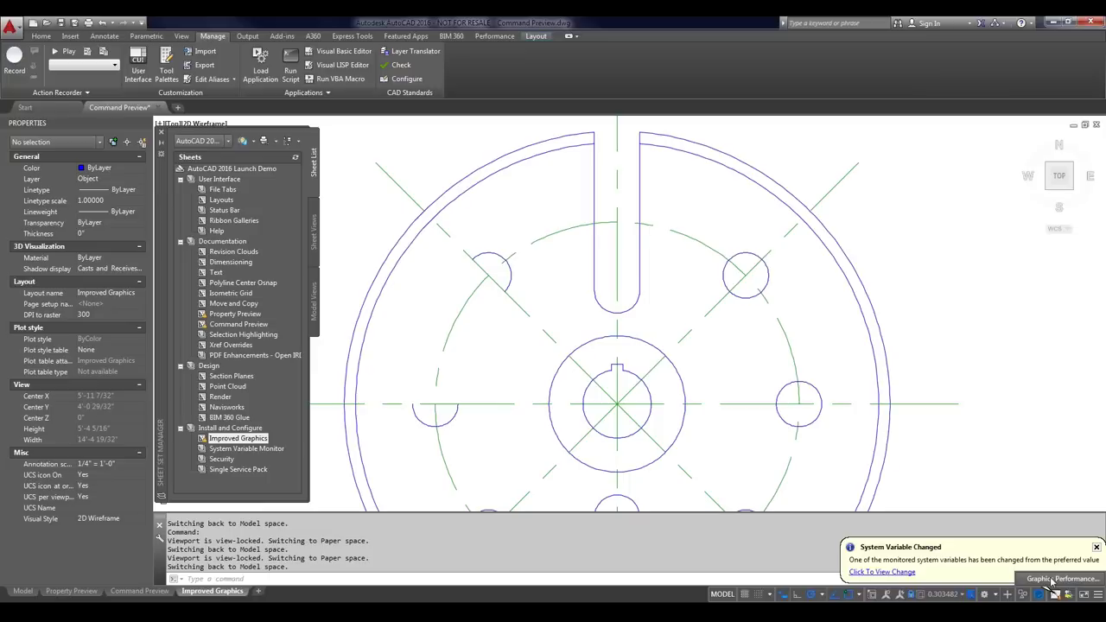
click(1051, 583)
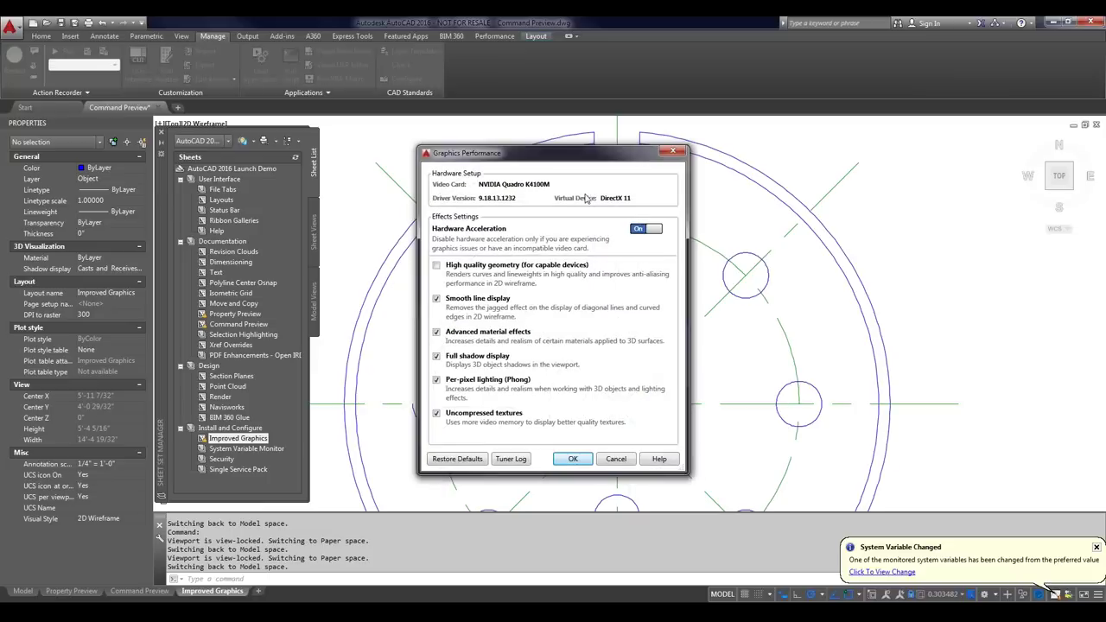
click(438, 267)
click(573, 459)
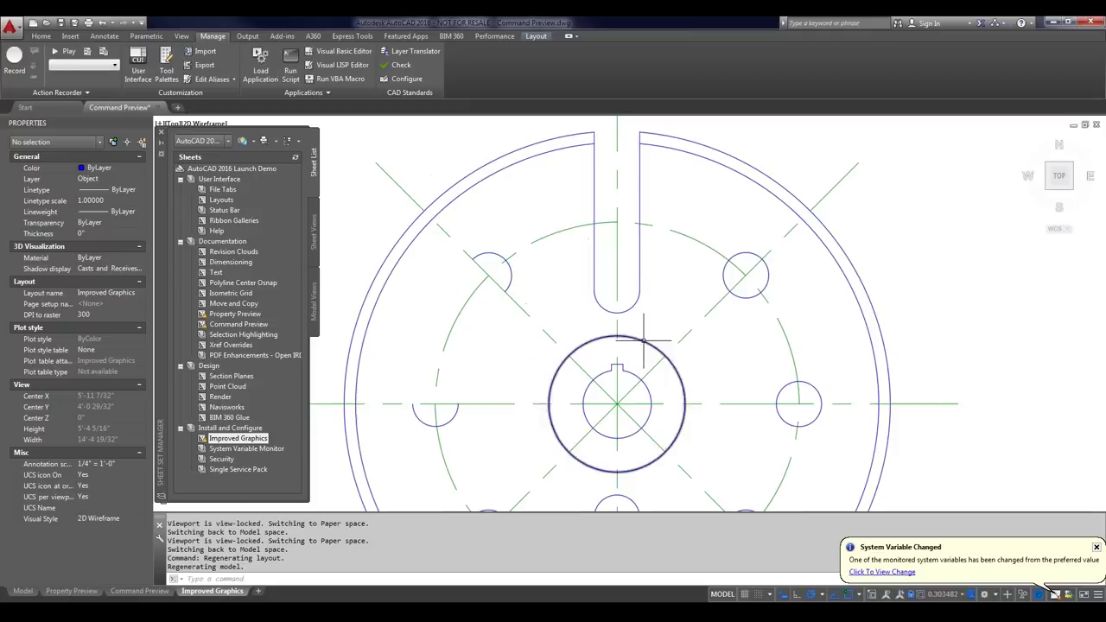
Inspect the display quality of the wheel's circles, arcs and centerlines up close and at full sheet size.
scroll(929, 381, down, 2)
scroll(929, 381, up, 2)
scroll(920, 379, up, 4)
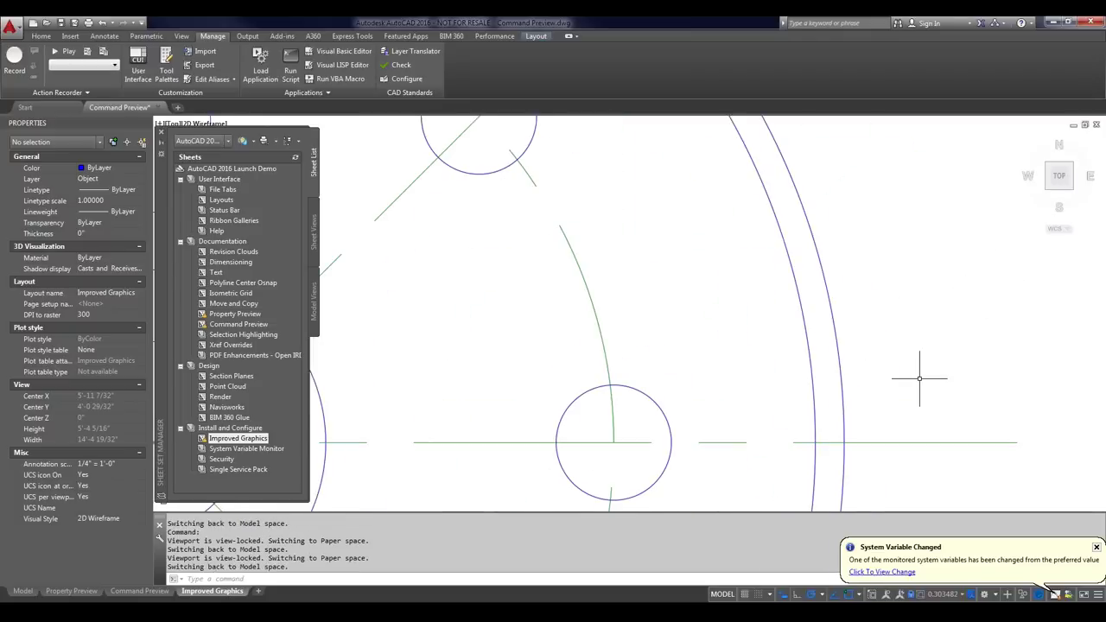
scroll(919, 377, down, 4)
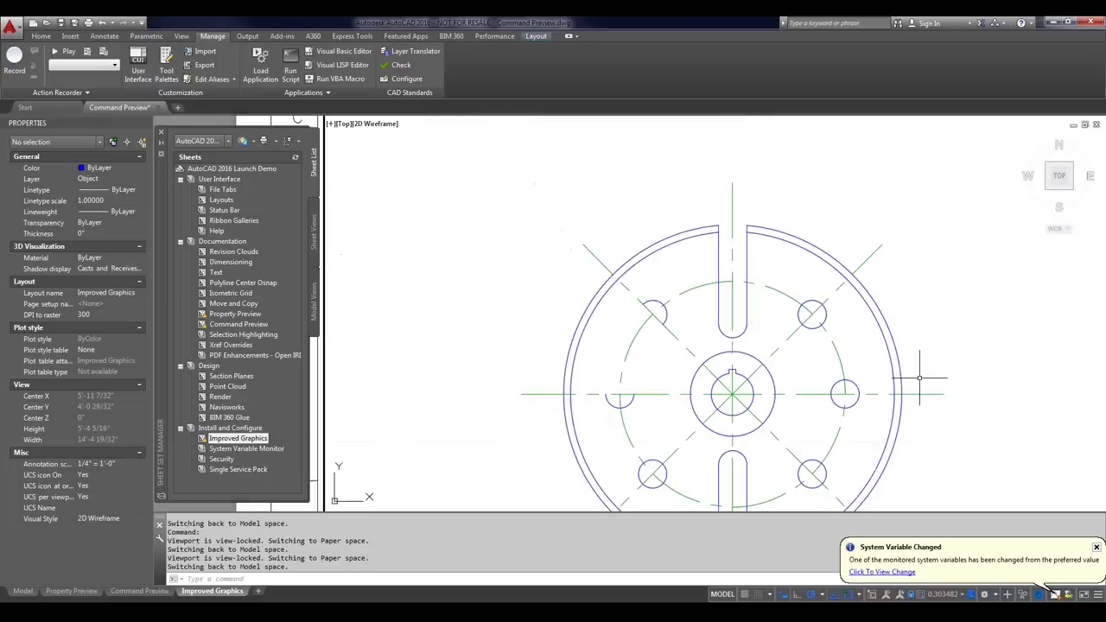
scroll(864, 346, down, 2)
scroll(790, 329, up, 2)
middle_drag(790, 330, 737, 318)
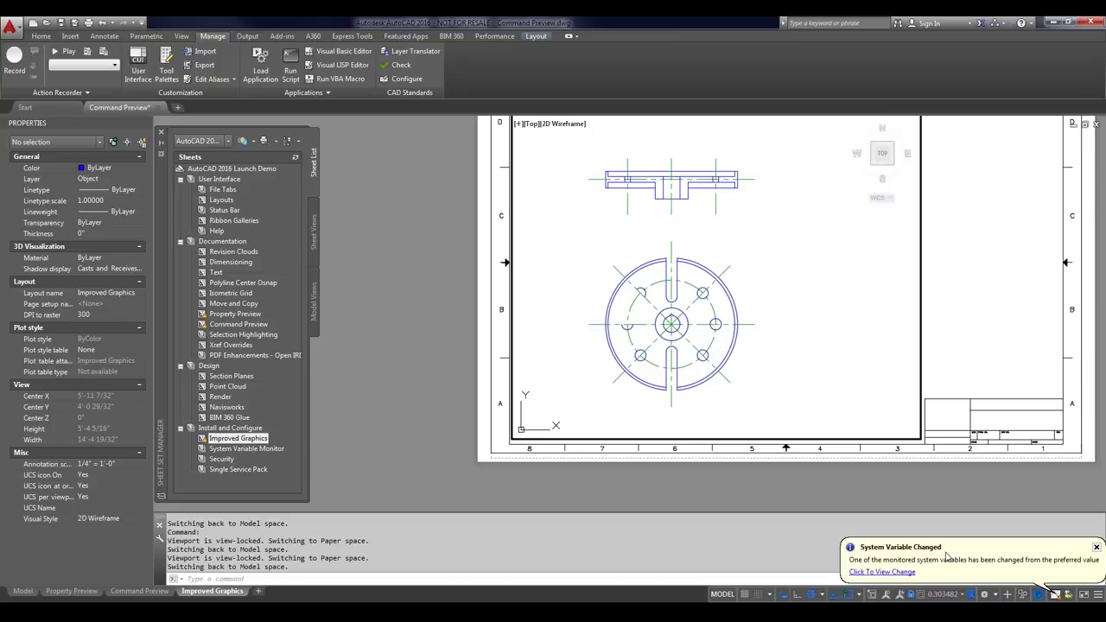
Review the list of monitored system variables and reset all of them to their preferred values in the System Variable Monitor.
click(888, 573)
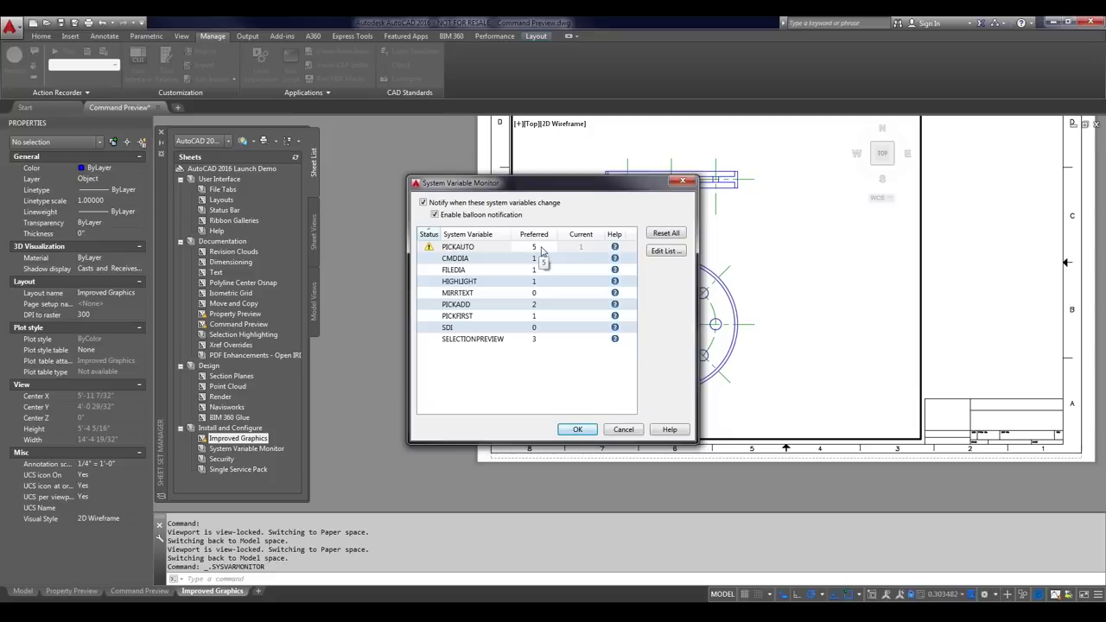
click(665, 252)
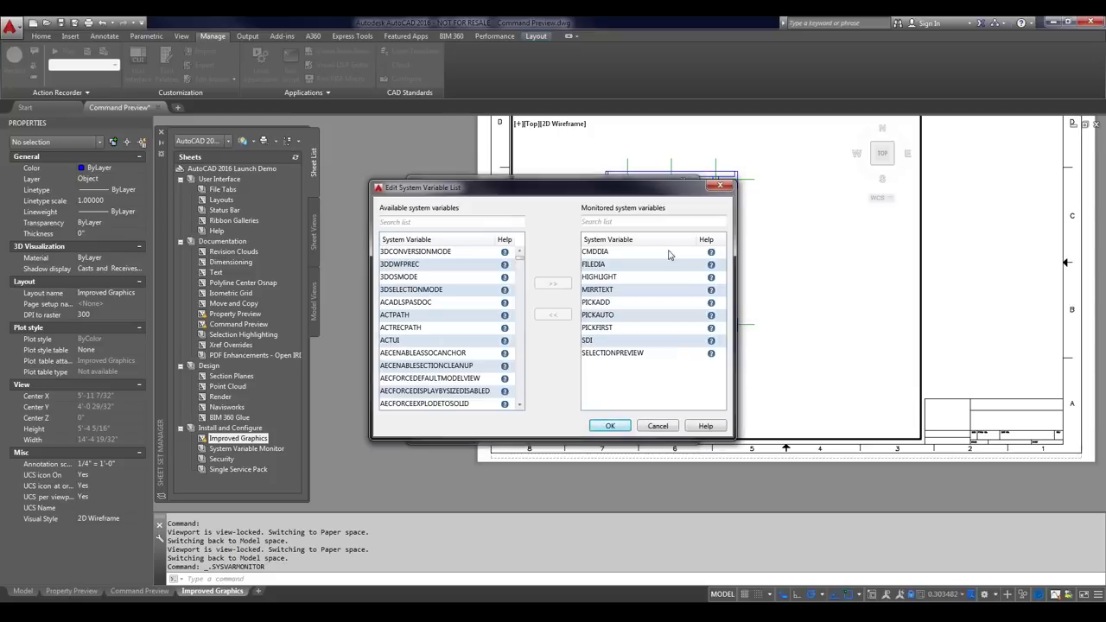
click(720, 188)
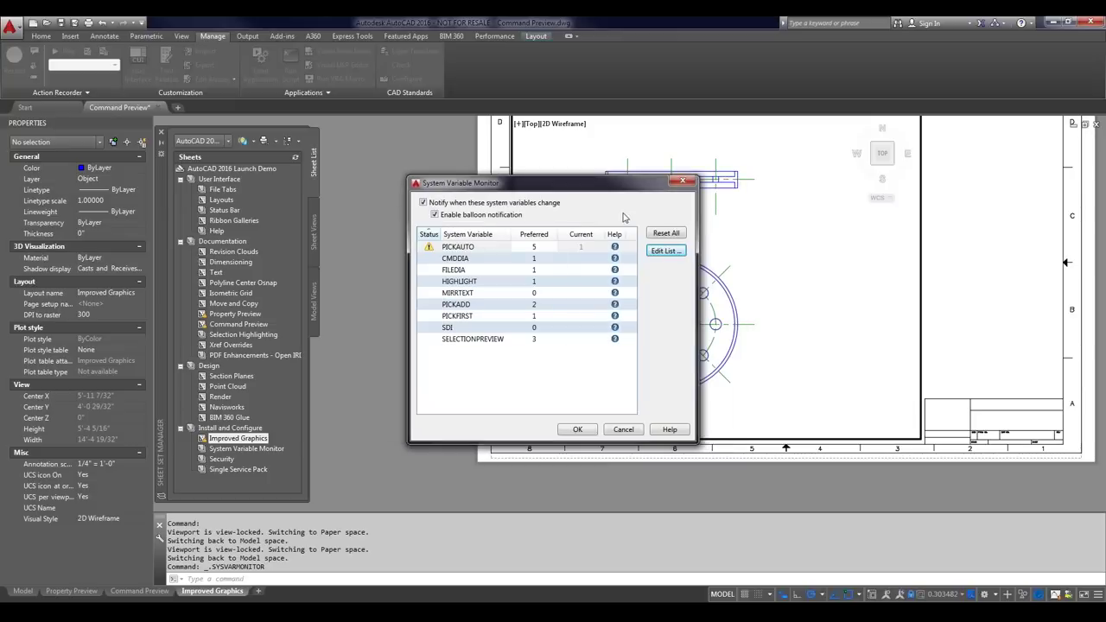
click(666, 233)
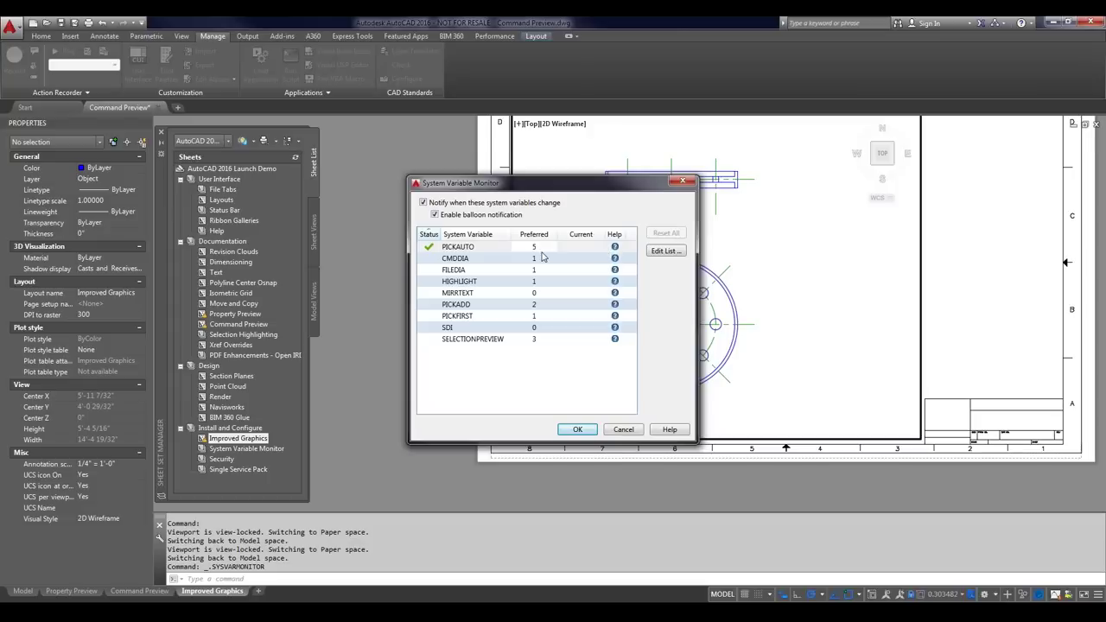
click(578, 429)
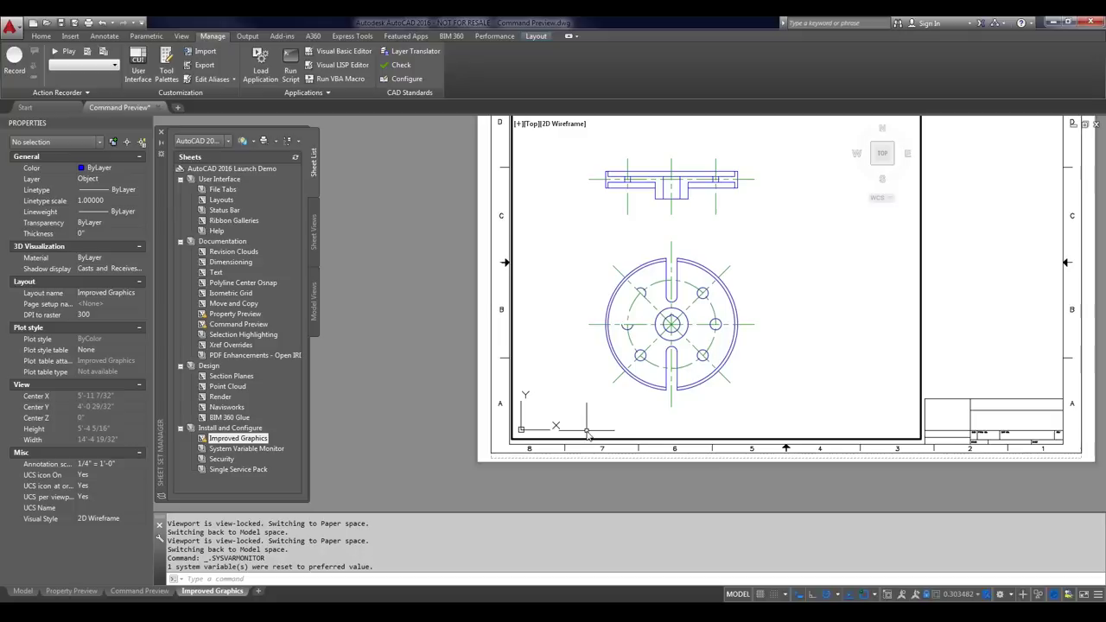
Set the FILEDIA system variable to 0 and start the OPEN command.
text(FILEDIA)
key(Return)
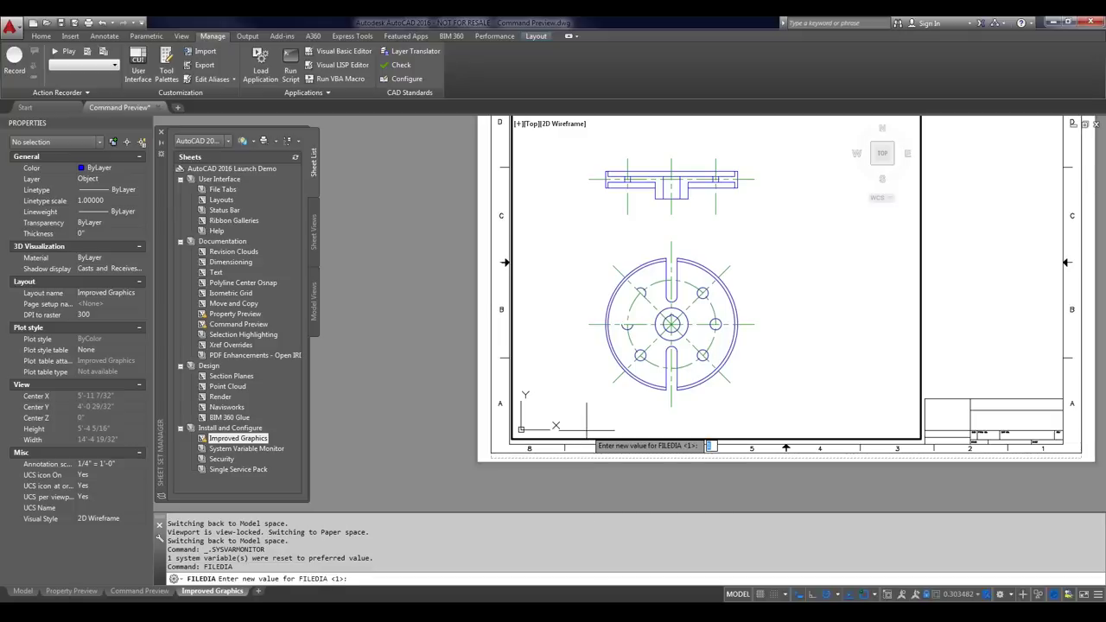
text(0)
key(Return)
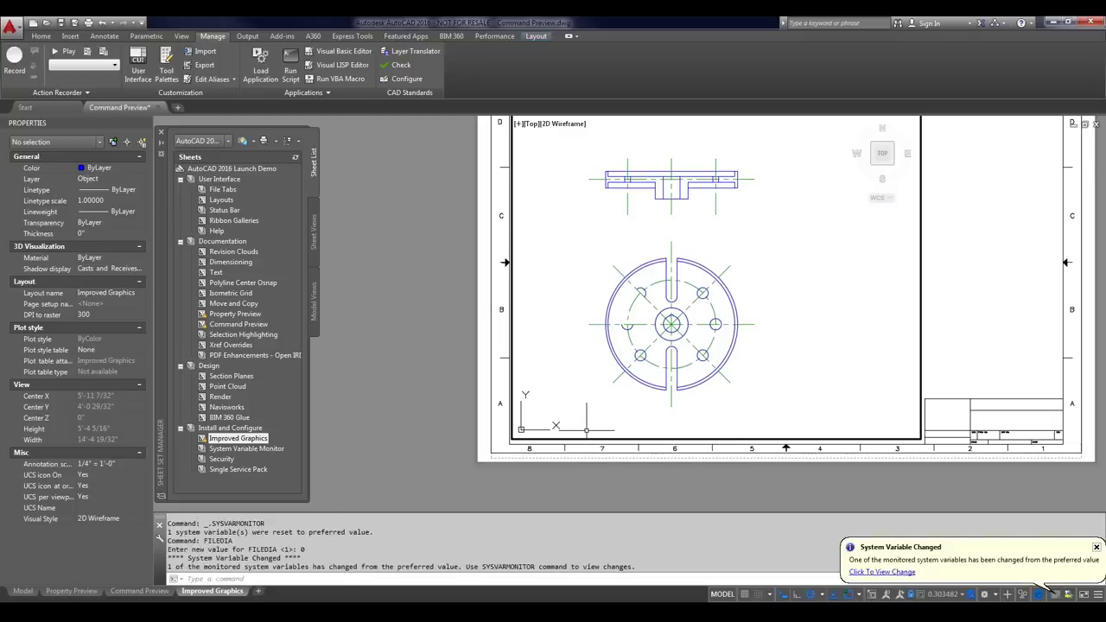
text(OPEN)
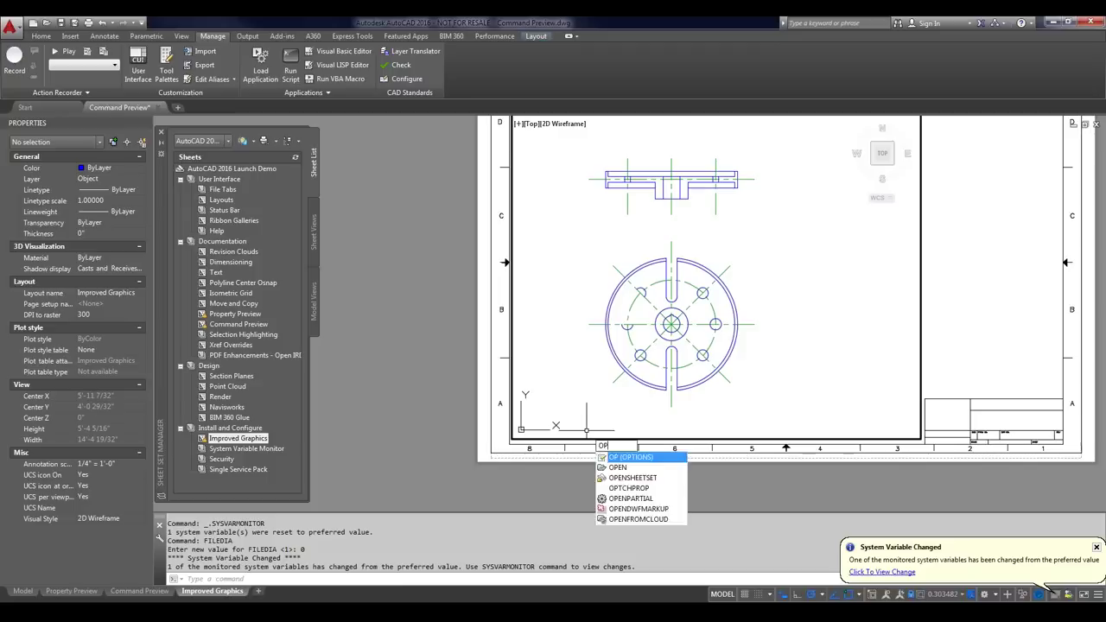
key(Return)
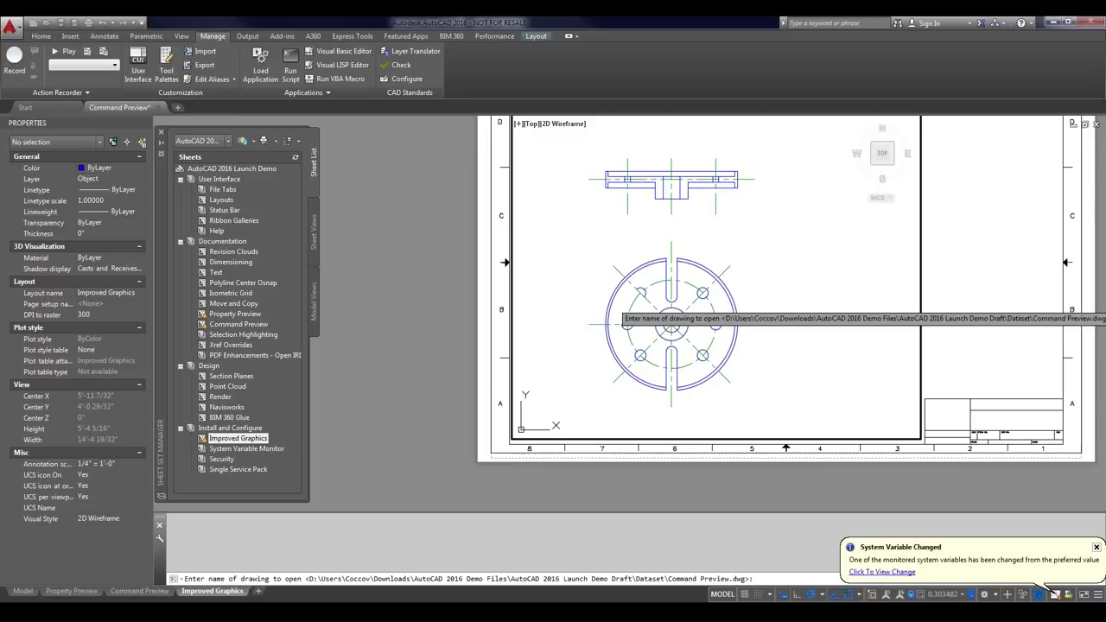
Try to view the changed system variable from the notification, dismiss the fatal error and send the error report.
click(884, 572)
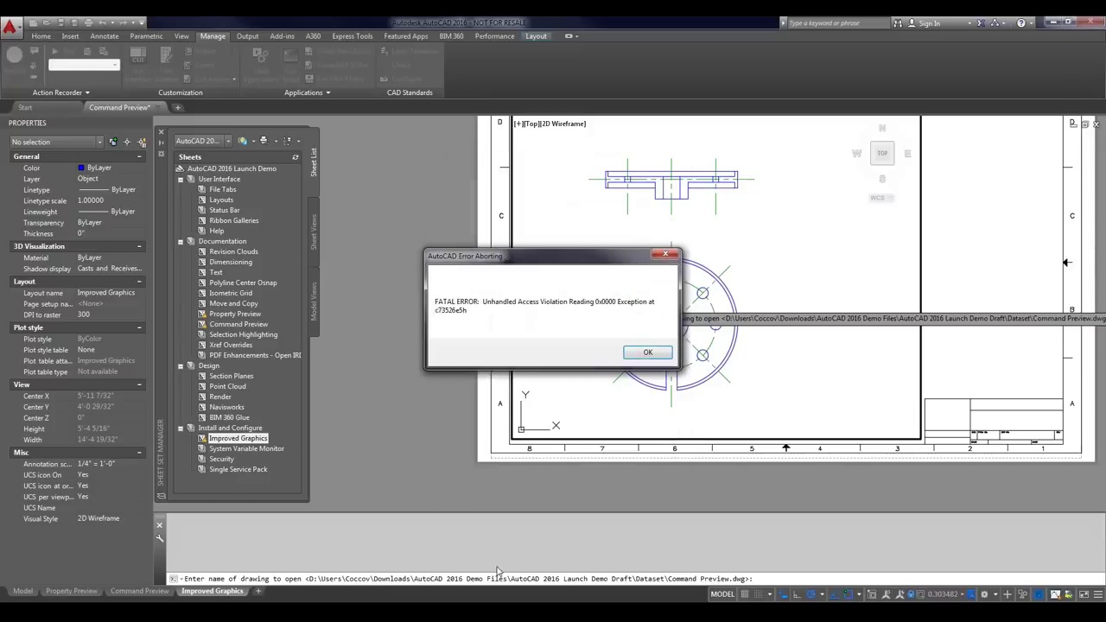
click(644, 354)
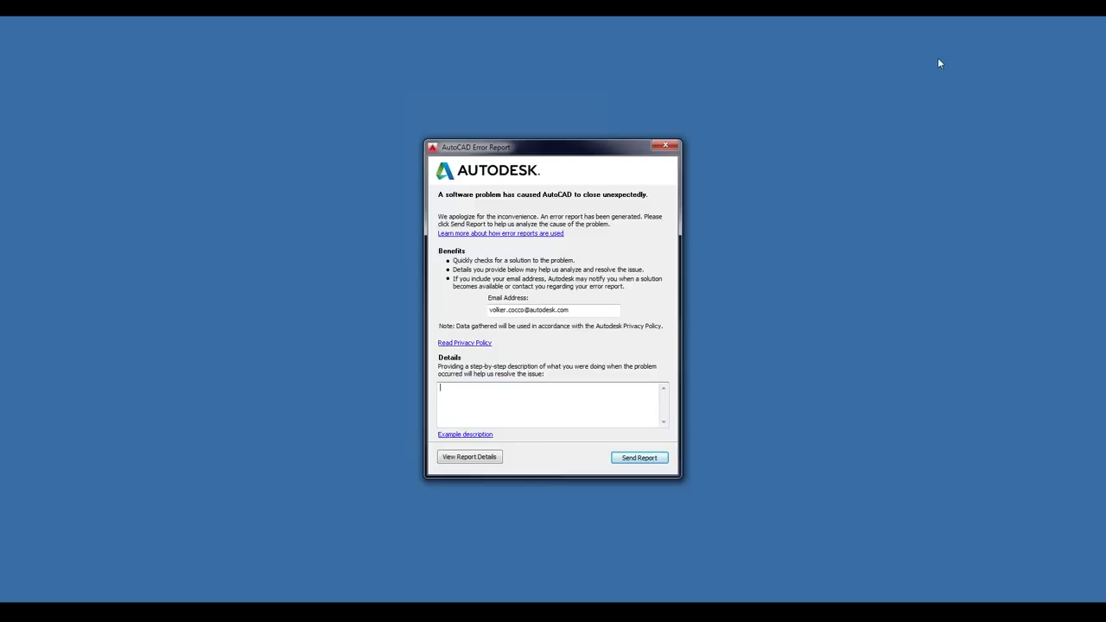
click(641, 458)
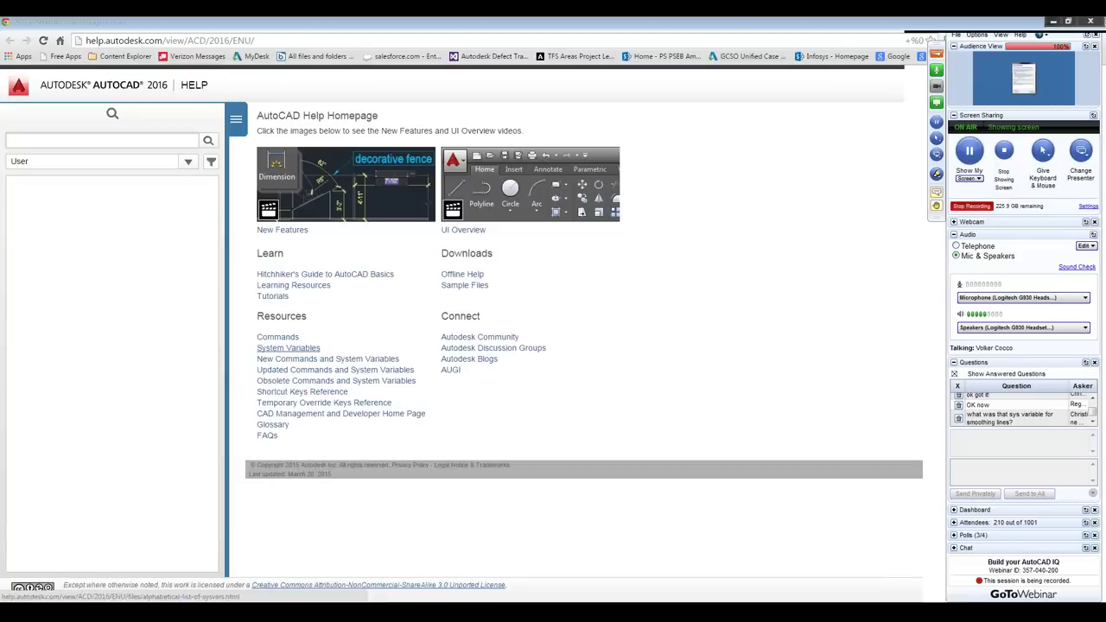
Read through the 2016 New Commands and System Variables reference in AutoCAD Help and return to the Help homepage.
click(283, 359)
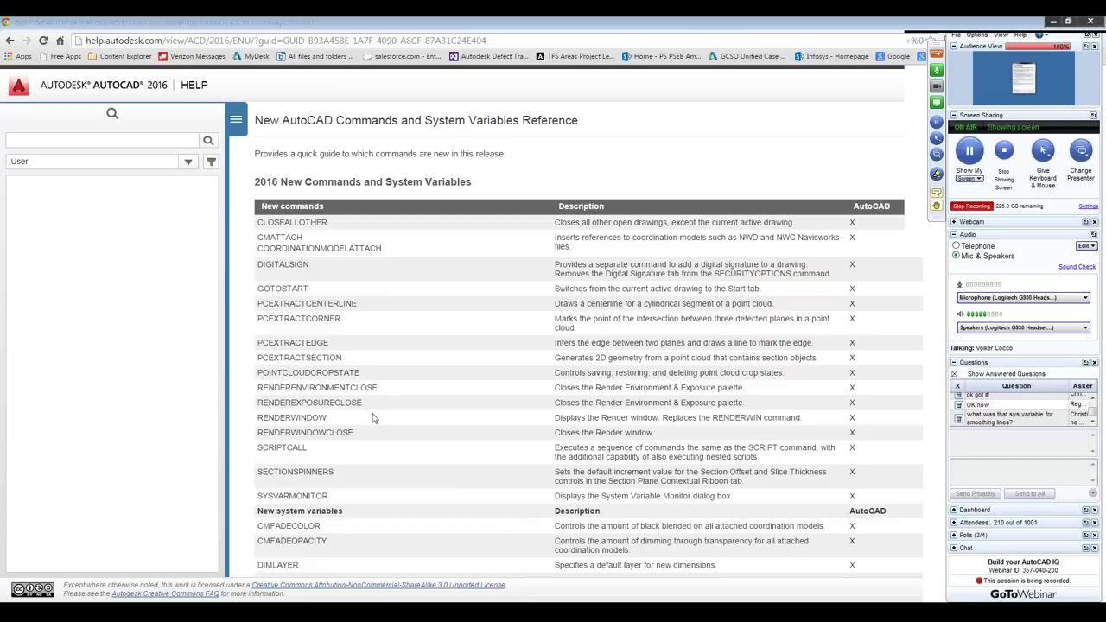
scroll(379, 416, down, 3)
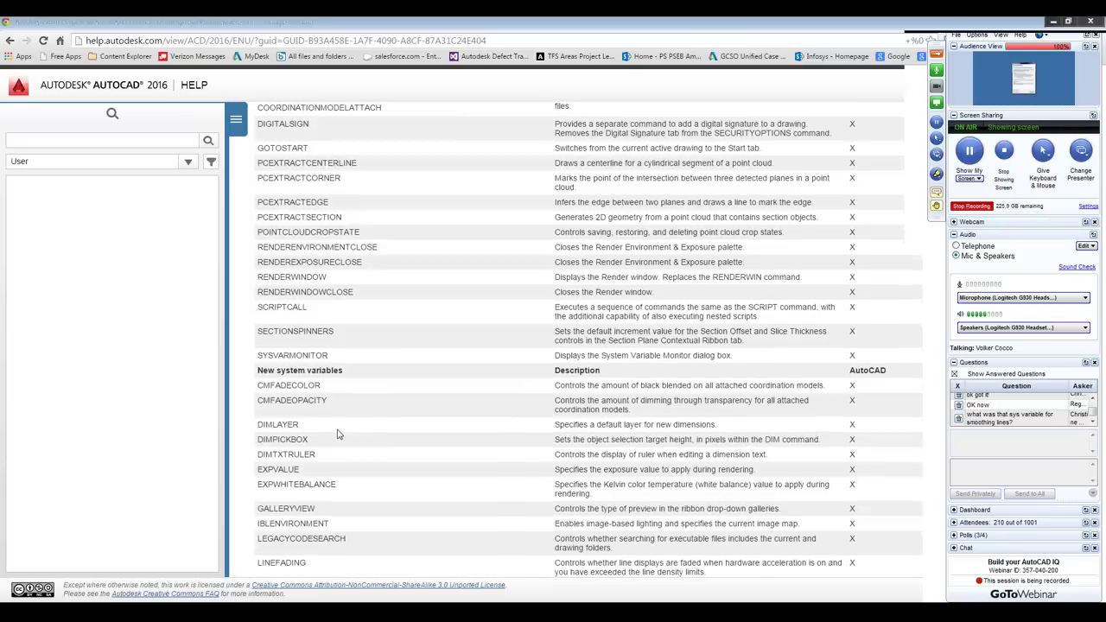
scroll(338, 434, down, 3)
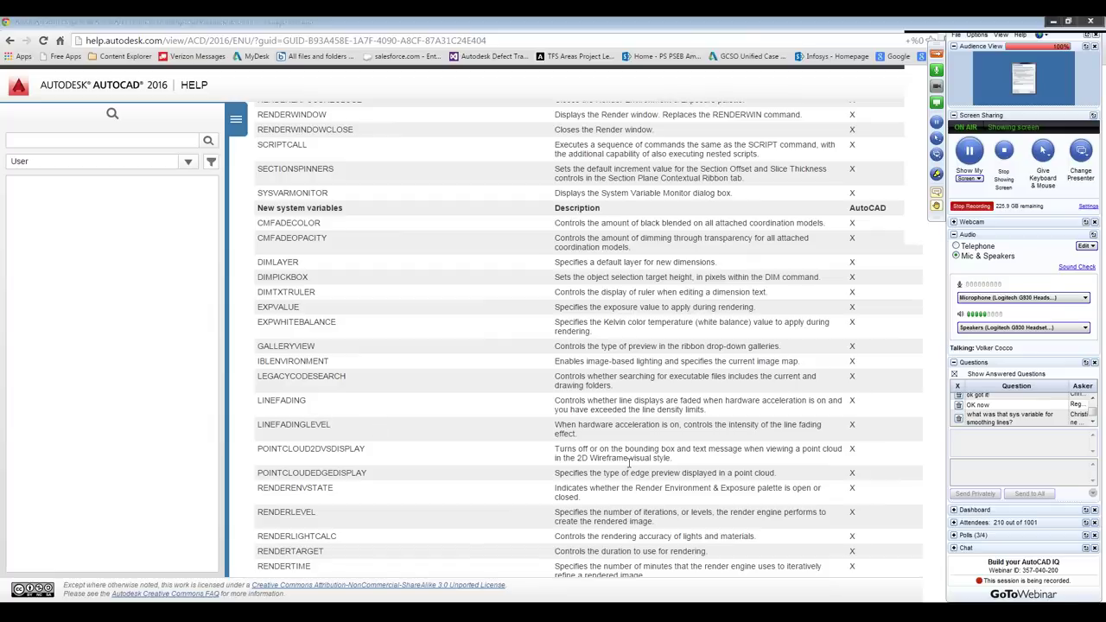
scroll(630, 464, down, 1)
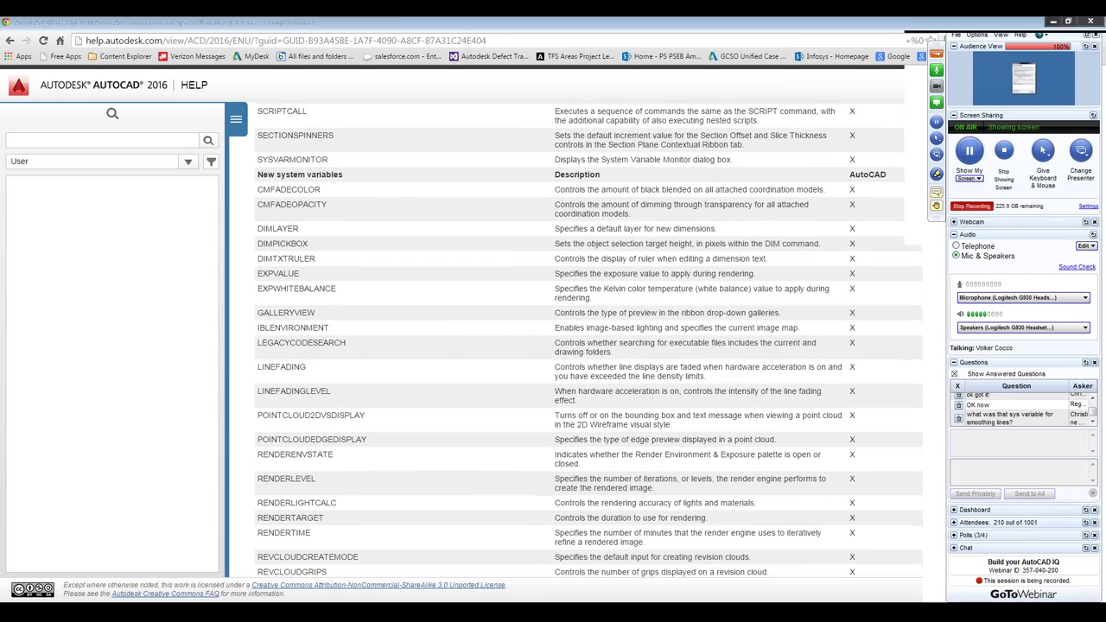
scroll(378, 520, down, 1)
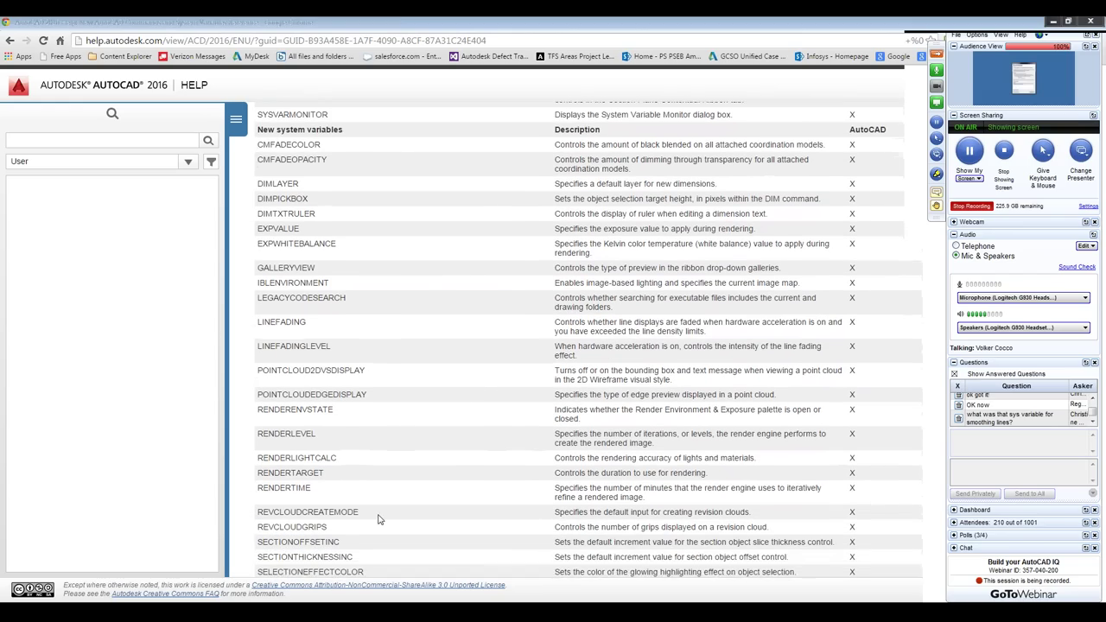
scroll(378, 520, down, 2)
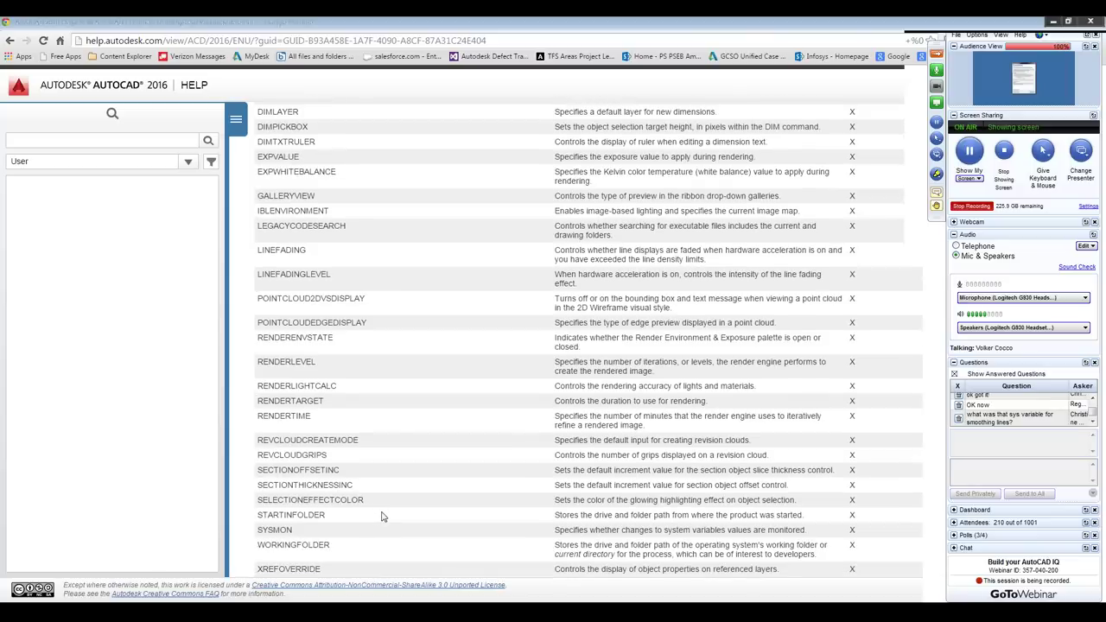
scroll(383, 516, down, 4)
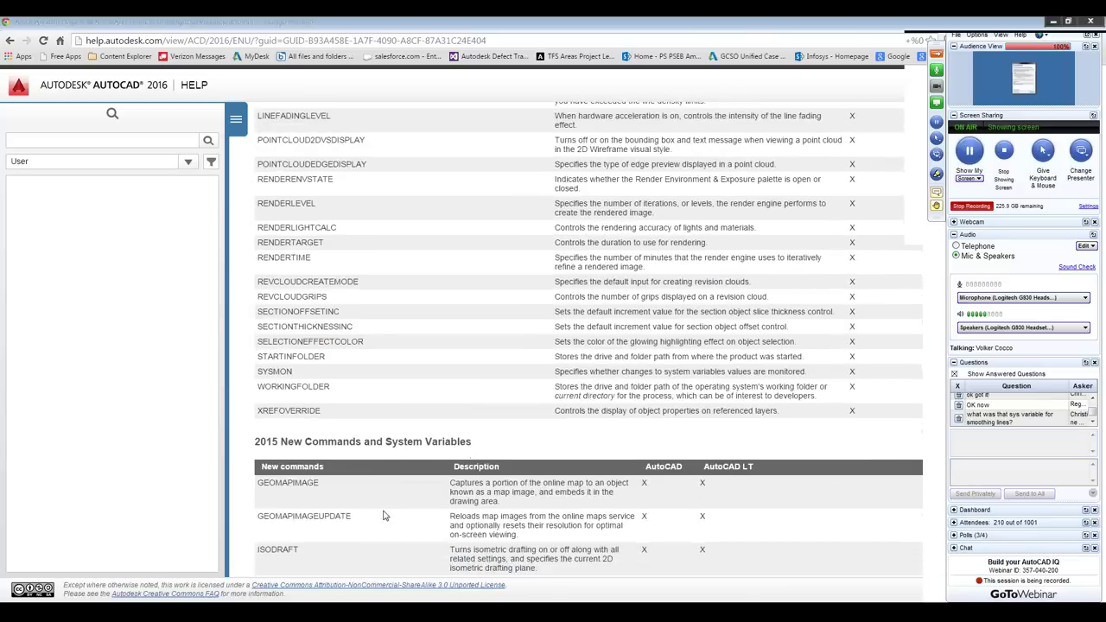
scroll(382, 514, up, 5)
key(alt+Left)
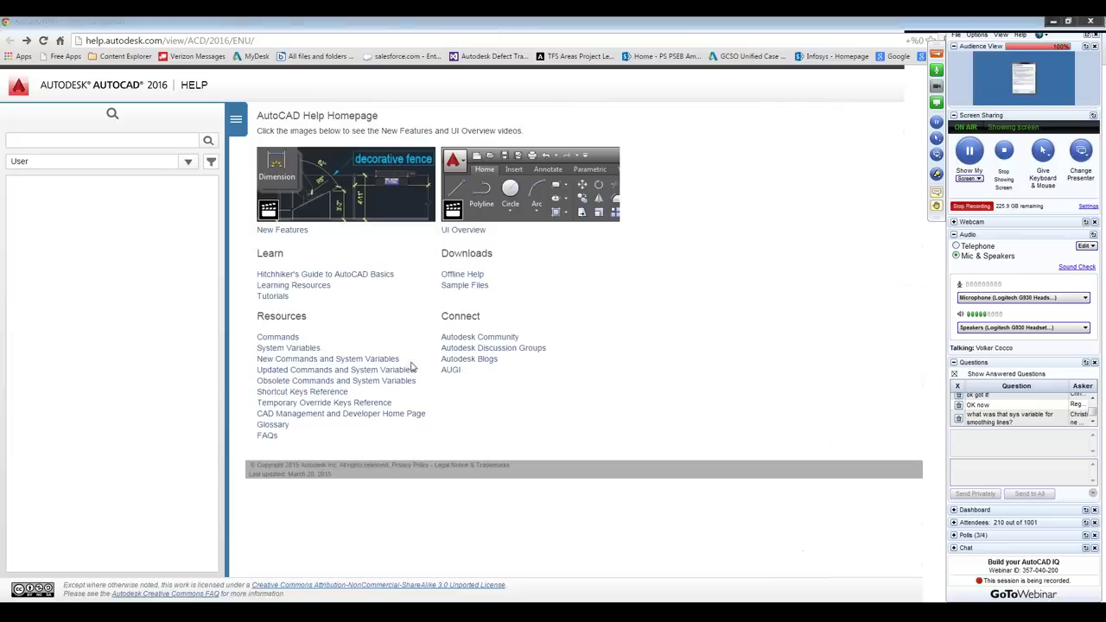
Open the Updated Commands and System Variables reference and read through the 2016 list of updated commands.
click(303, 372)
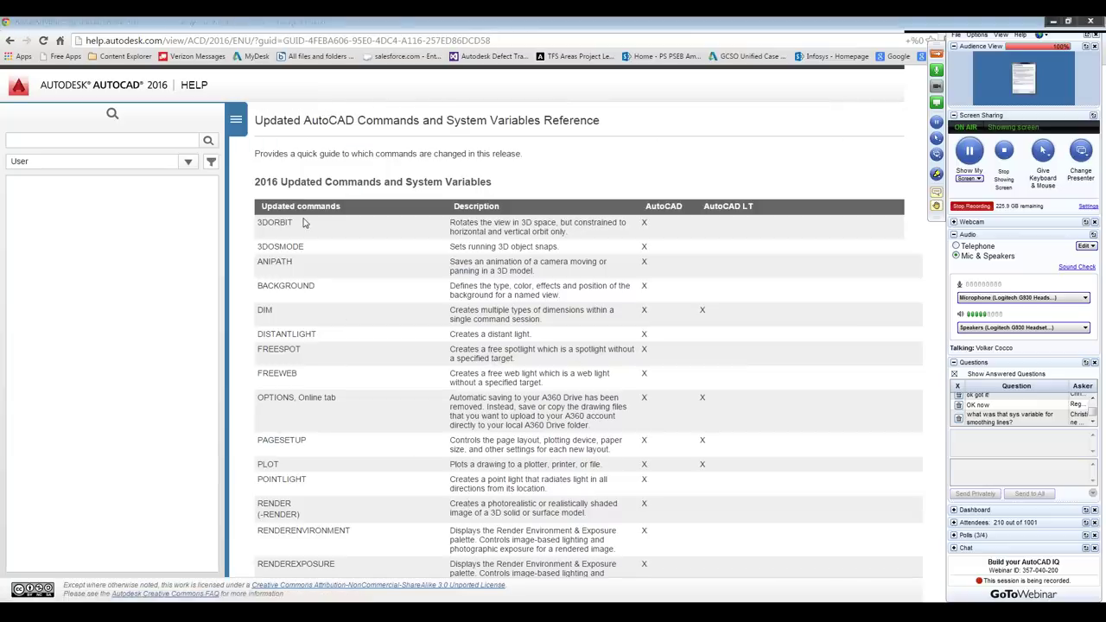
scroll(354, 230, down, 3)
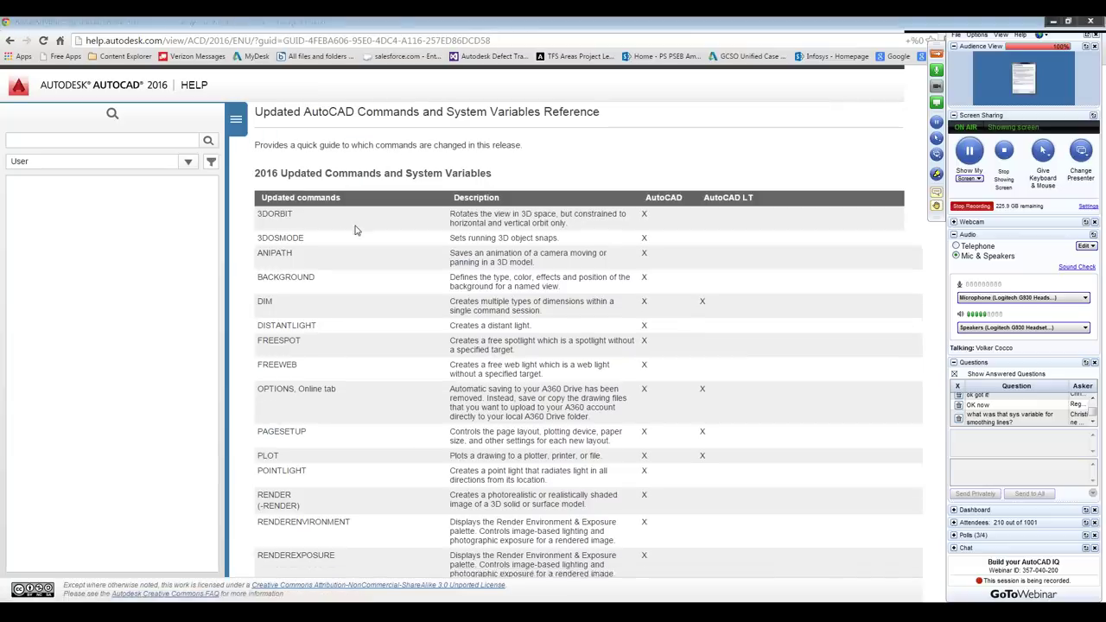
scroll(354, 230, down, 2)
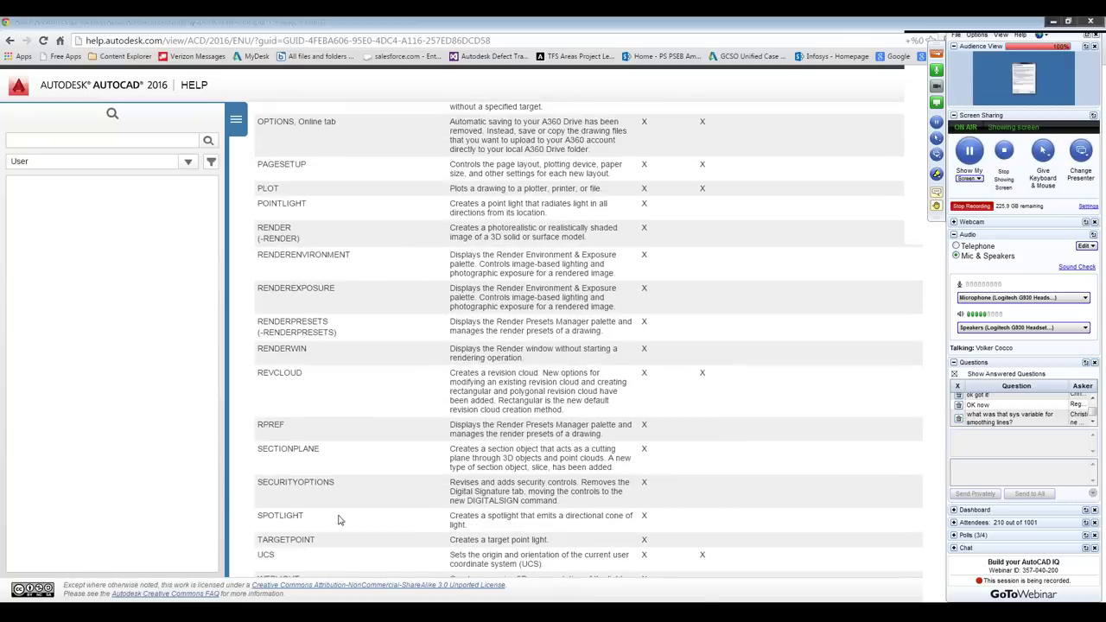
scroll(449, 432, down, 2)
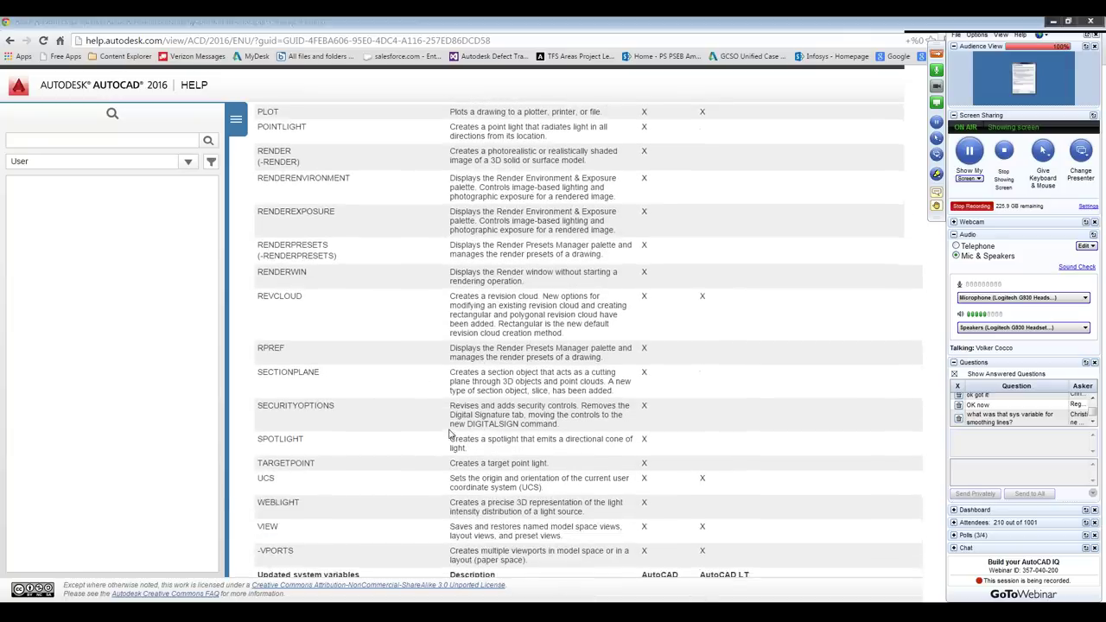
scroll(450, 432, down, 2)
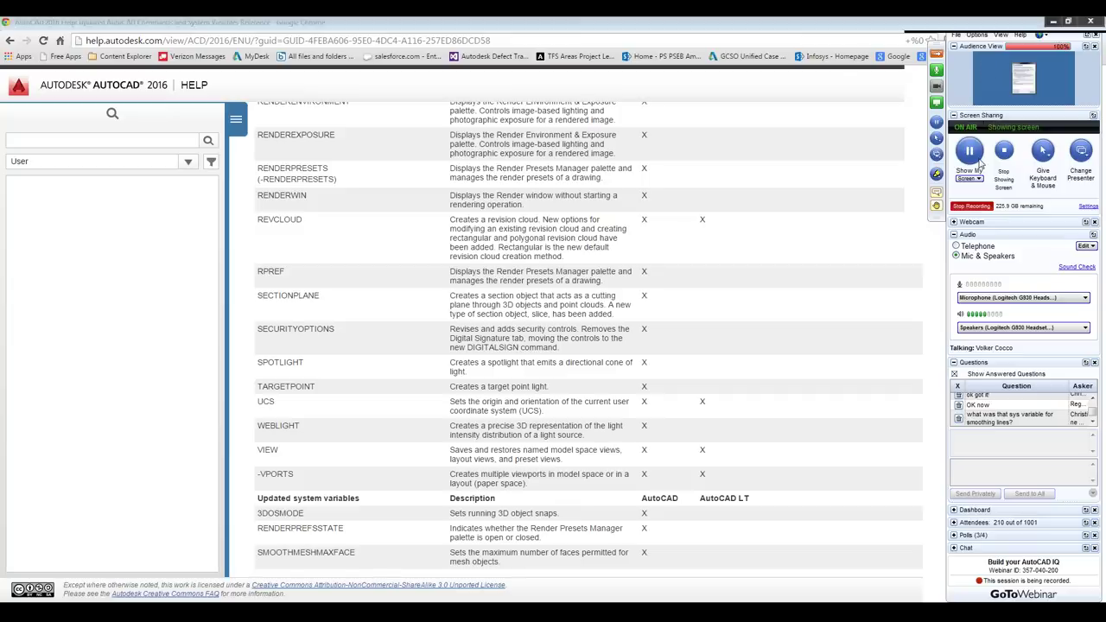
click(984, 184)
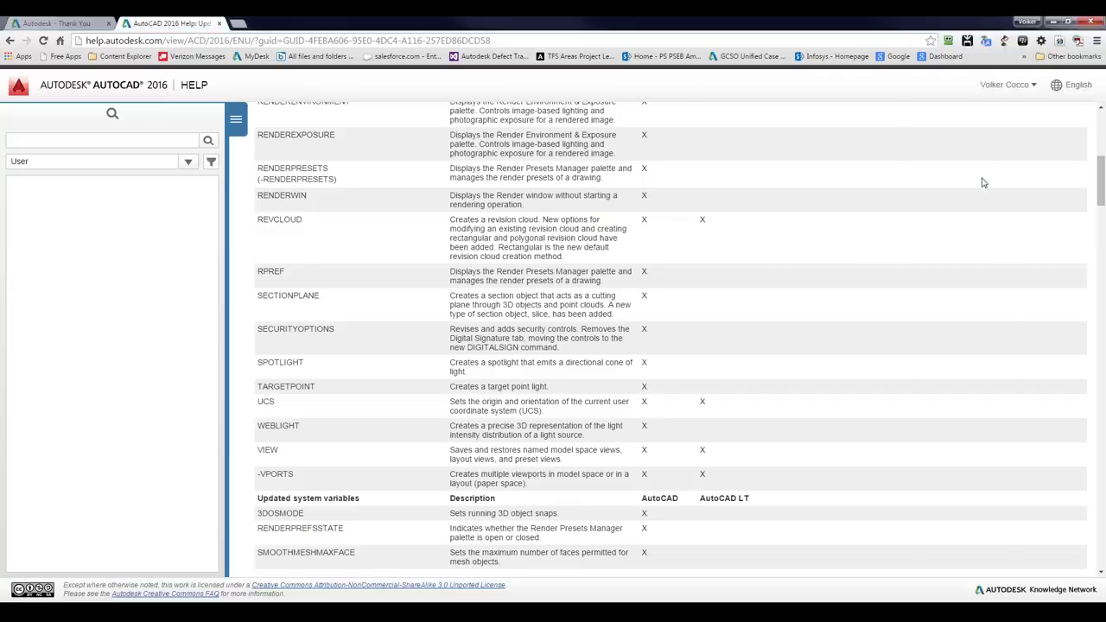